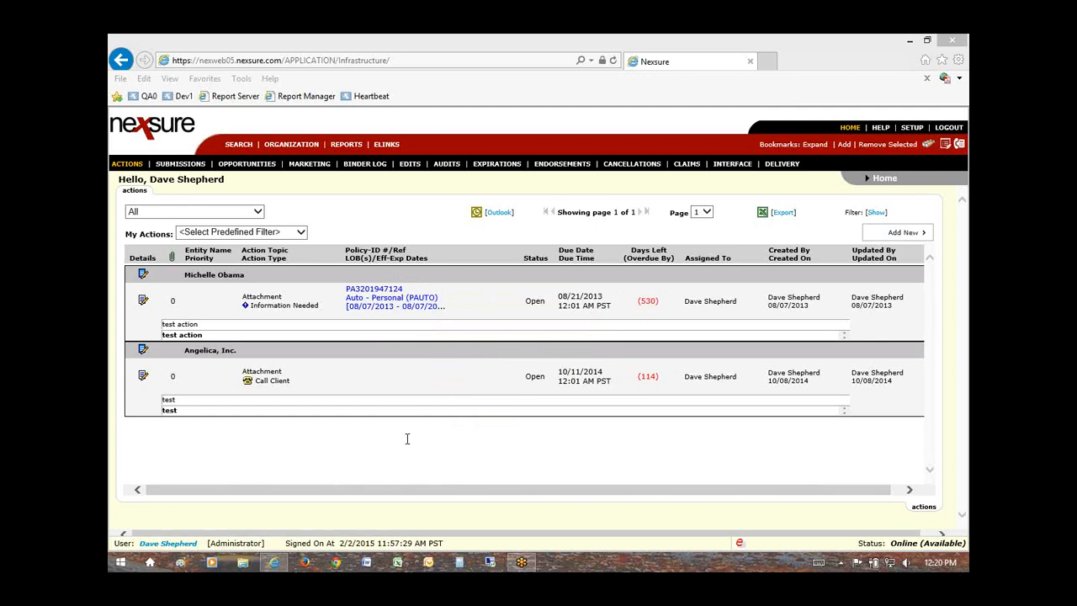
Step: Switch to the Nexsure window and go to the client search page
click(202, 495)
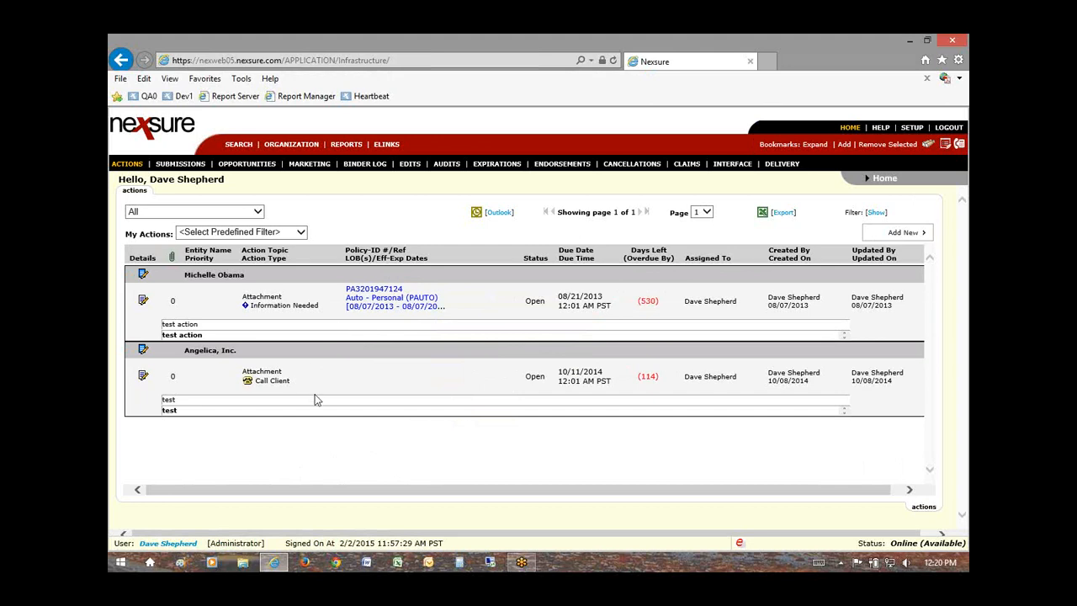
click(238, 147)
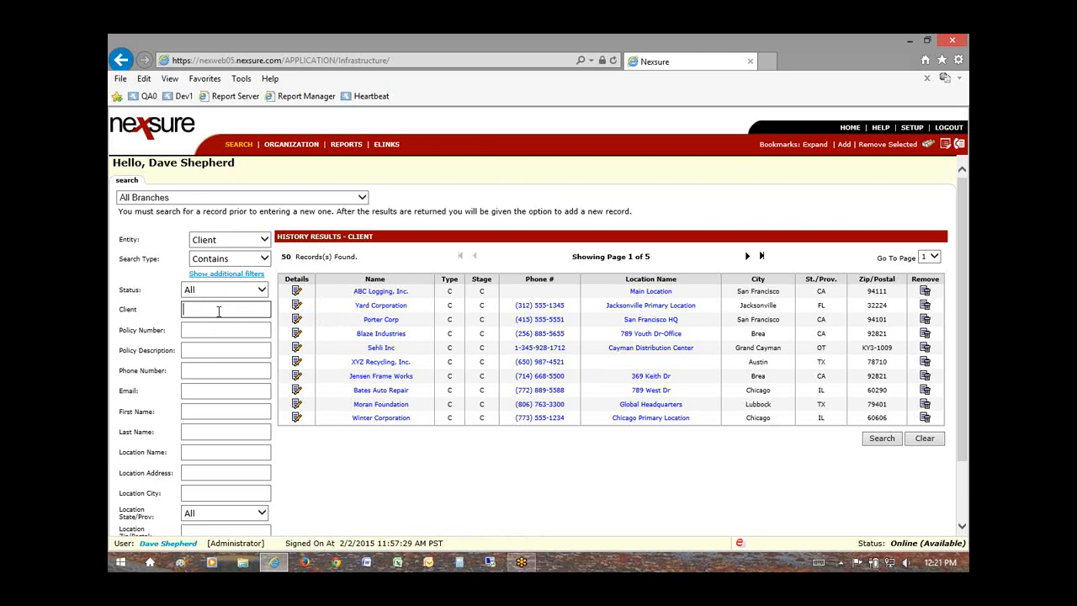
text(roger)
key(Return)
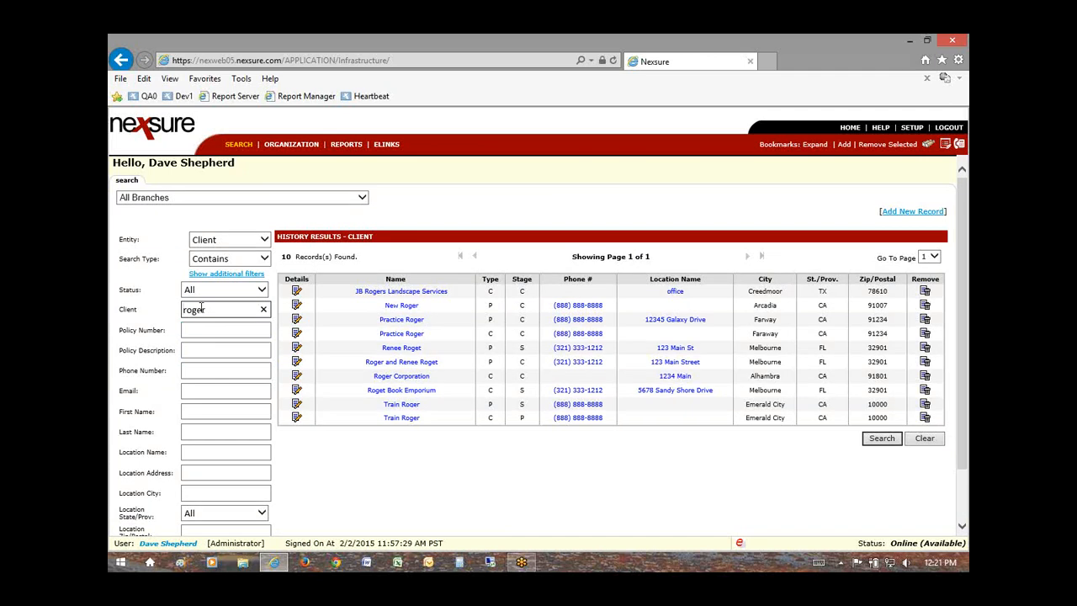
click(401, 361)
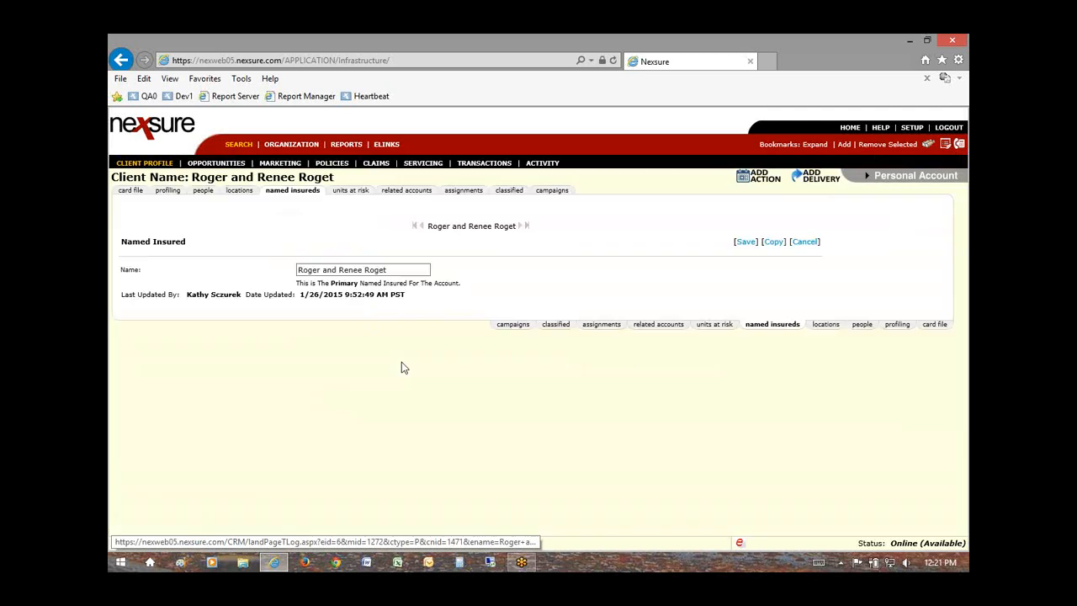
click(337, 164)
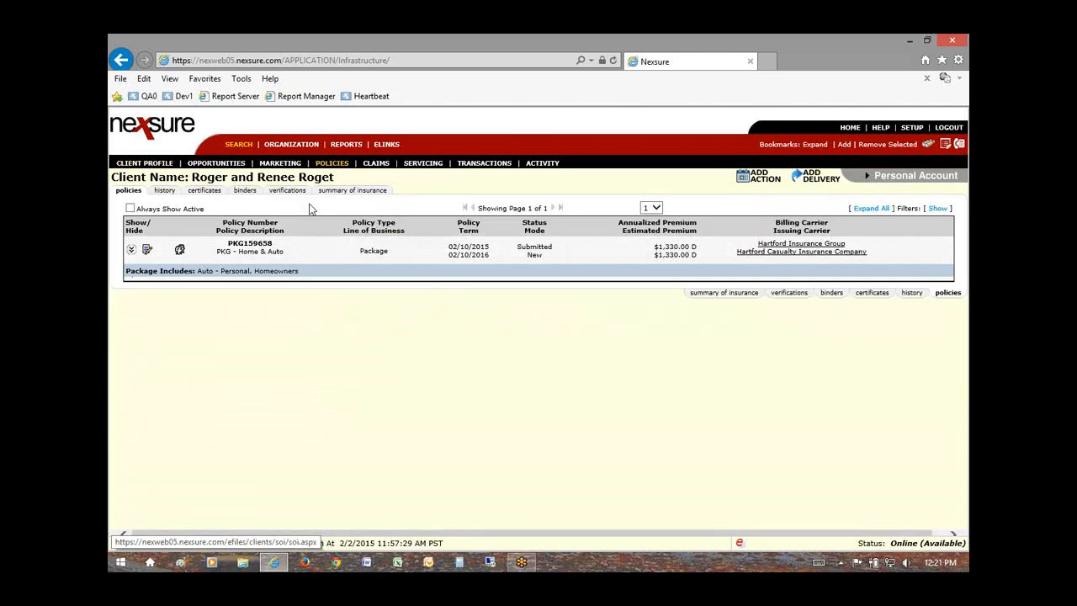
mouse_move(246, 251)
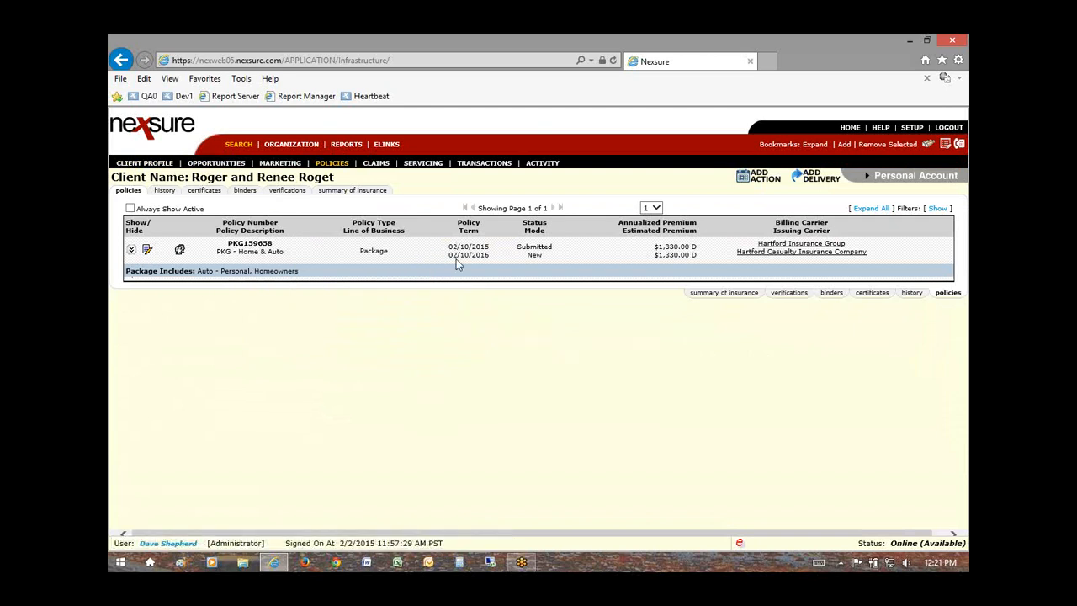
click(147, 251)
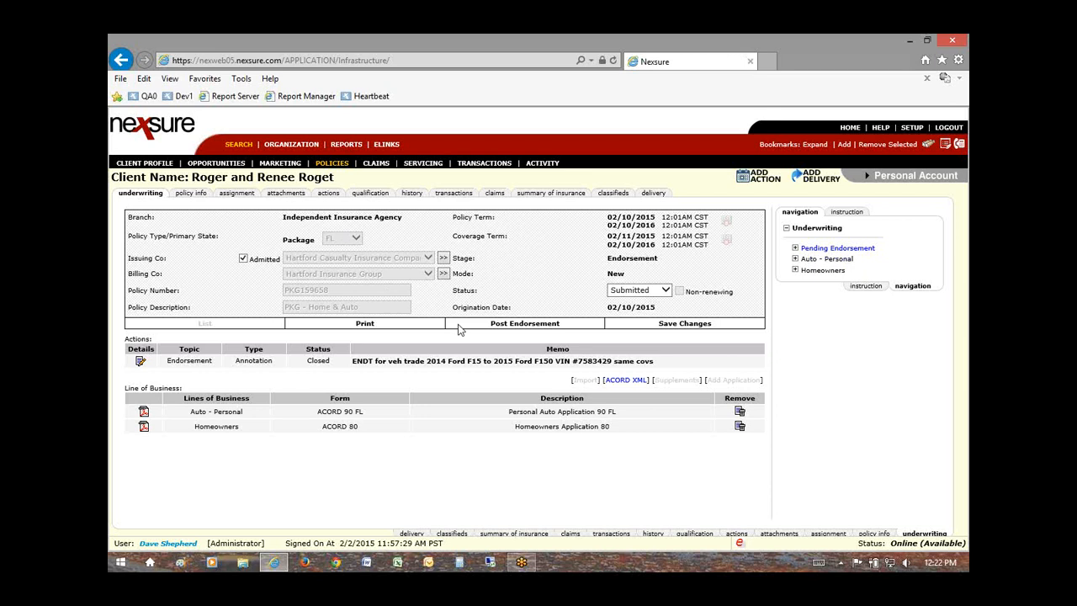
Step: Post the endorsement and confirm the Home & Auto package shows In Force at $1,330.00
click(525, 324)
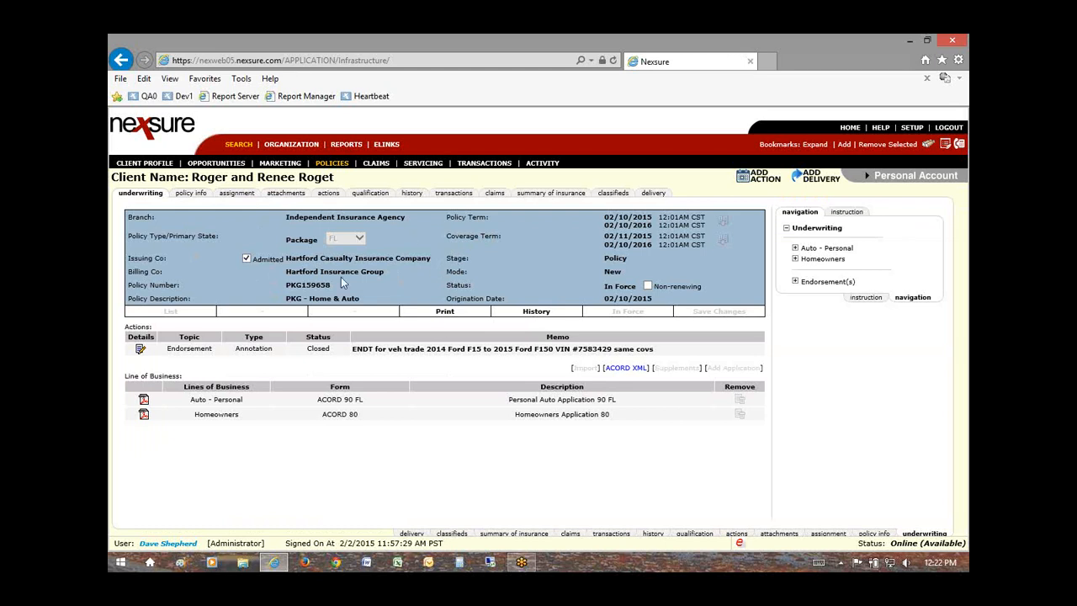
click(333, 165)
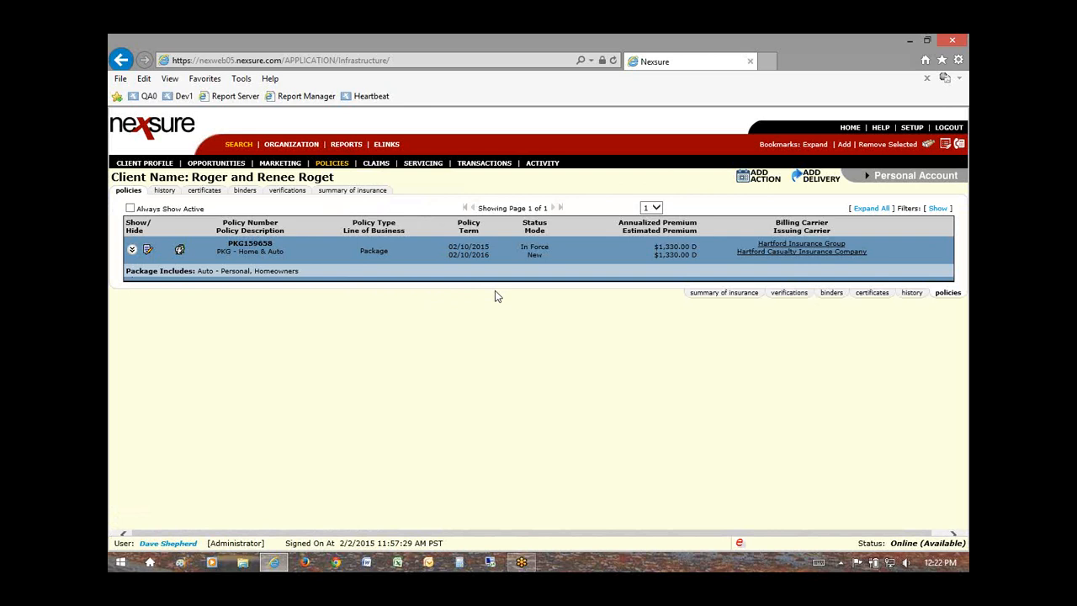
Step: Search clients with Location State/Prov set to Washington, returning 29 records
click(238, 146)
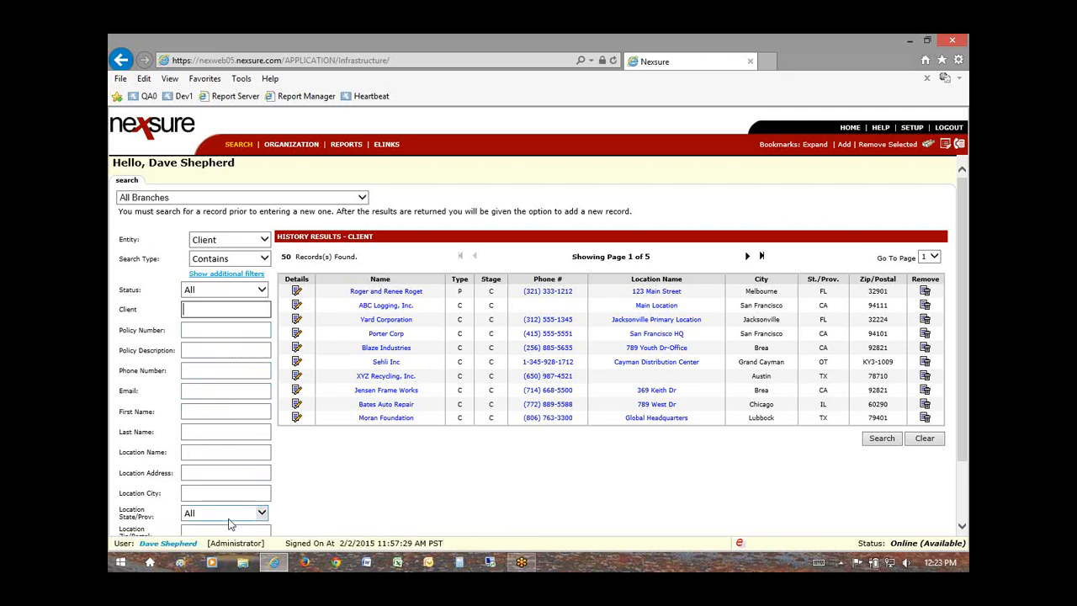
scroll(223, 505, down, 2)
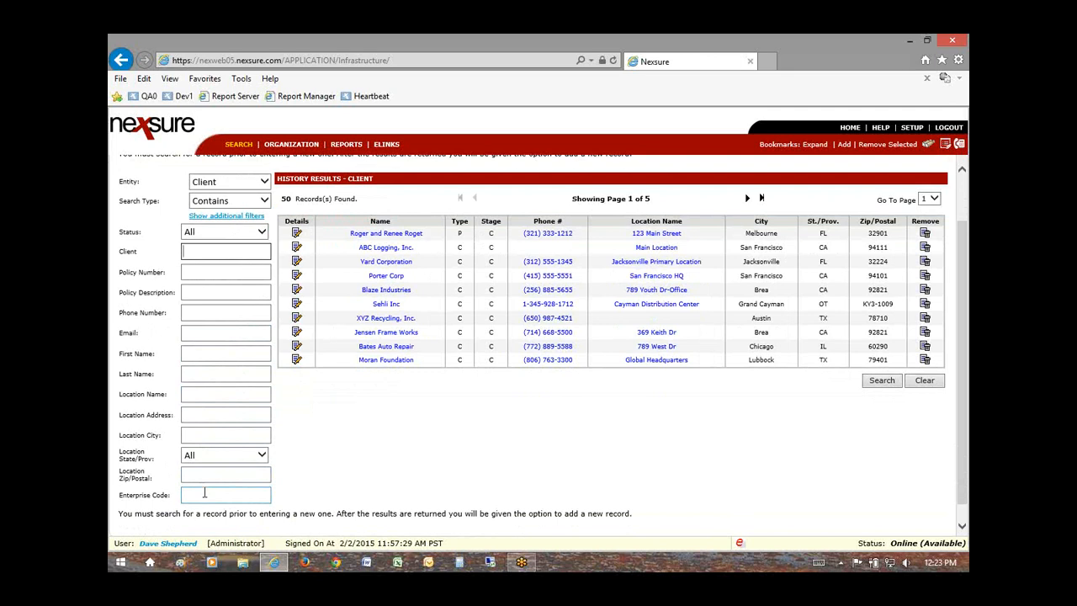
click(227, 455)
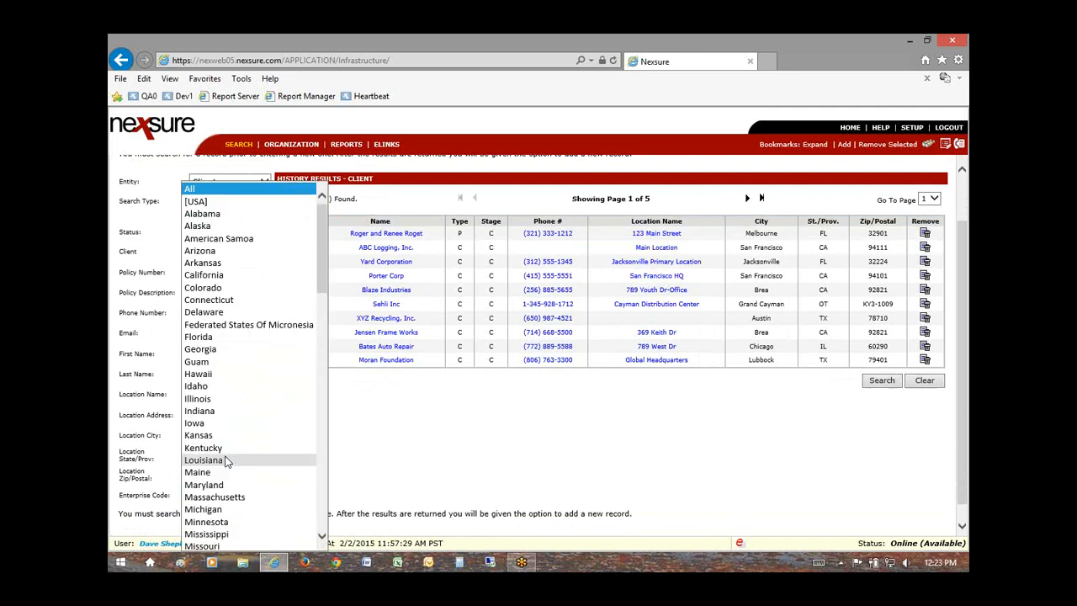
scroll(217, 522, down, 7)
scroll(218, 526, down, 5)
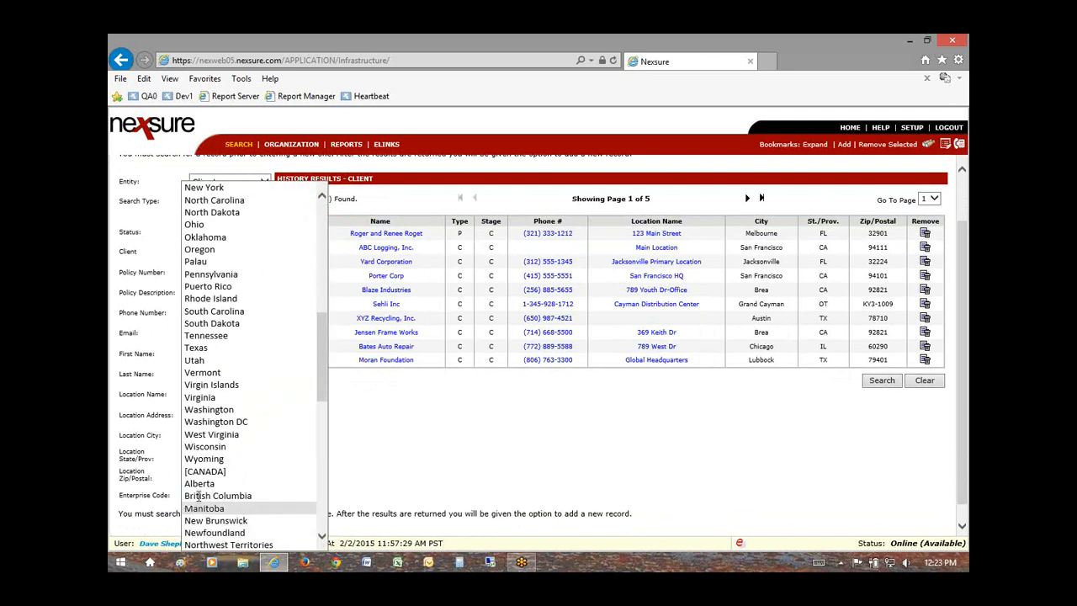
click(209, 410)
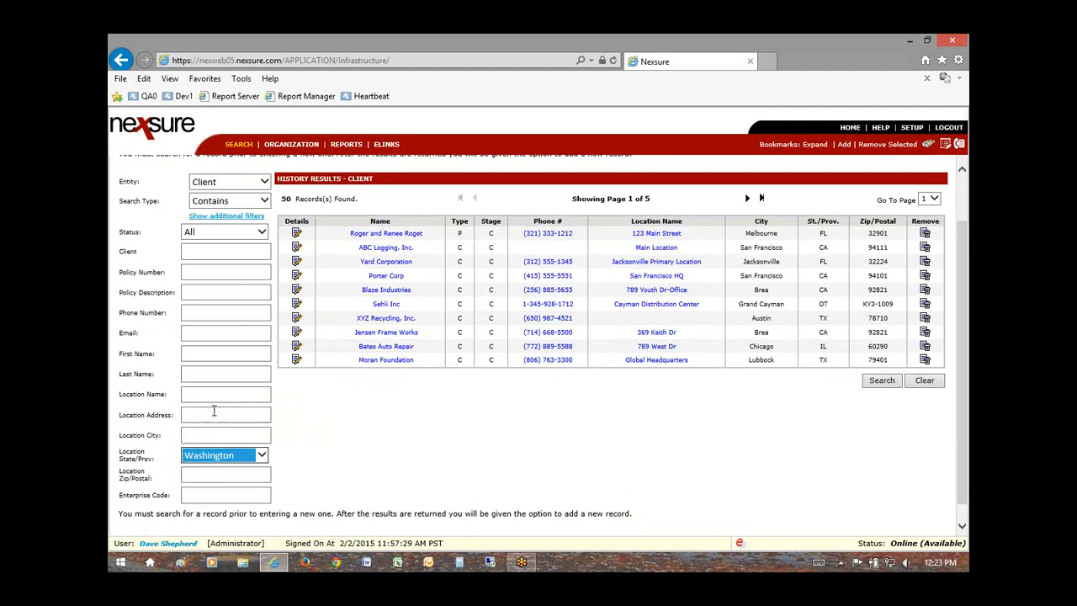
click(883, 381)
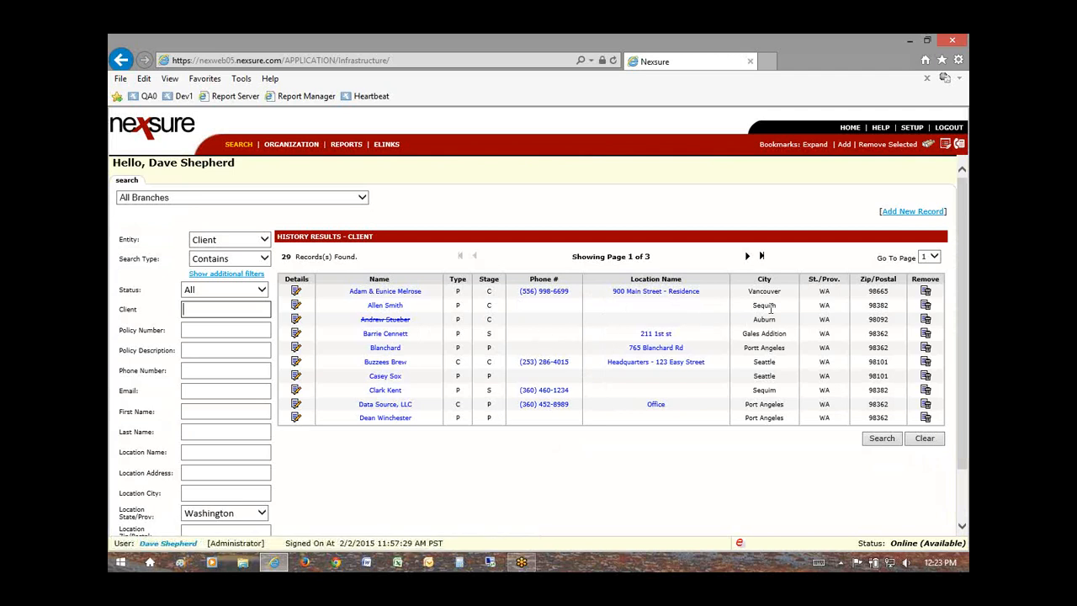
Step: Open the Data Source, LLC prospect card file from the Washington search results
drag(761, 306, 781, 308)
drag(452, 305, 466, 306)
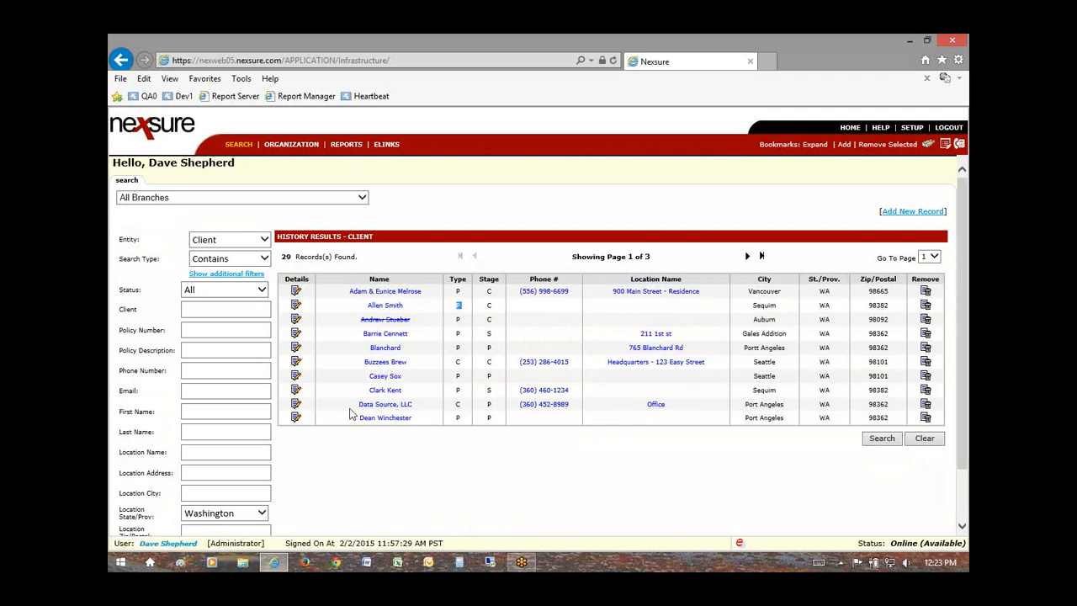
click(295, 405)
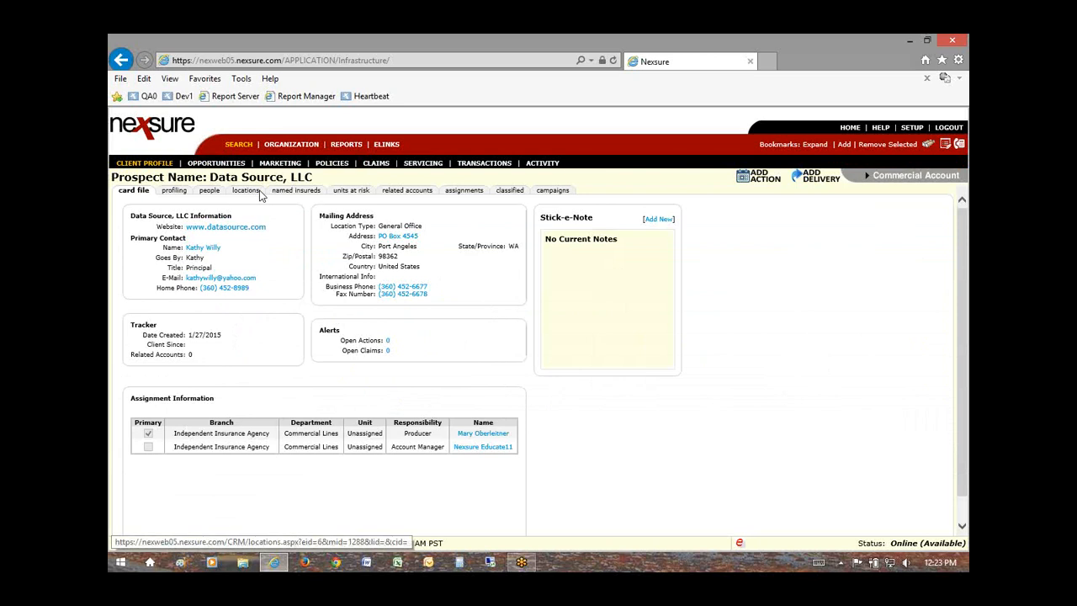
Step: Skip the empty policy search and review Data Source, LLC's marketing submissions, including the $2,000.00 Hartford package
mouse_move(292, 177)
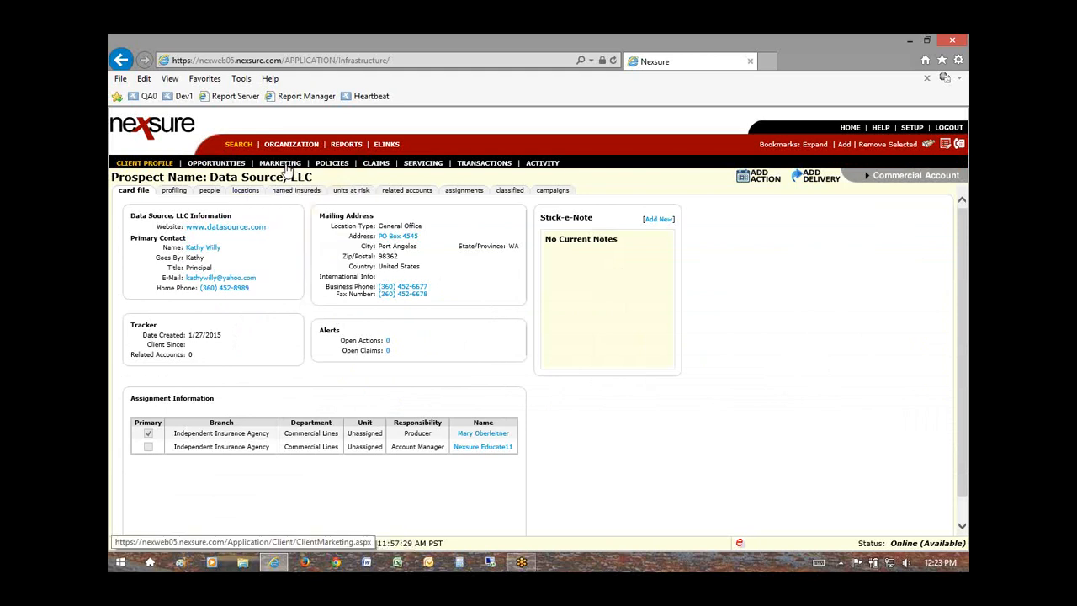
click(334, 167)
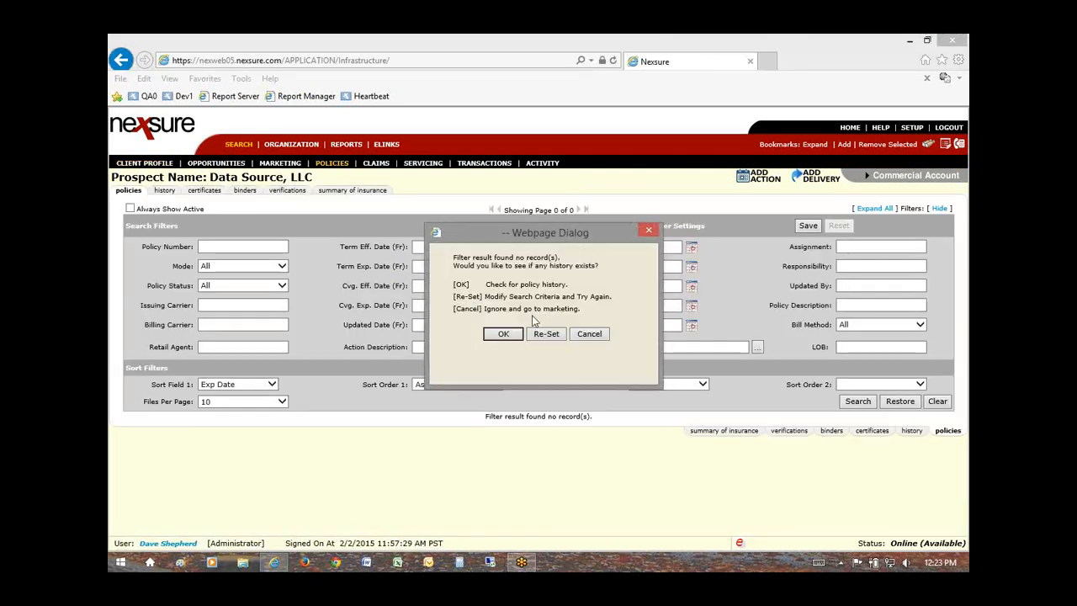
click(601, 337)
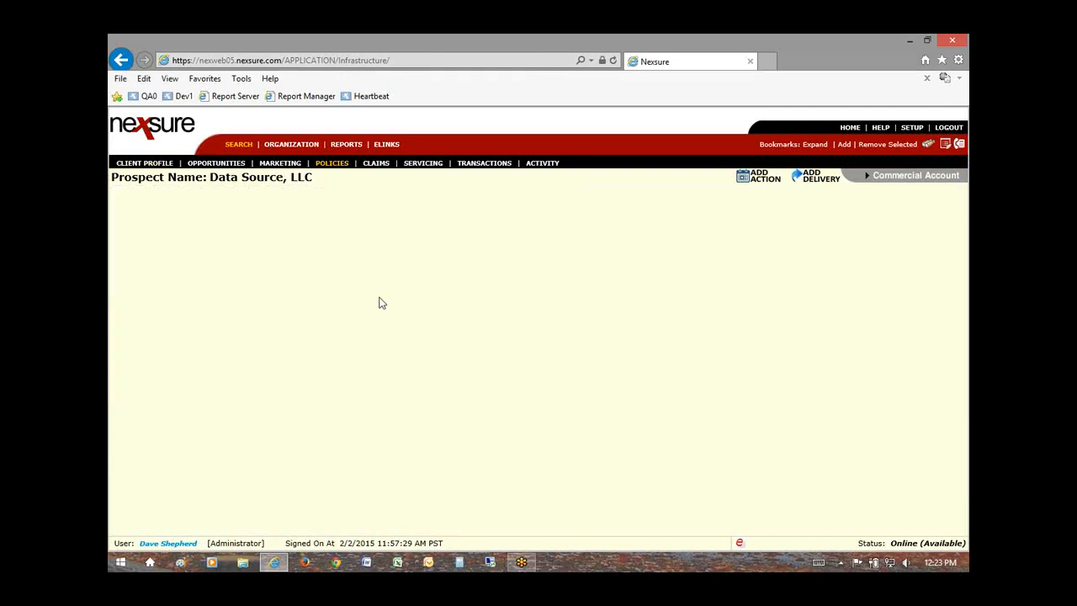
scroll(438, 345, down, 4)
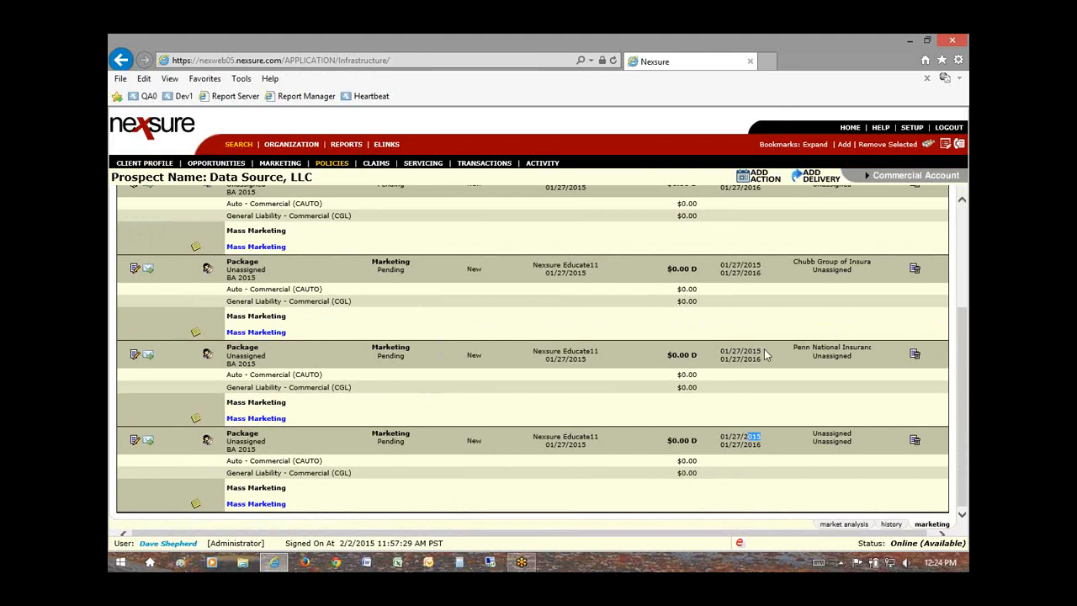
drag(763, 352, 752, 352)
scroll(744, 371, up, 5)
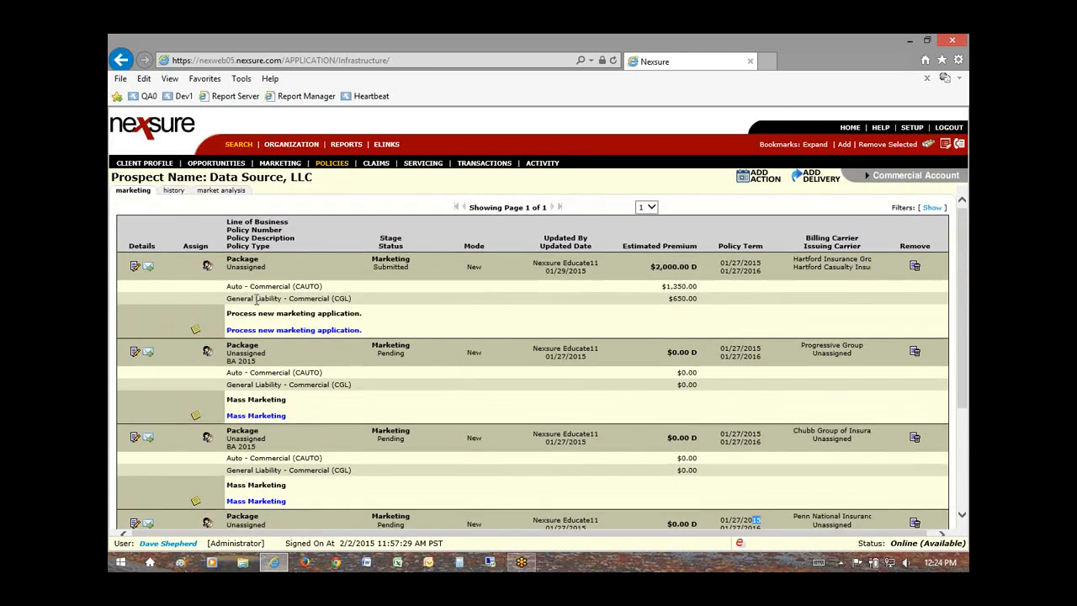
scroll(421, 395, down, 5)
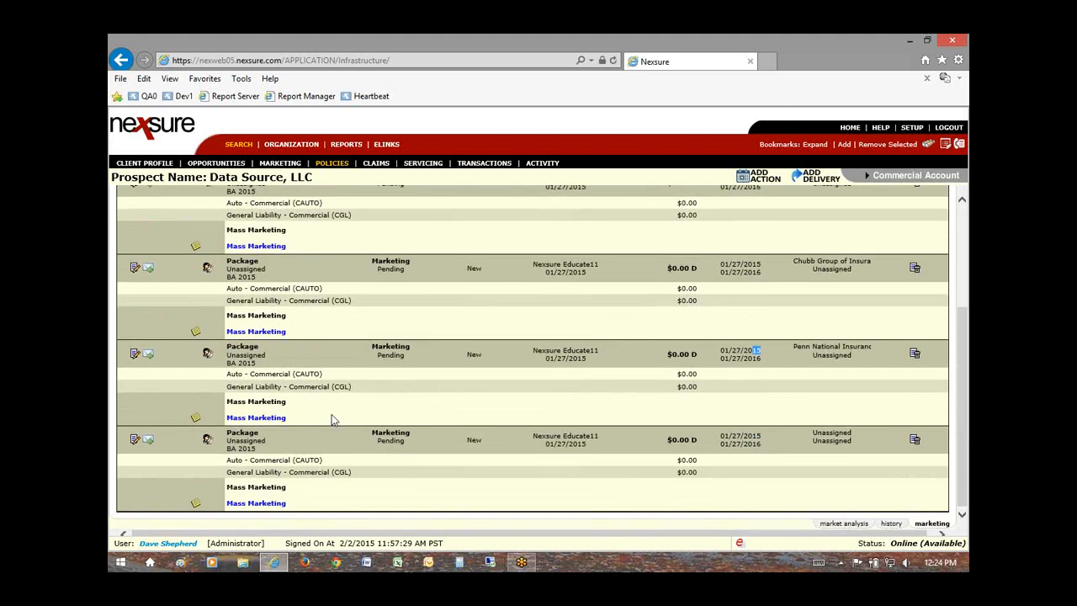
scroll(341, 459, up, 1)
scroll(345, 467, up, 3)
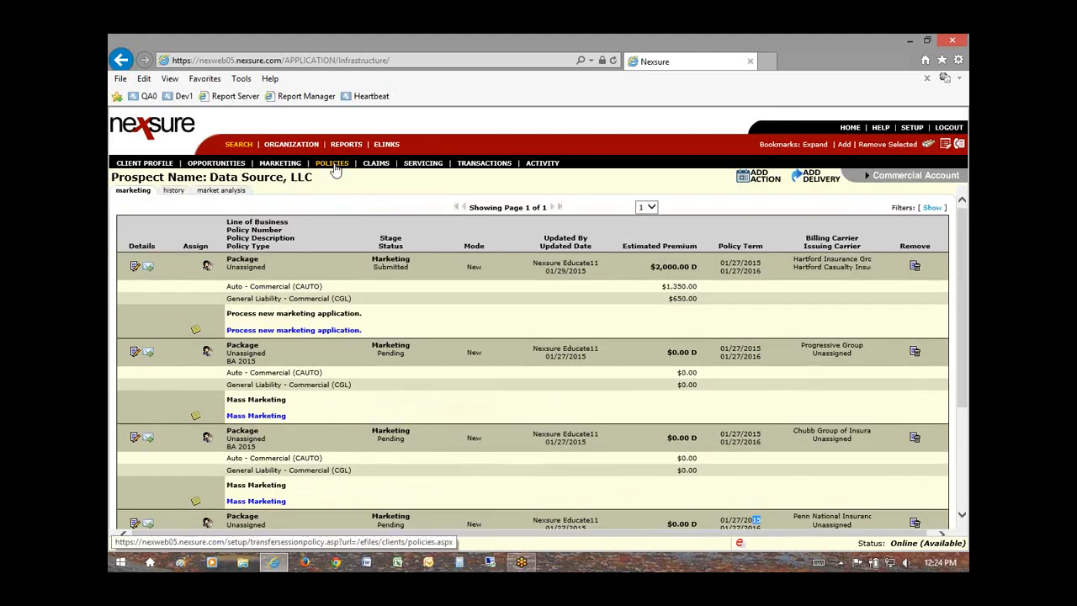
Step: Review the Available Applications list on Data Source, LLC's servicing page
click(425, 166)
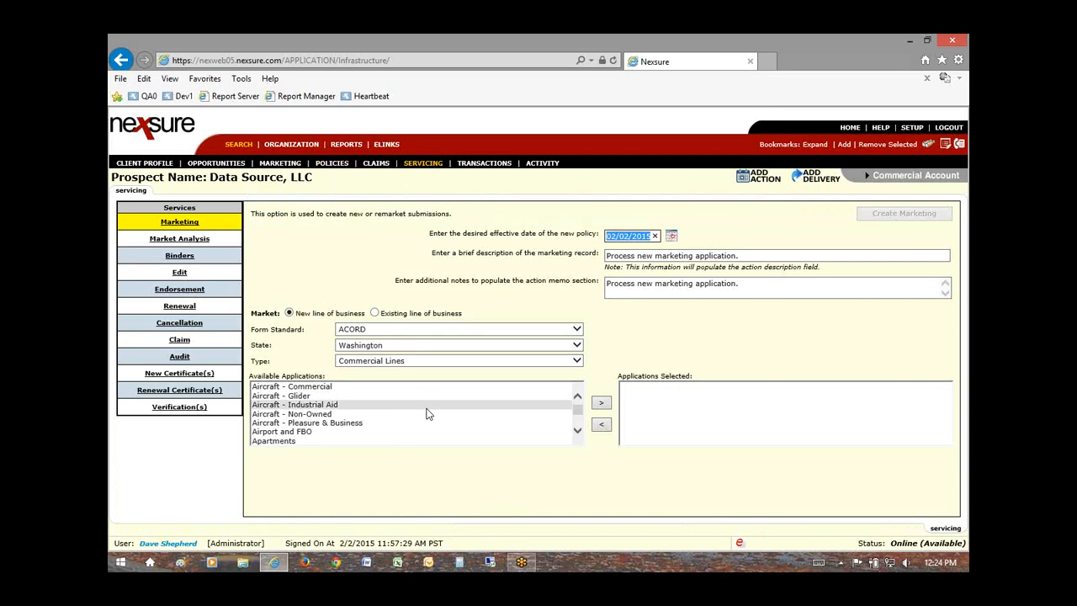
scroll(425, 412, down, 3)
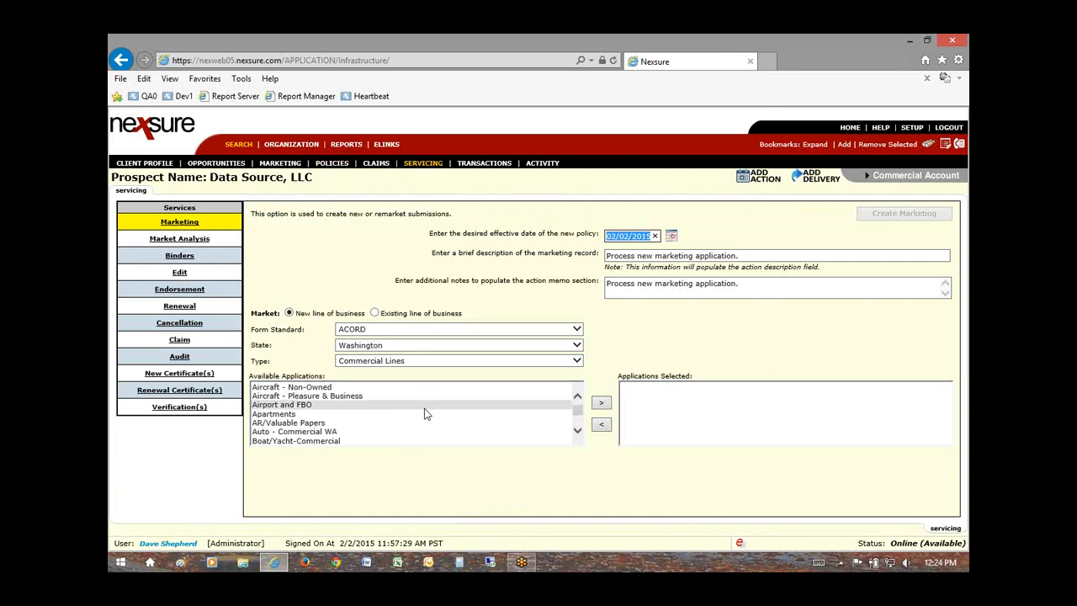
scroll(374, 407, up, 1)
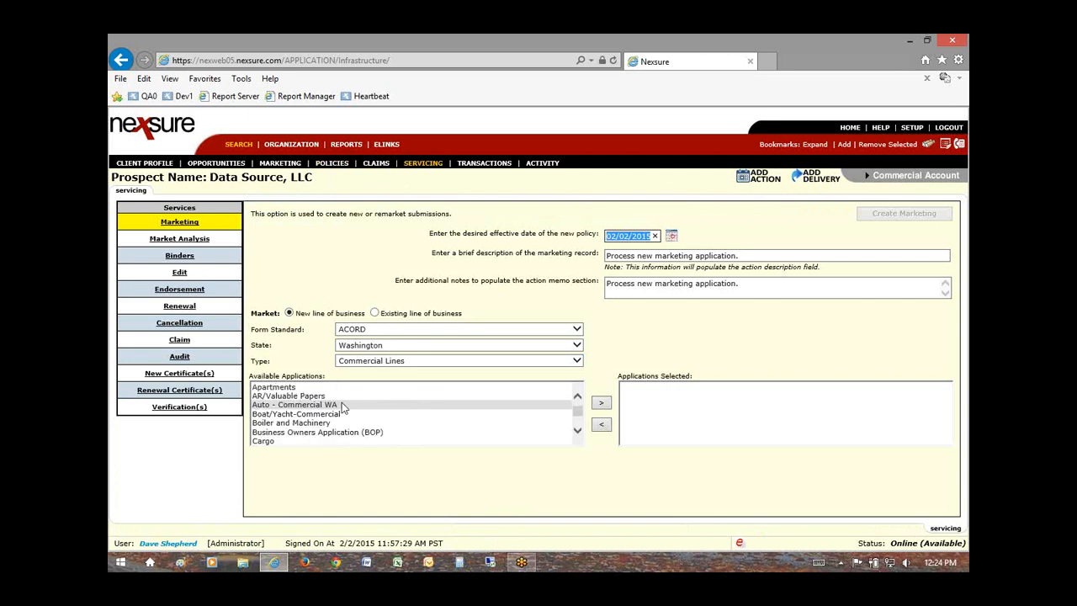
scroll(374, 407, up, 2)
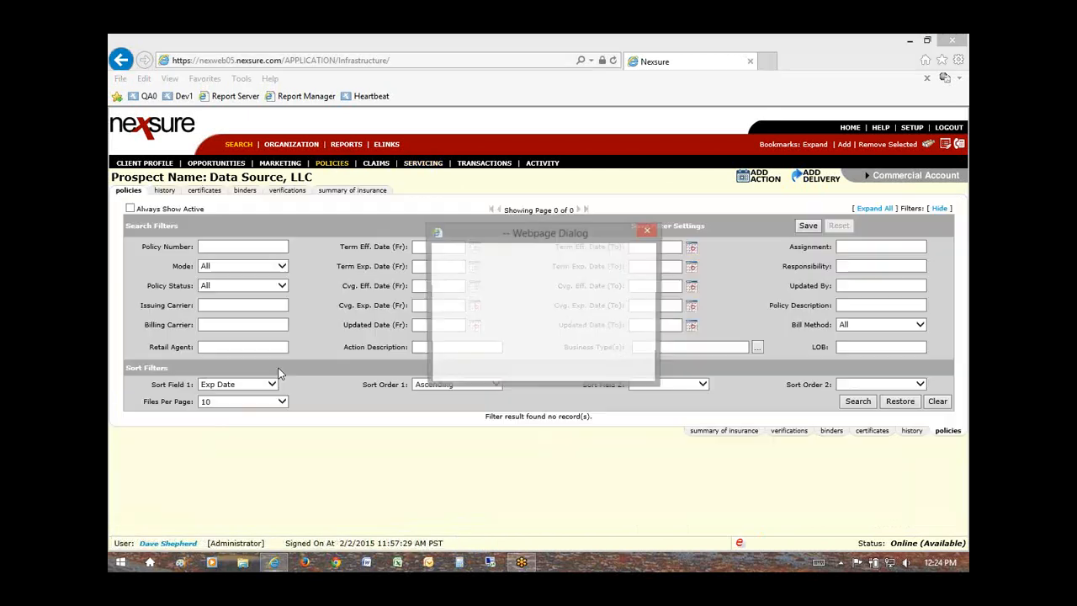
click(495, 334)
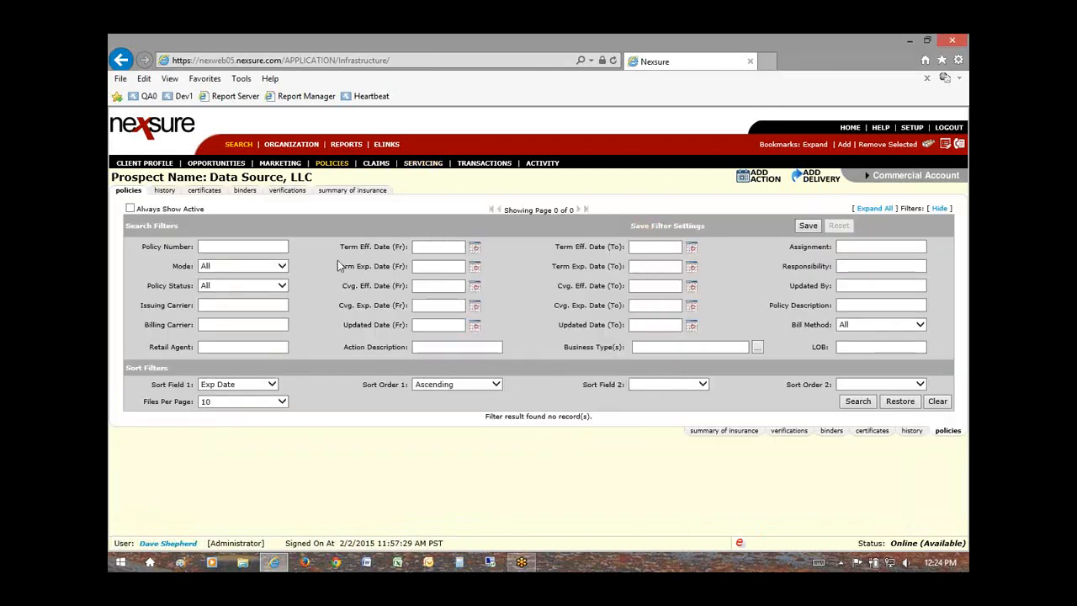
click(283, 165)
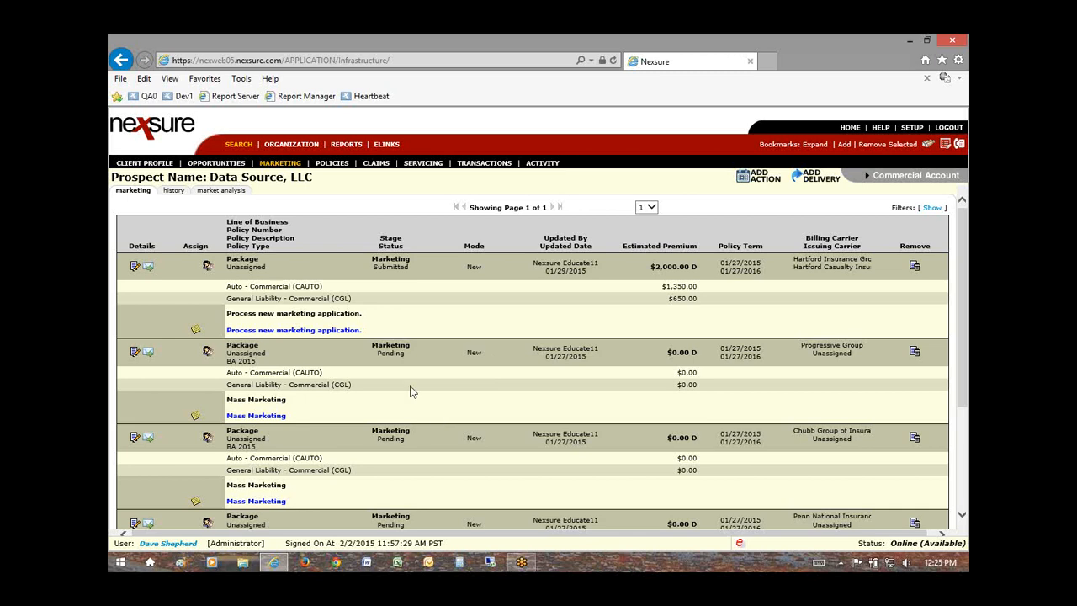
scroll(463, 429, down, 3)
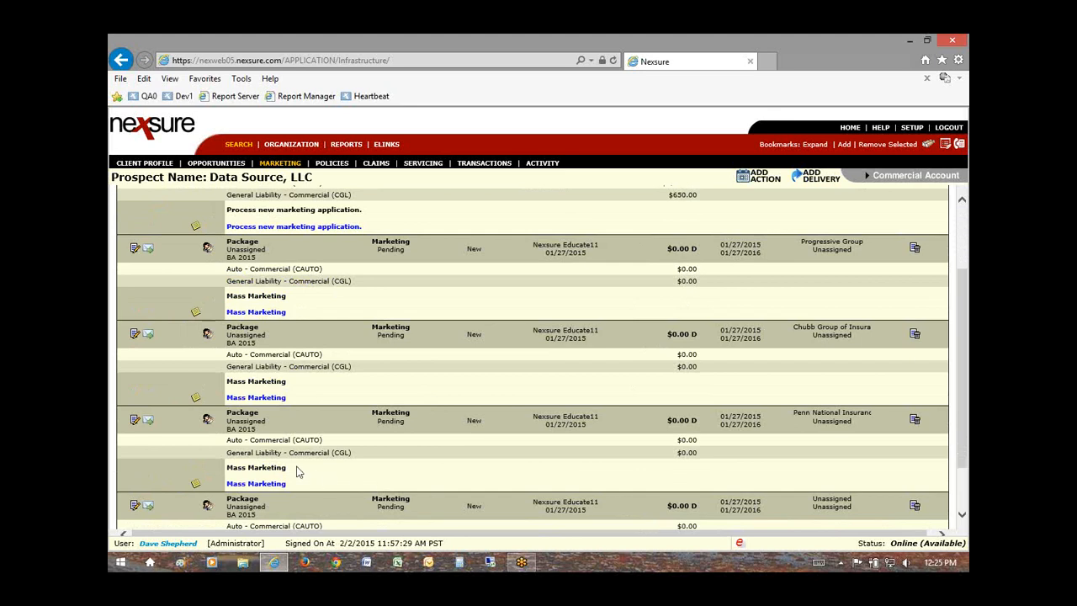
scroll(277, 462, up, 3)
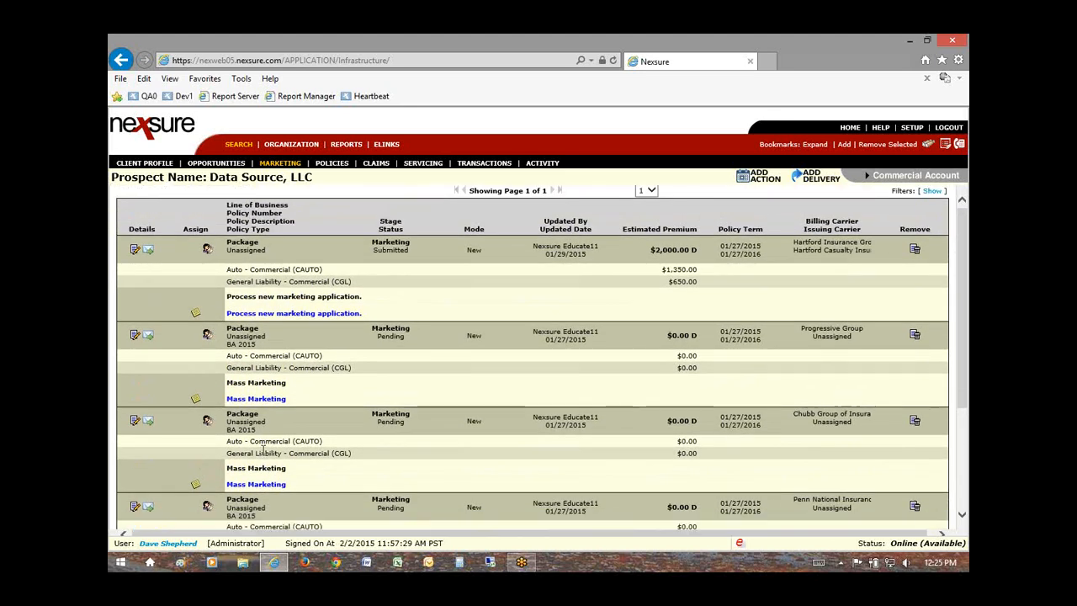
scroll(303, 465, down, 5)
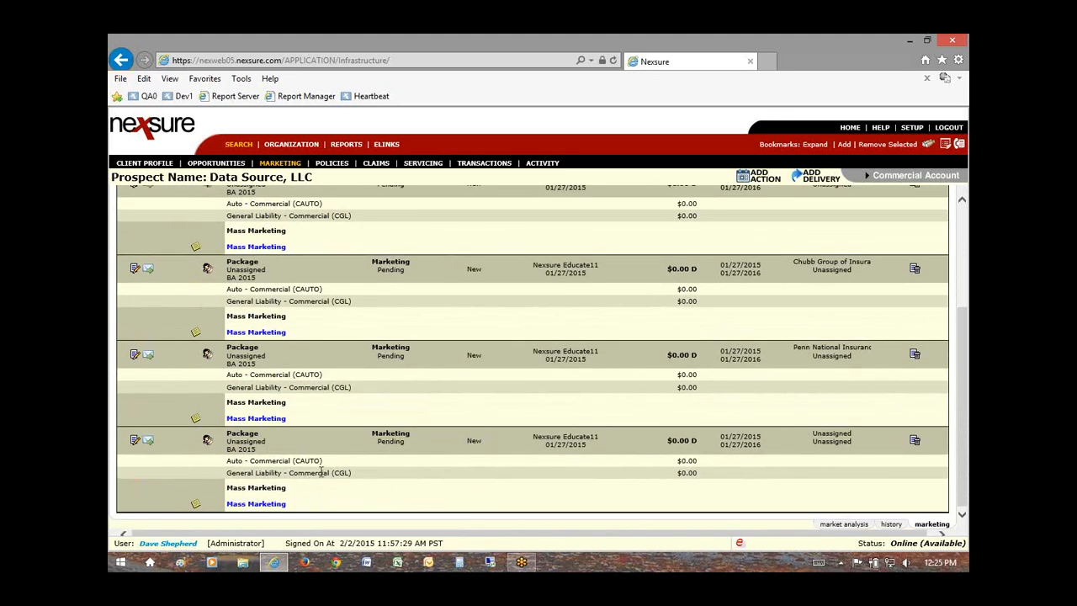
scroll(426, 481, up, 5)
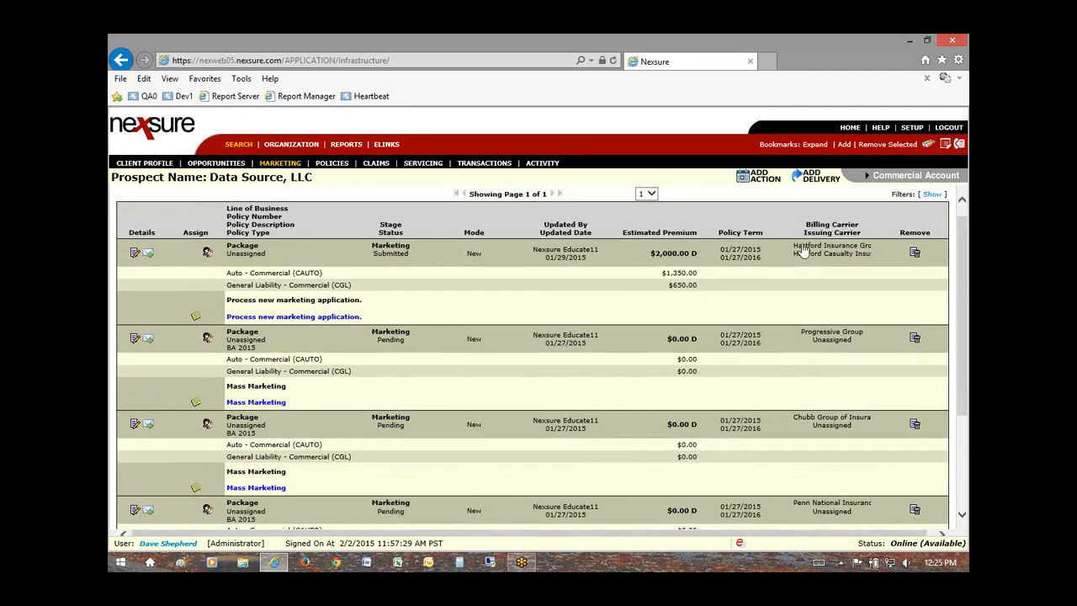
click(135, 254)
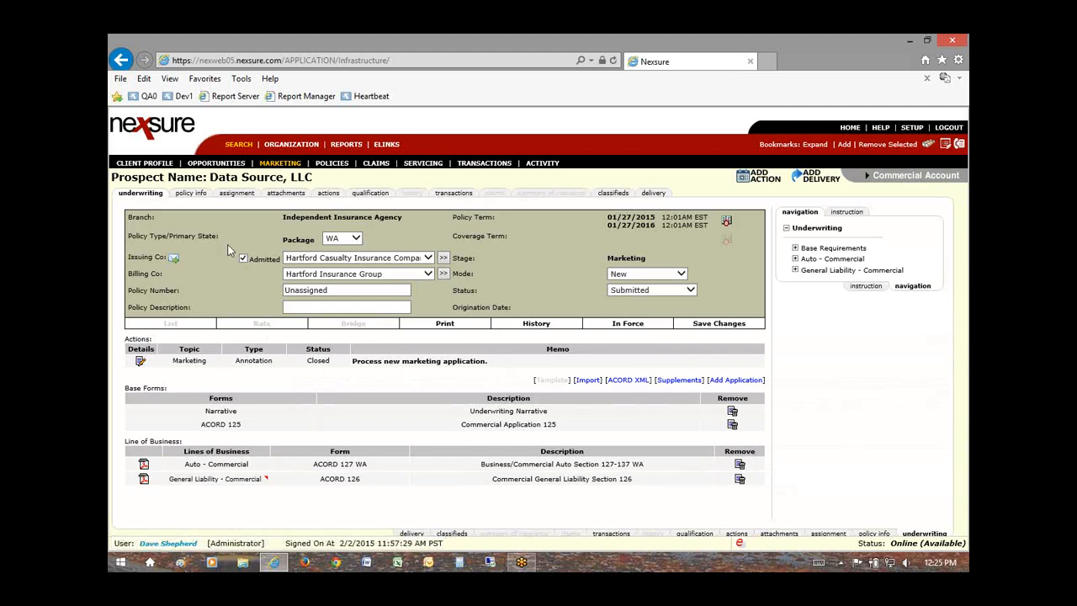
click(349, 290)
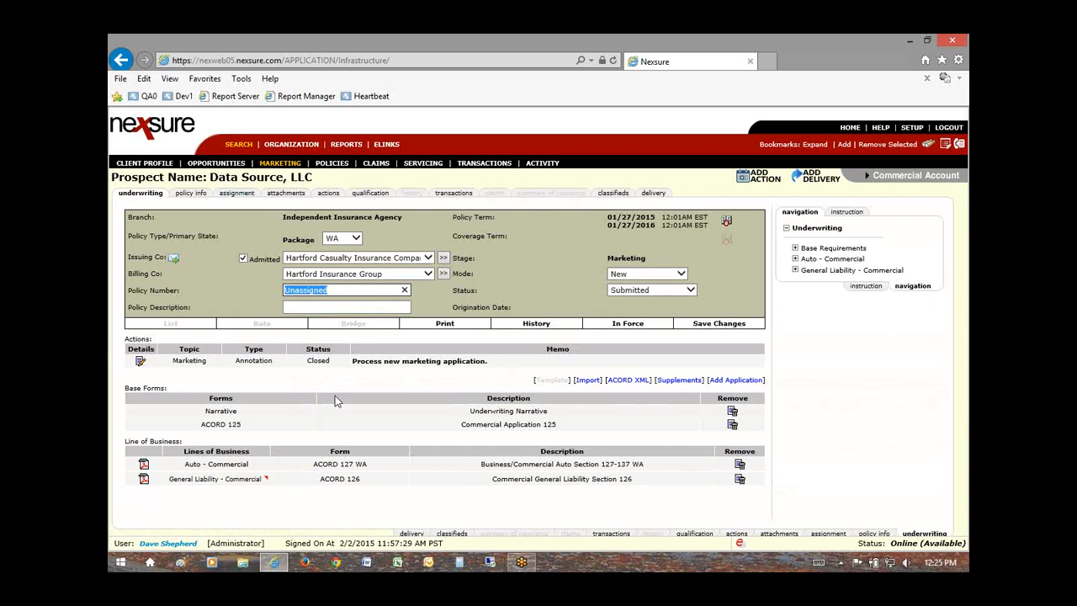
click(718, 327)
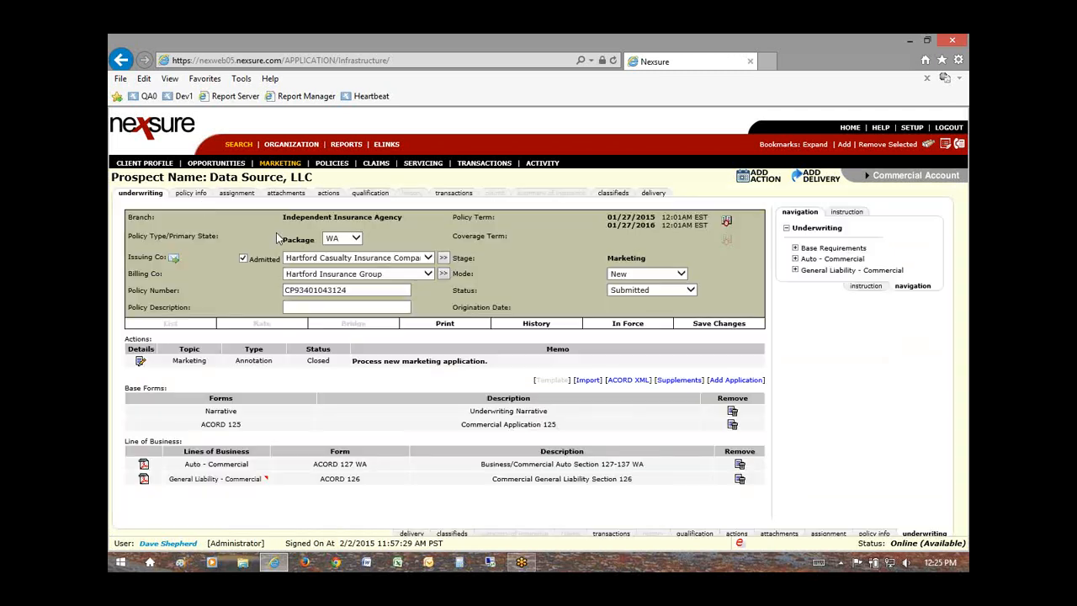
click(238, 195)
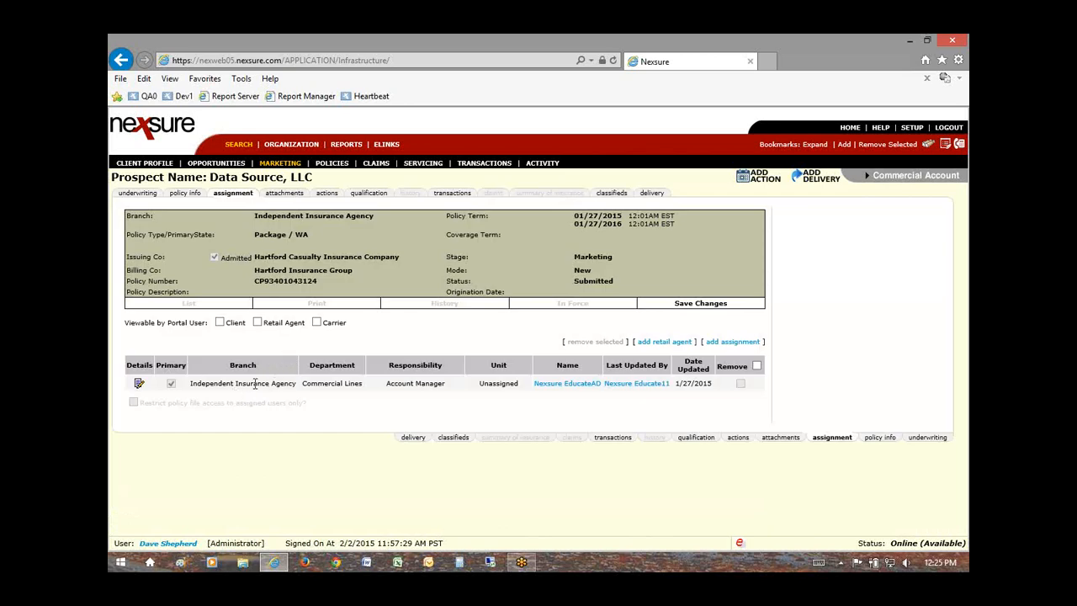
Step: Change the primary Commercial Lines Account Manager assignment to a different staff member and save
drag(234, 384, 295, 385)
click(139, 385)
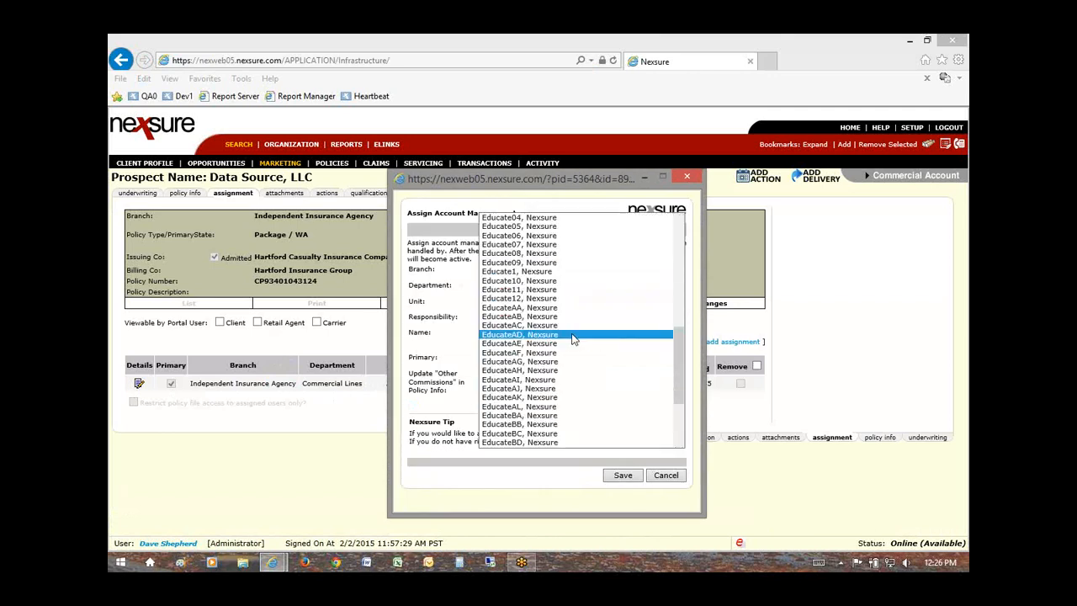
click(569, 334)
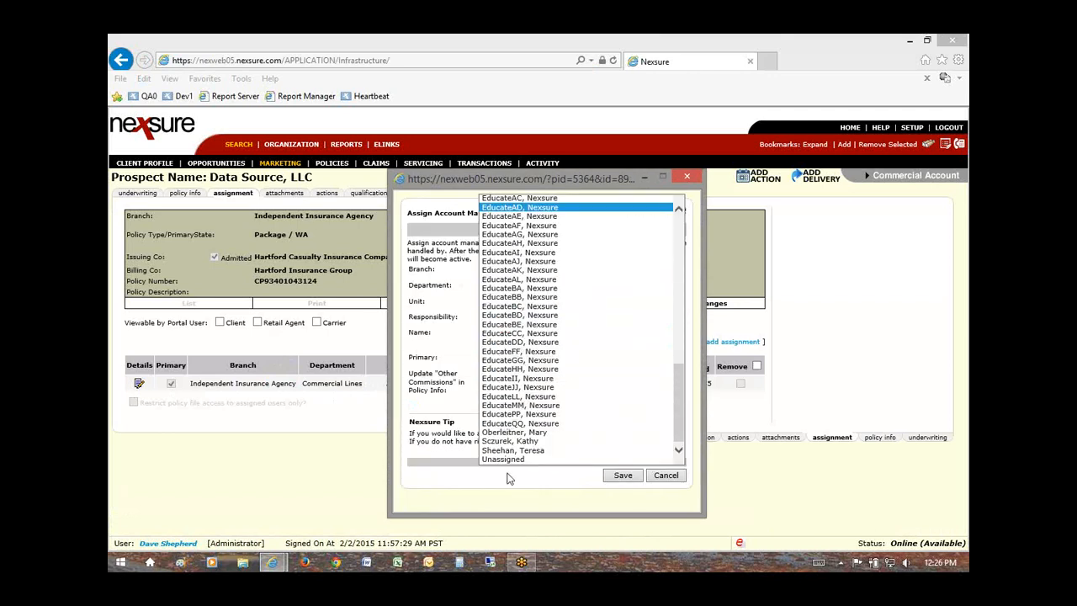
scroll(523, 446, up, 10)
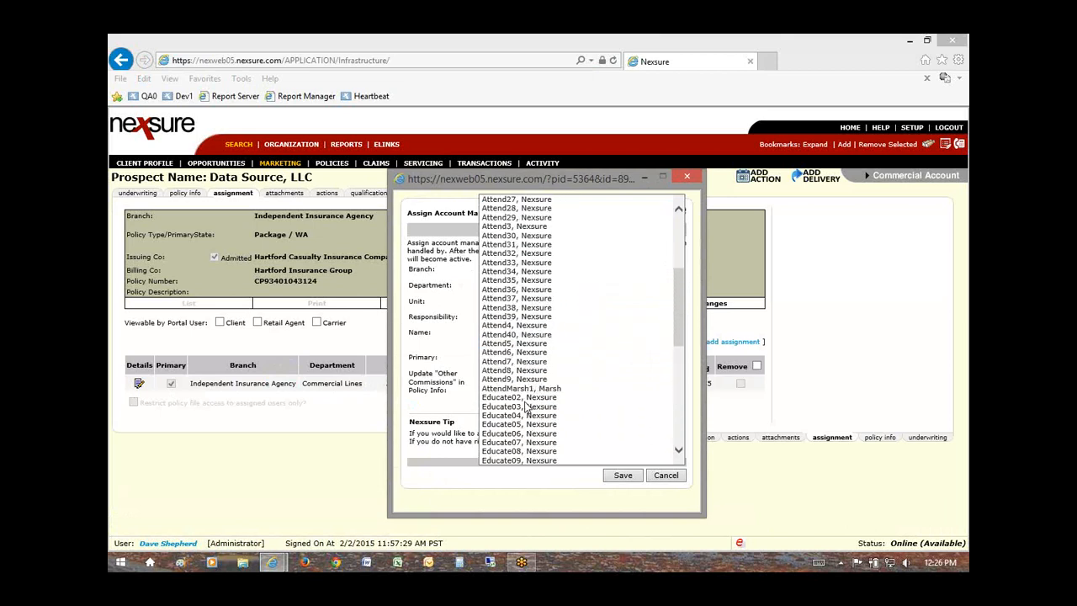
scroll(526, 407, down, 10)
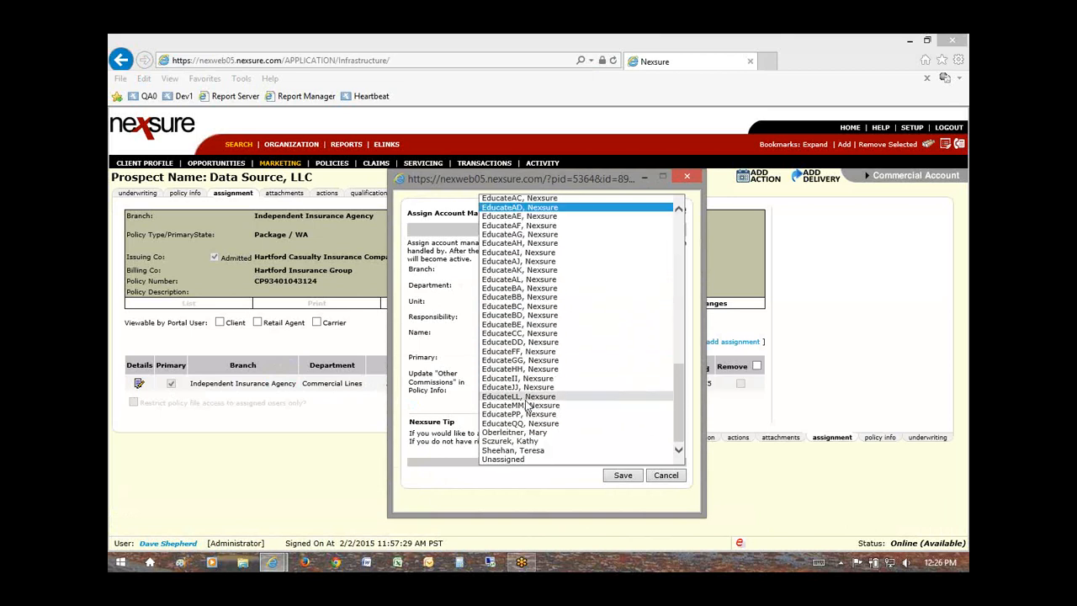
click(515, 450)
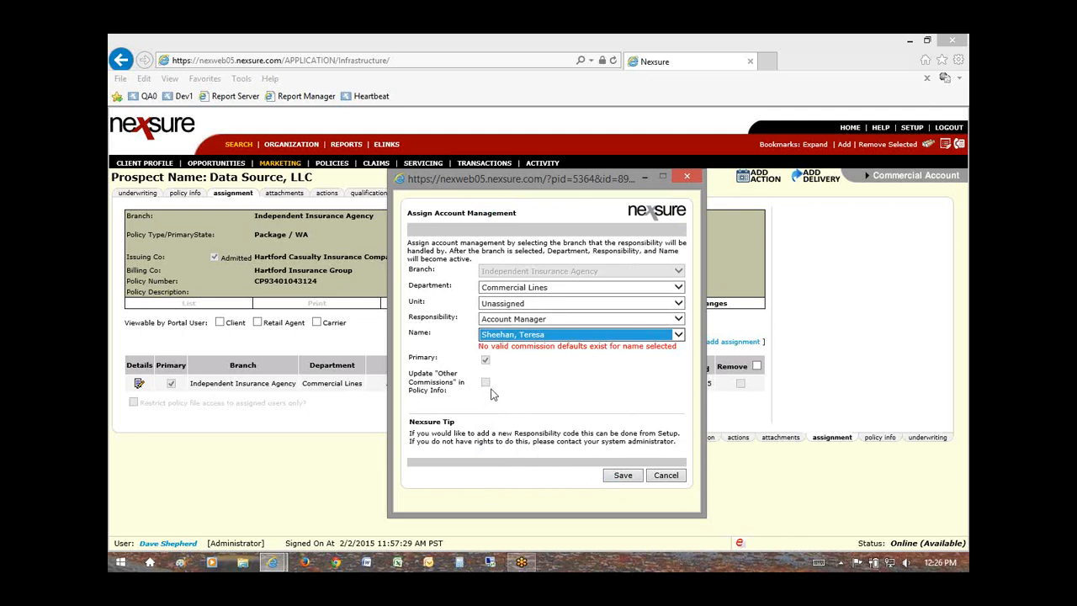
click(623, 475)
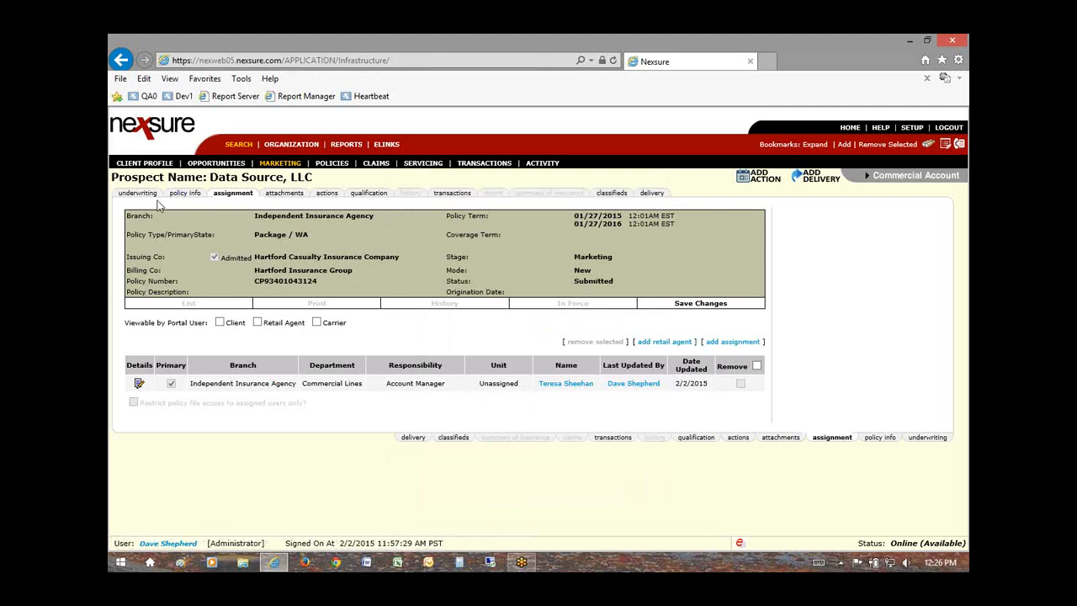
Step: Change the Hartford package's primary assignment responsibility from Account Manager to Producer and save
drag(217, 193, 249, 193)
drag(302, 384, 364, 387)
click(139, 384)
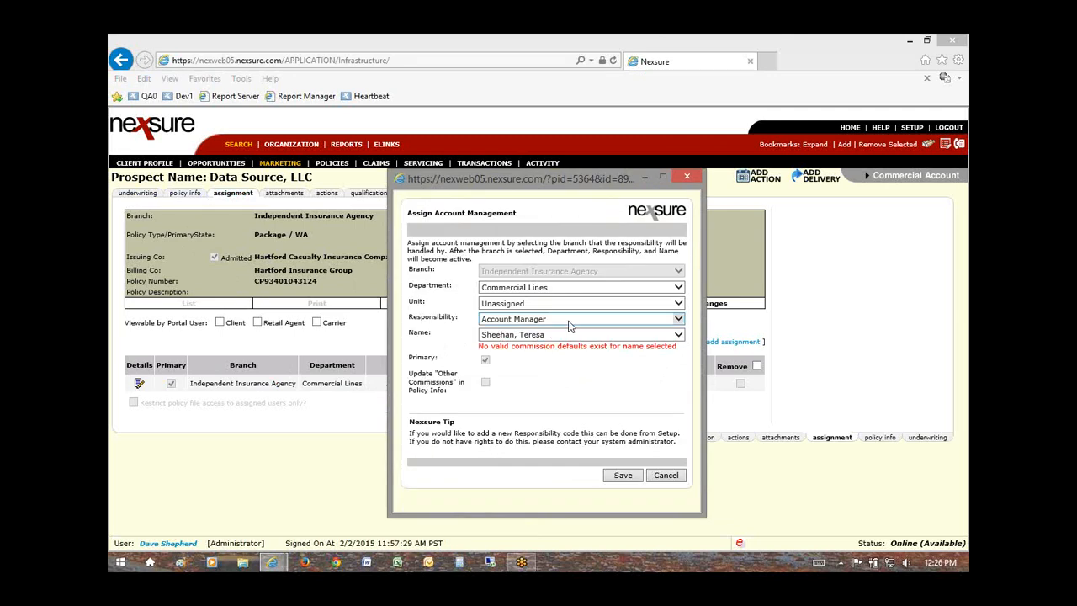
click(566, 320)
click(514, 320)
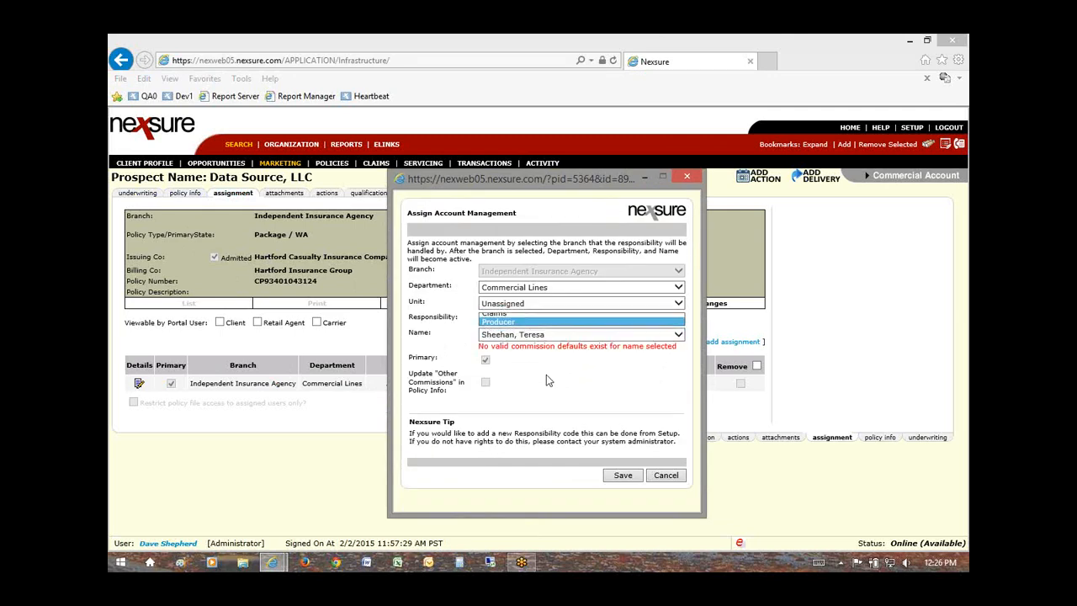
click(623, 475)
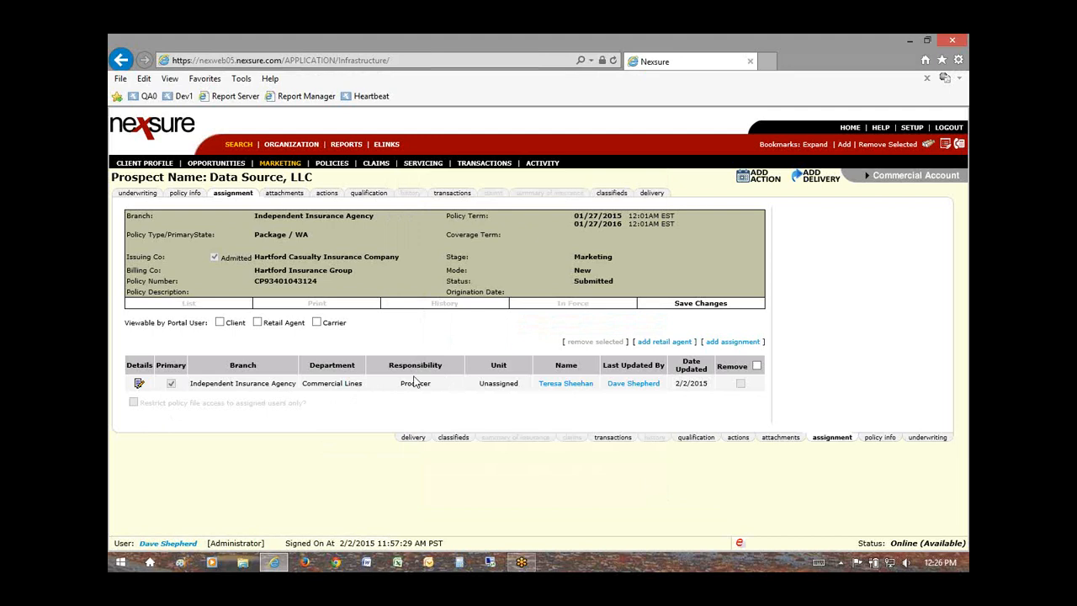
drag(407, 383, 425, 384)
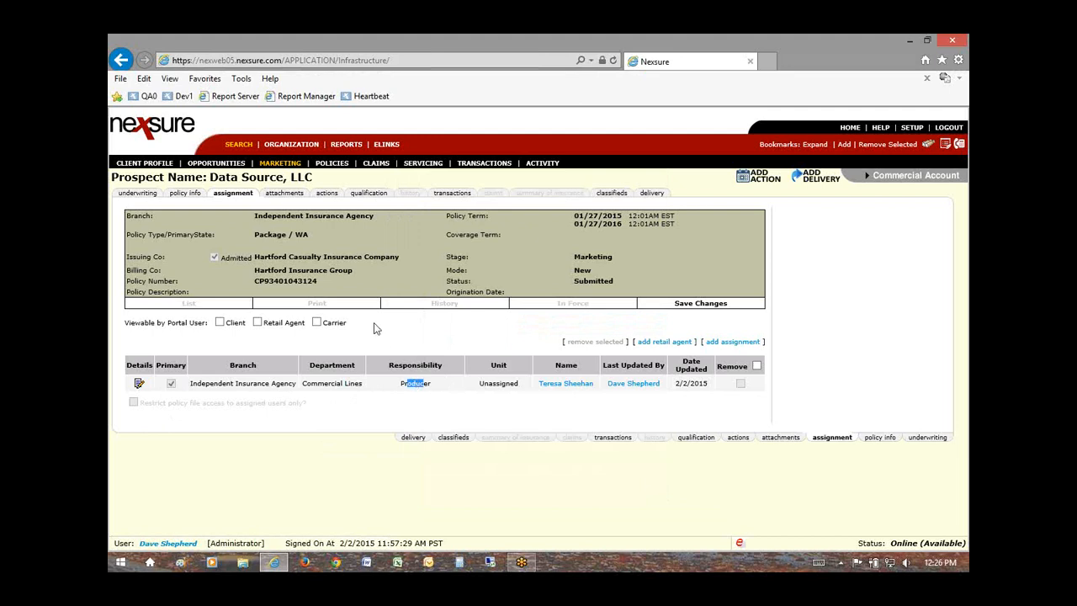
Step: Change the Hartford package's Miscellaneous bill method from Direct Bill to Agency Bill
click(183, 195)
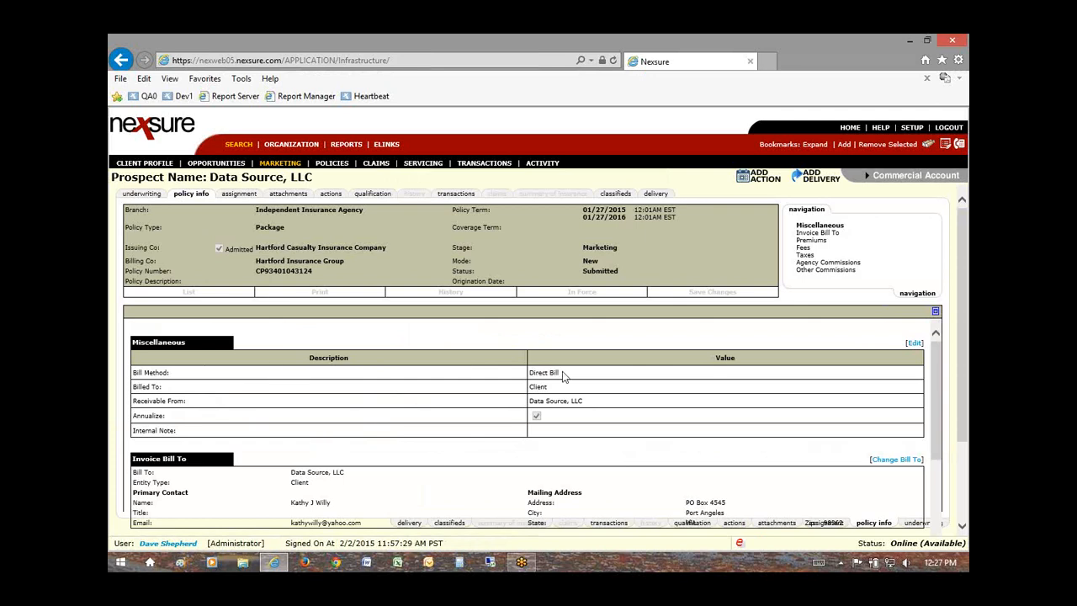
drag(565, 375, 532, 375)
click(916, 345)
click(526, 261)
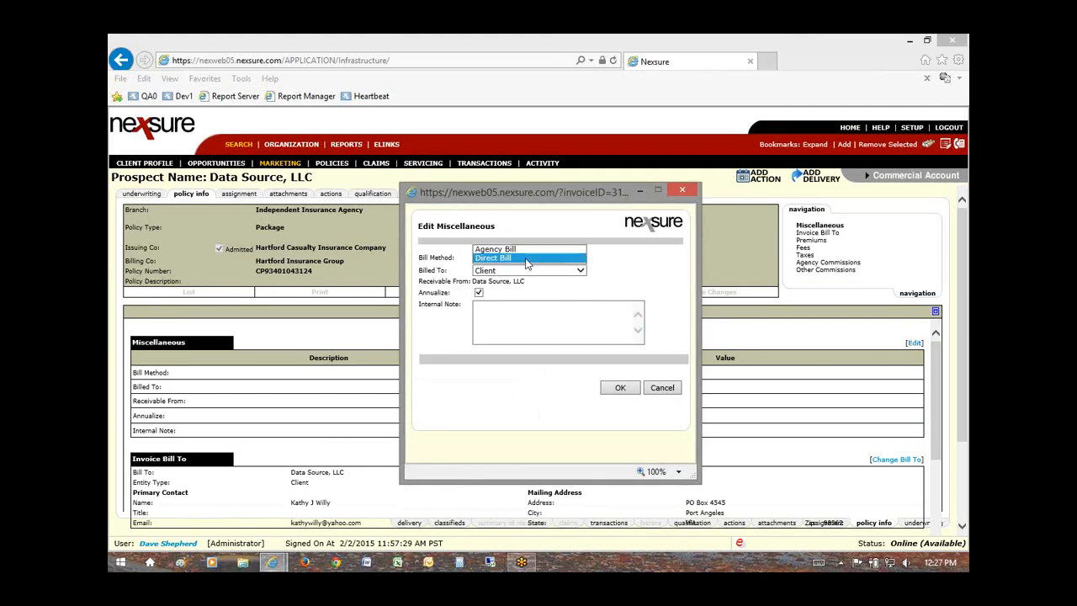
click(509, 249)
click(616, 389)
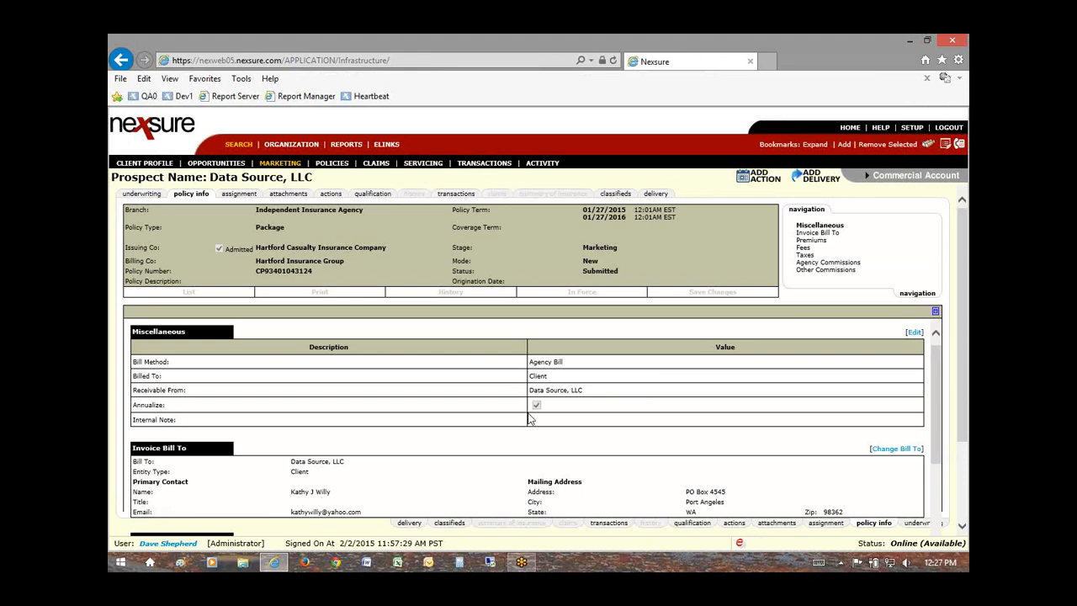
scroll(551, 412, down, 5)
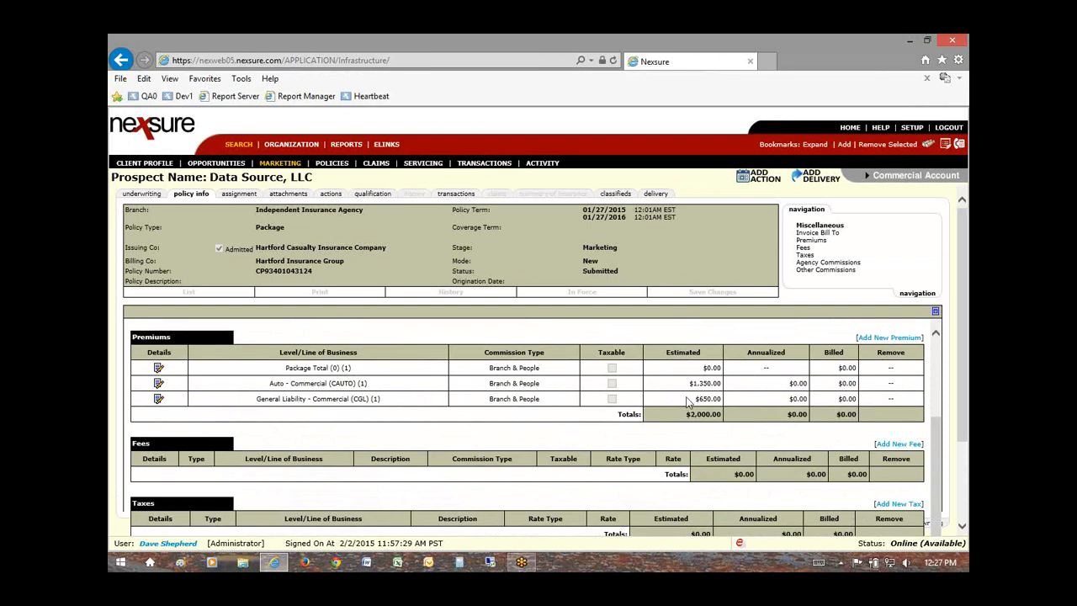
Step: Review the premiums: $1,350.00 Auto - Commercial and the General Liability - Commercial (CGL) line
drag(691, 383, 711, 383)
drag(270, 383, 327, 383)
drag(257, 399, 362, 401)
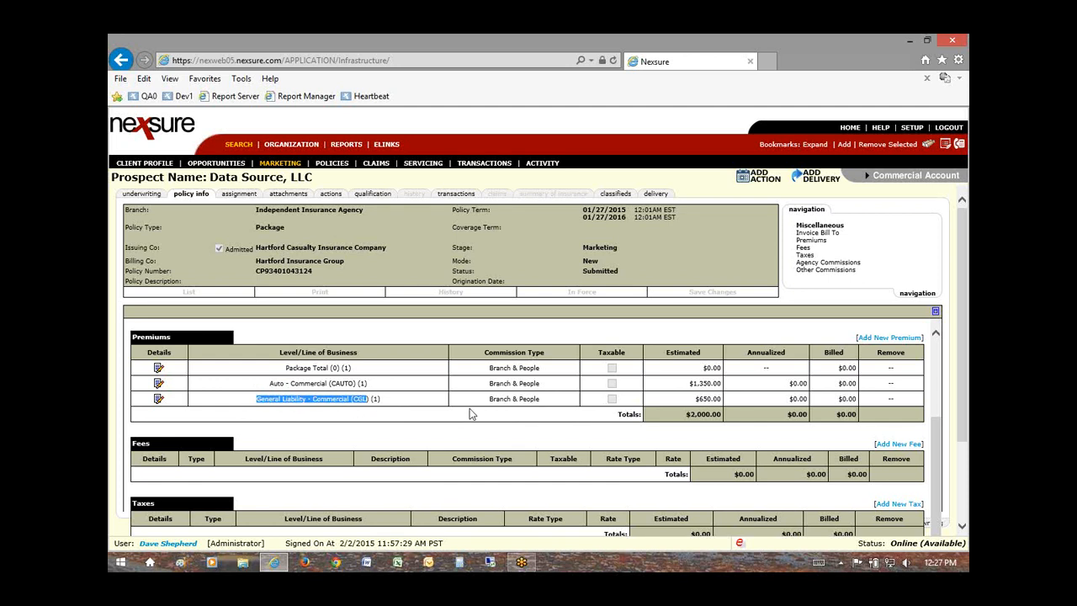
click(698, 412)
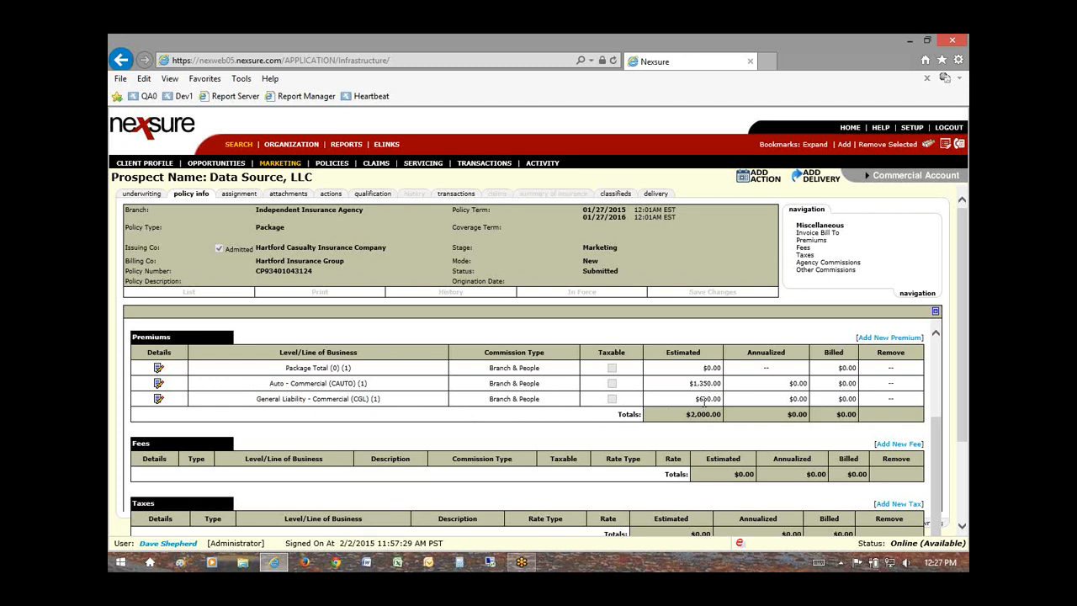
scroll(685, 395, down, 1)
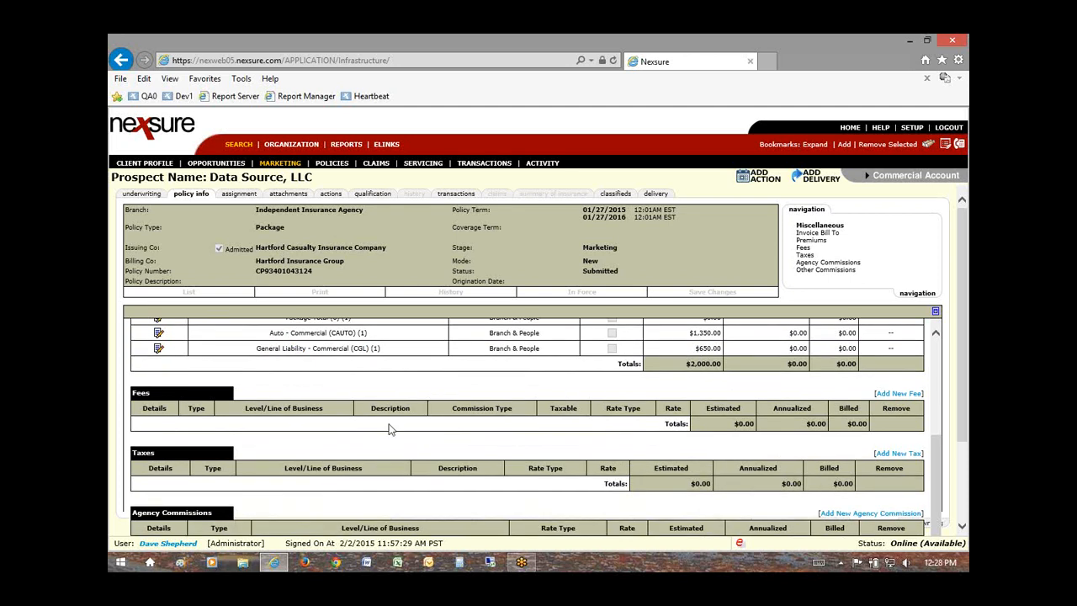
scroll(390, 429, down, 1)
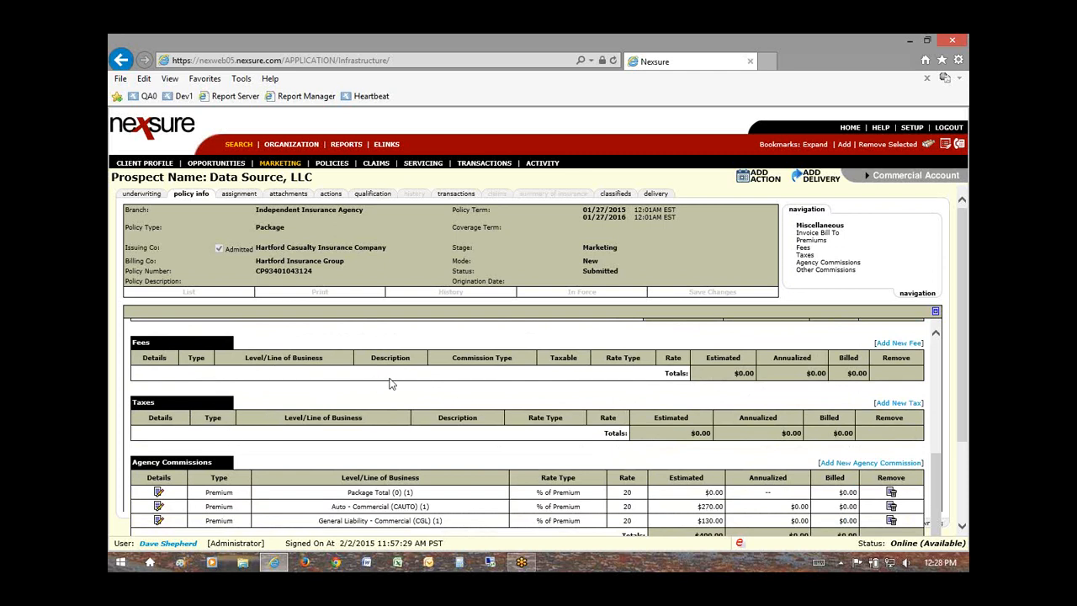
scroll(389, 386, down, 1)
scroll(390, 387, down, 1)
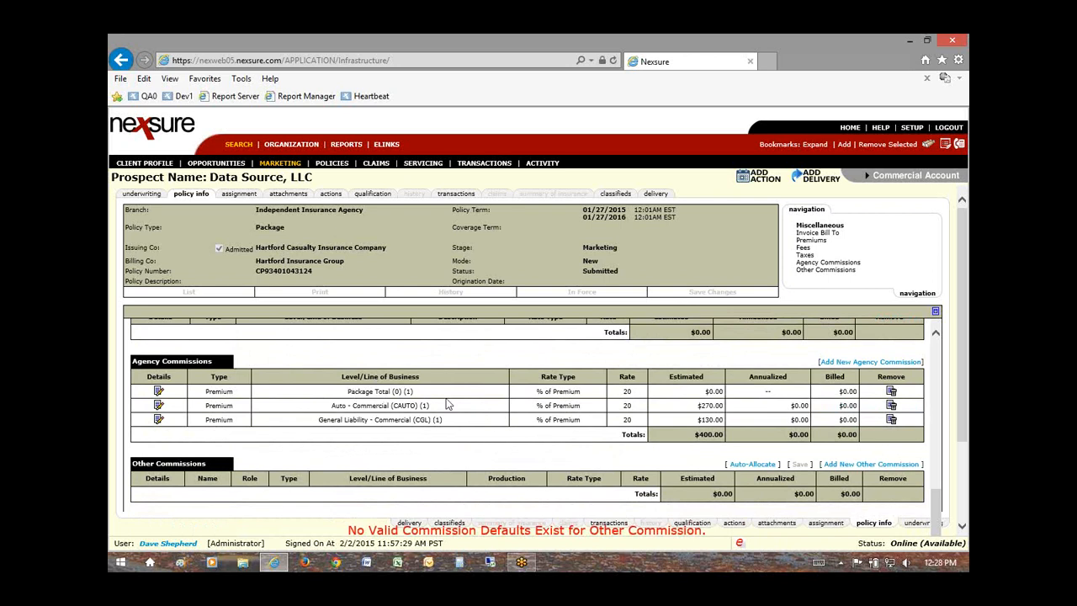
Step: Verify the 20% agency commission rates and $270.00 Auto commission, then add a new other commission
double_click(627, 406)
double_click(627, 419)
drag(696, 405, 722, 420)
scroll(637, 415, down, 1)
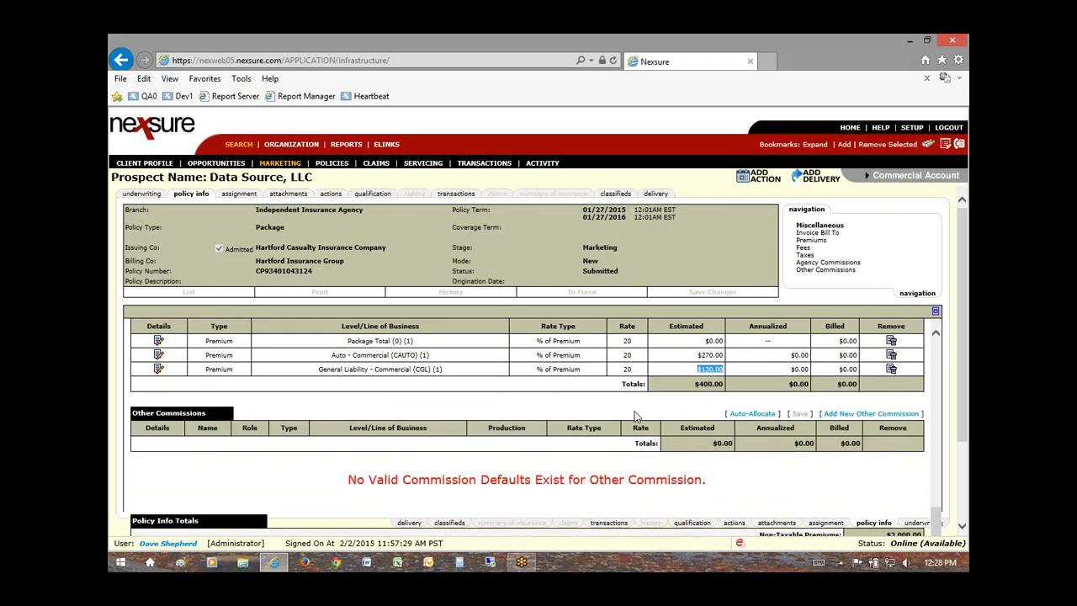
scroll(637, 415, up, 1)
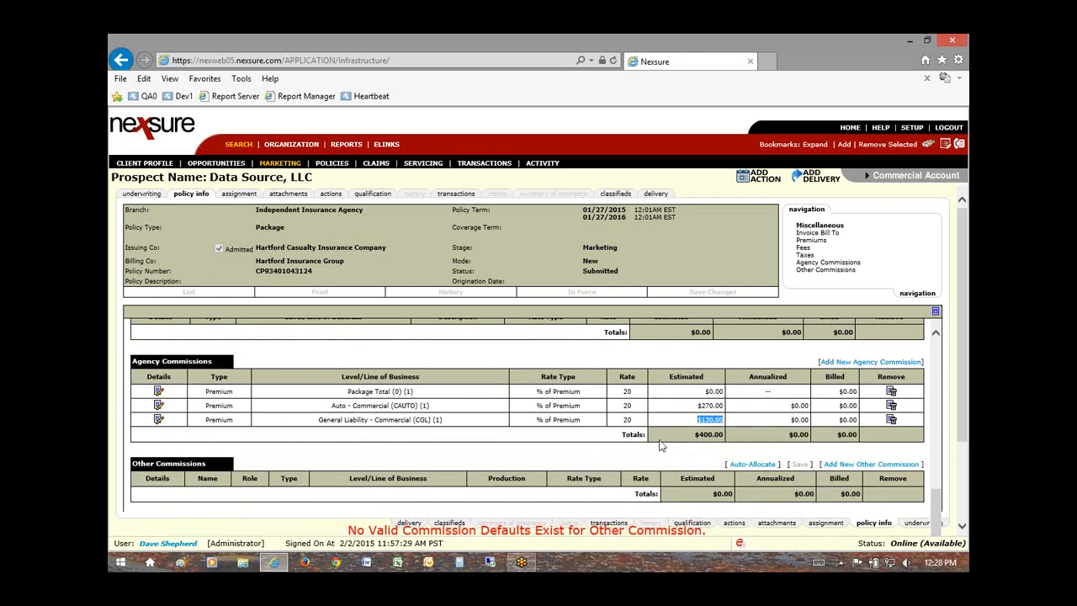
scroll(562, 446, down, 1)
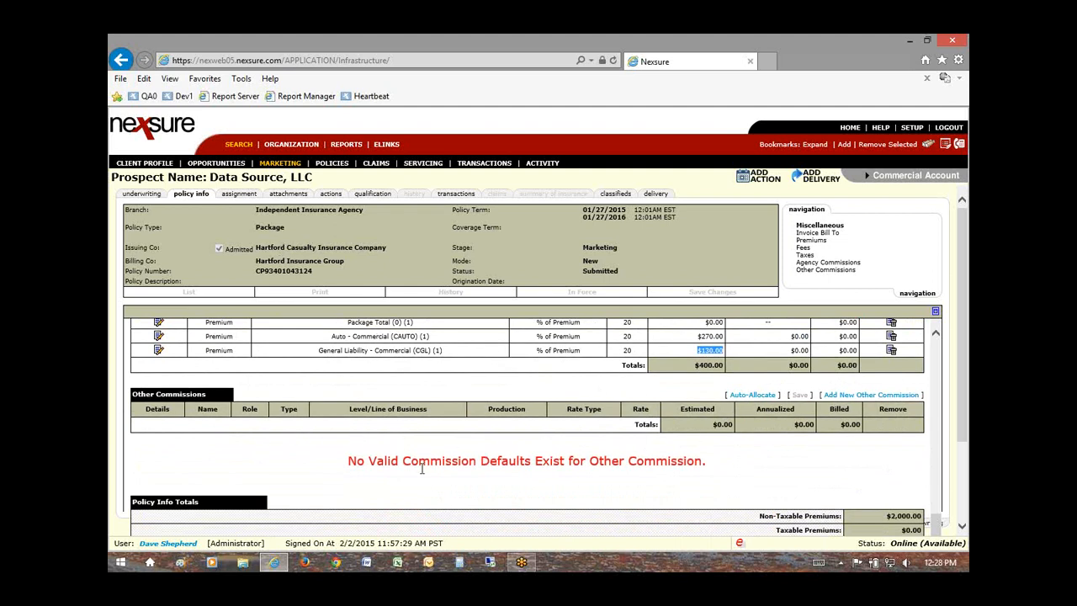
click(860, 395)
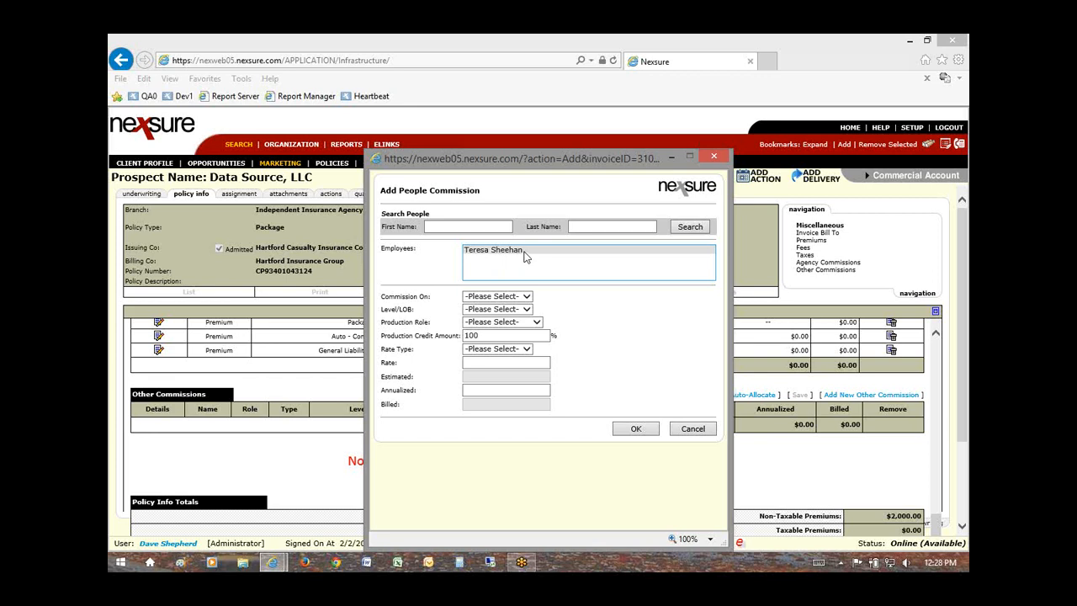
Step: Set Commission On Premium, Auto - Commercial (CAUTO), role Producer, and rate type % of Agency Comm
click(498, 297)
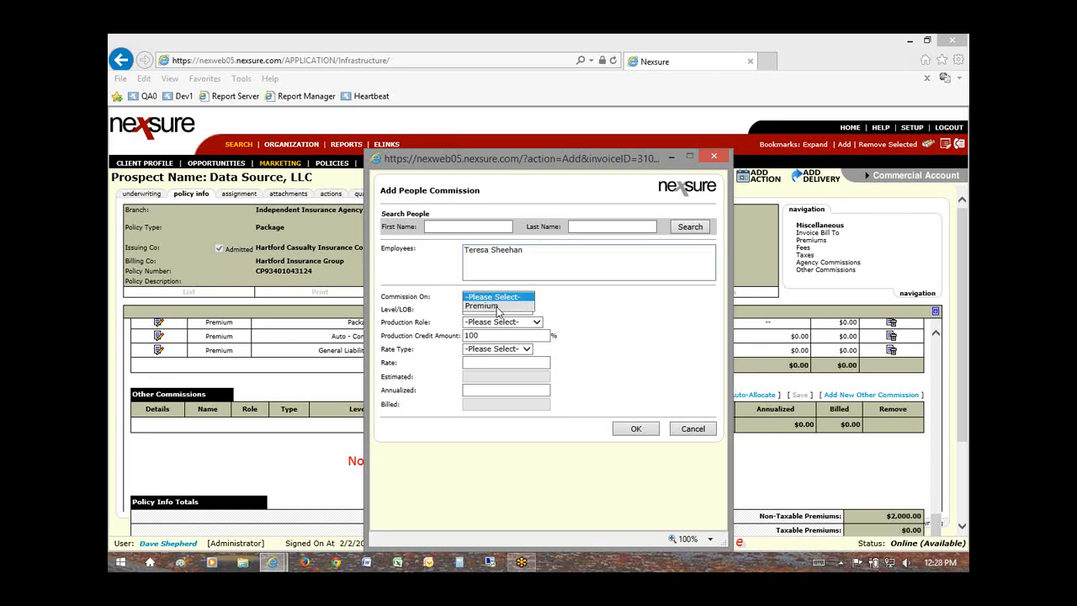
click(497, 306)
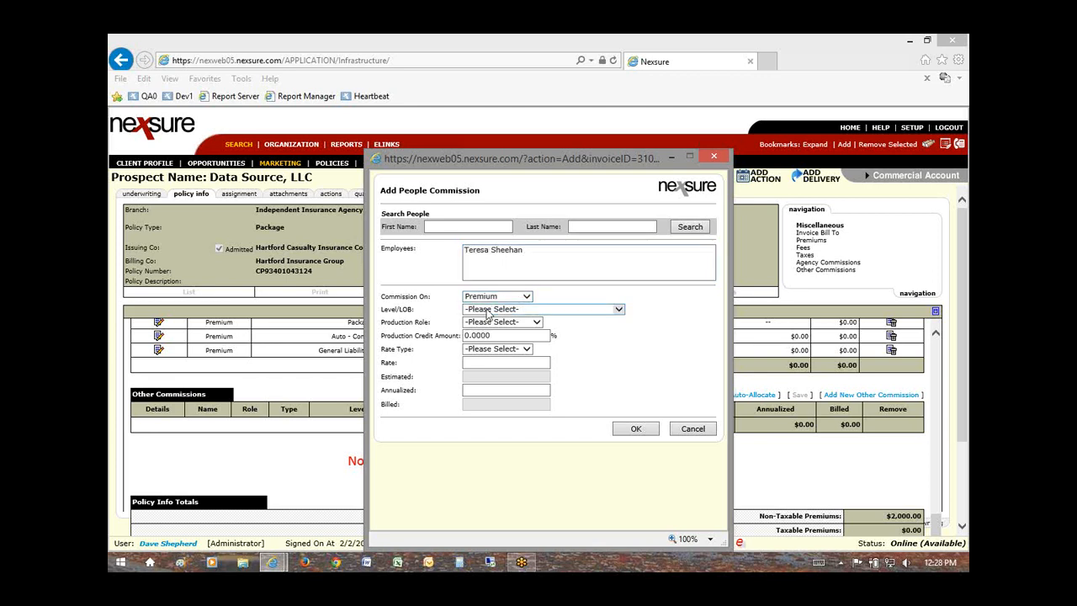
click(492, 312)
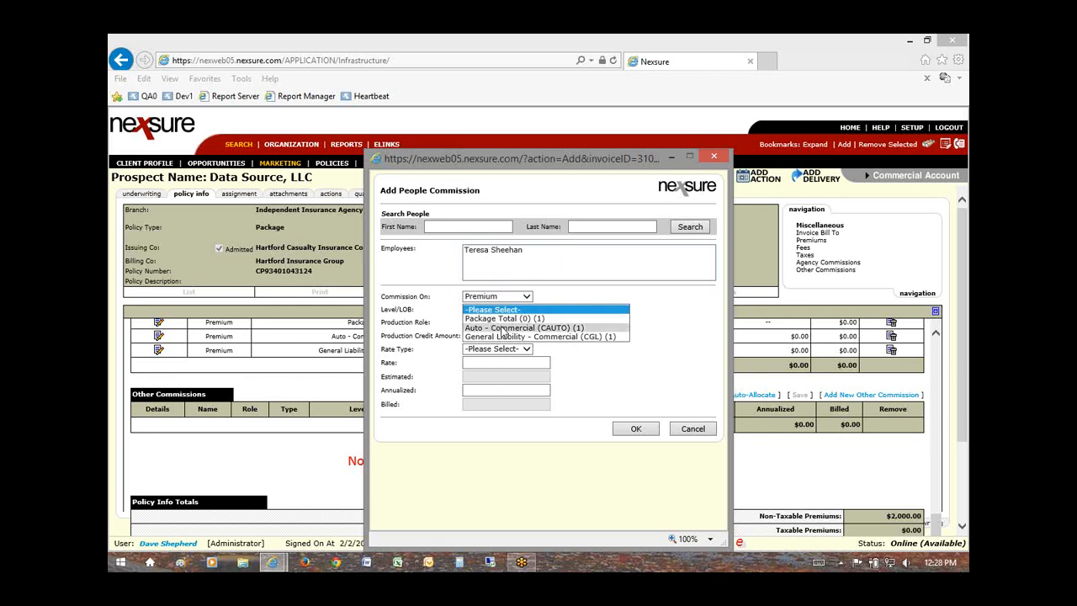
click(499, 327)
click(487, 325)
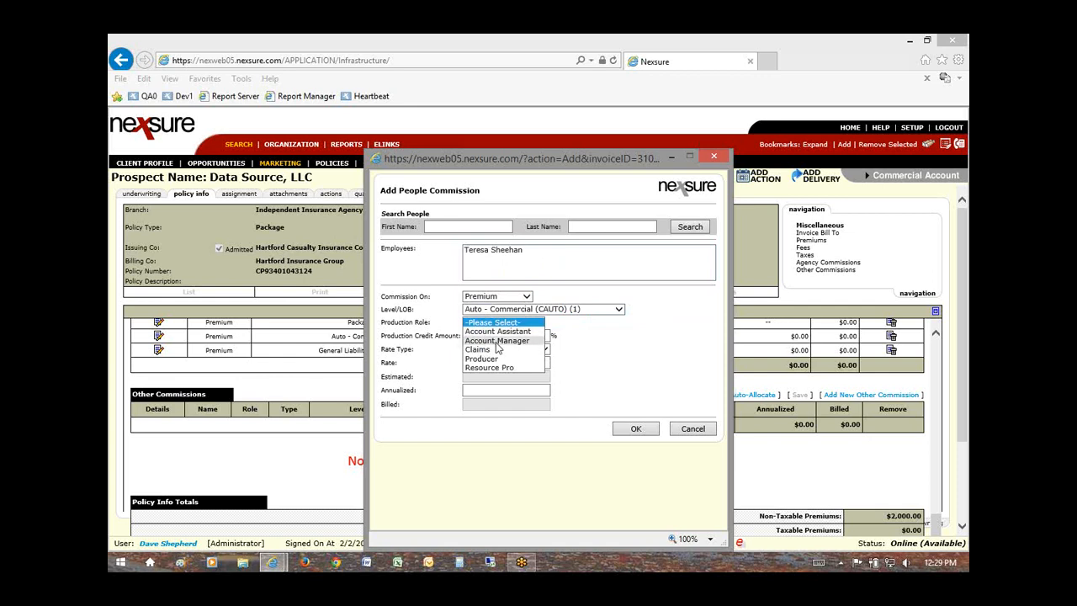
click(495, 359)
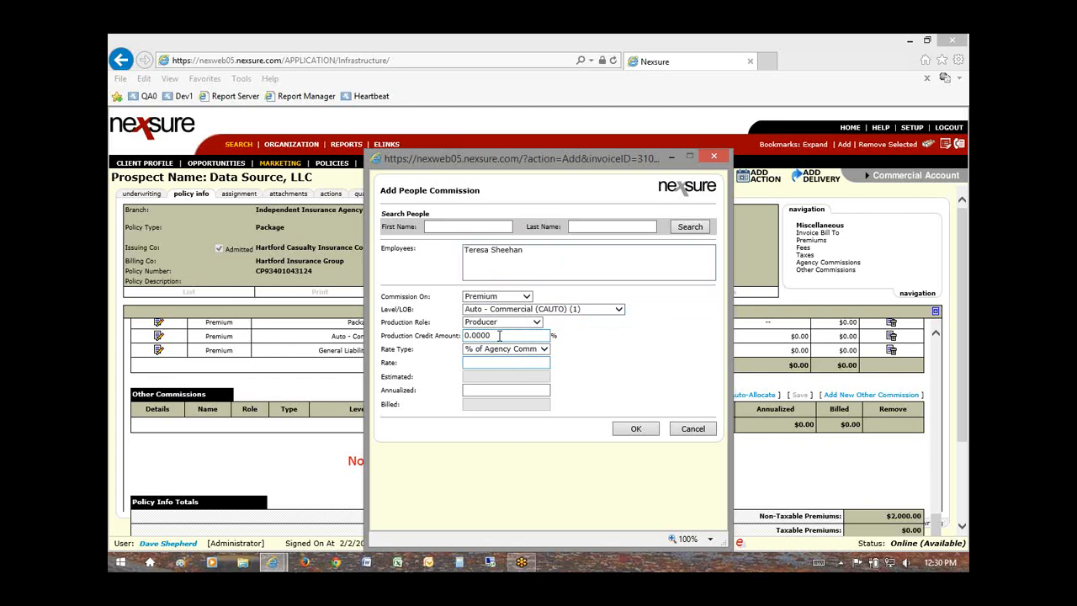
click(503, 348)
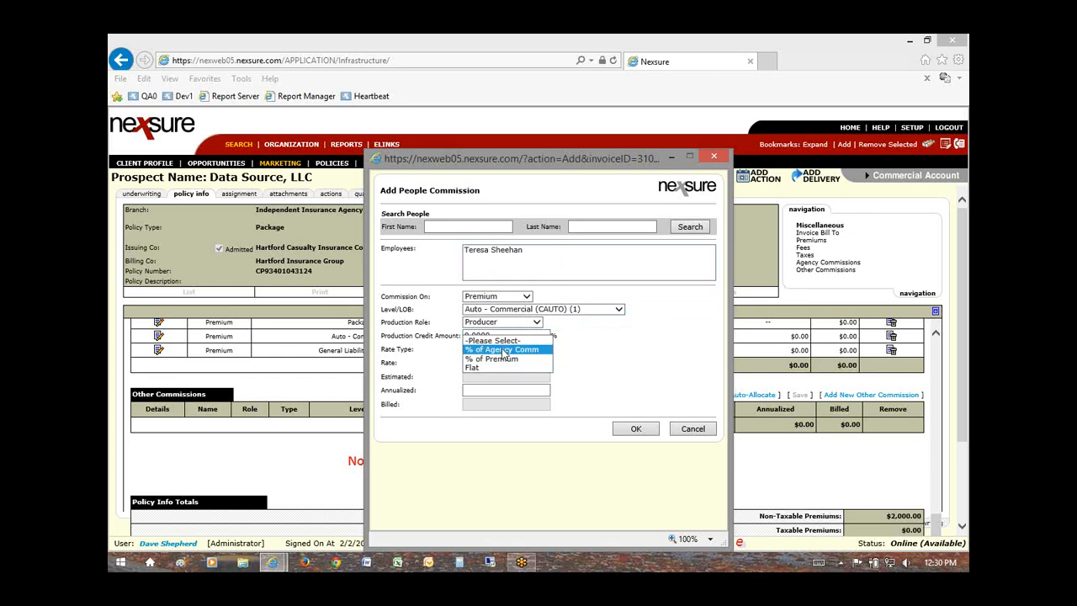
click(479, 362)
click(481, 364)
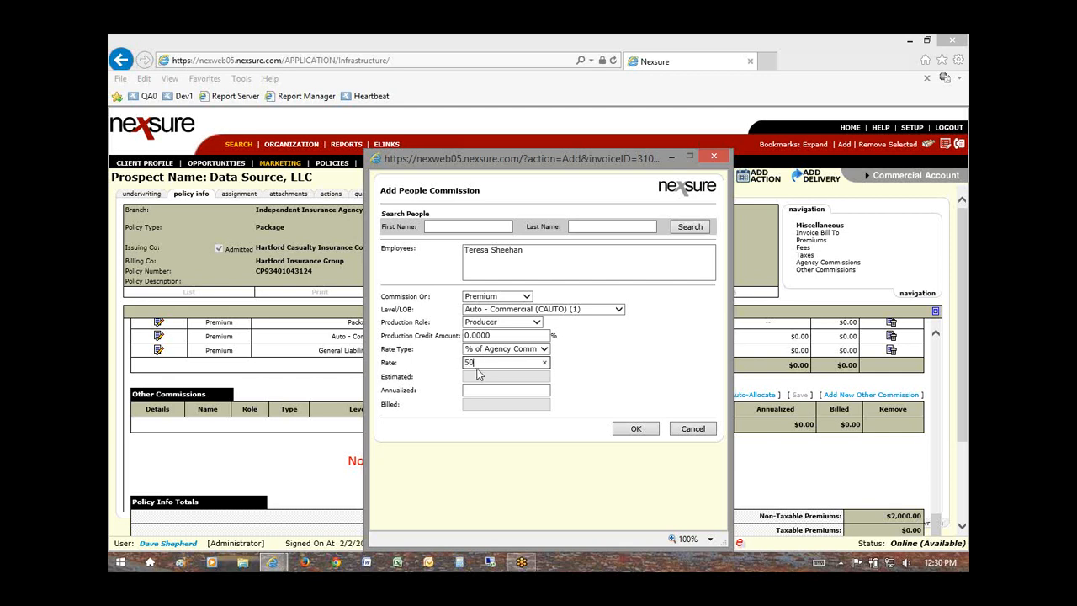
Step: Enter a commission rate of 50 and a production credit amount of 100.00
click(497, 335)
click(416, 338)
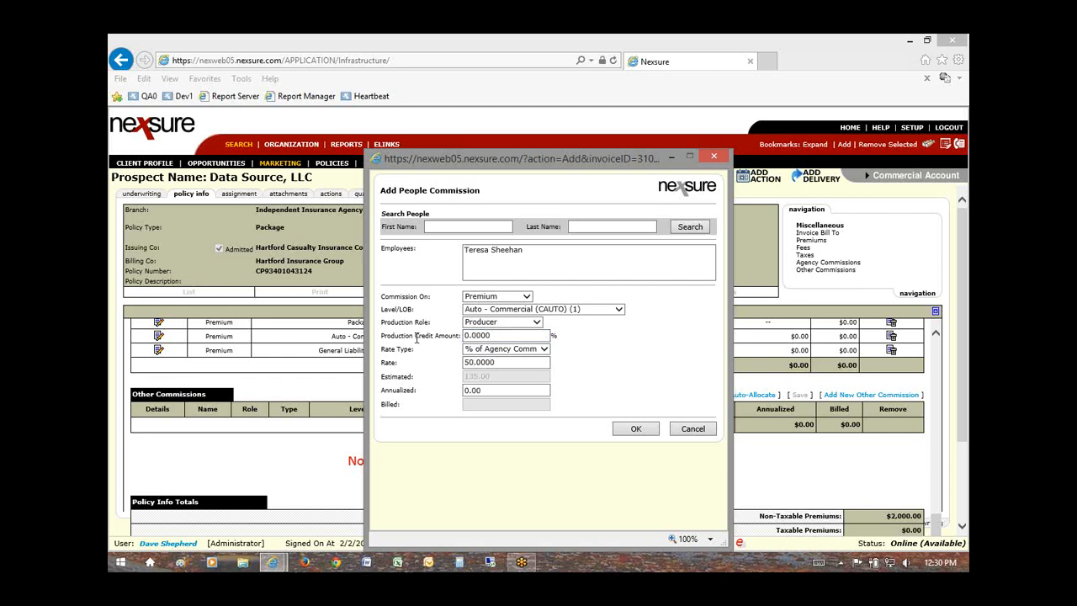
click(516, 335)
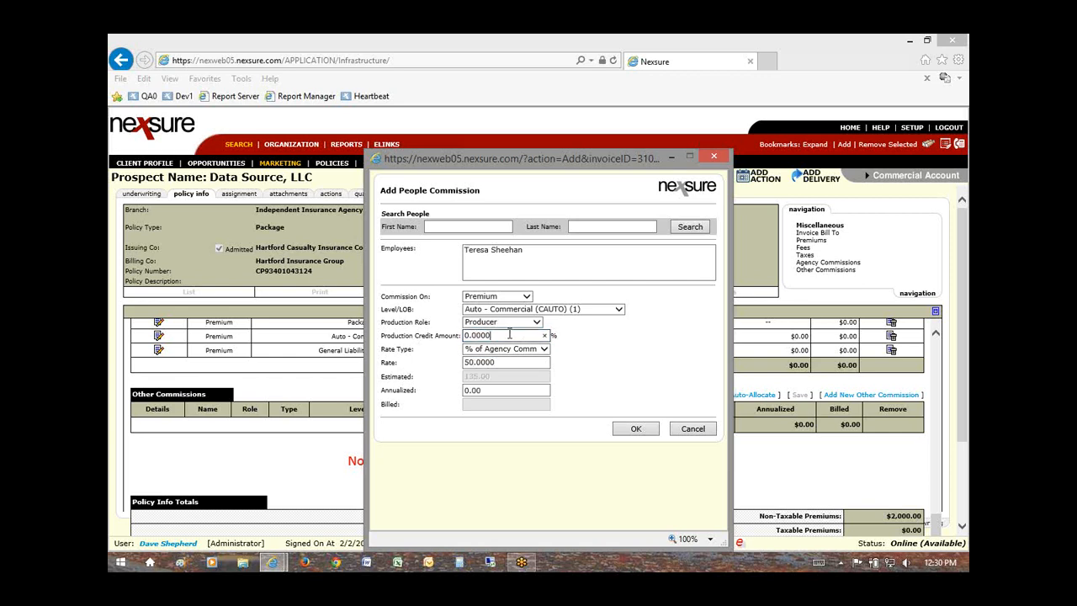
text(100)
click(435, 352)
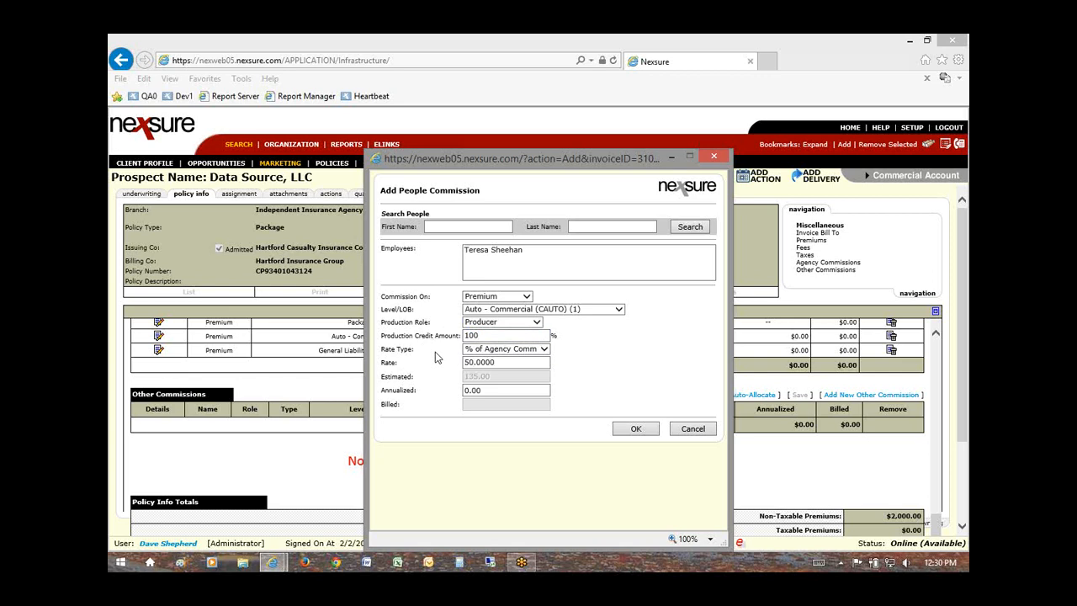
click(480, 336)
click(611, 389)
drag(382, 336, 444, 341)
drag(492, 336, 466, 340)
click(467, 336)
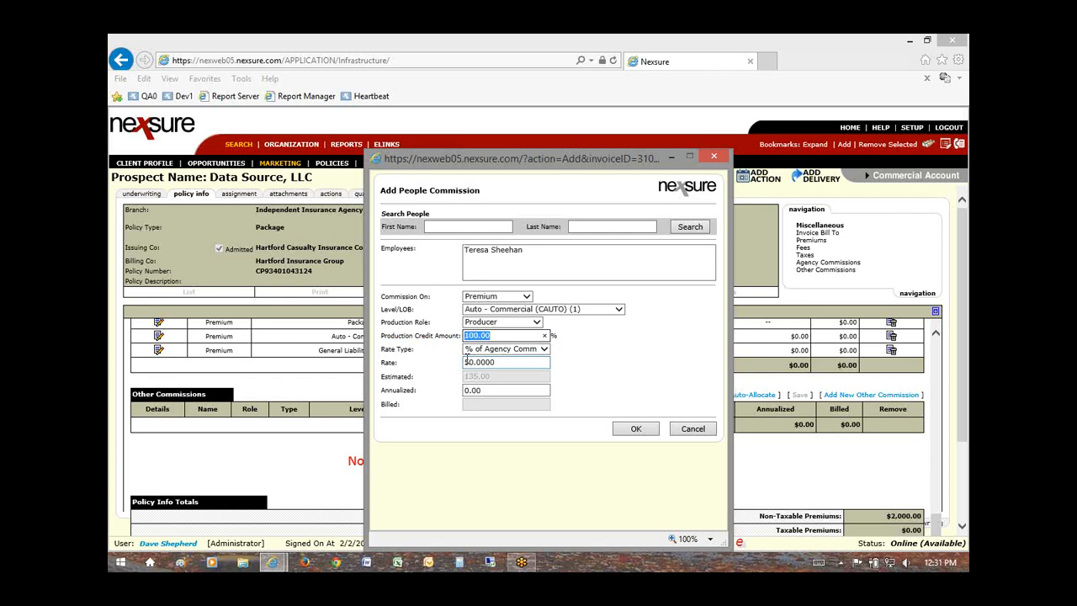
Step: Choose the employee, reapply Premium, Auto - Commercial (CAUTO) and Producer, and save the commission
click(488, 251)
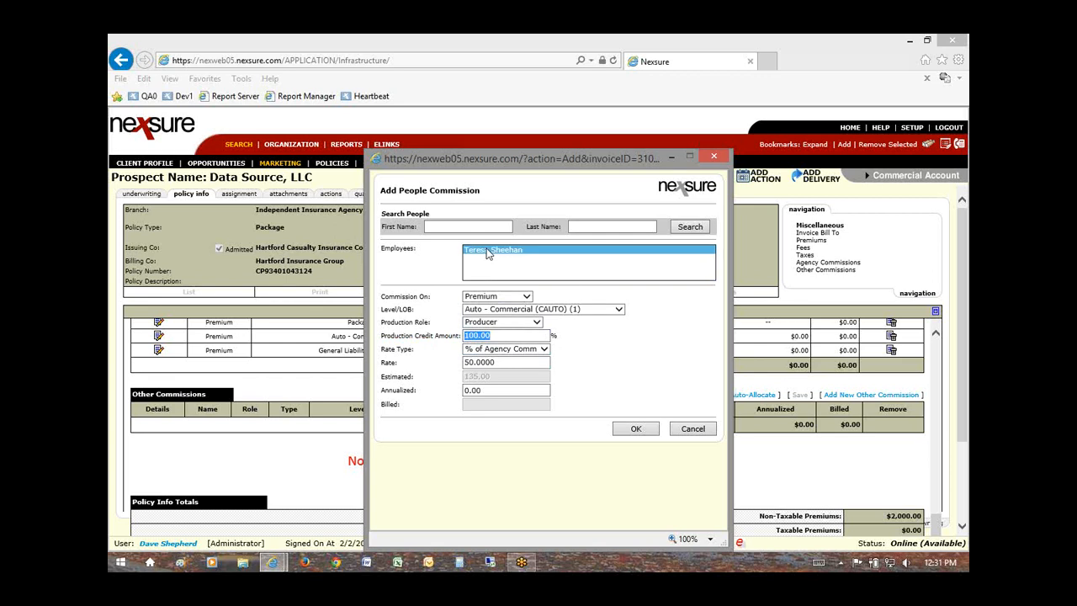
click(497, 298)
click(496, 307)
click(501, 308)
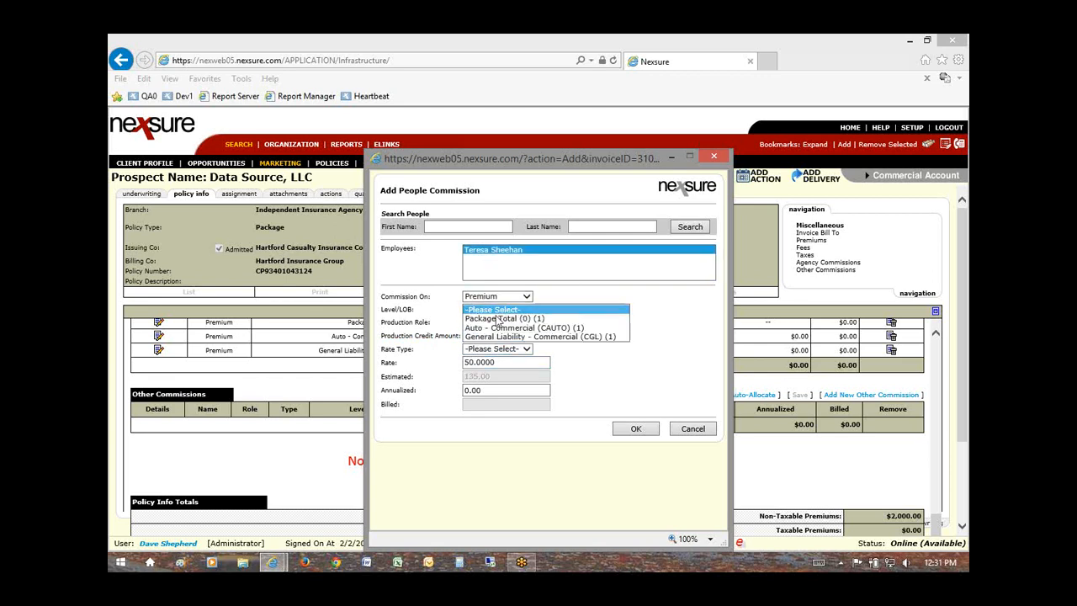
click(495, 328)
click(503, 322)
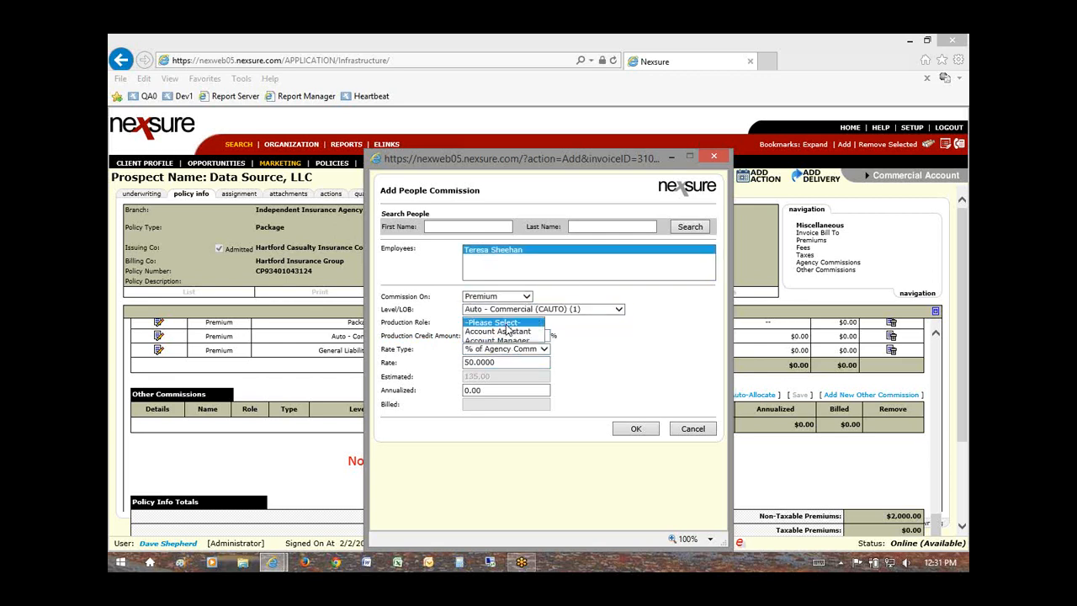
click(490, 353)
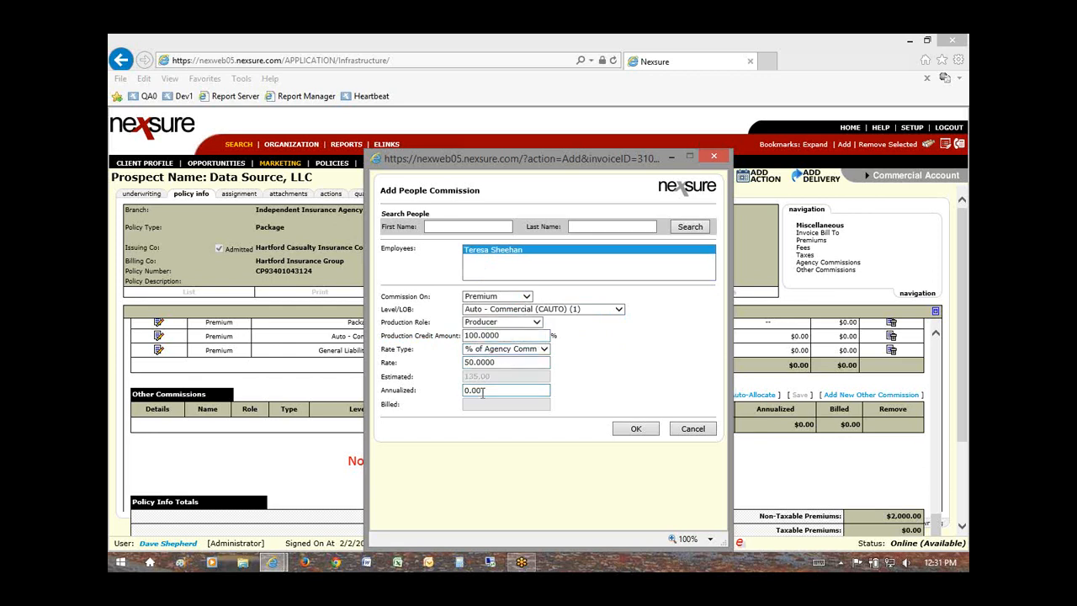
click(636, 430)
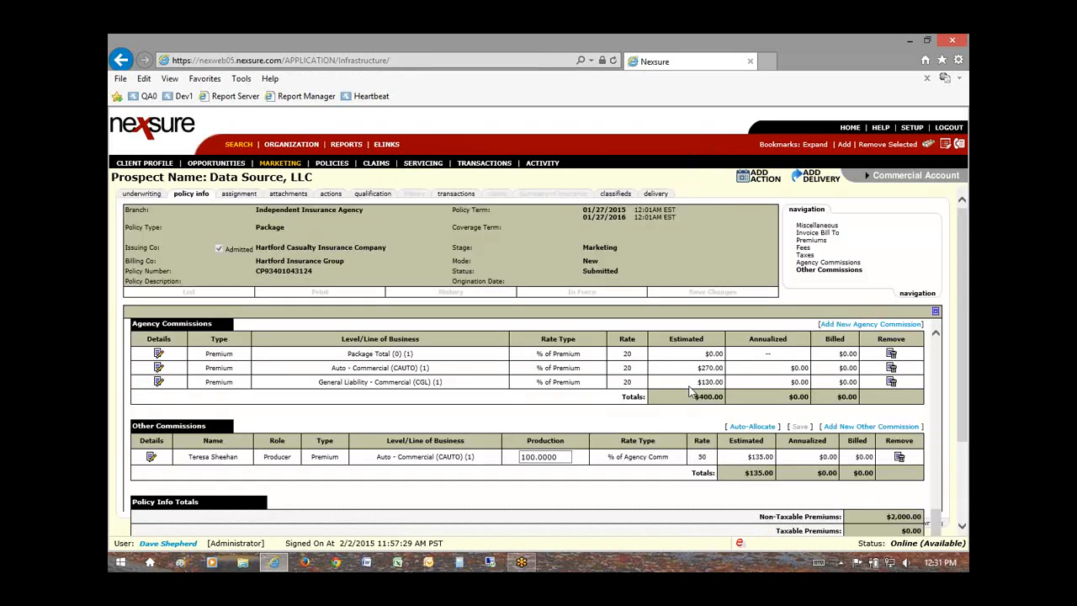
Step: Check the $135.00 producer estimate against the 20% Auto agency commission of $270.00
drag(700, 368, 722, 369)
double_click(627, 368)
drag(749, 458, 774, 458)
drag(377, 457, 465, 460)
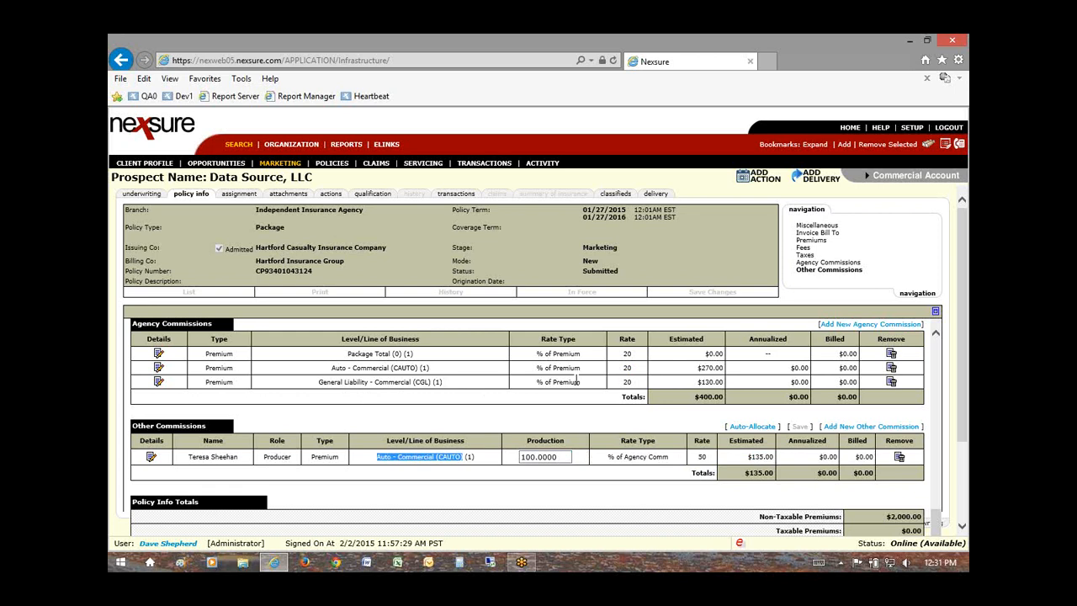
click(859, 427)
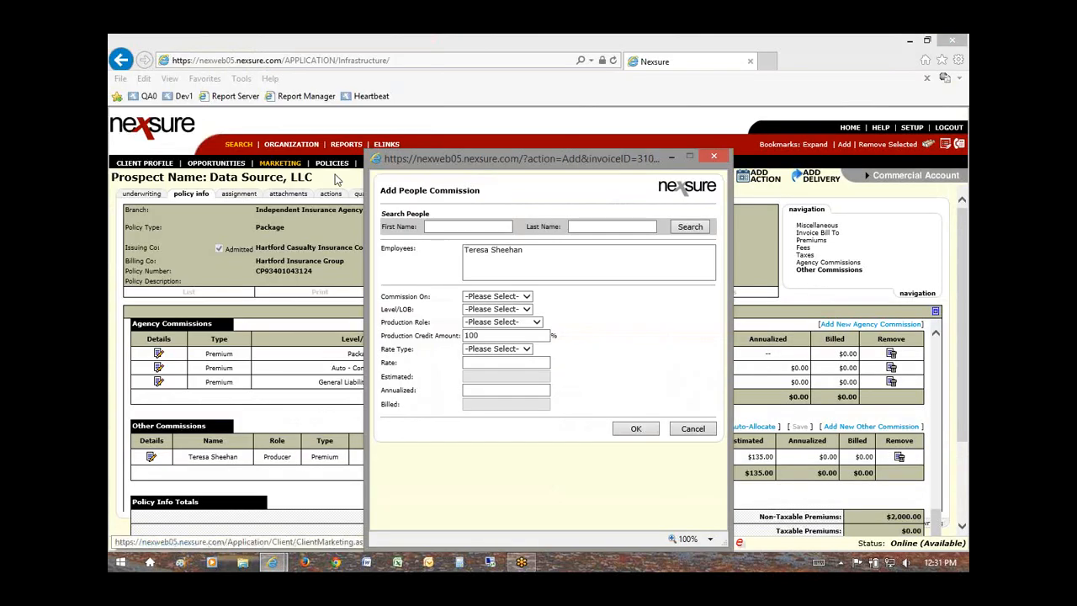
Step: Save the employee's Producer commission on General Liability - Commercial (CGL) premium at a rate of 50
click(492, 250)
click(505, 296)
click(493, 307)
click(493, 309)
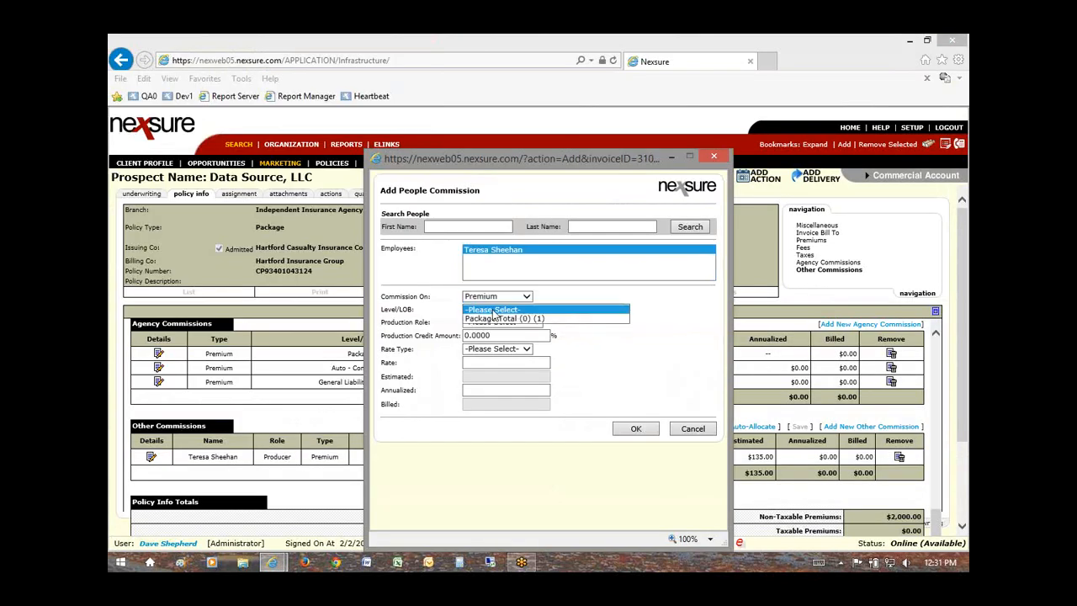
click(479, 334)
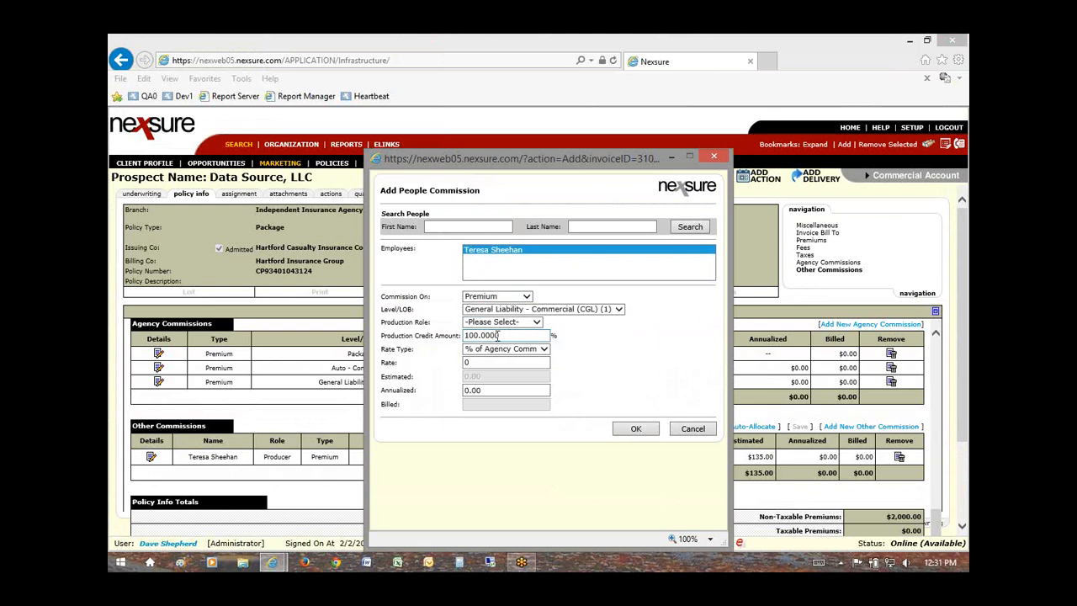
click(502, 322)
click(499, 357)
click(485, 362)
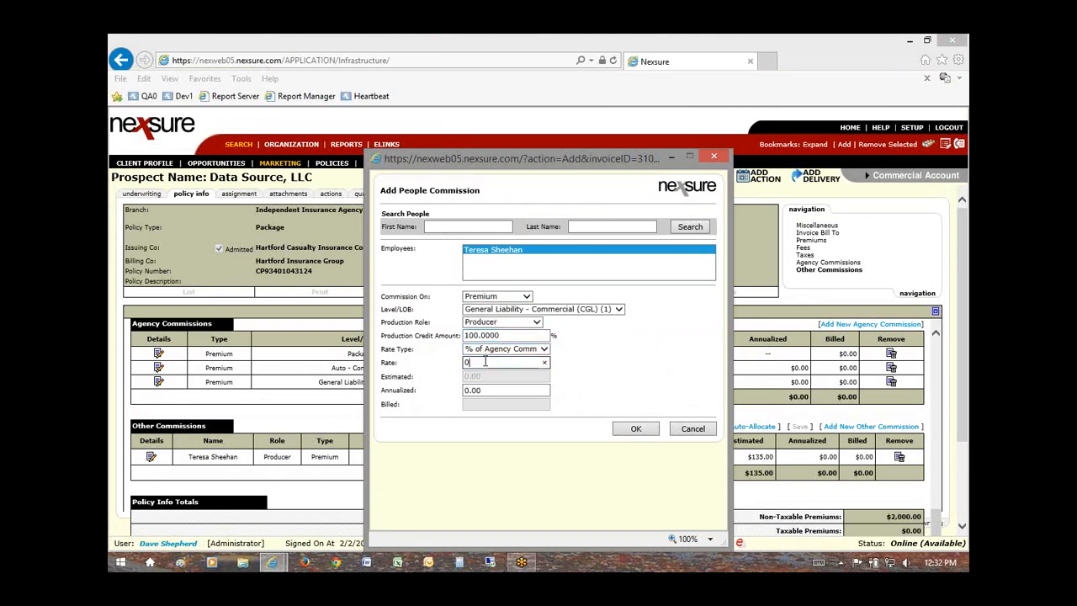
double_click(484, 362)
click(640, 430)
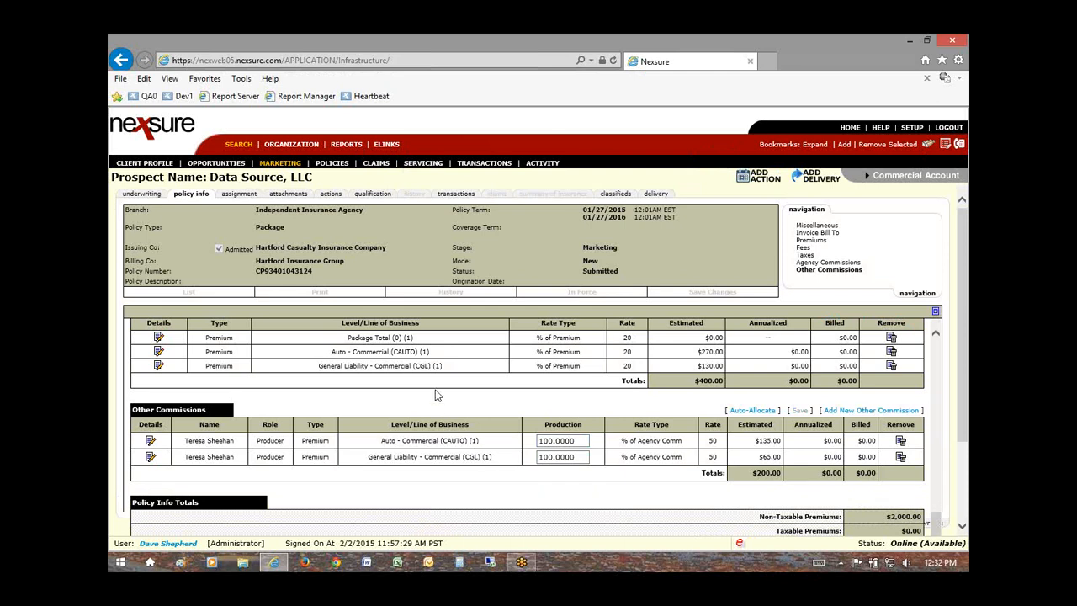
click(291, 146)
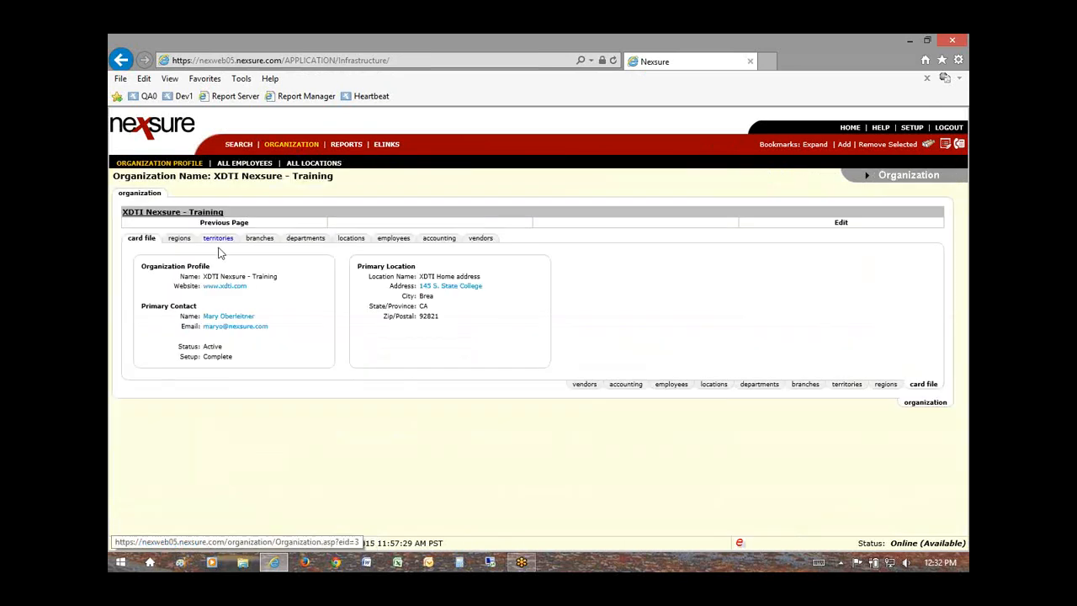
Step: Open the producer employee's commissions in the Independent Insurance Agency branch's employee list
click(259, 243)
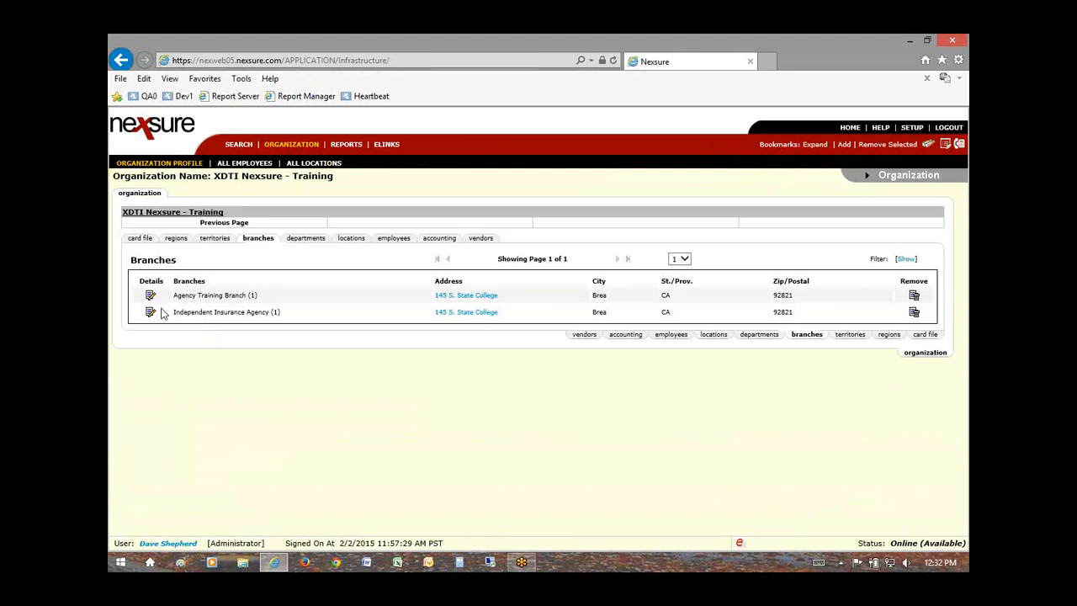
click(151, 313)
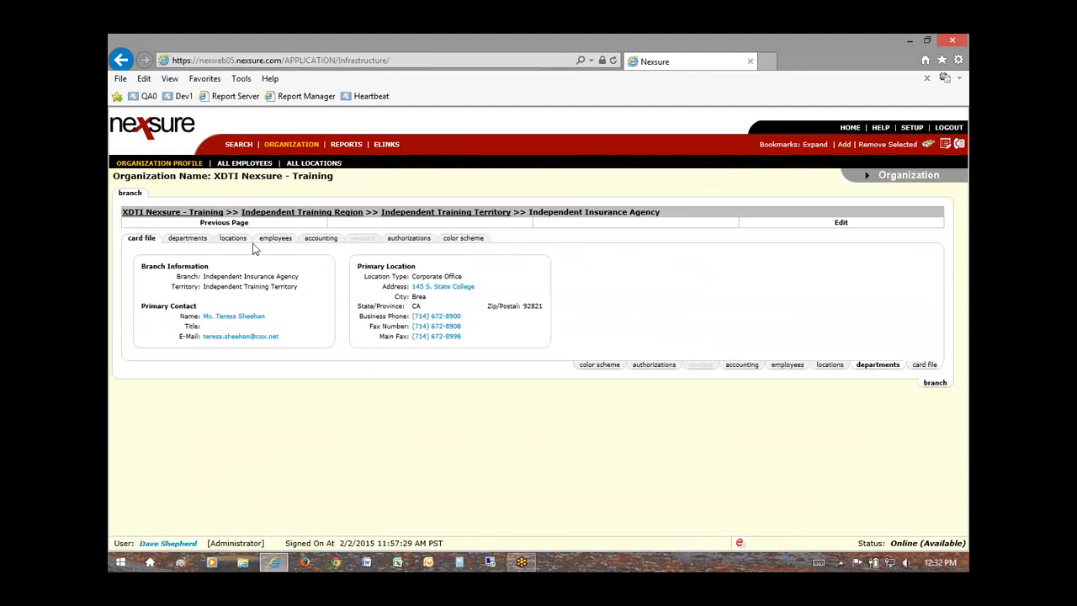
click(320, 241)
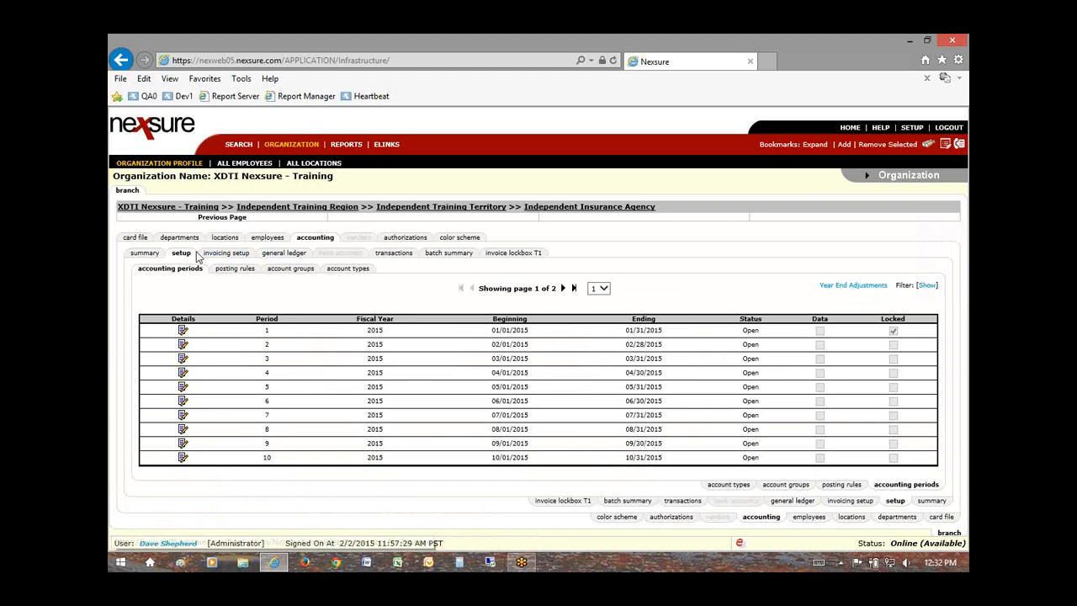
click(270, 239)
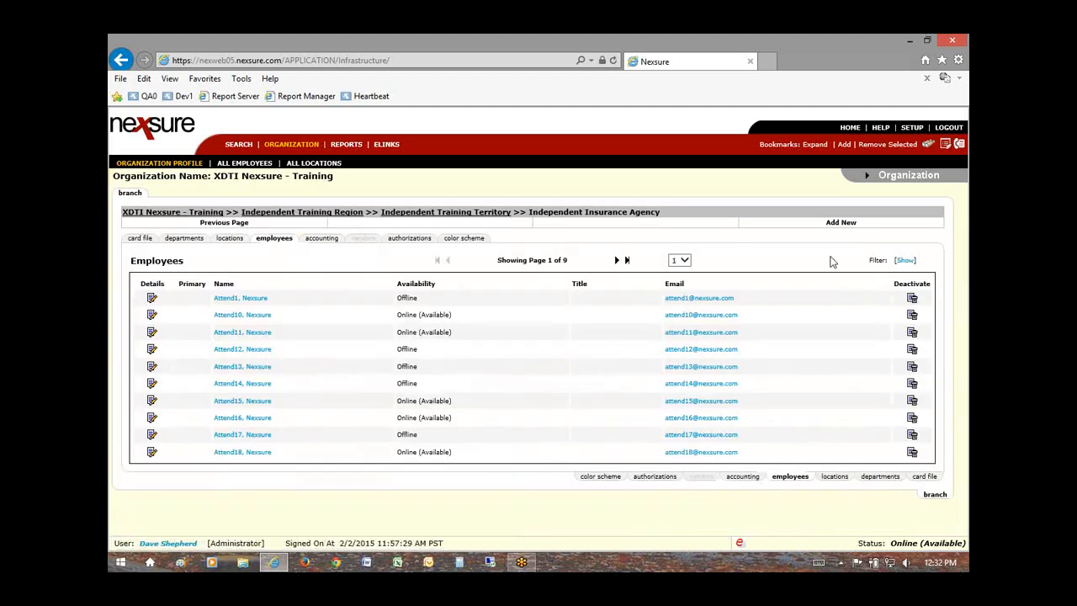
click(626, 261)
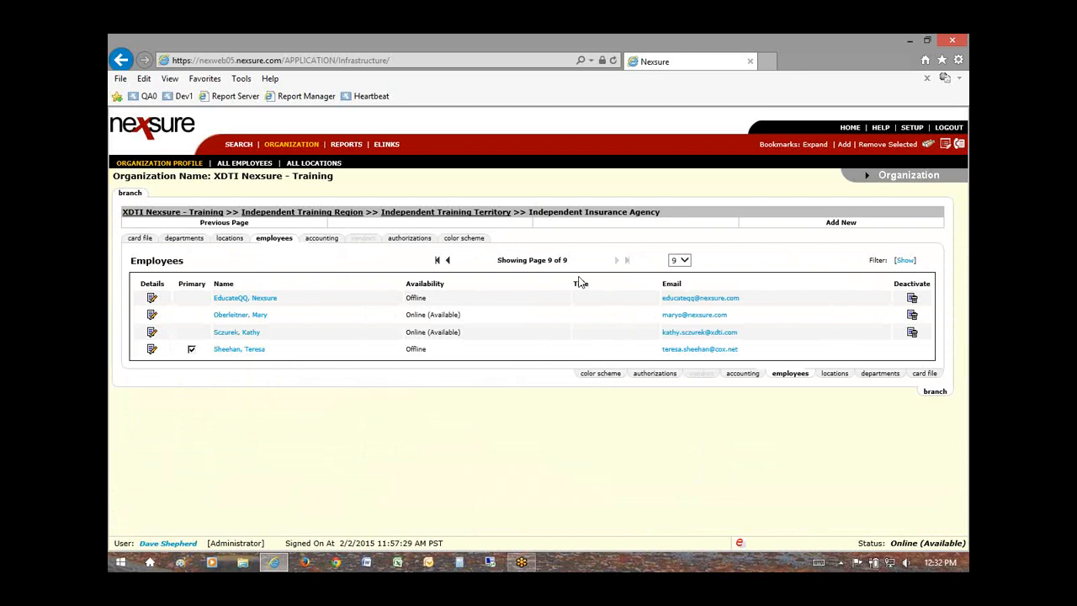
click(152, 350)
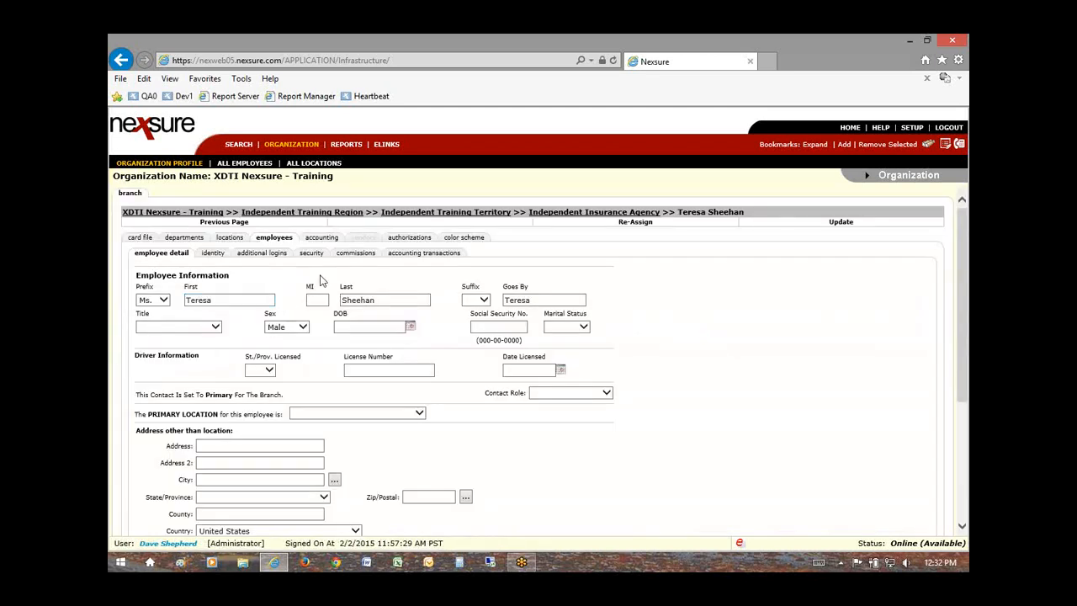
click(356, 255)
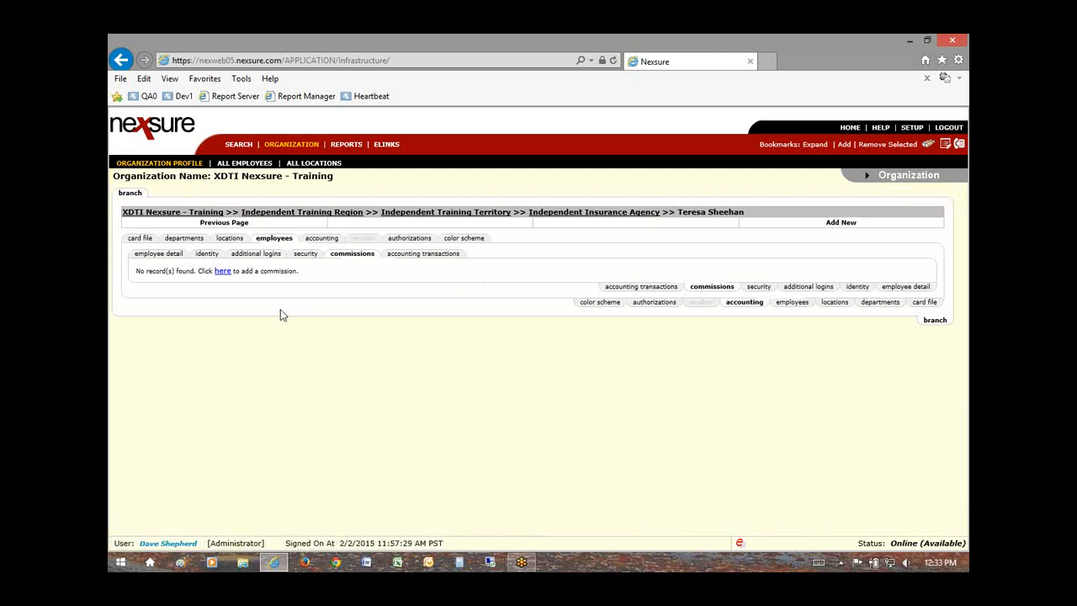
Step: Create an employee commission with sub-code TS and rates 50 new, 0 renewal, 0 rewrite
click(222, 272)
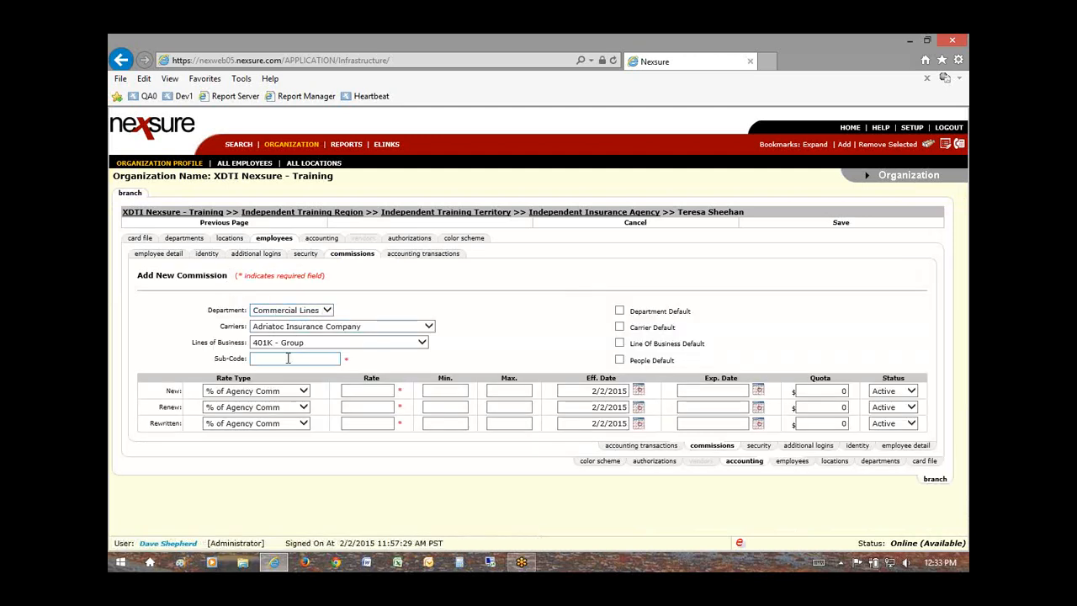
text(TS)
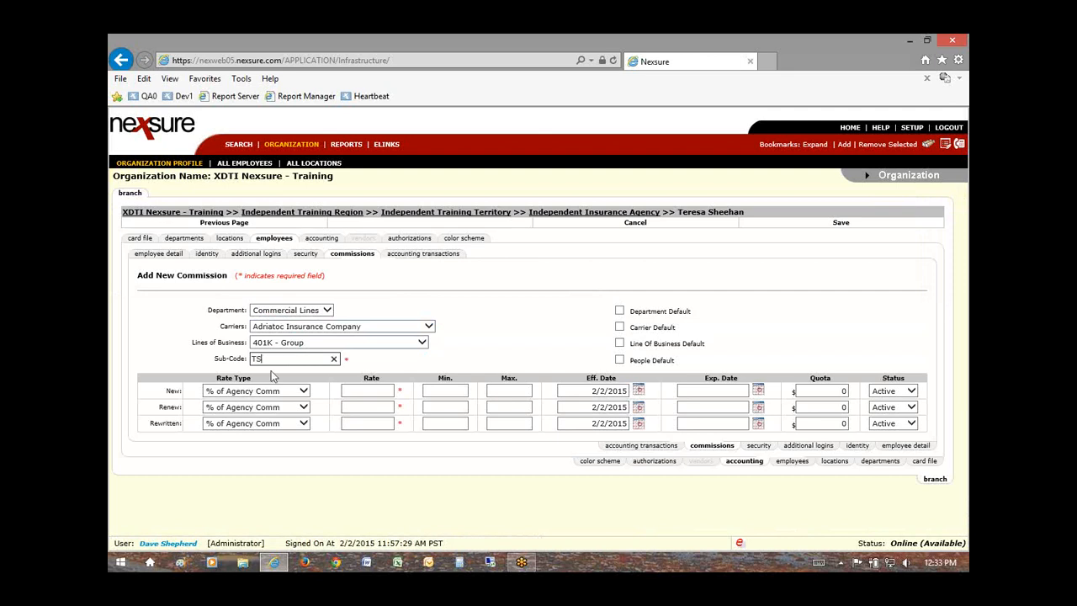
click(368, 391)
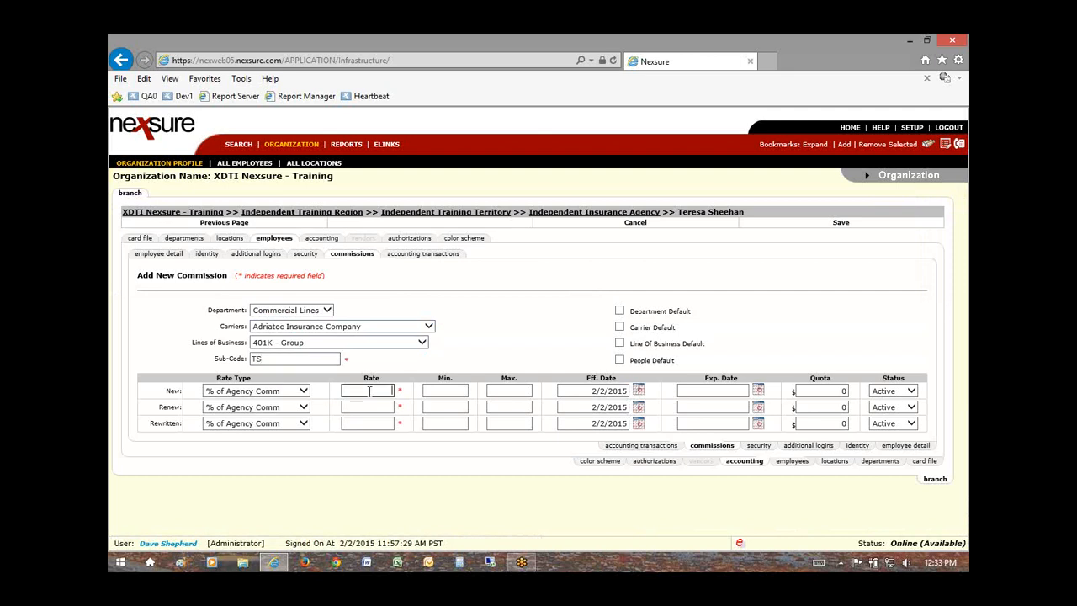
text(50)
click(366, 406)
text(0)
click(377, 423)
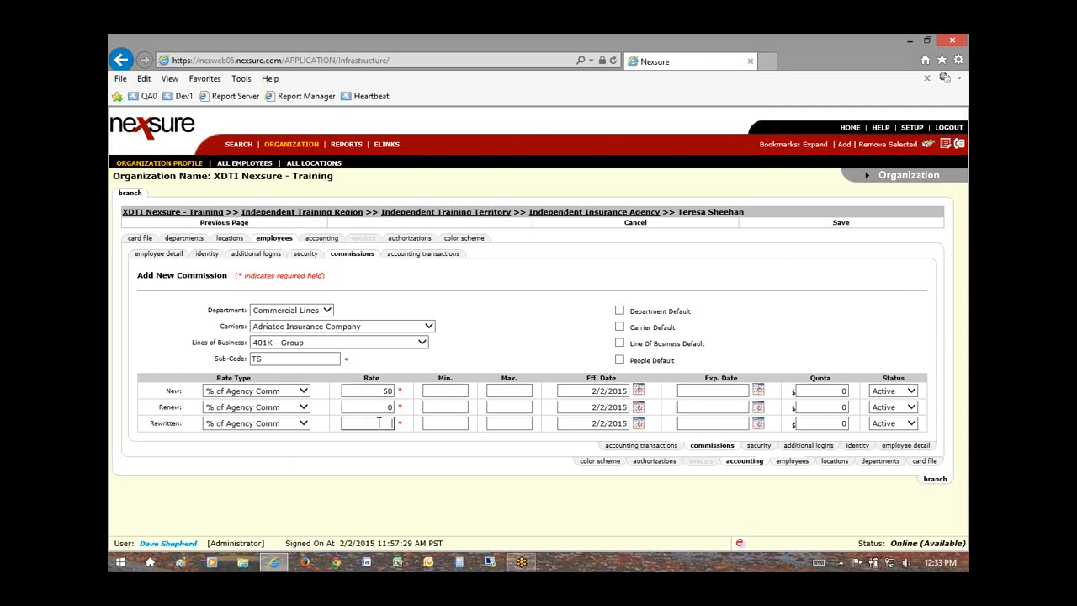
text(0)
Step: Set all three effective dates to 1/1/2000, mark it People Default, and save
click(569, 391)
text(1/1/2000)
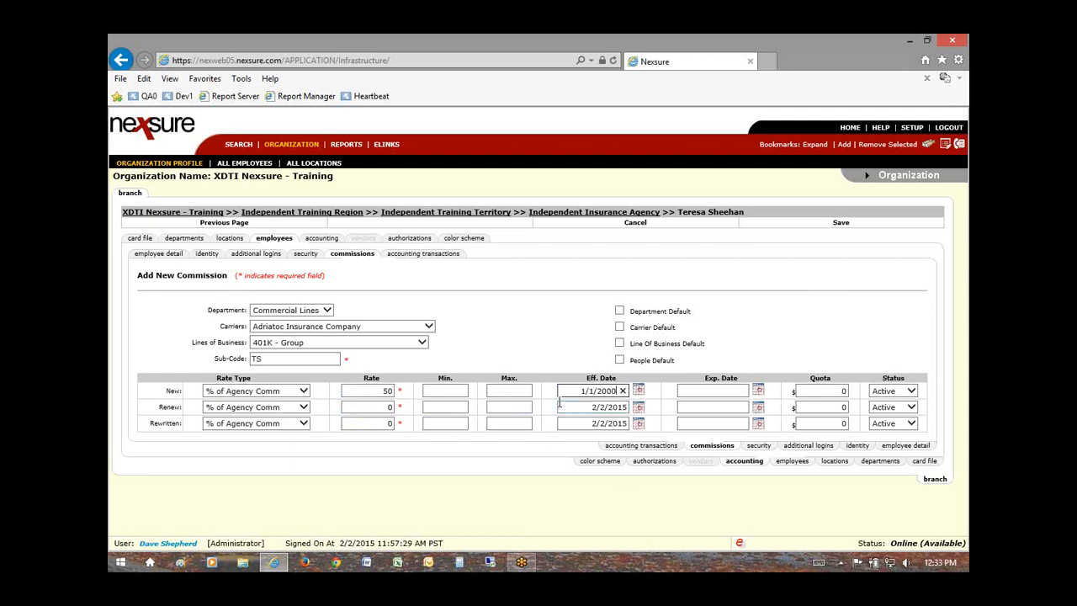
drag(582, 390, 609, 402)
key(ctrl+c)
click(596, 407)
click(623, 407)
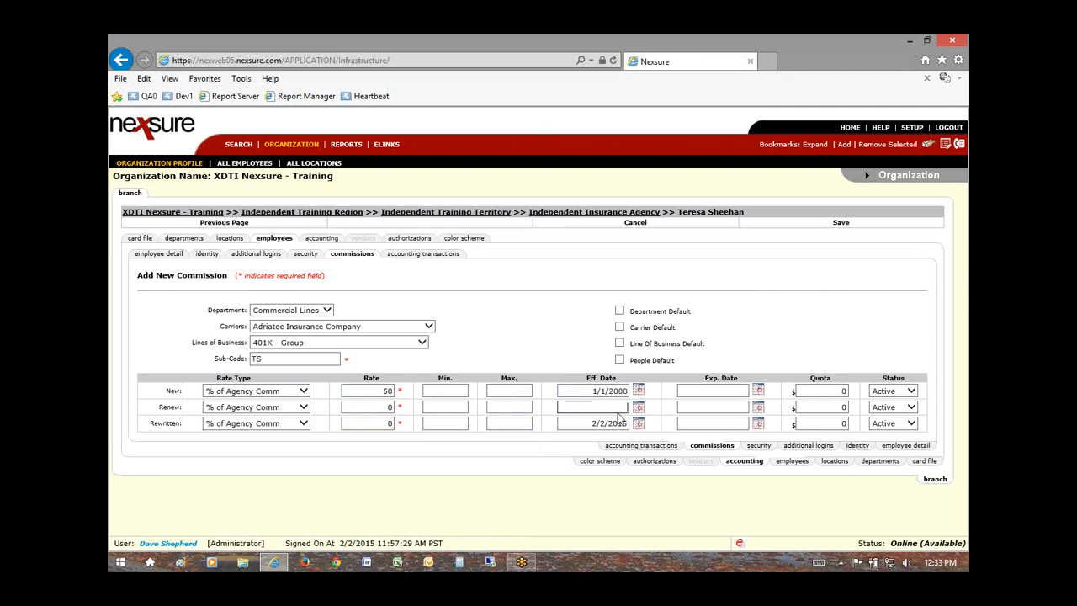
key(ctrl+v)
click(623, 424)
click(623, 423)
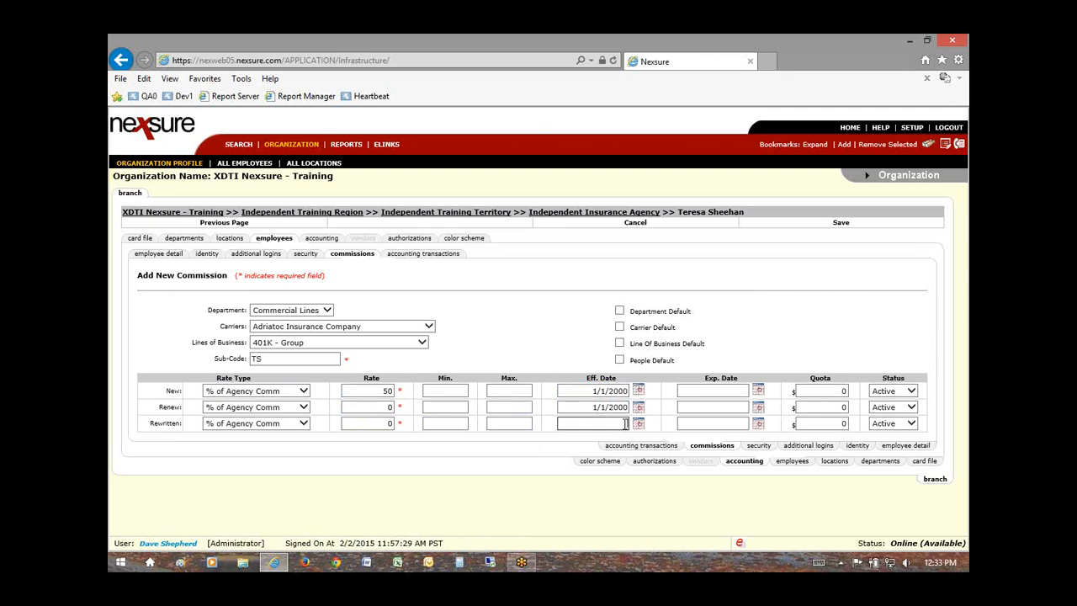
key(ctrl+v)
click(619, 360)
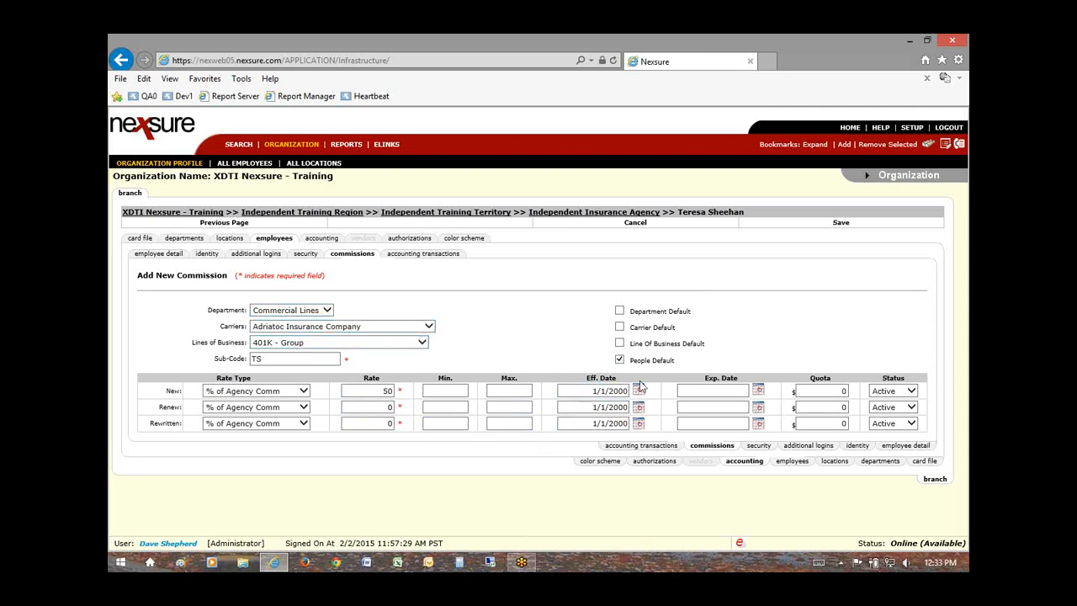
drag(678, 365, 665, 367)
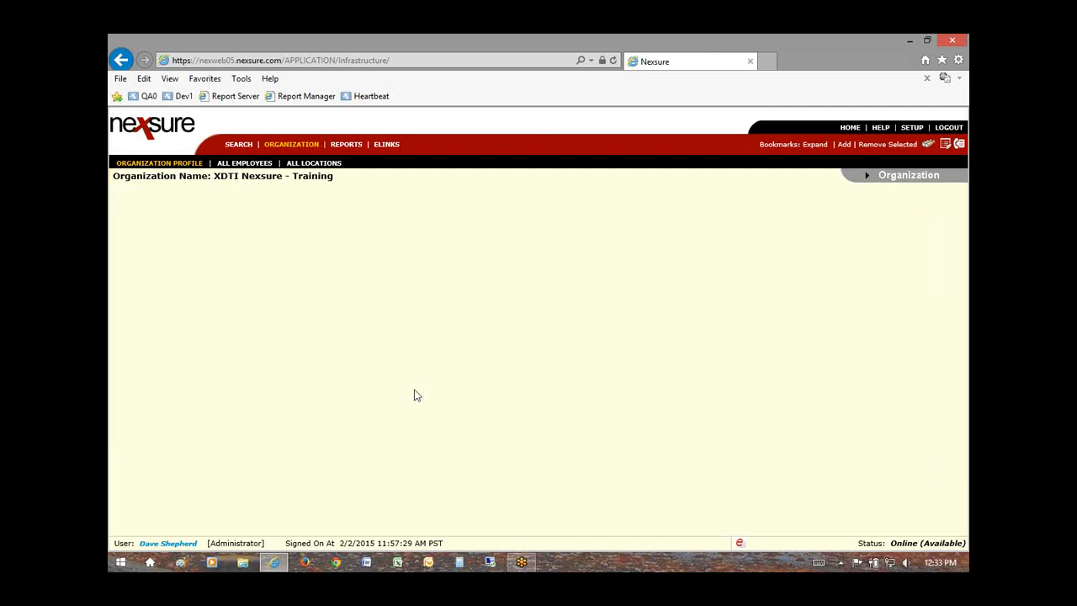
Step: Open Data Source, LLC's first marketing package policy and scroll to its Other Commissions
click(238, 147)
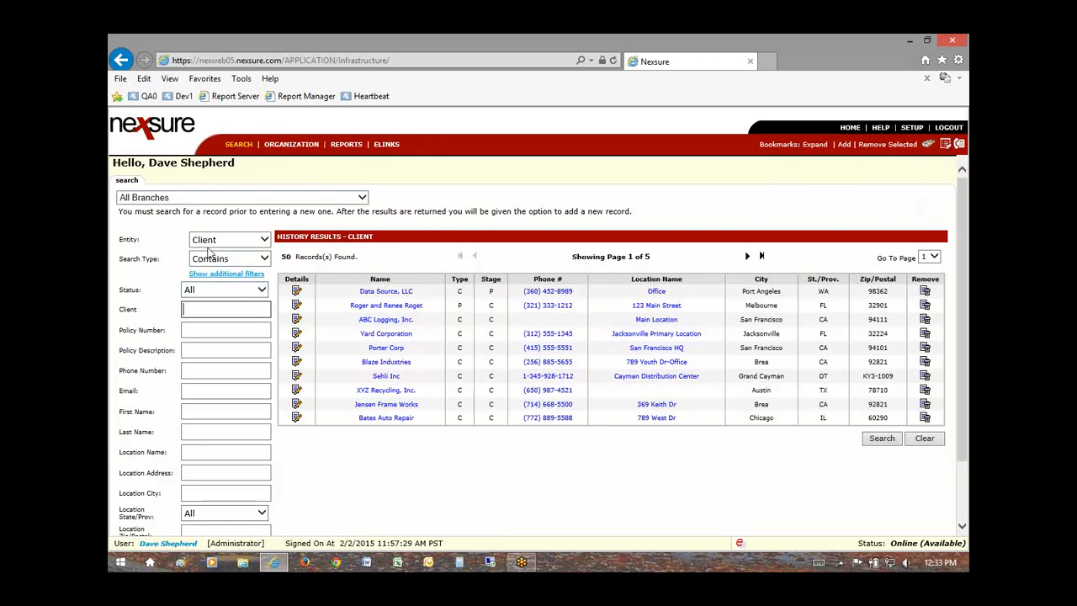
click(295, 292)
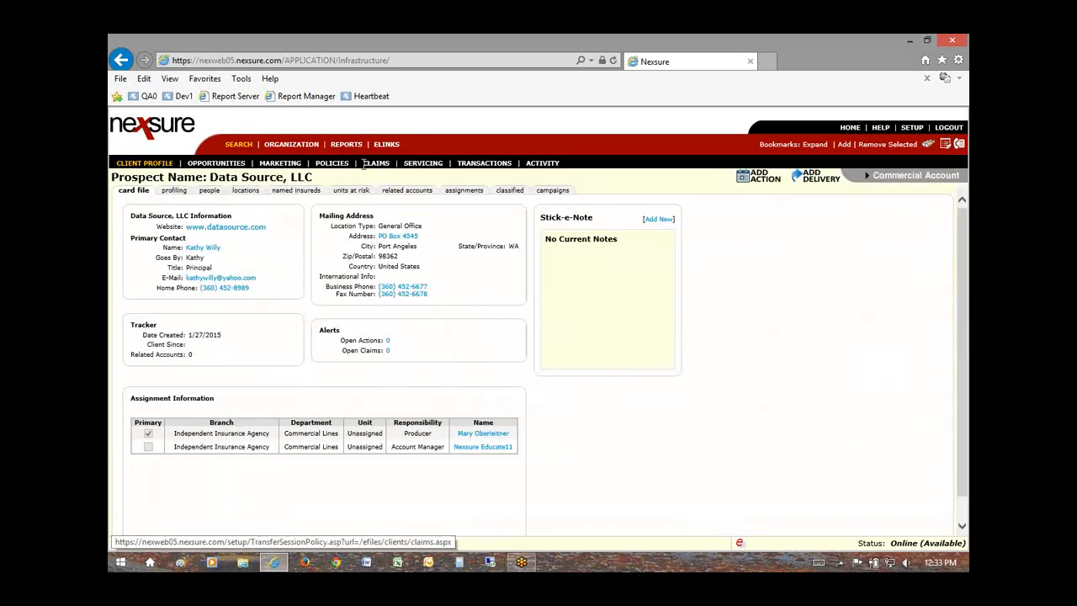
click(293, 165)
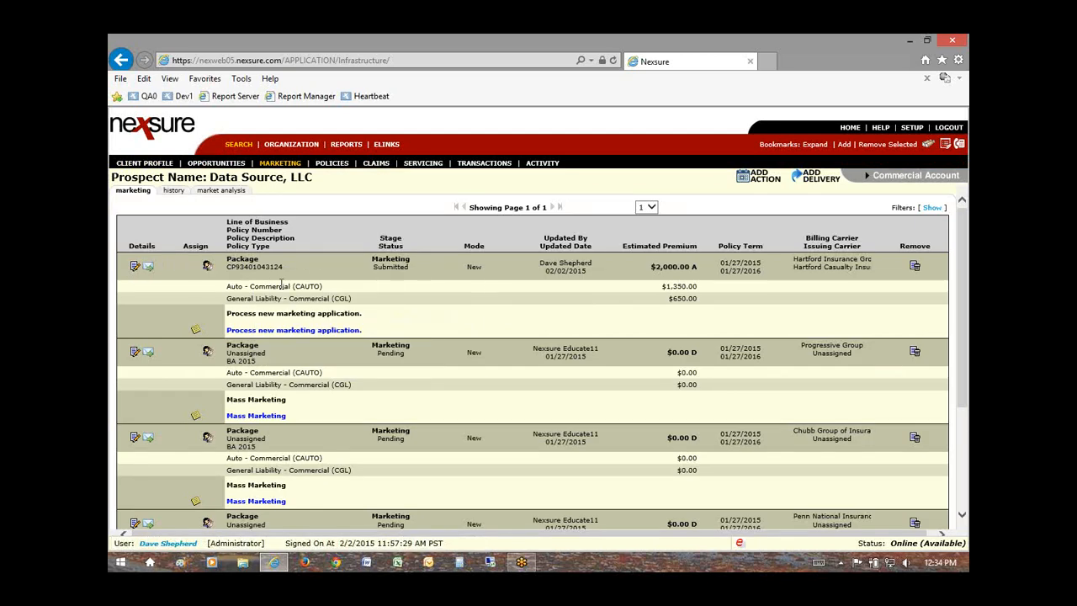
click(135, 267)
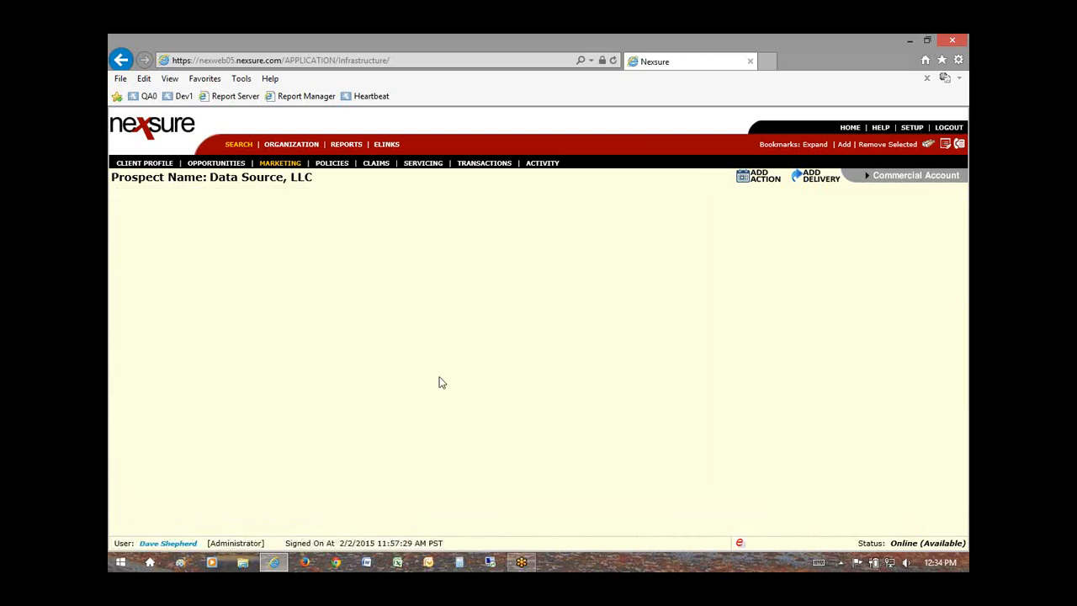
scroll(435, 395, down, 5)
scroll(435, 395, down, 3)
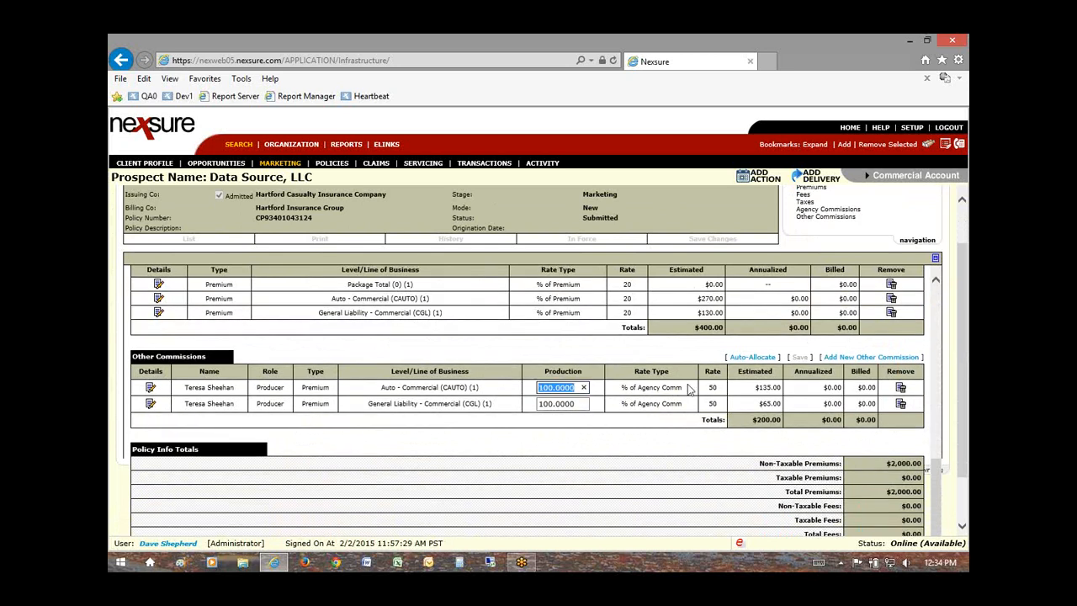
drag(725, 389, 709, 389)
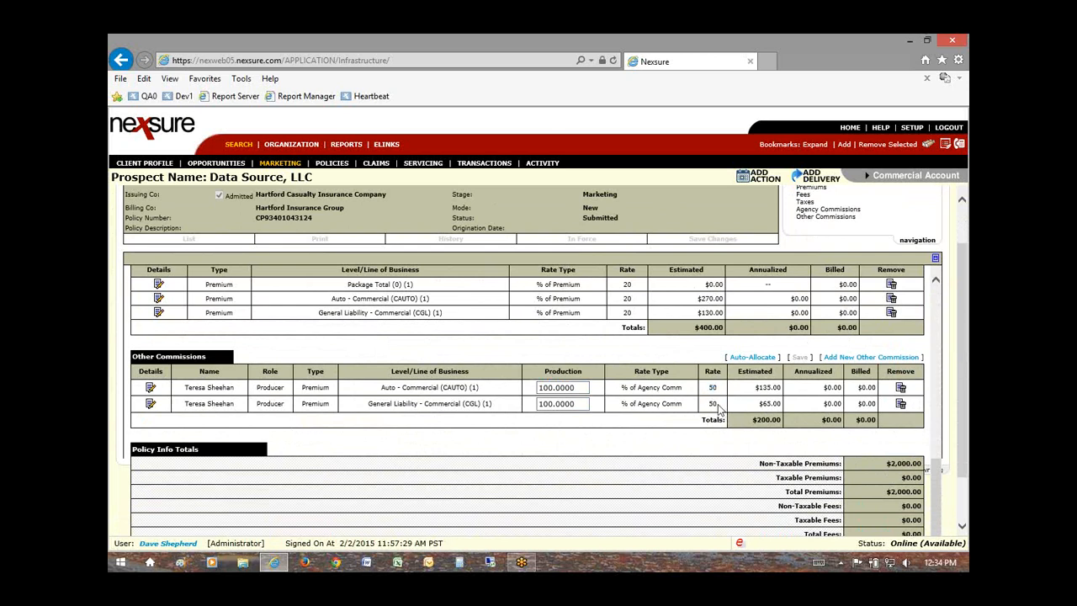
drag(729, 405, 709, 405)
scroll(562, 482, up, 2)
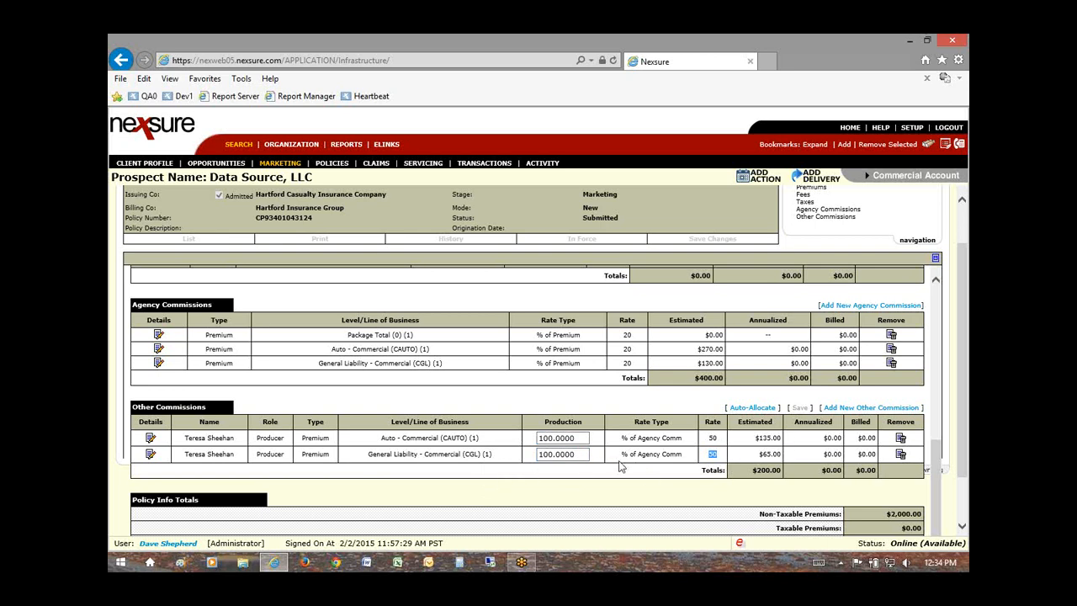
scroll(459, 416, up, 1)
scroll(459, 417, up, 3)
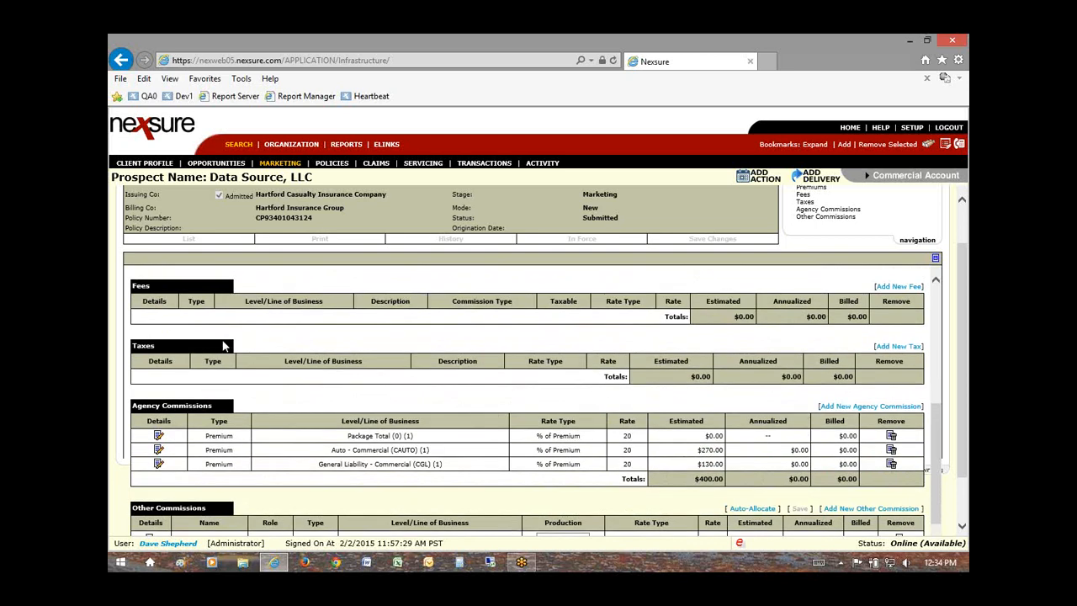
scroll(223, 337, up, 5)
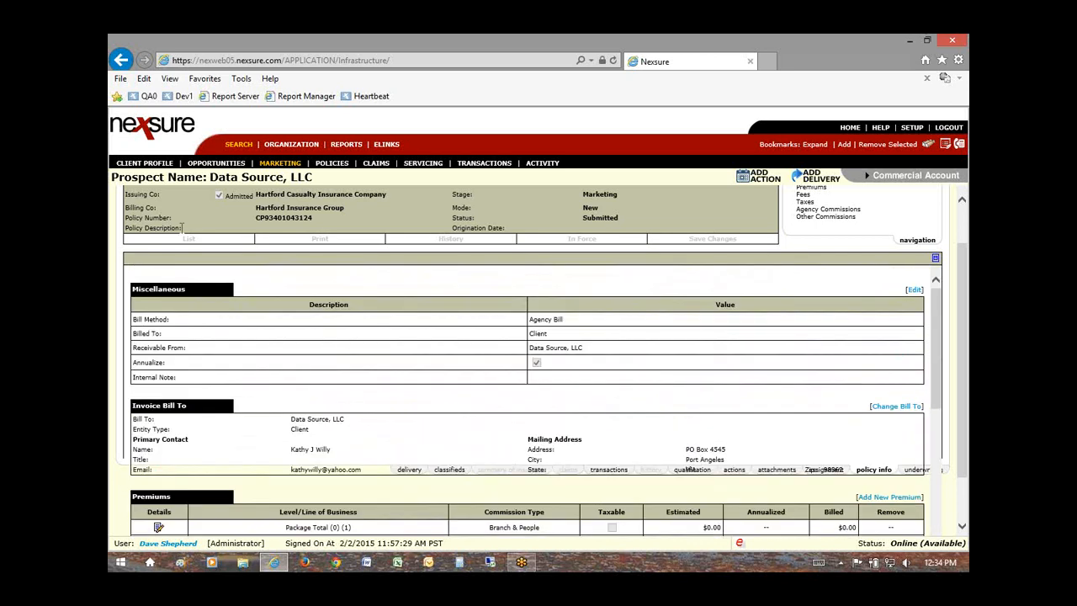
scroll(189, 253, up, 2)
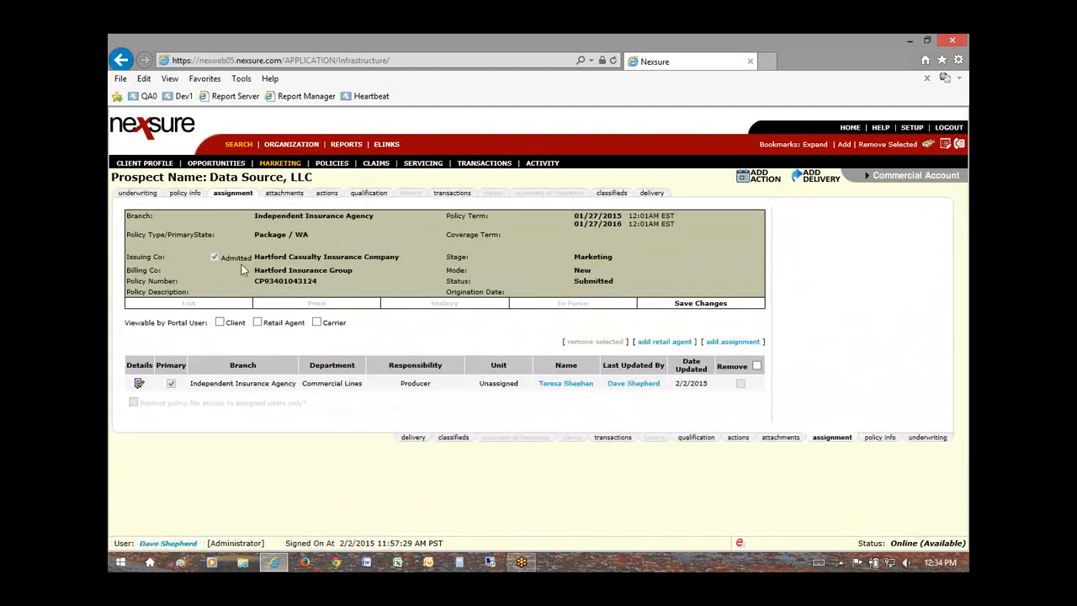
click(178, 195)
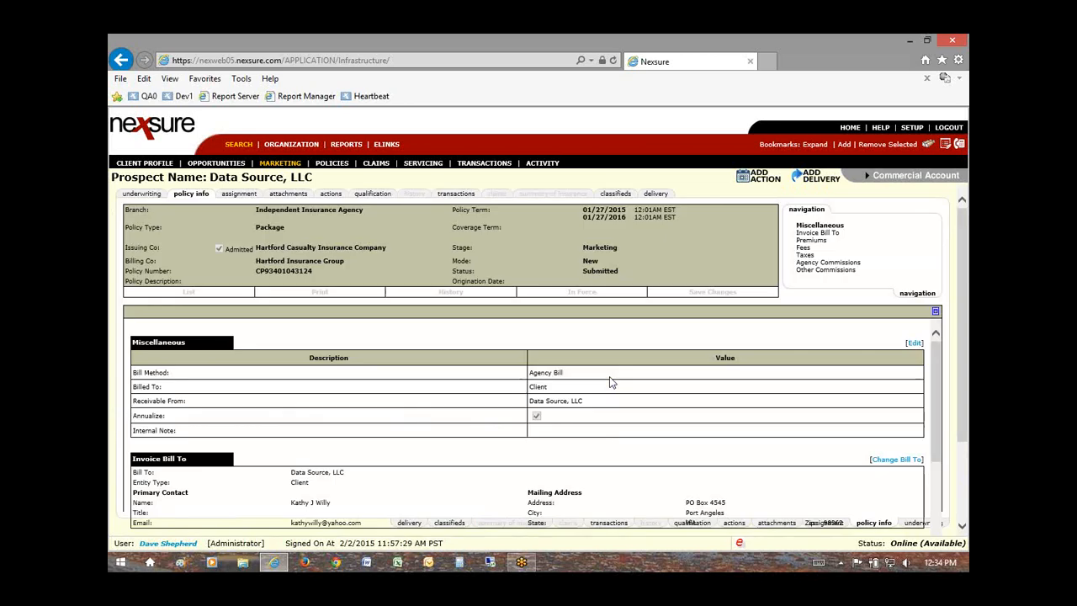
scroll(610, 382, down, 5)
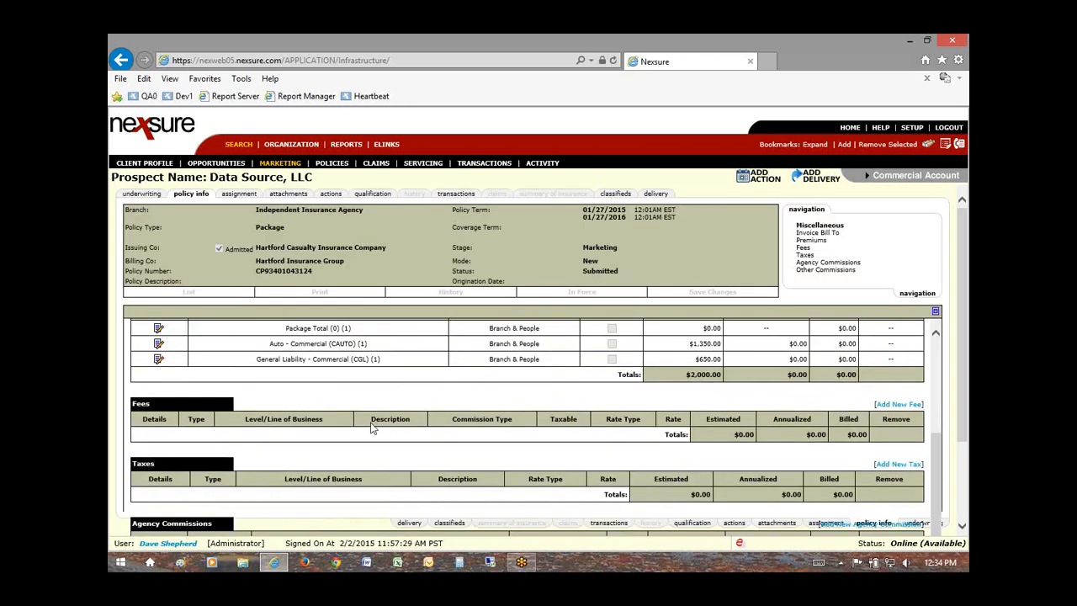
scroll(373, 429, up, 3)
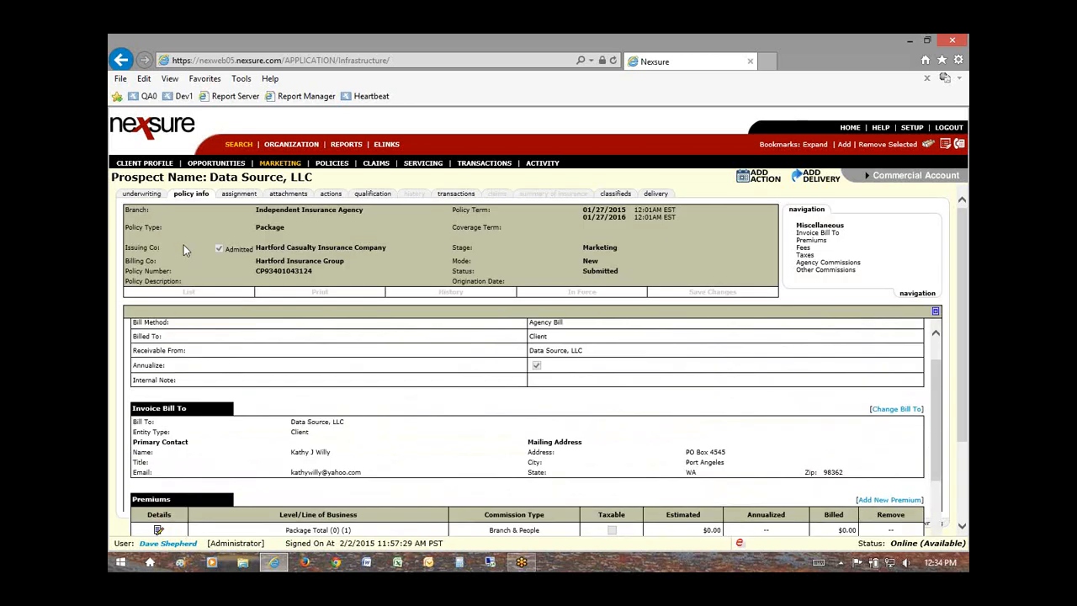
click(141, 194)
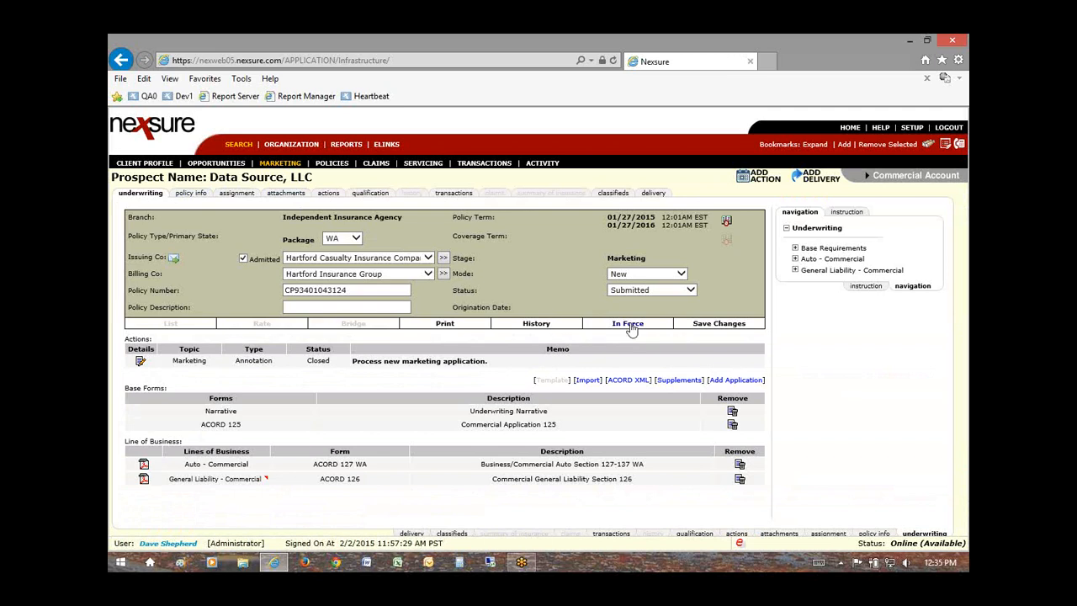
drag(364, 293, 284, 292)
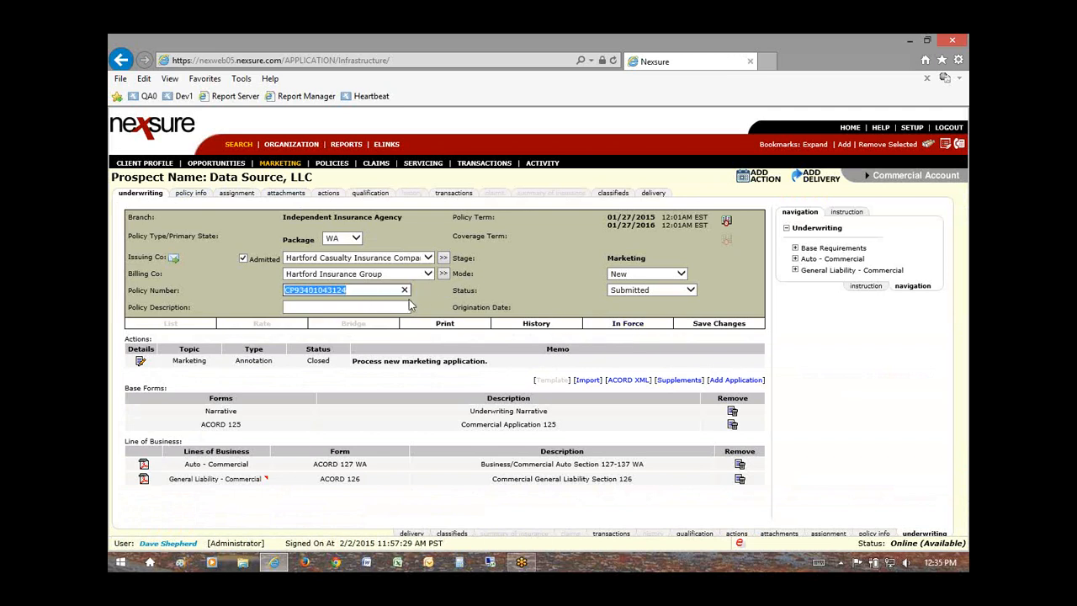
click(640, 325)
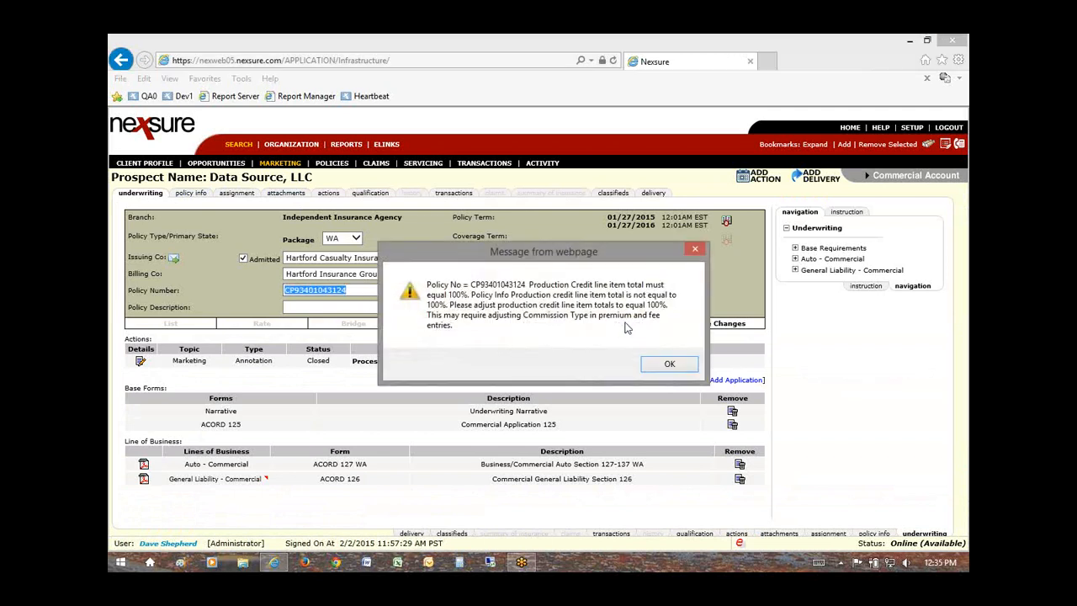
click(668, 364)
click(189, 193)
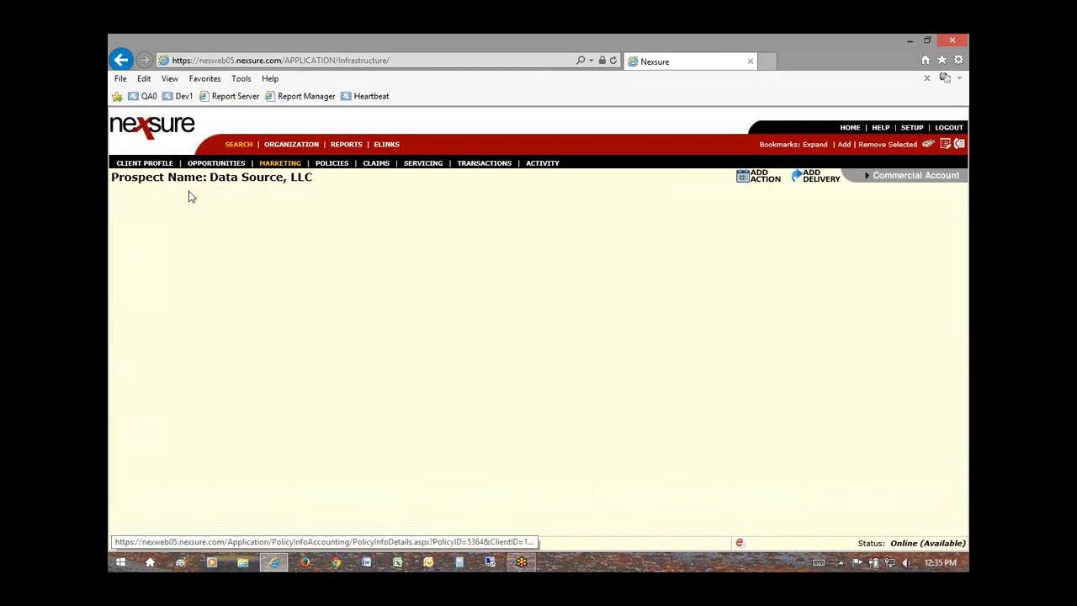
scroll(465, 383, down, 10)
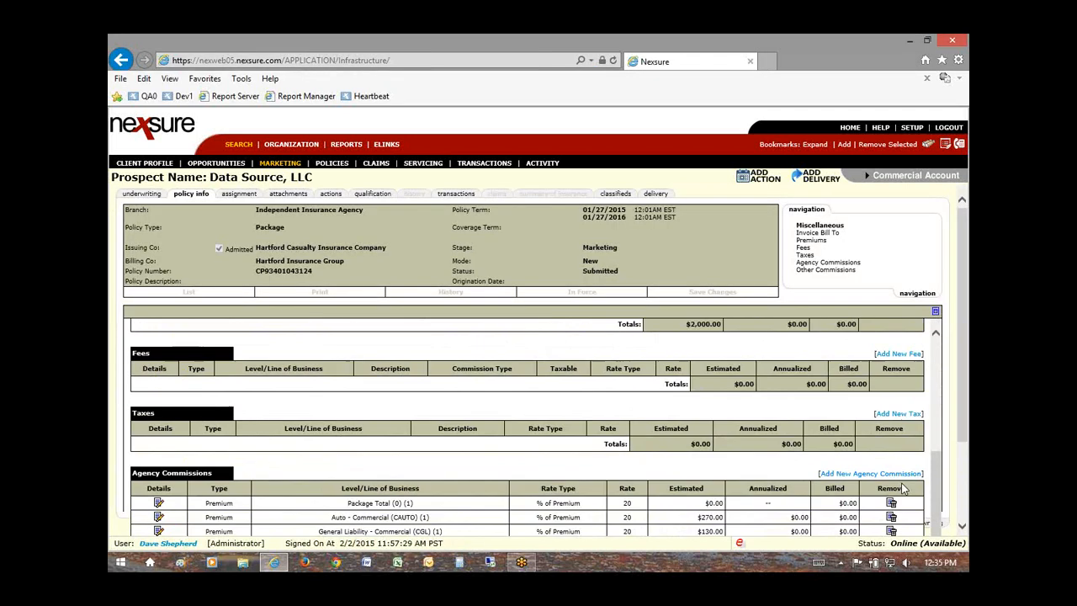
Step: Add a Producer people commission on the Package Total premium with 100.0000 production credit
click(879, 473)
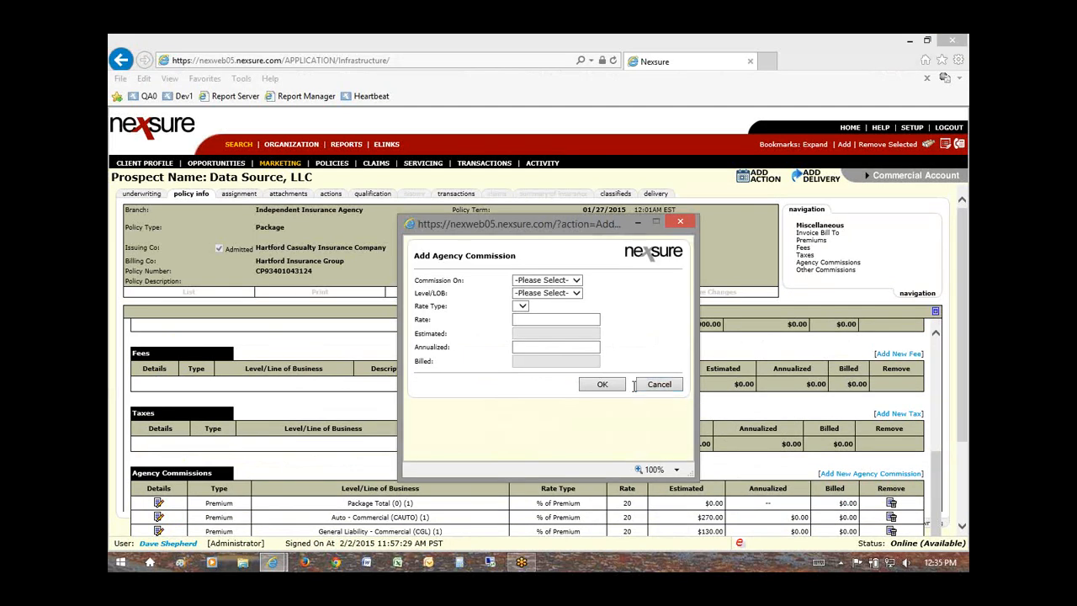
click(723, 383)
scroll(871, 507, down, 4)
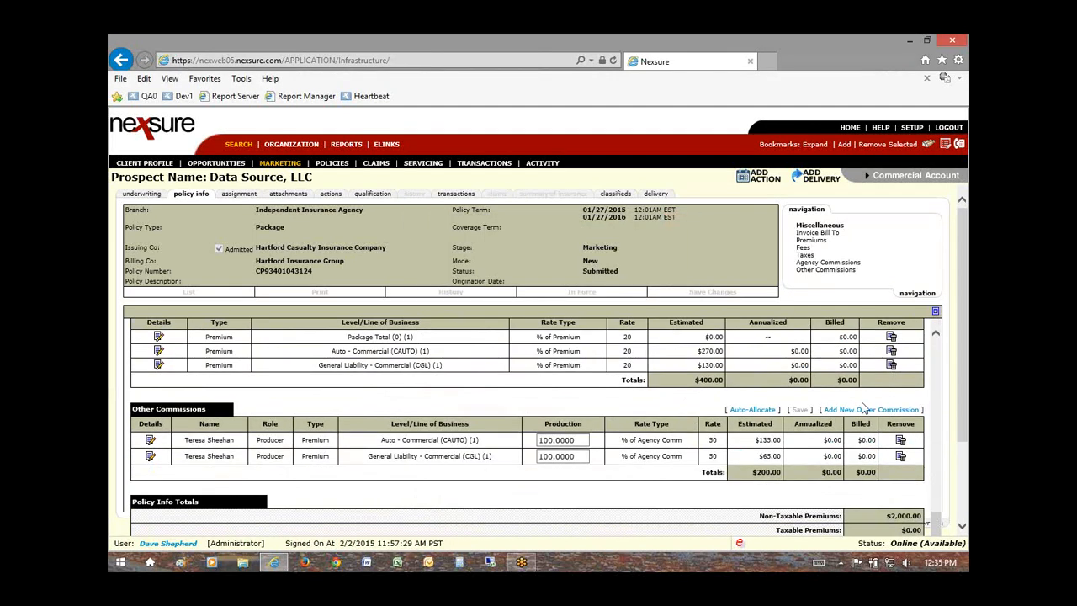
click(731, 411)
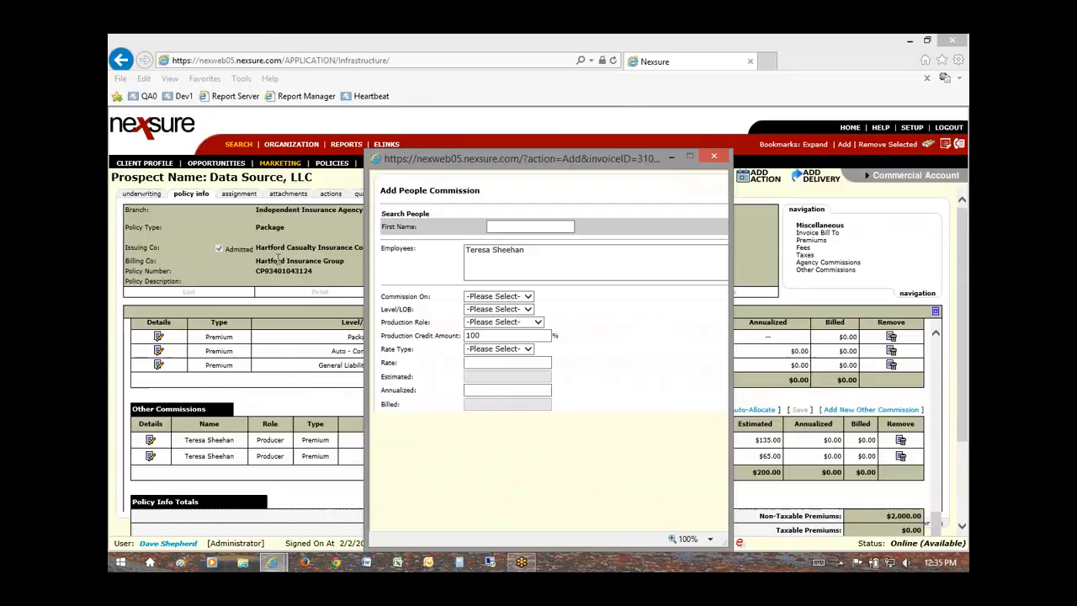
click(495, 250)
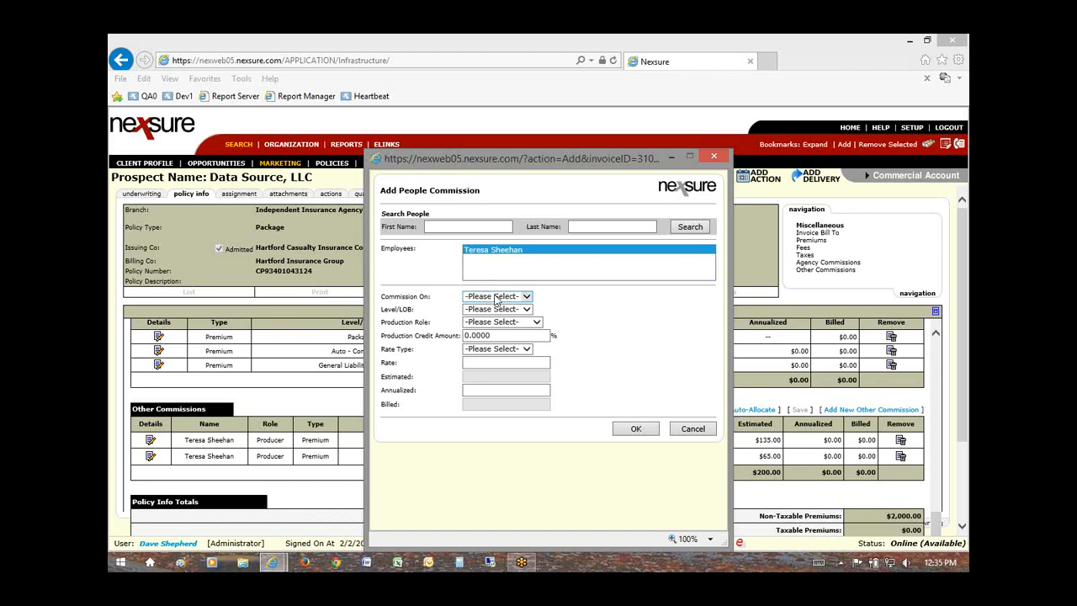
click(497, 296)
click(495, 314)
click(494, 310)
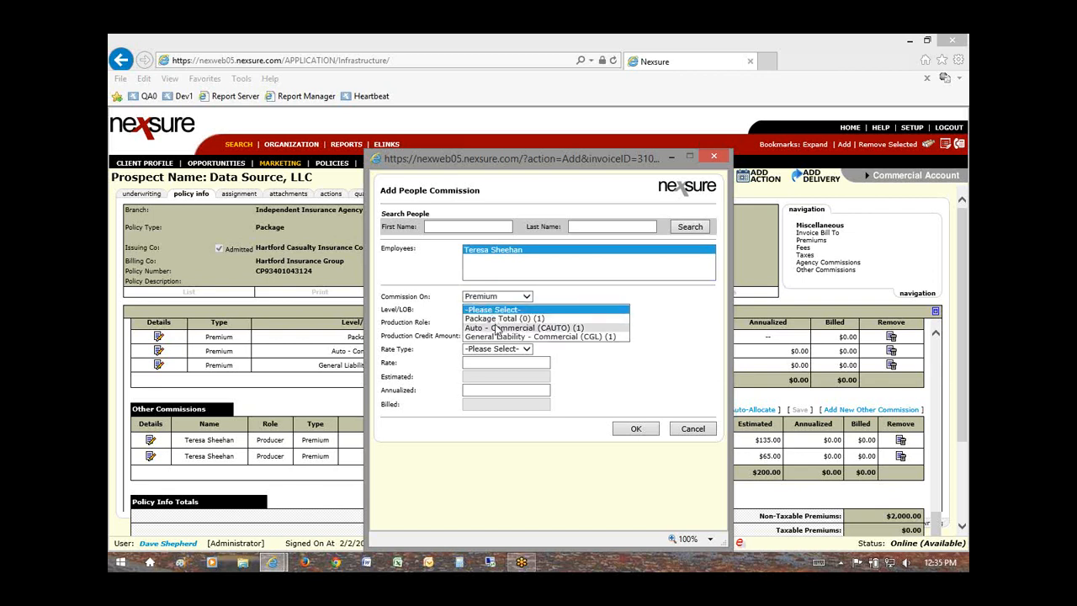
click(496, 321)
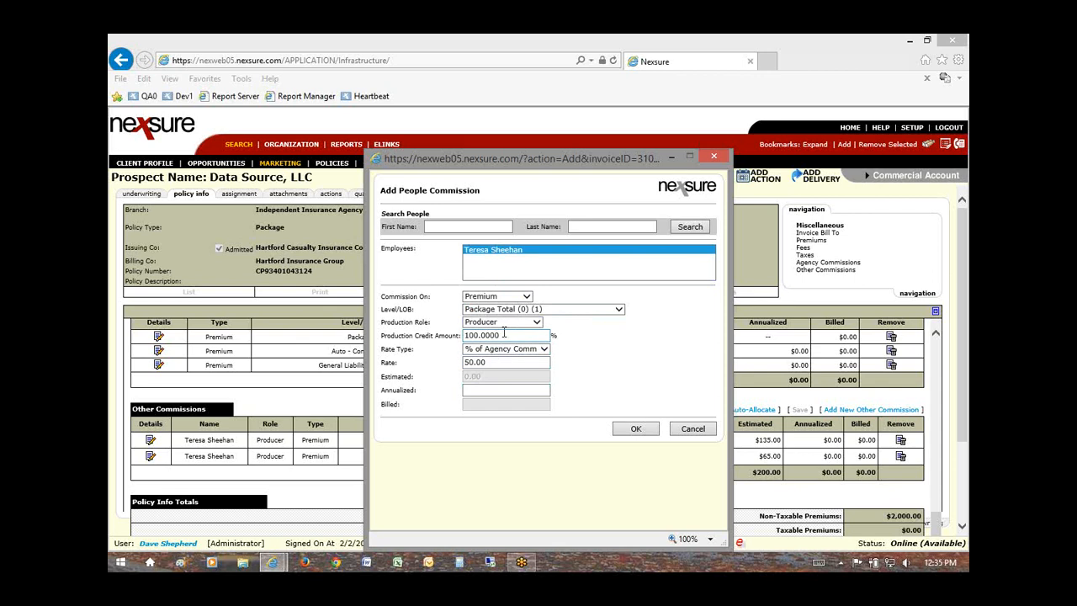
click(497, 335)
double_click(496, 335)
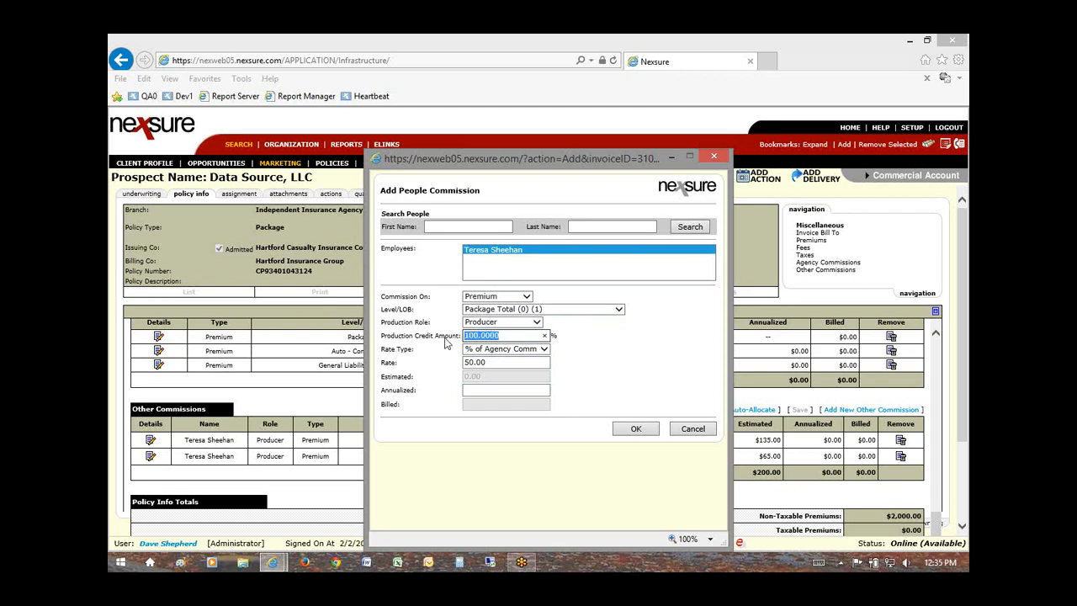
click(632, 428)
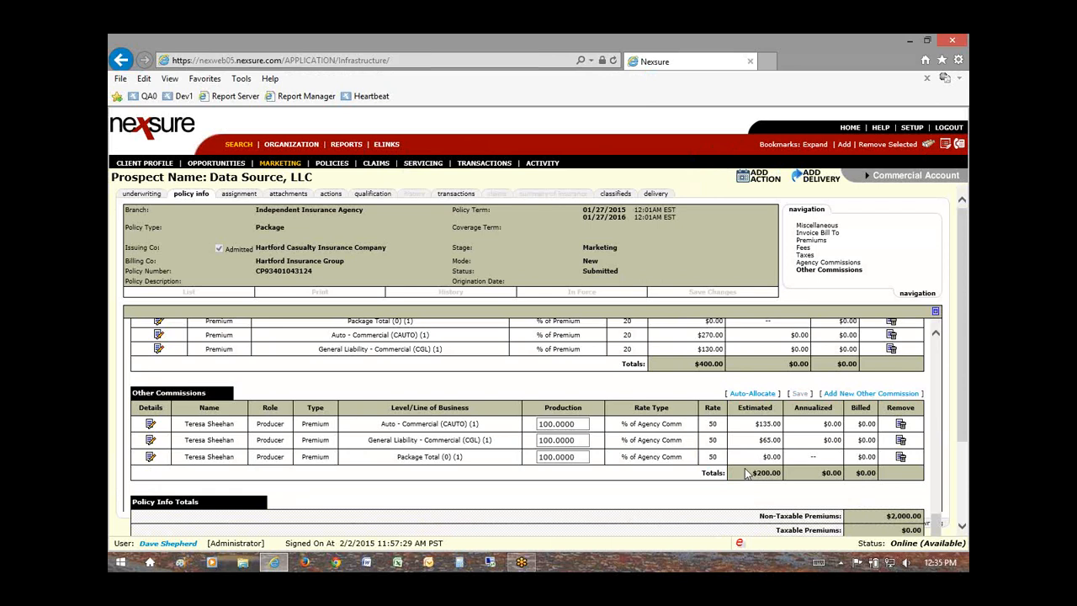
Step: Review the Package Total $0.00 estimate and the $1,350.00 Auto premium estimate
drag(761, 459, 778, 461)
drag(388, 461, 553, 472)
scroll(496, 446, up, 5)
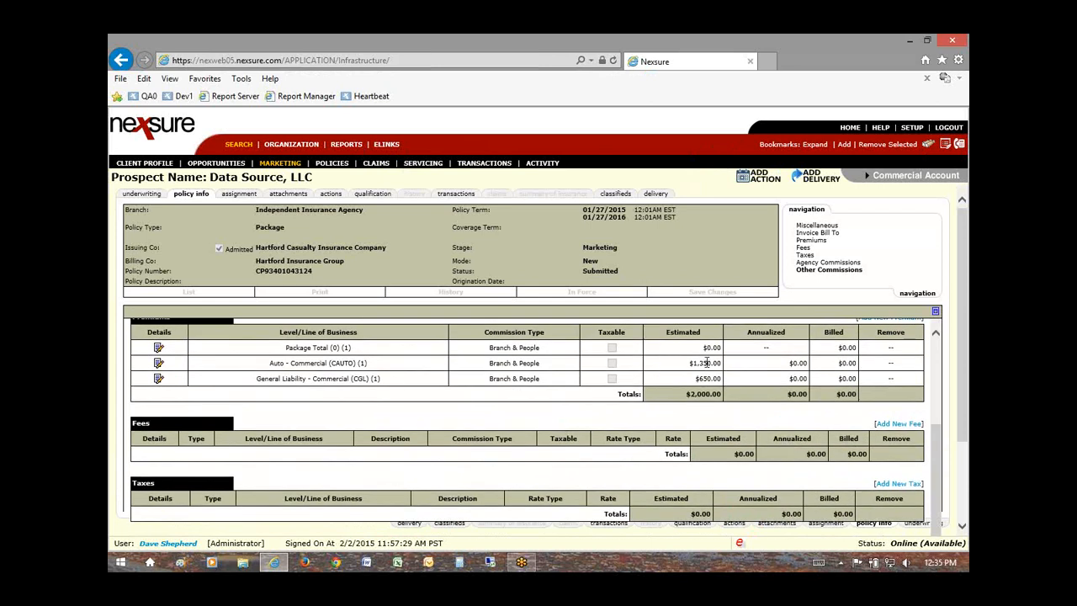
drag(700, 362, 721, 347)
click(143, 194)
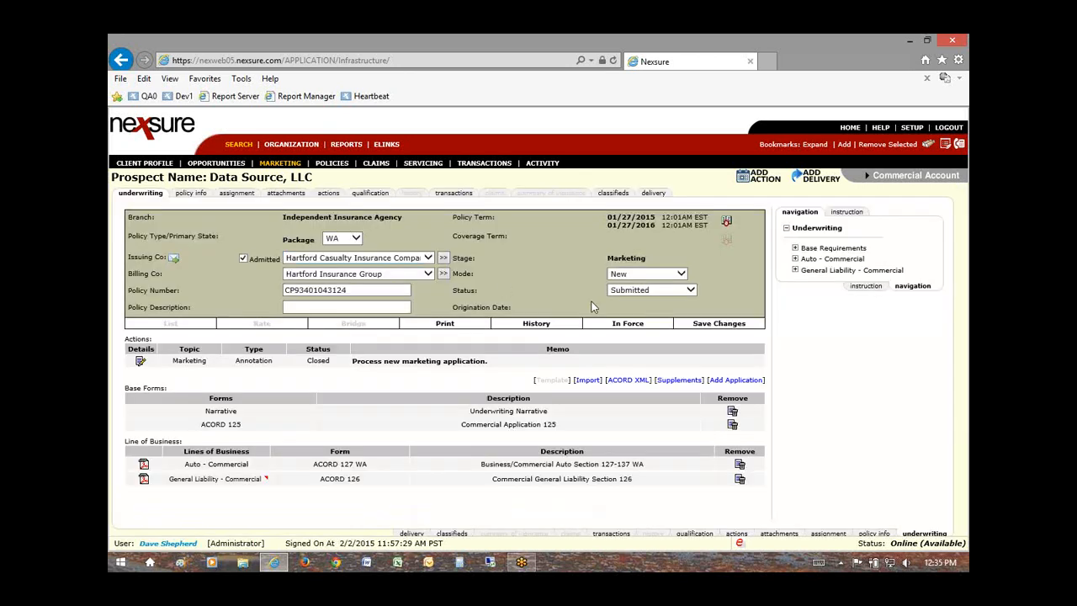
click(628, 325)
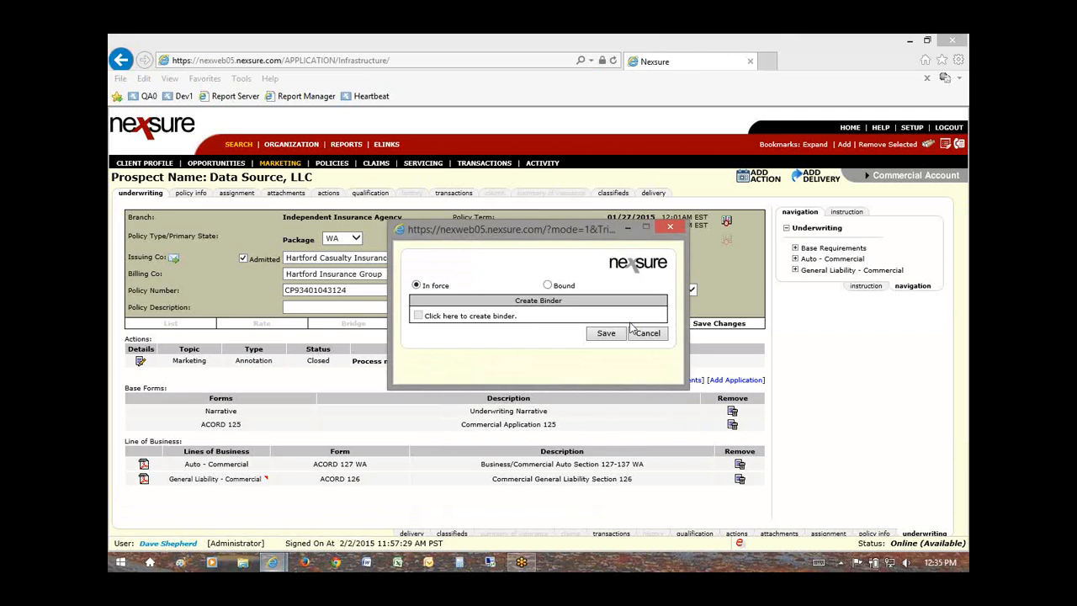
click(606, 333)
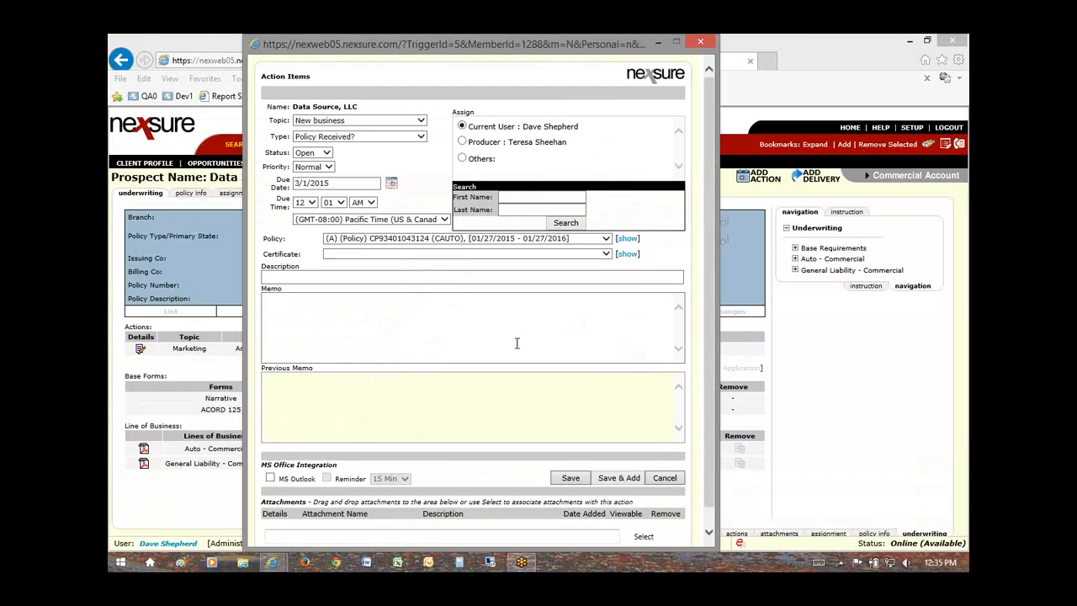
click(709, 40)
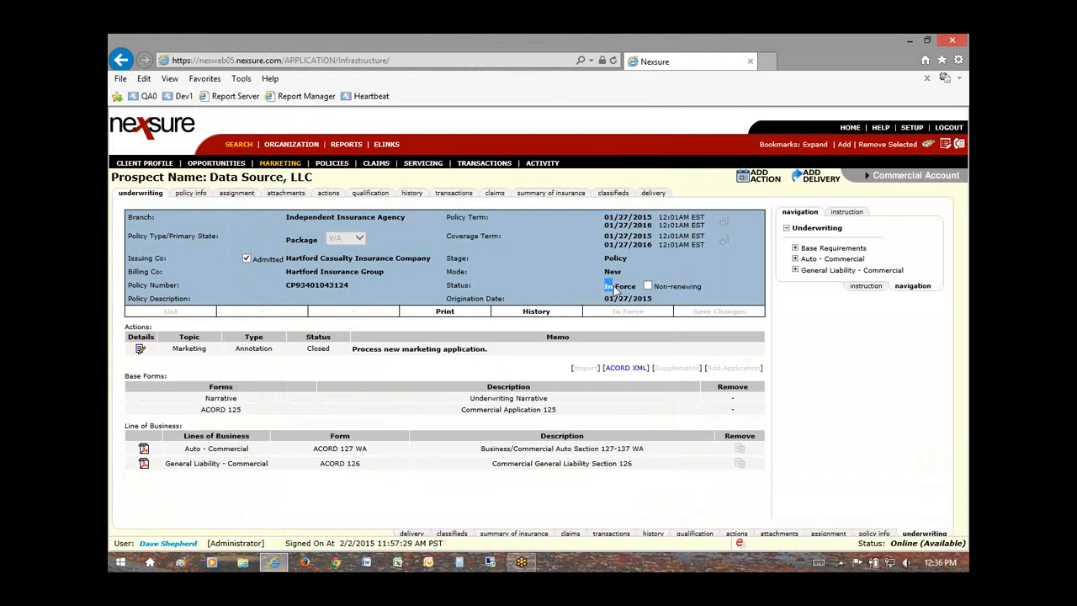
drag(613, 286, 628, 288)
click(620, 292)
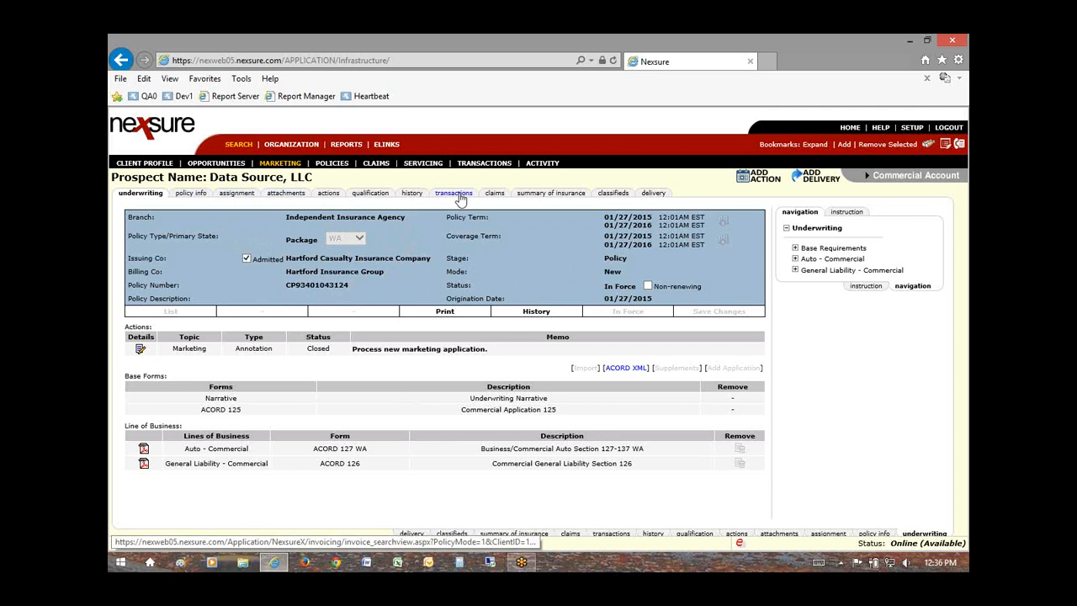
Step: Add a new unposted Agency Bill invoice for Data Source, LLC with $2,000.00 due
click(459, 195)
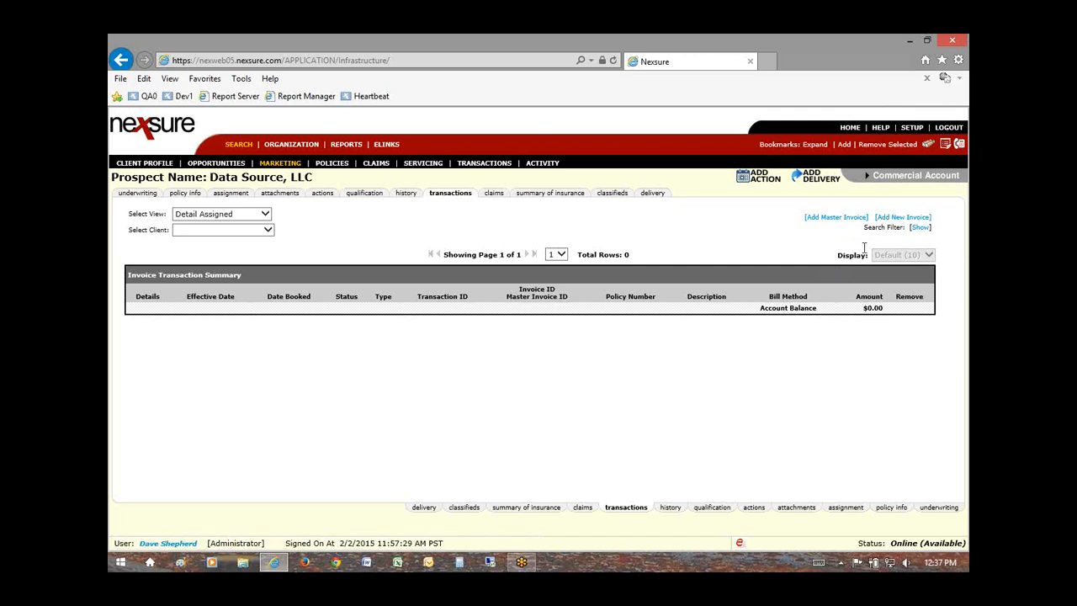
click(912, 220)
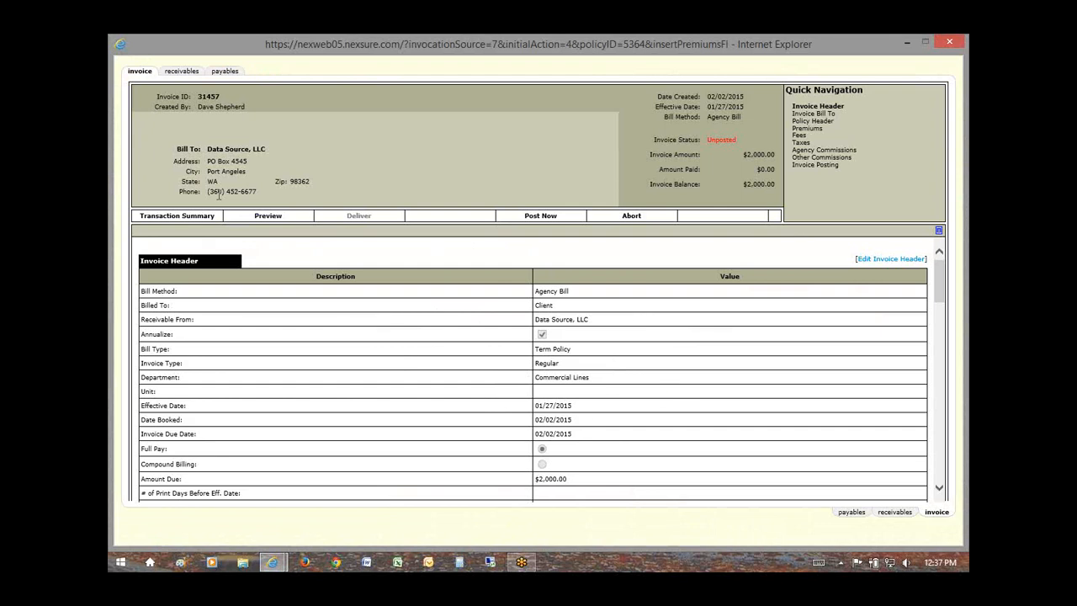
mouse_move(220, 97)
mouse_down()
mouse_move(196, 97)
mouse_move(212, 108)
mouse_up()
click(236, 99)
drag(706, 96, 745, 97)
drag(745, 108, 706, 108)
click(712, 119)
drag(738, 141, 712, 139)
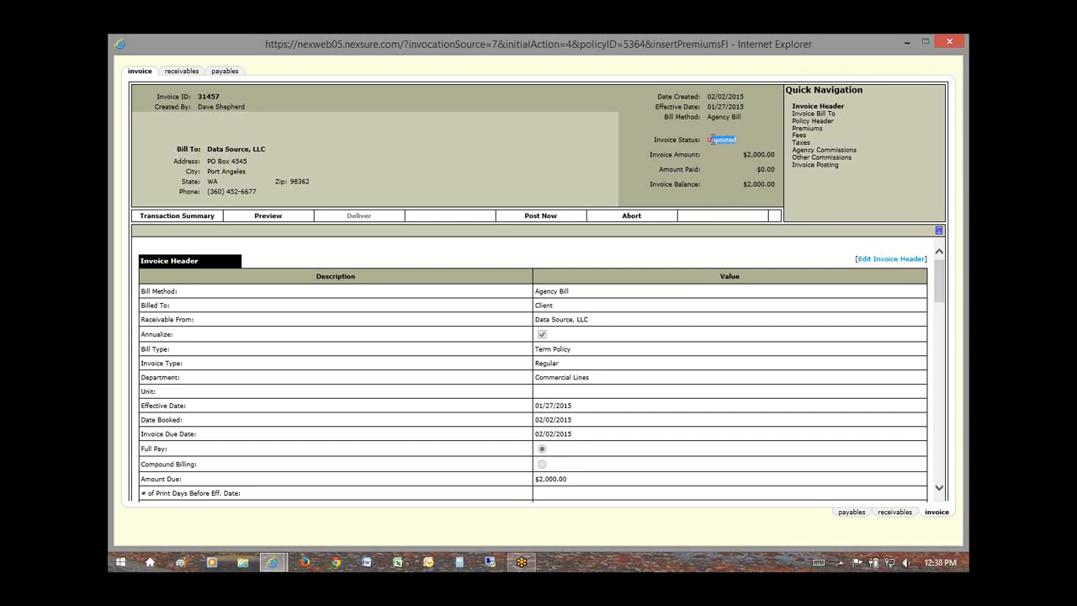
drag(746, 156, 775, 187)
click(759, 170)
click(762, 184)
drag(940, 277, 894, 284)
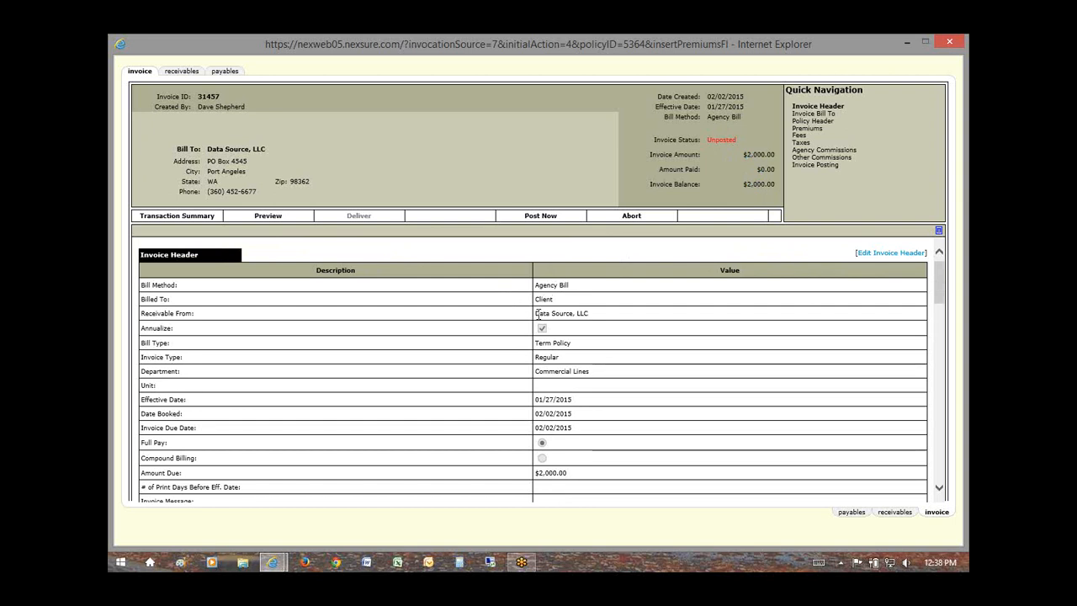
drag(536, 313, 589, 313)
Step: Review the Term Policy bill type and Regular invoice type, then open Edit Invoice Header
click(553, 335)
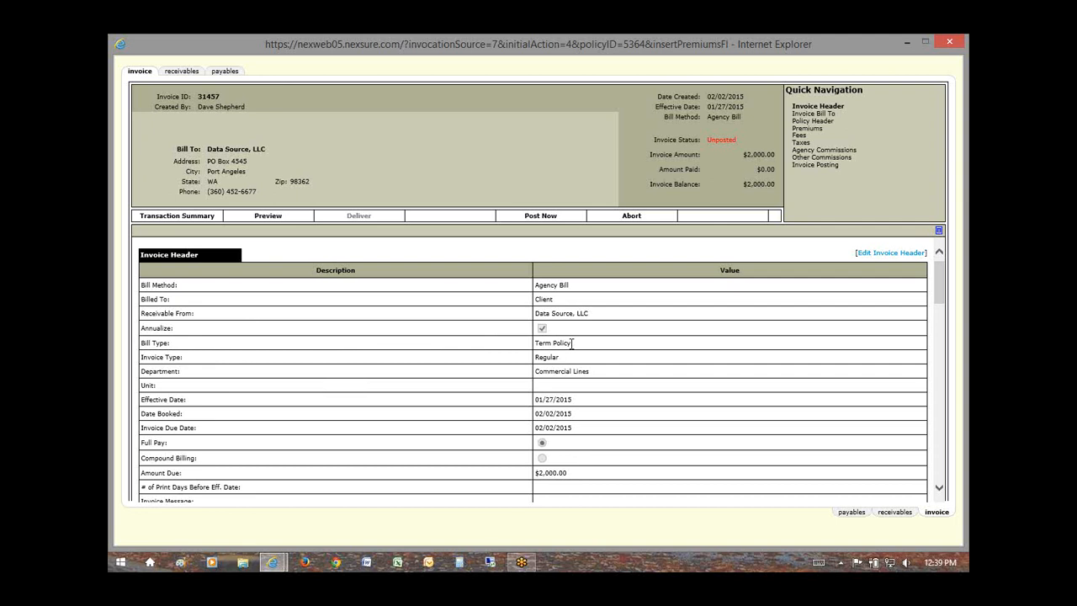
drag(572, 344, 539, 345)
click(552, 345)
drag(575, 345, 537, 345)
click(580, 350)
drag(561, 358, 541, 361)
click(569, 361)
click(890, 254)
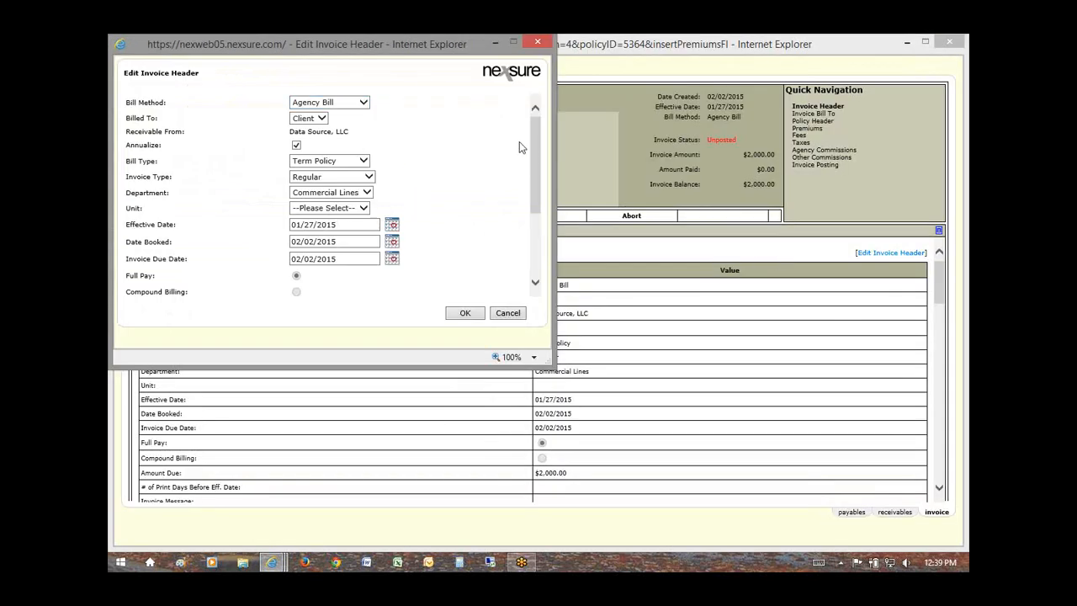
Step: Try Direct Bill before returning to Agency Bill, keep billing to Client, and leave Annualize on
drag(533, 156, 530, 219)
scroll(488, 168, up, 3)
click(362, 102)
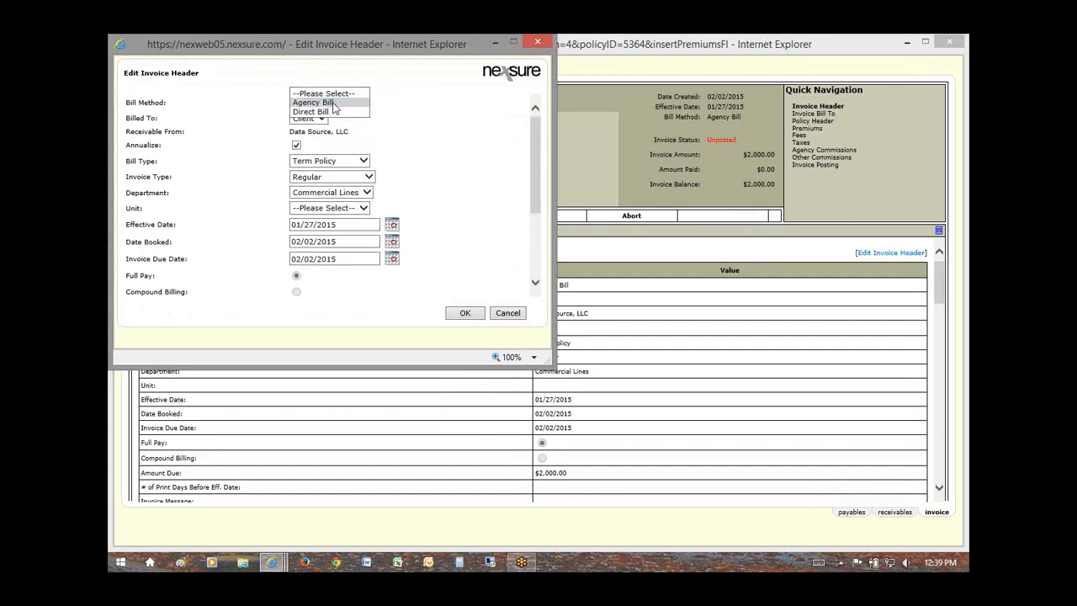
click(332, 103)
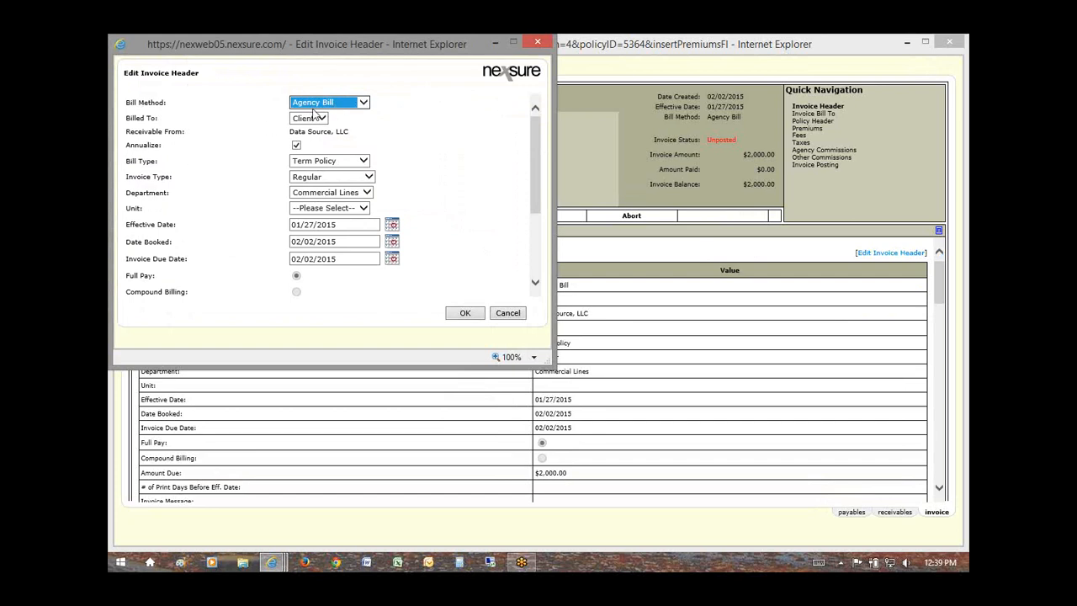
click(347, 102)
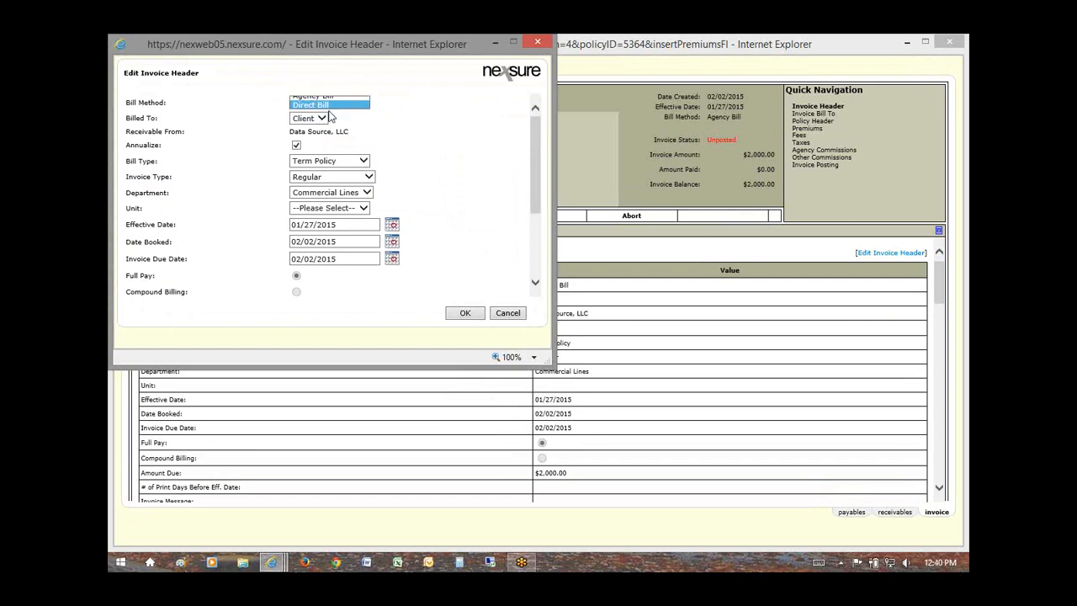
click(333, 115)
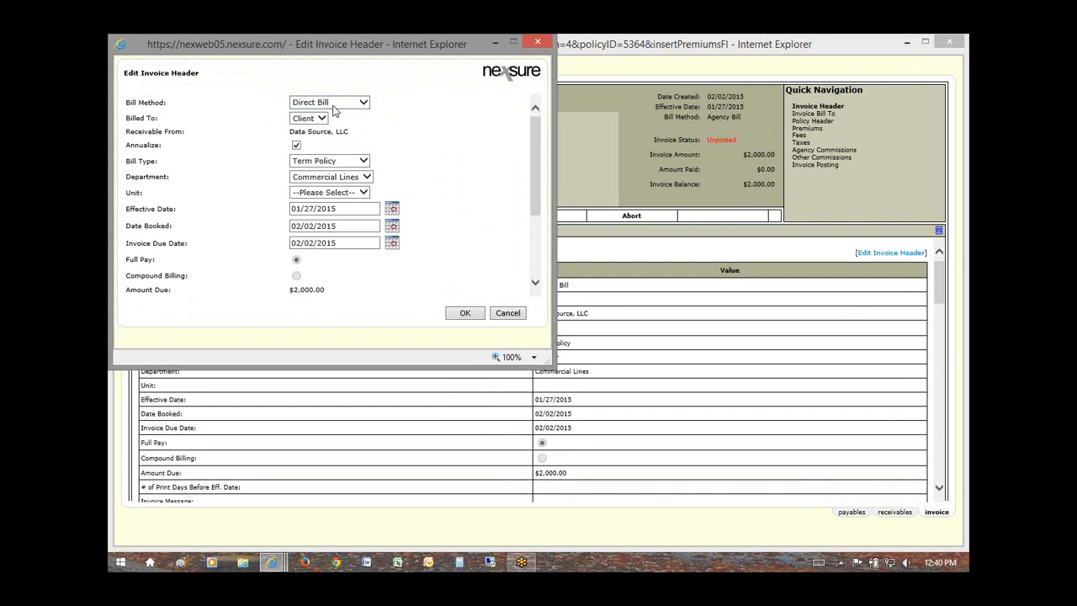
click(335, 105)
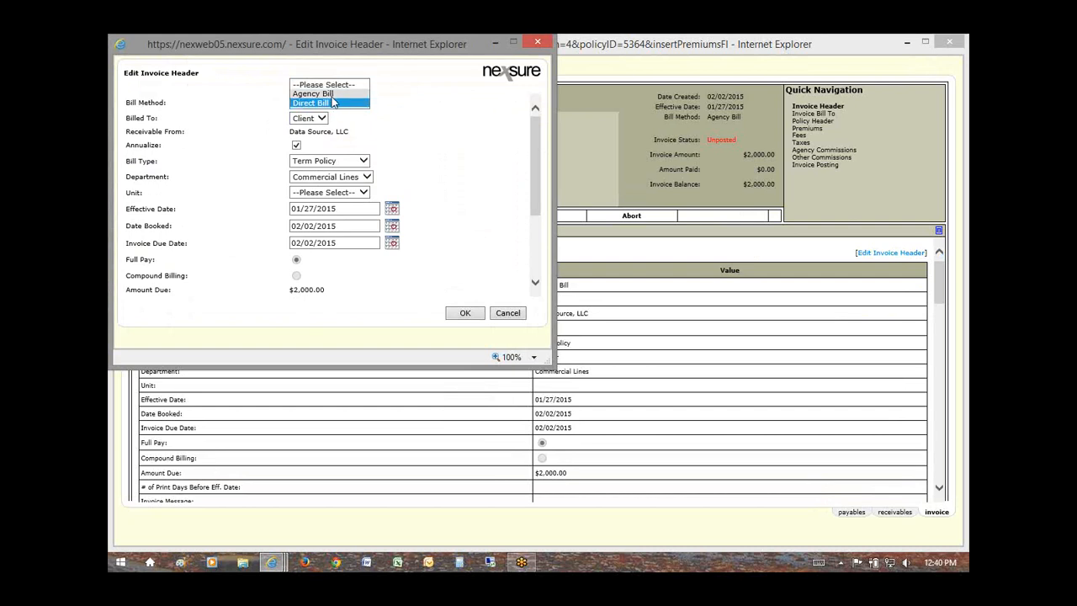
click(330, 93)
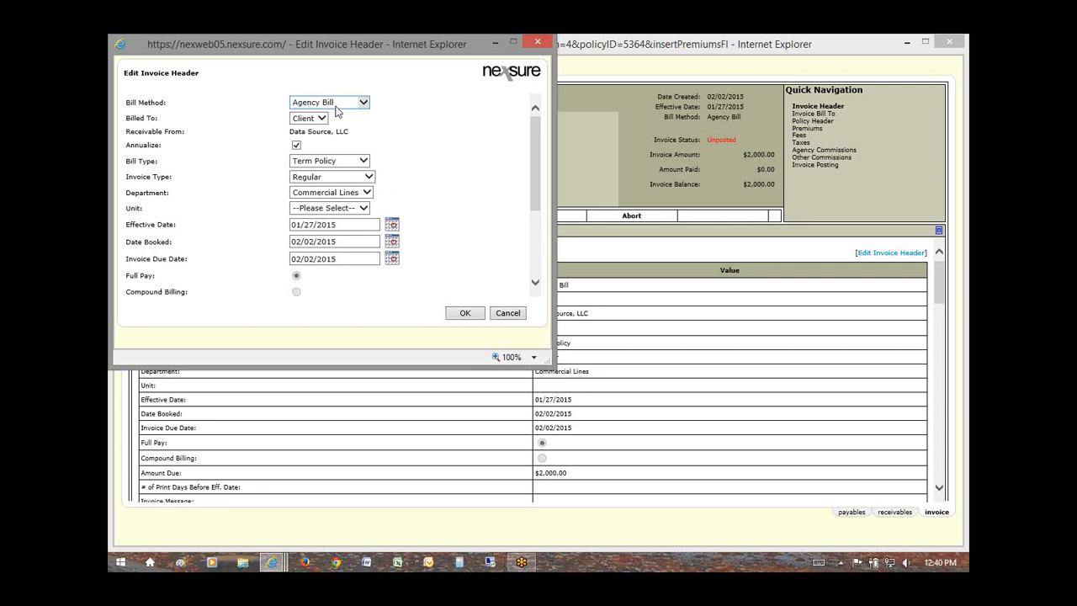
click(307, 118)
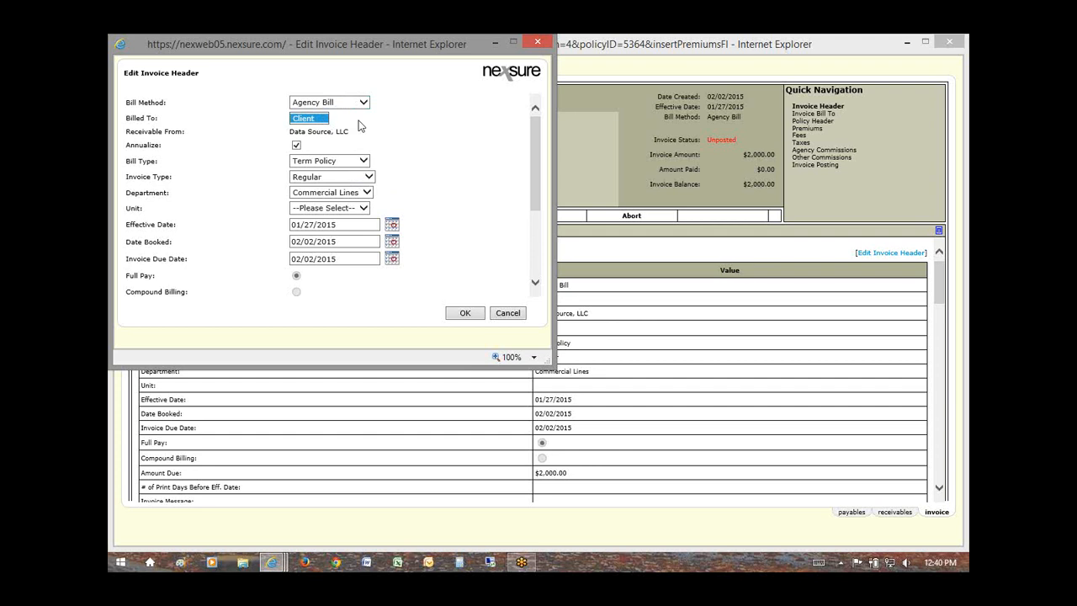
click(328, 119)
click(296, 146)
click(296, 146)
drag(118, 149, 150, 151)
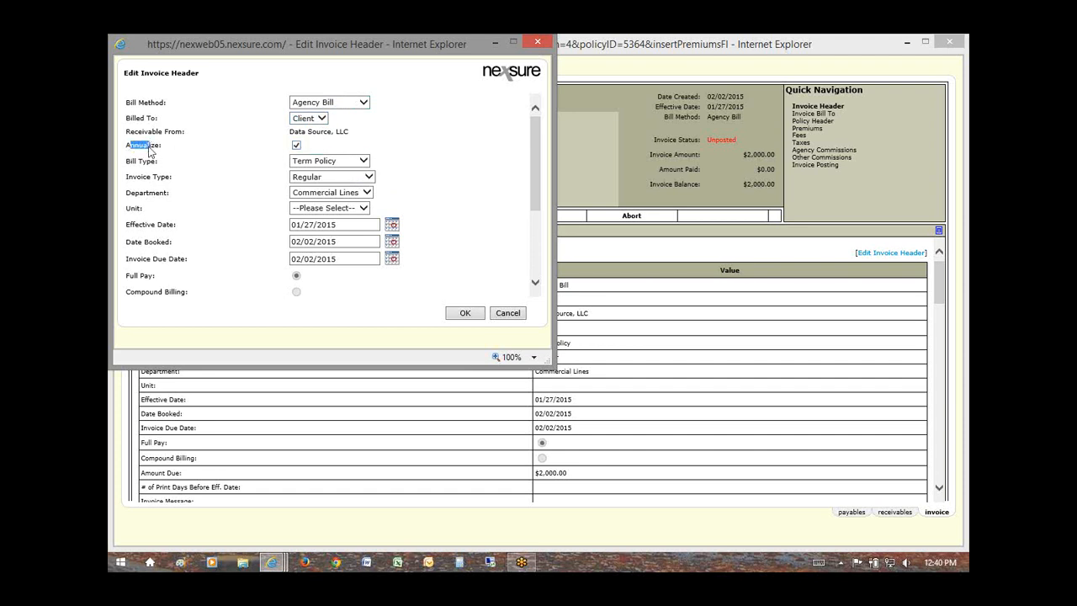
Step: Try the Audit, Cancellation and Reporting bill types, settling on Term Policy
click(364, 161)
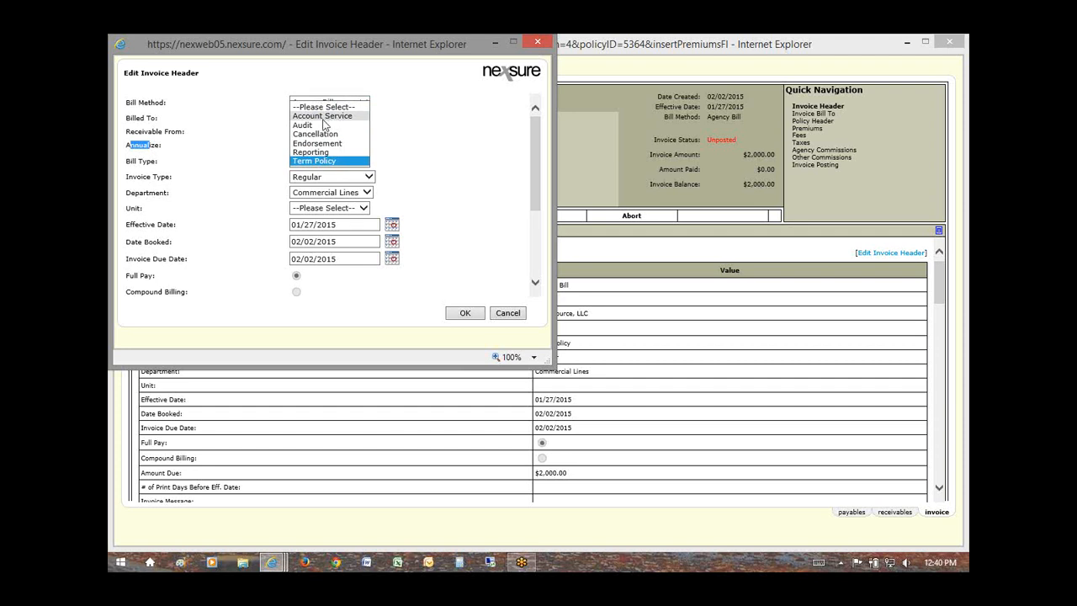
click(326, 132)
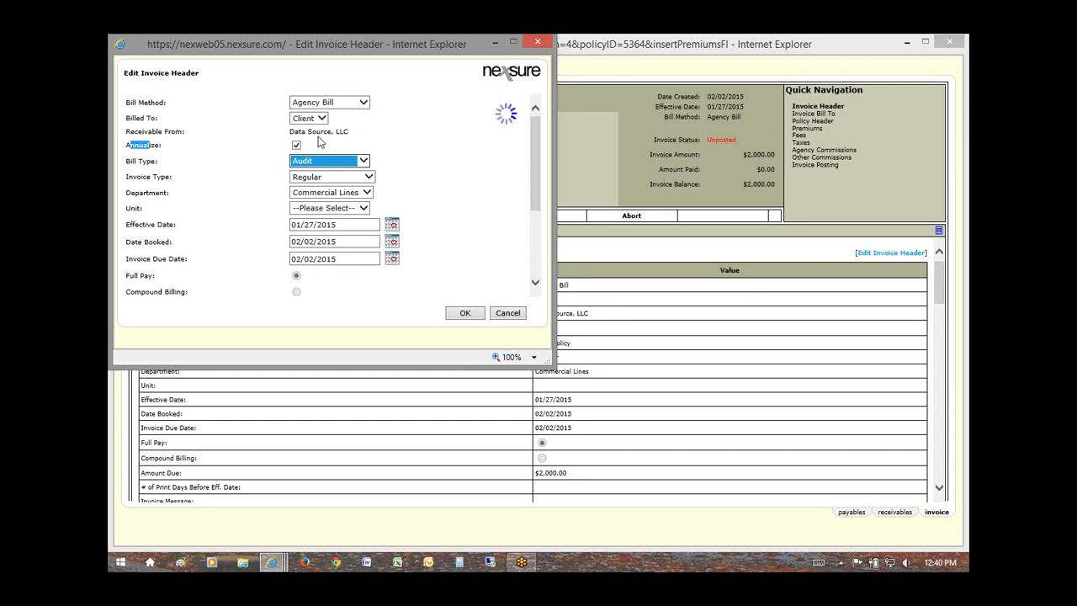
click(320, 161)
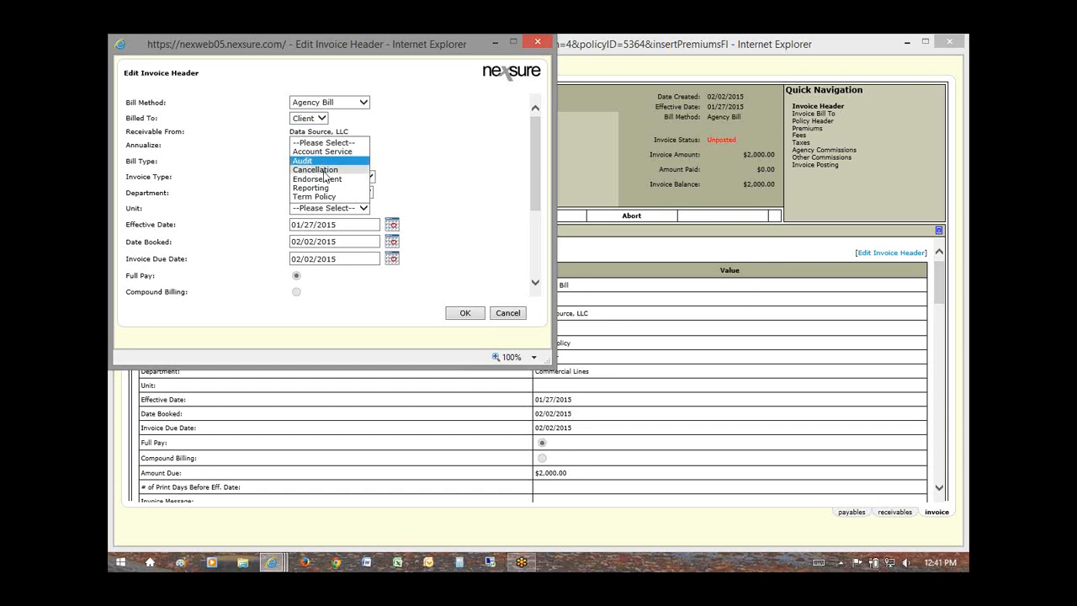
click(348, 170)
click(345, 162)
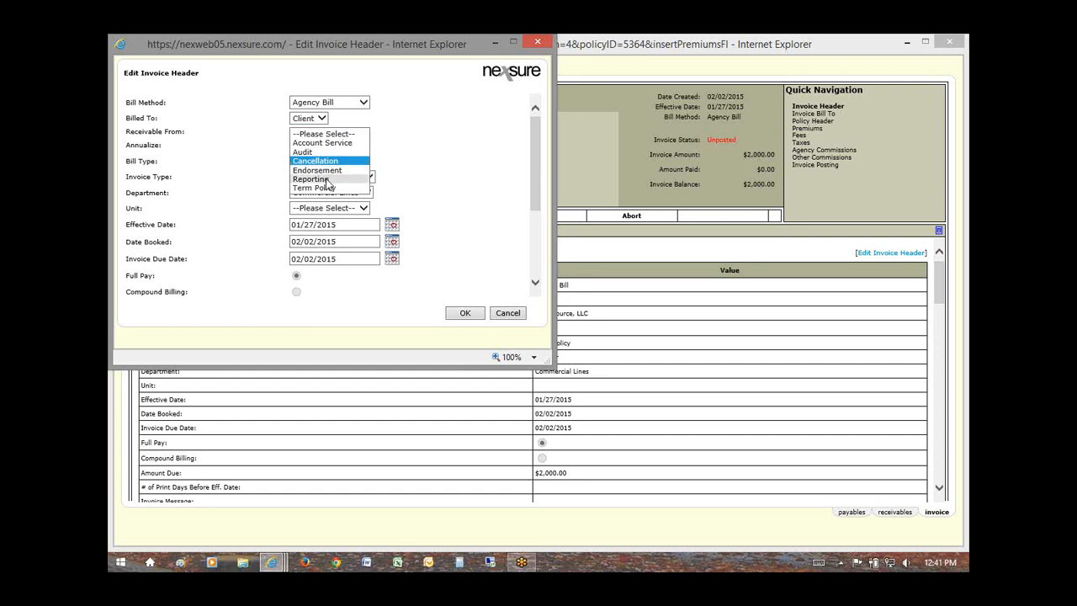
click(328, 179)
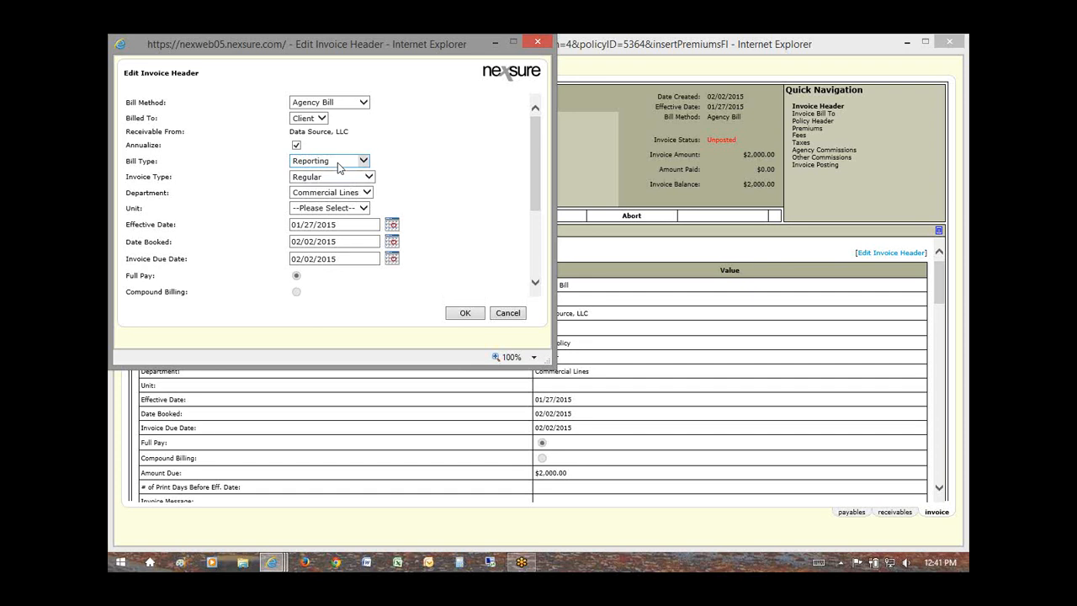
click(338, 164)
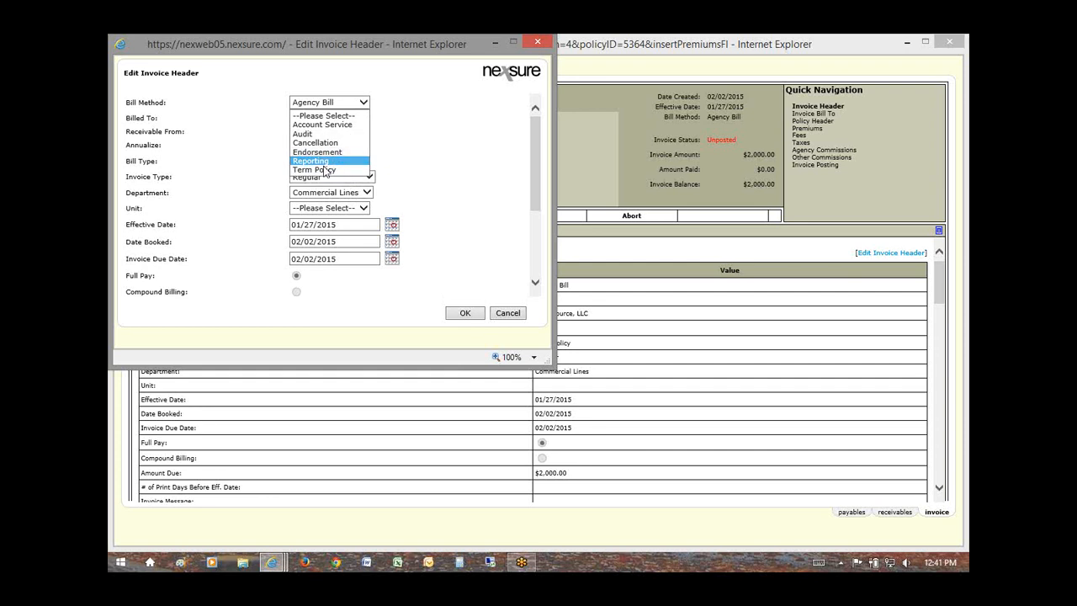
click(324, 170)
click(325, 161)
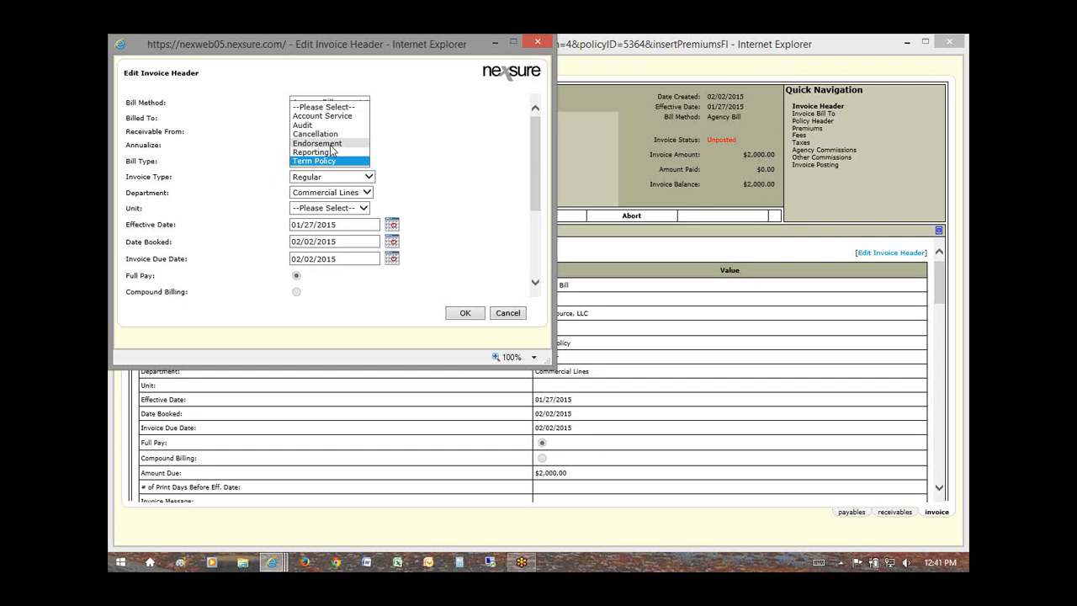
click(353, 160)
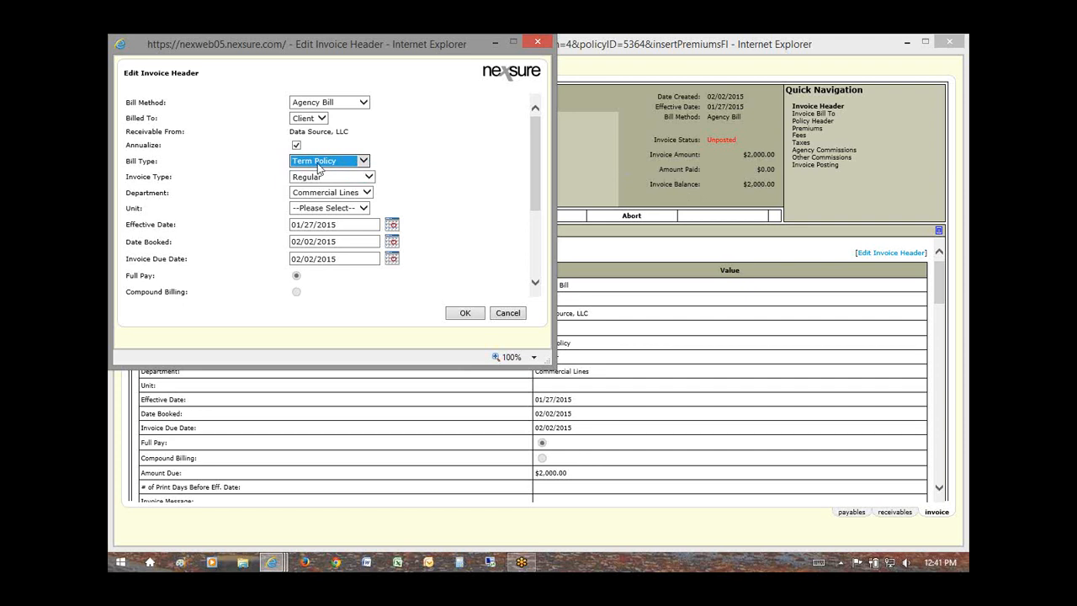
click(371, 179)
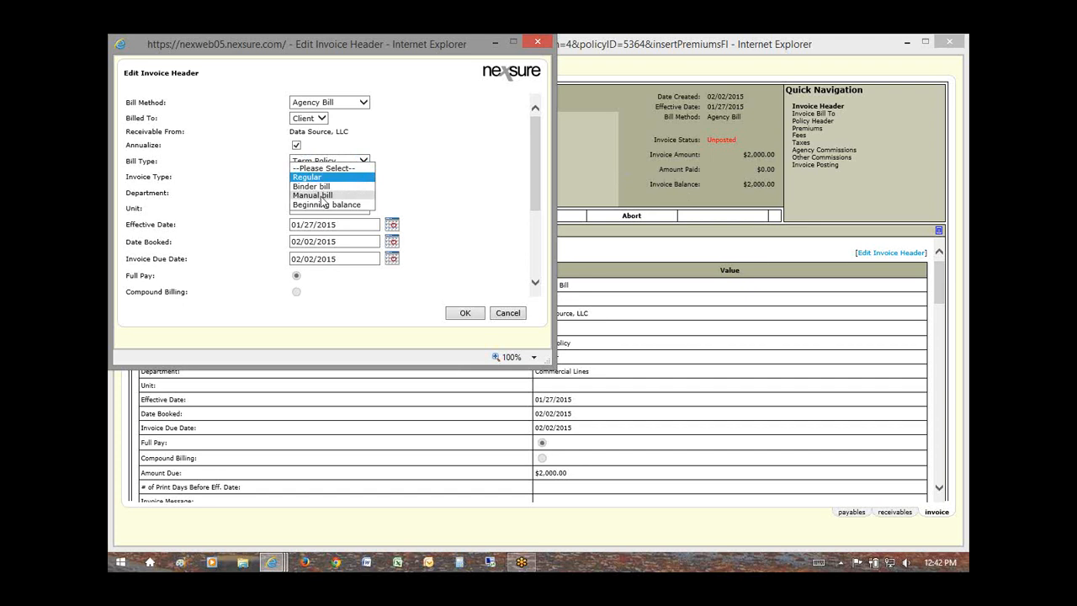
Step: Try Manual bill and Beginning balance invoice types, then keep Regular
click(321, 196)
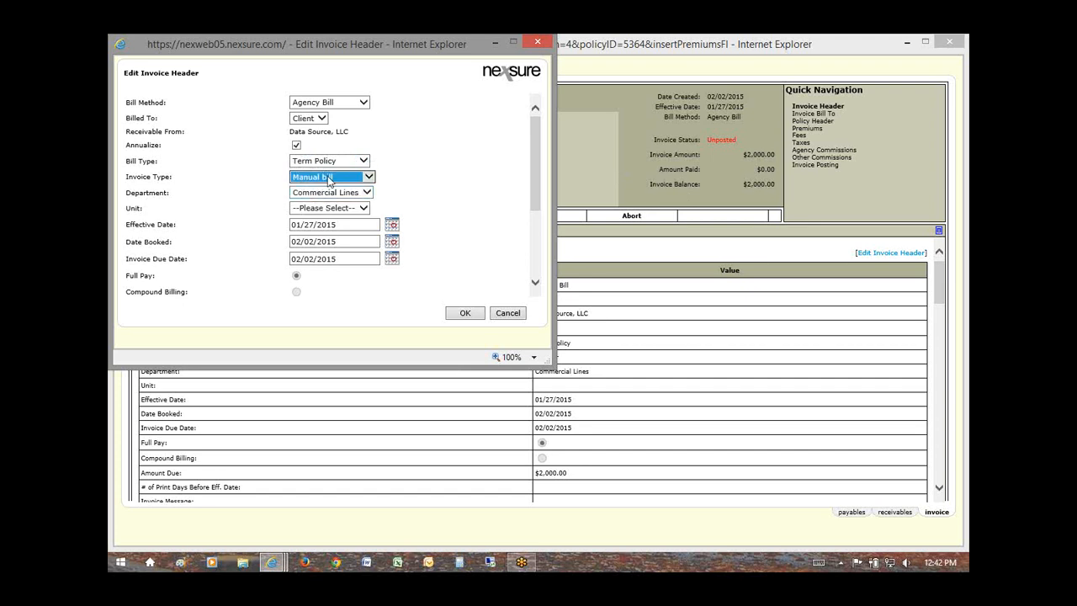
click(325, 180)
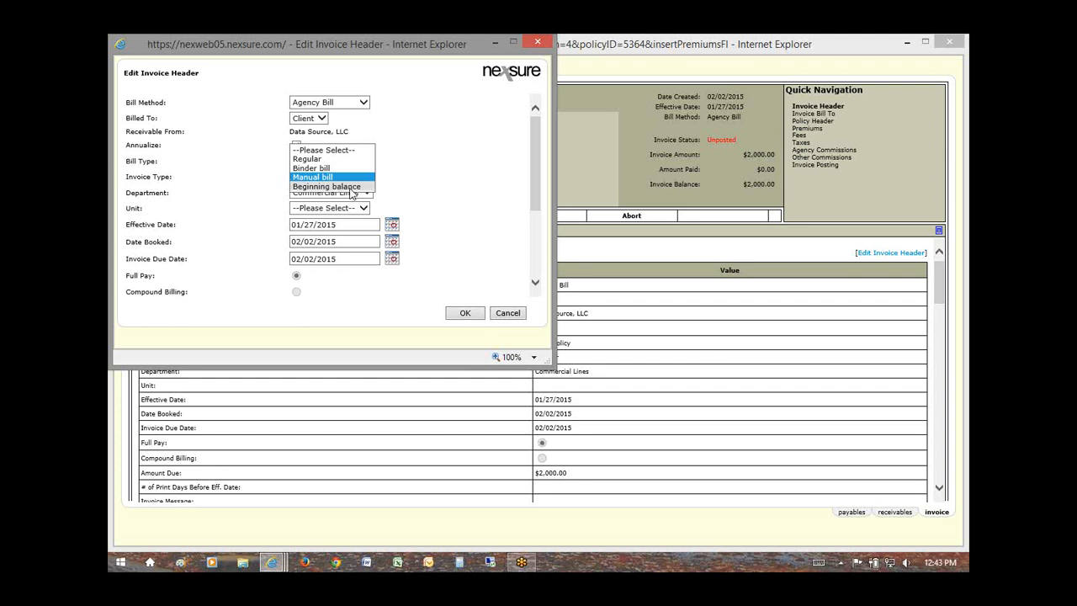
click(351, 187)
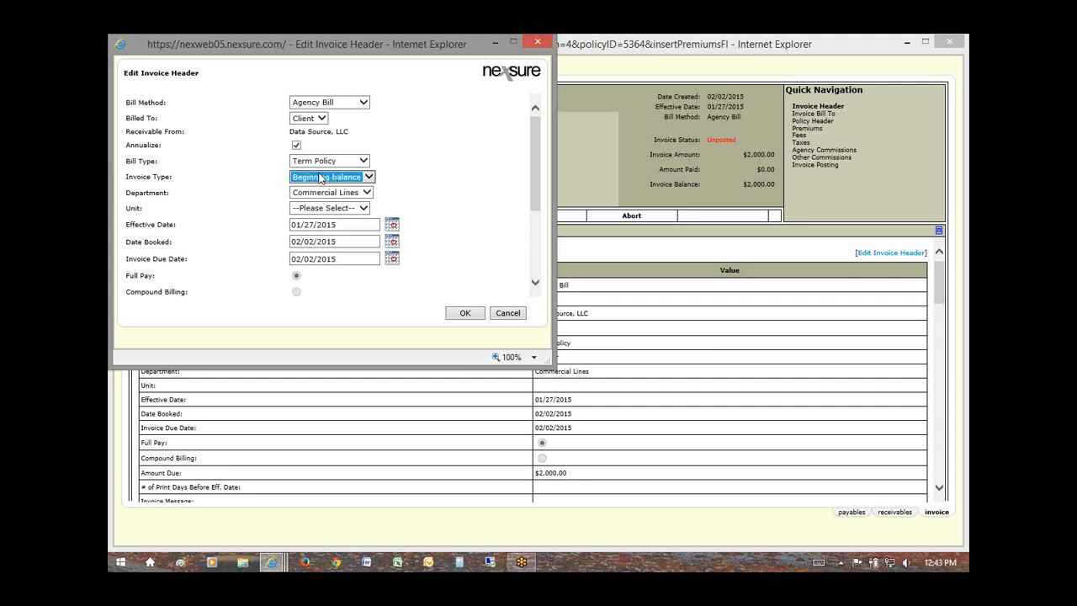
click(317, 178)
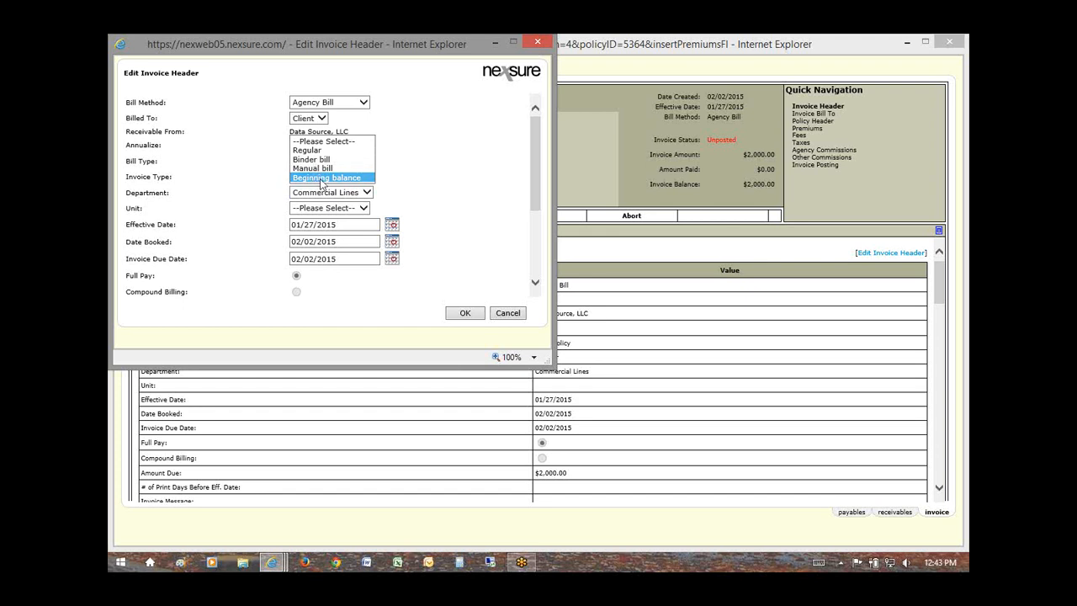
click(311, 159)
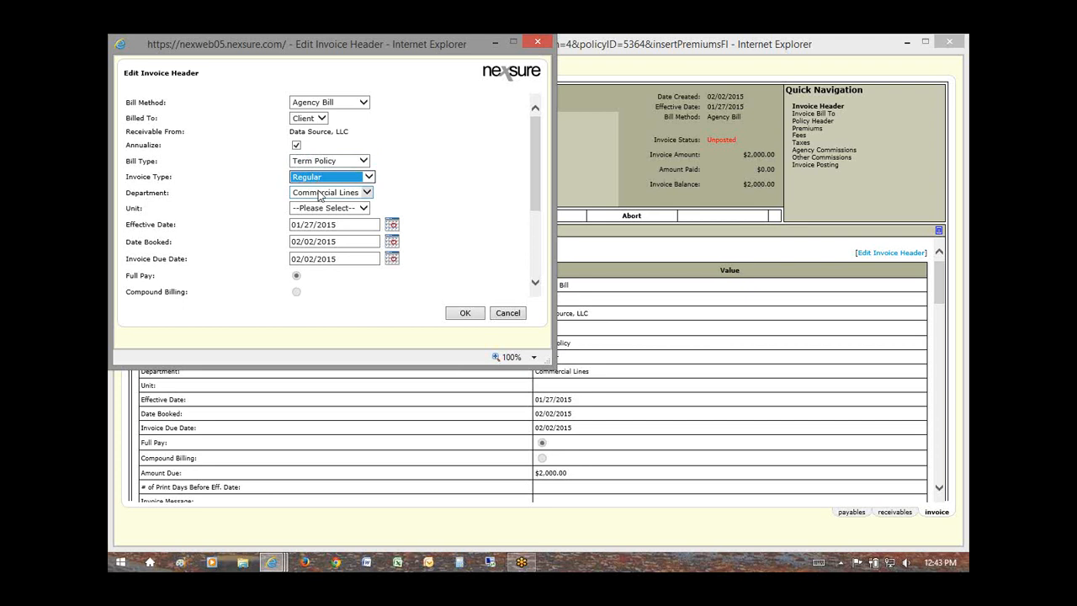
click(425, 196)
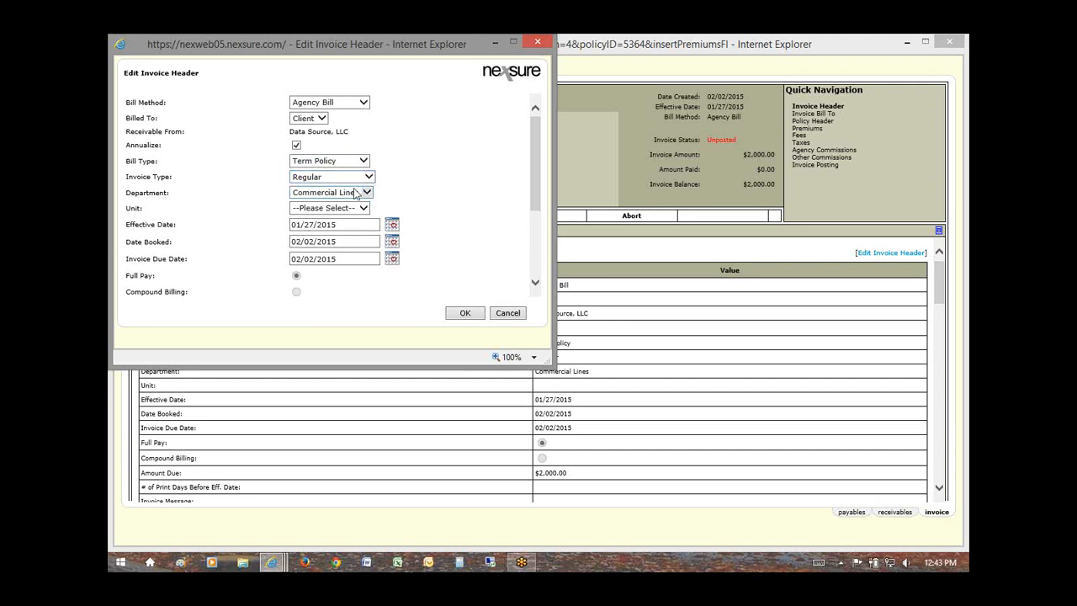
double_click(140, 209)
click(329, 210)
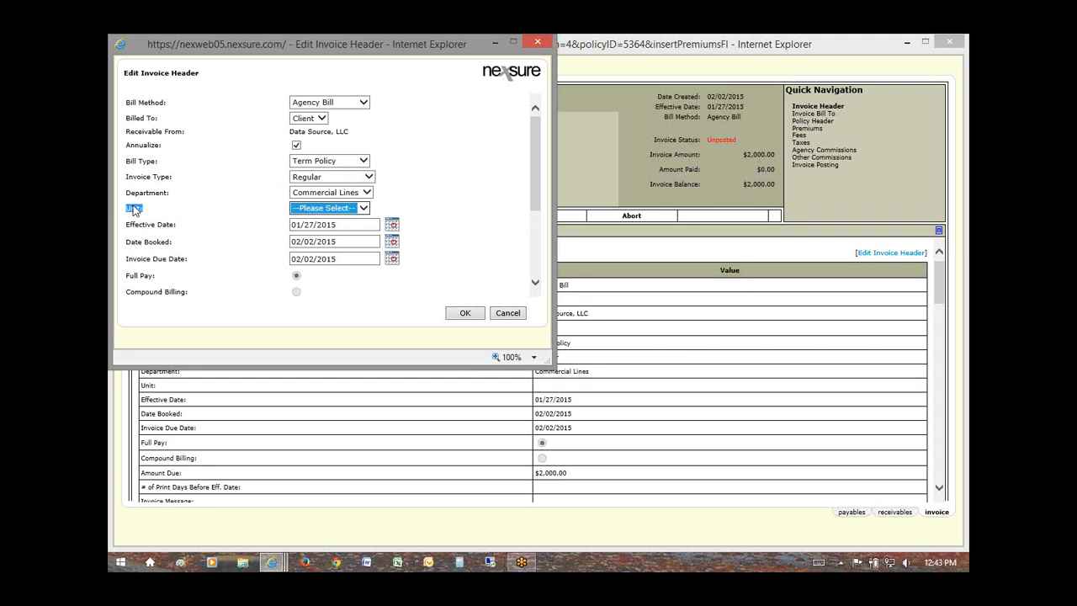
drag(128, 192, 168, 193)
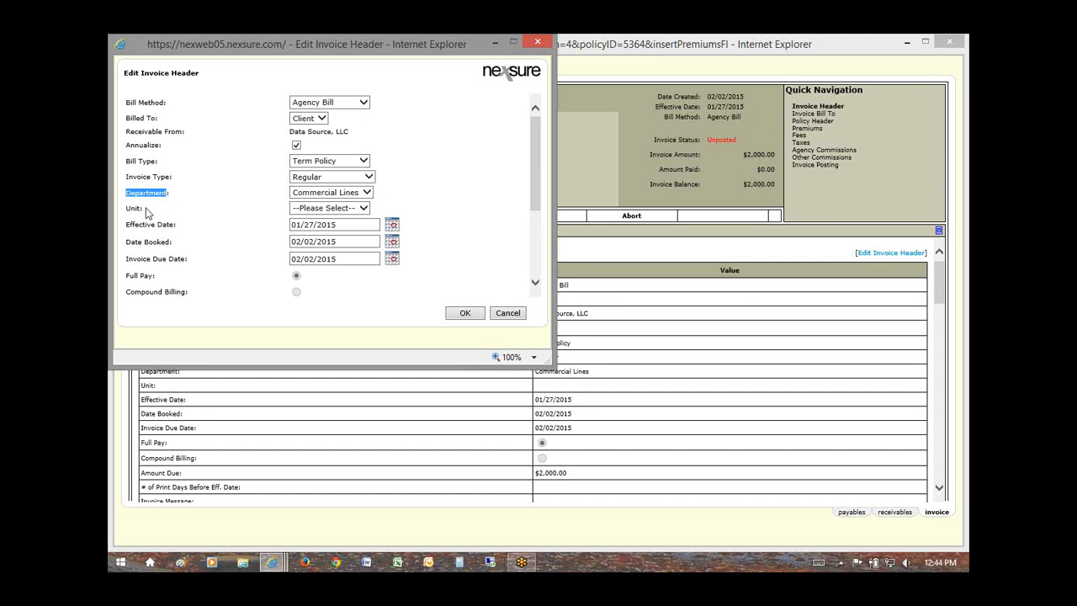
double_click(132, 211)
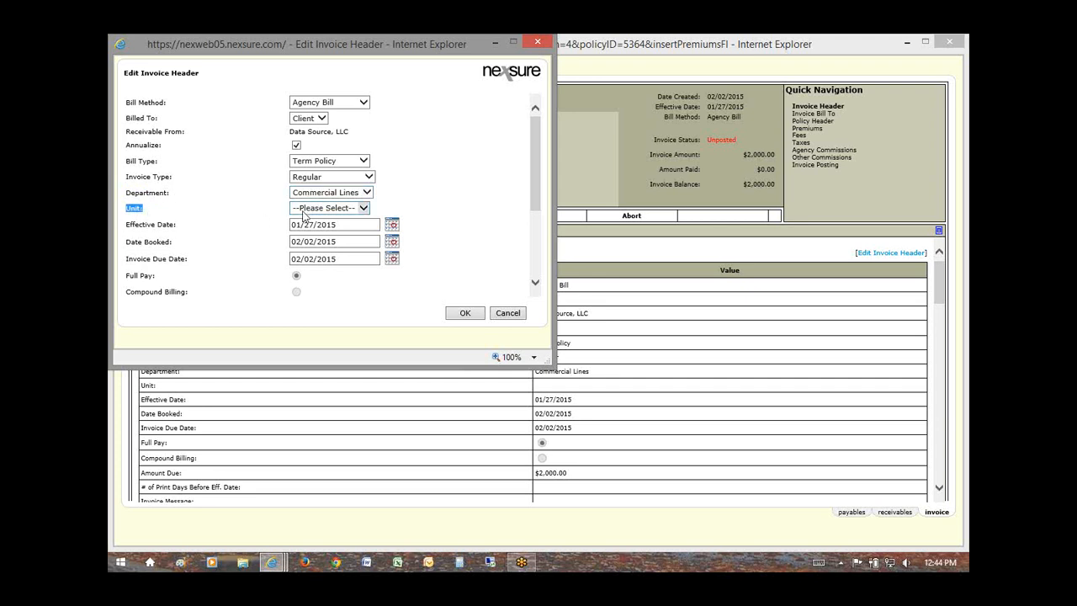
click(307, 214)
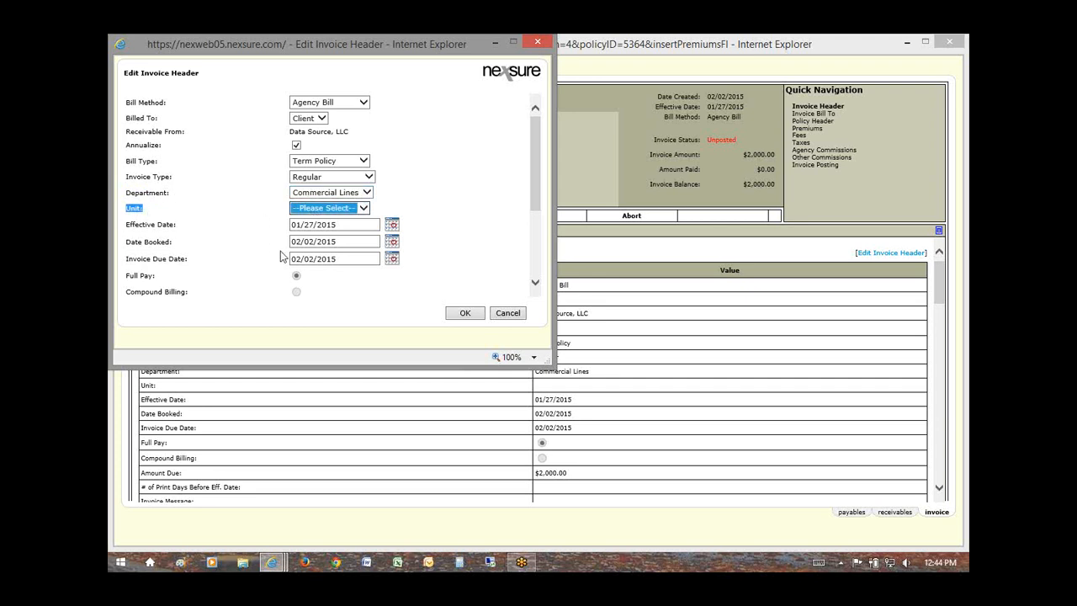
click(204, 258)
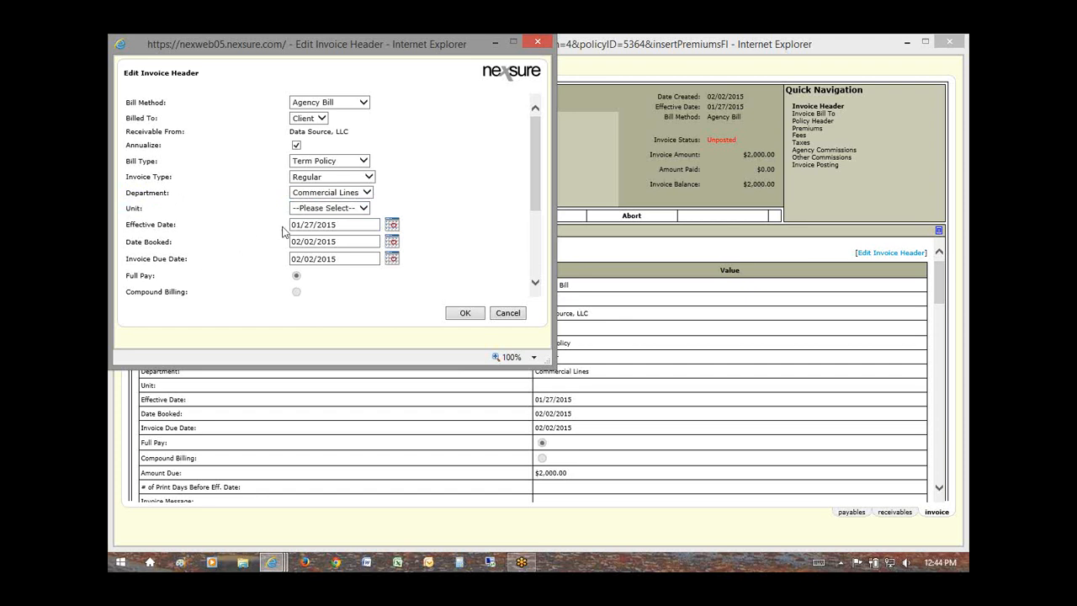
click(353, 211)
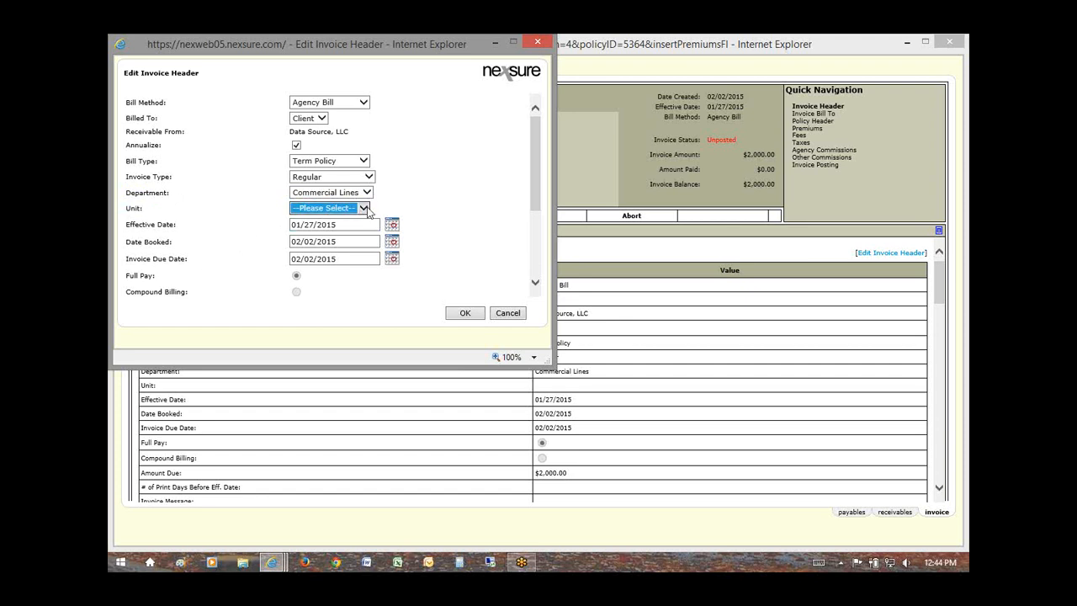
click(392, 210)
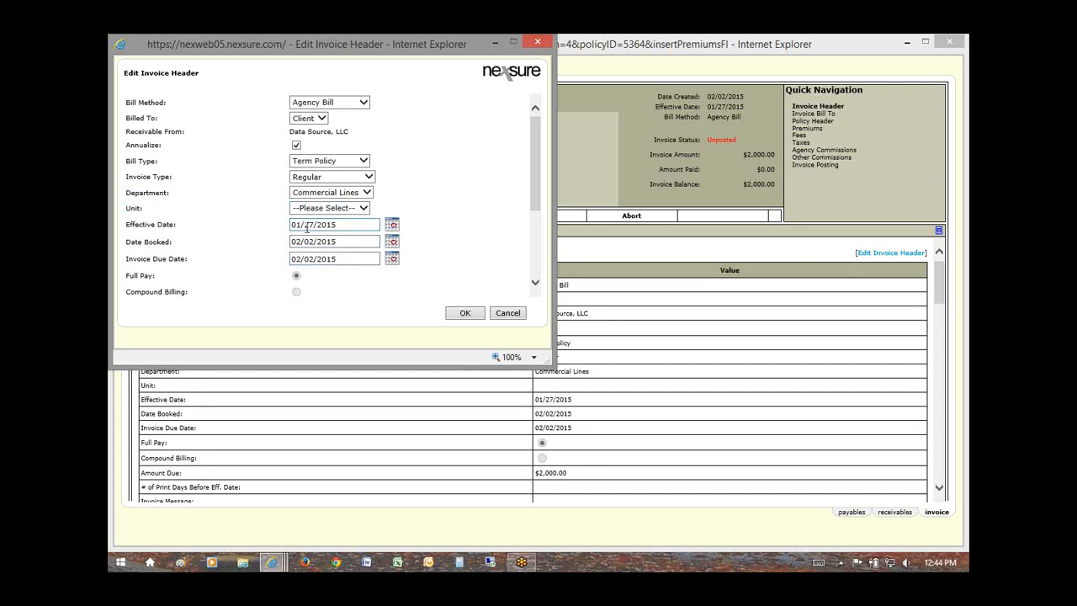
Step: Change Date Booked to 01/27/2015 using the calendar's January 2015 view
drag(314, 224, 291, 224)
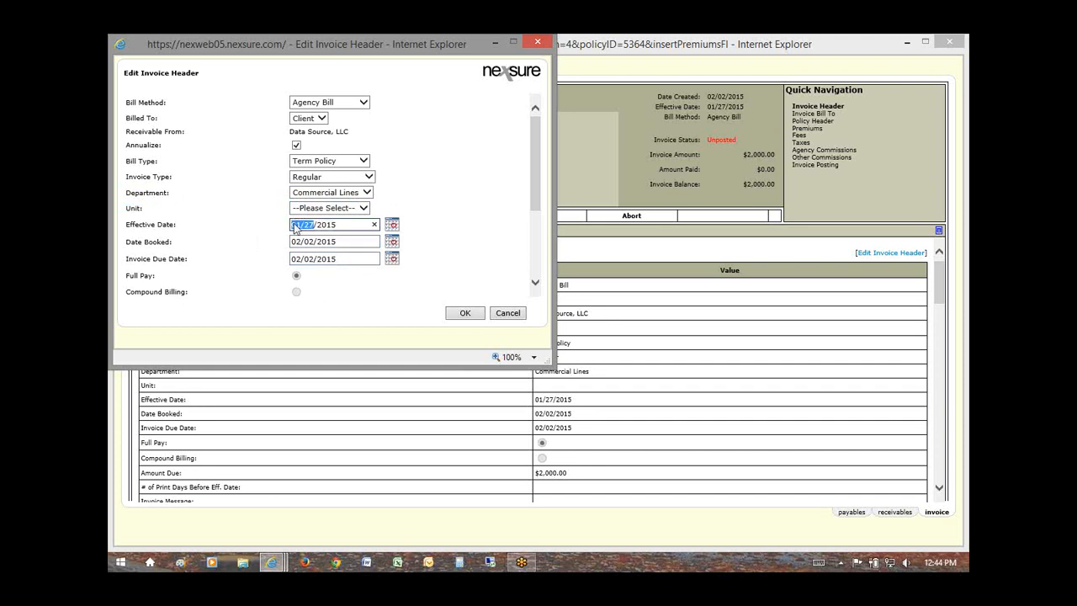
click(339, 241)
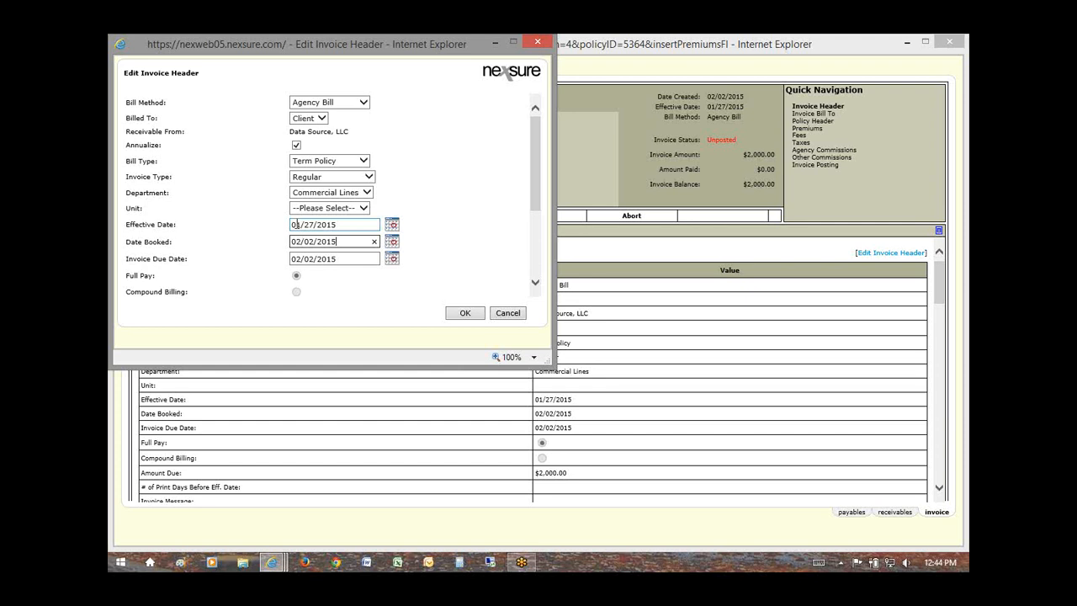
drag(337, 242, 280, 247)
click(390, 242)
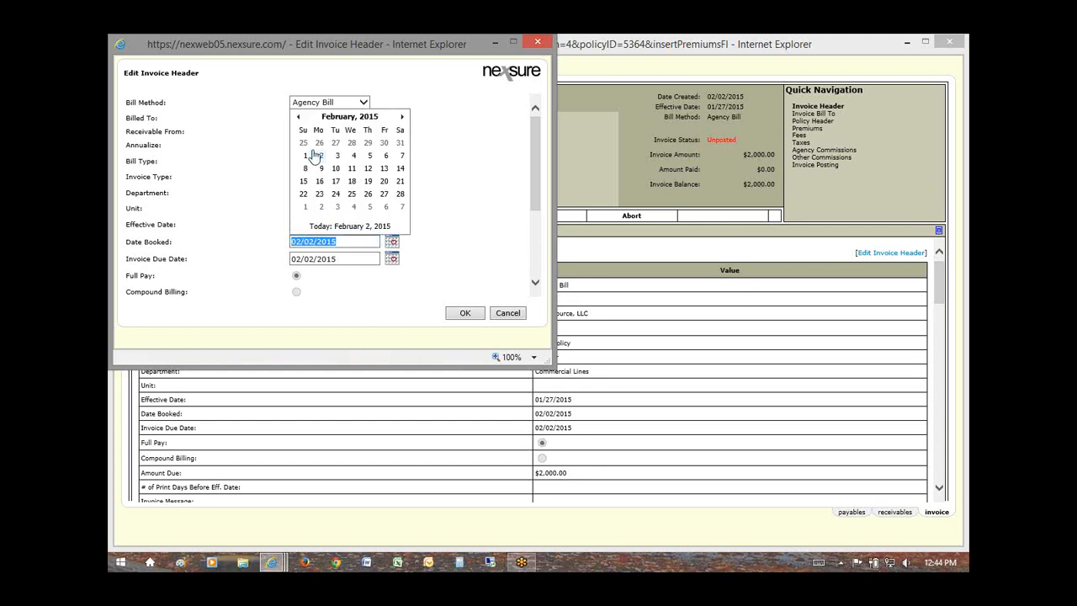
click(299, 118)
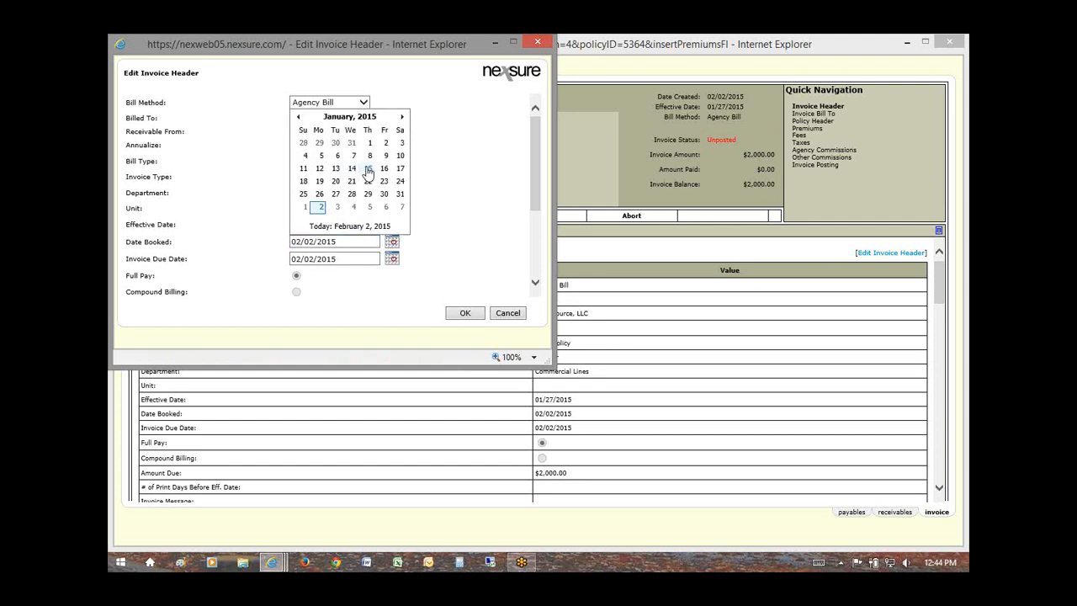
click(335, 193)
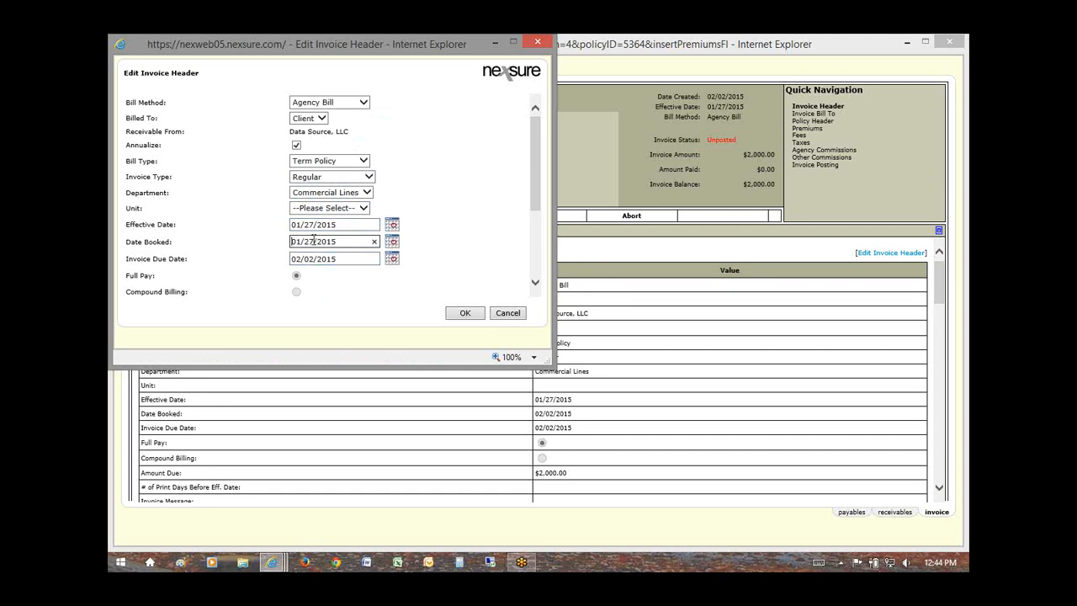
double_click(313, 240)
Step: Compare Date Booked with the effective date and check the 02/02/2015 invoice due date
click(311, 224)
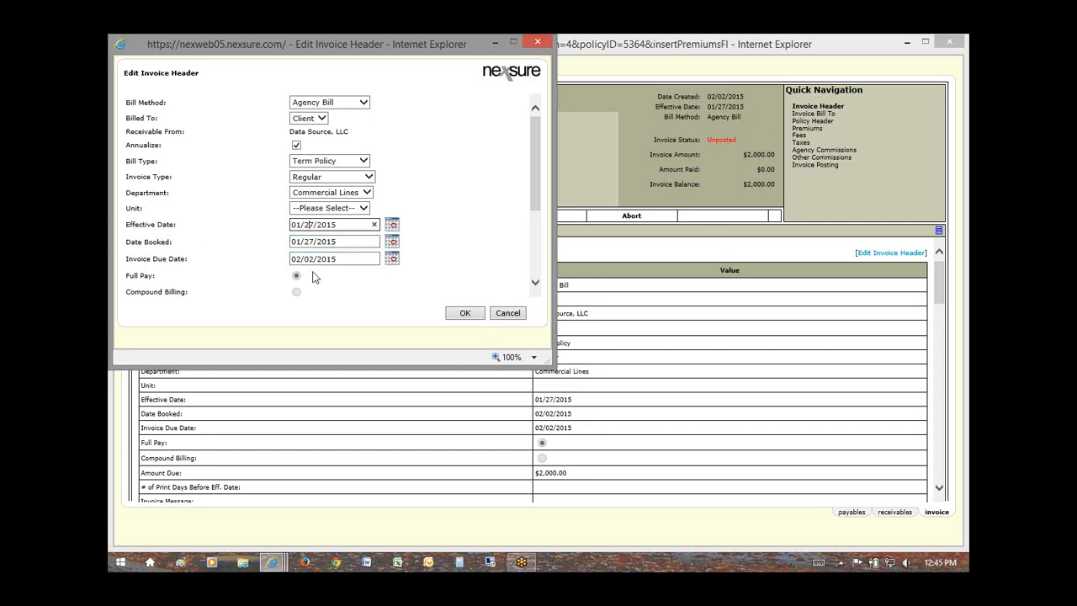
click(345, 241)
drag(345, 242, 295, 244)
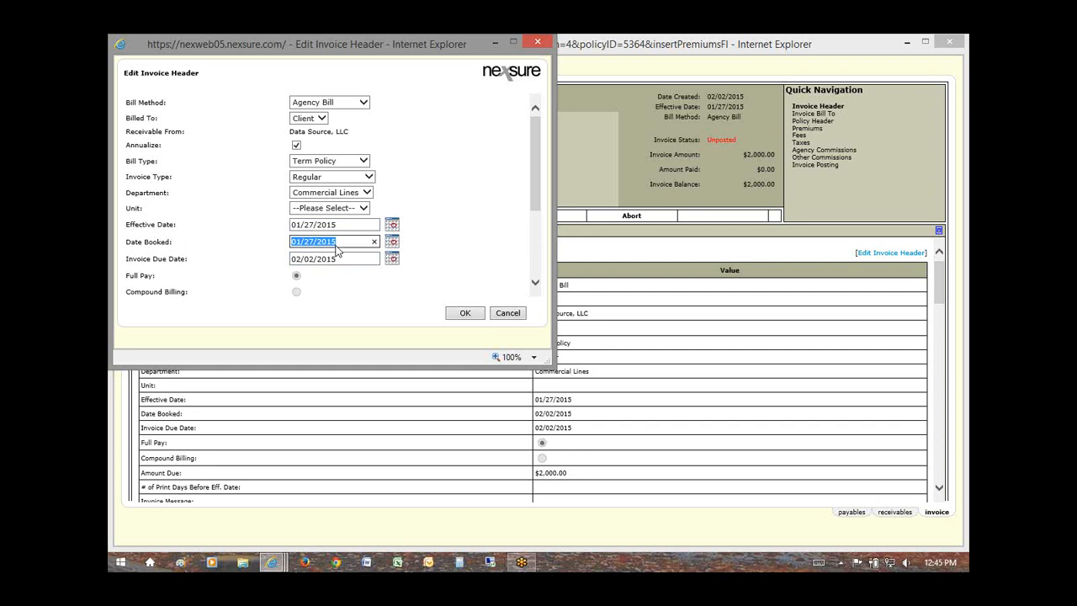
click(330, 244)
click(155, 258)
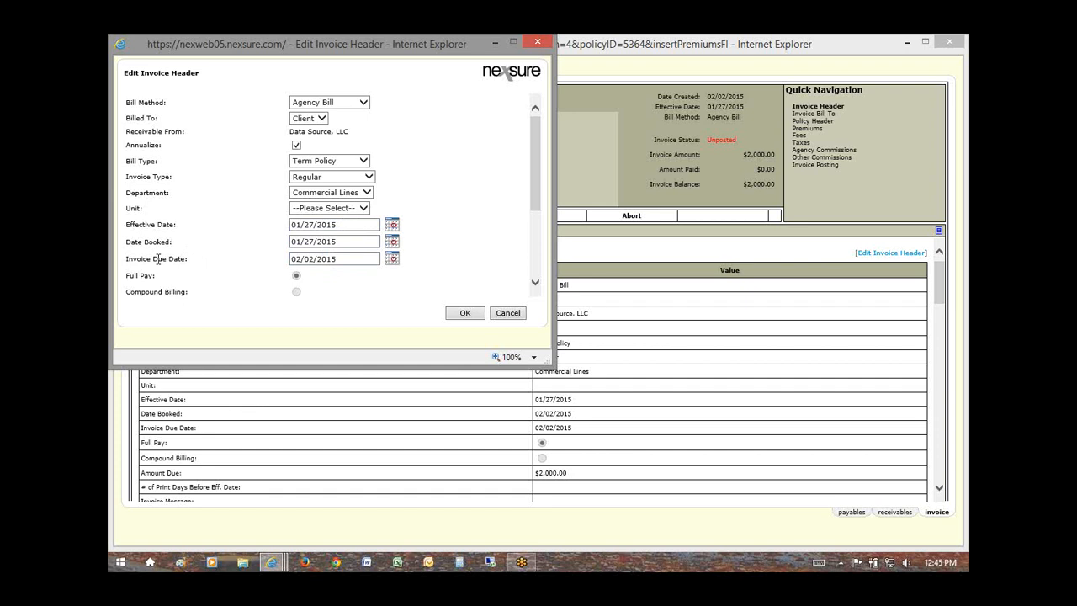
click(324, 258)
double_click(304, 258)
drag(303, 258, 292, 260)
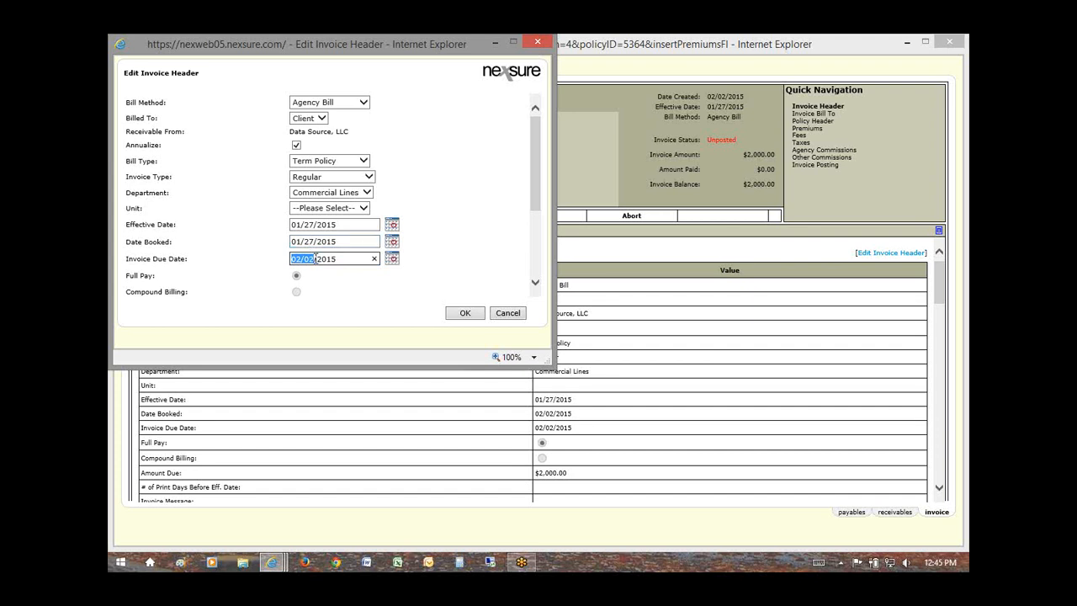
click(312, 258)
drag(311, 259, 290, 260)
drag(536, 153, 517, 233)
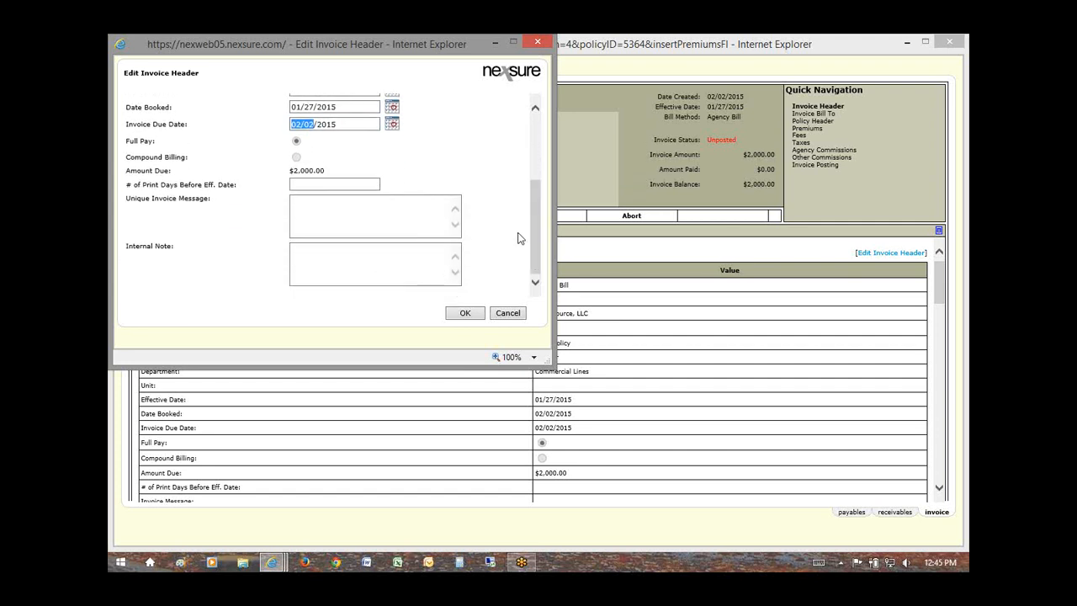
drag(326, 172, 291, 170)
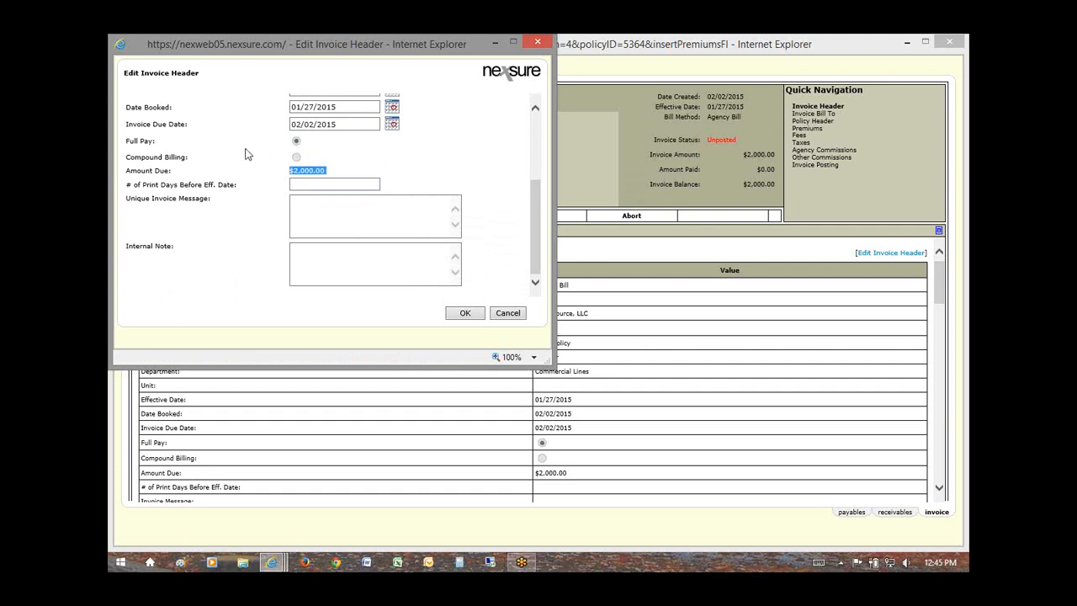
click(303, 183)
mouse_move(325, 171)
mouse_down()
mouse_move(294, 172)
mouse_move(316, 185)
mouse_up()
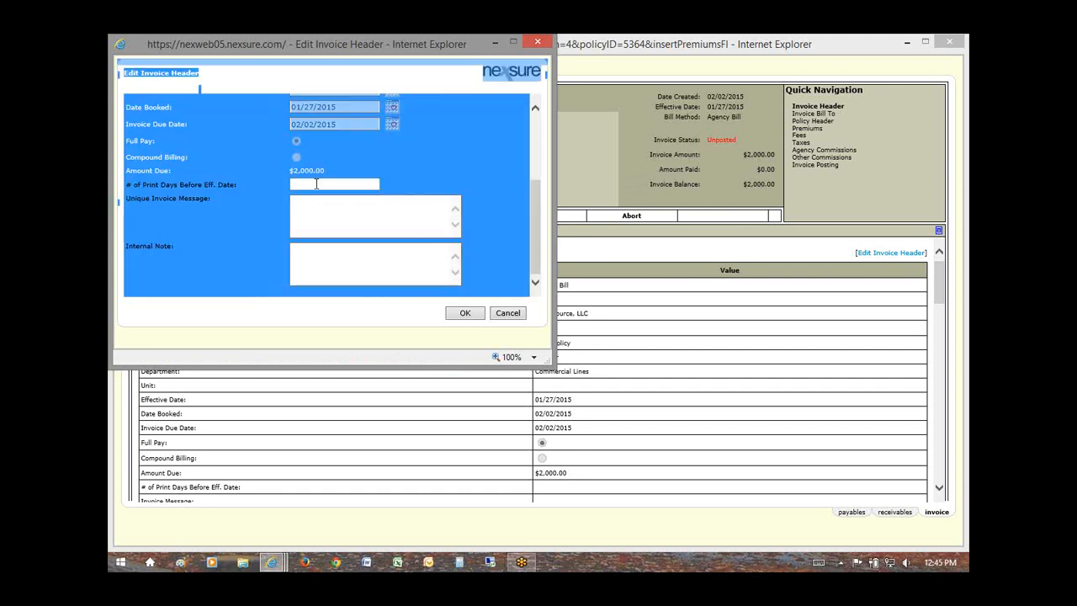
click(316, 184)
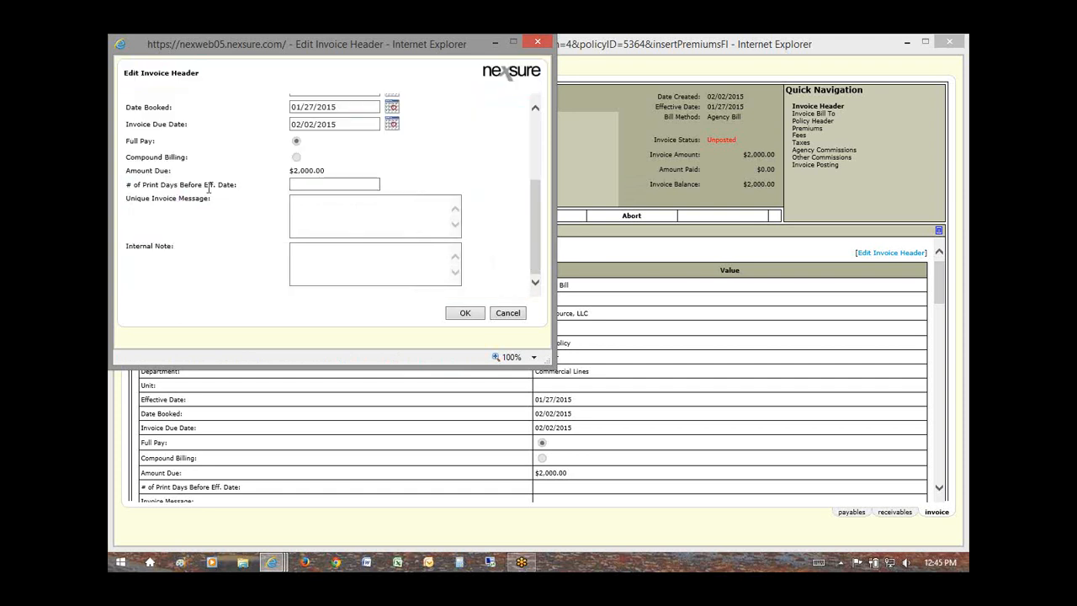
drag(237, 186, 186, 189)
scroll(236, 194, up, 3)
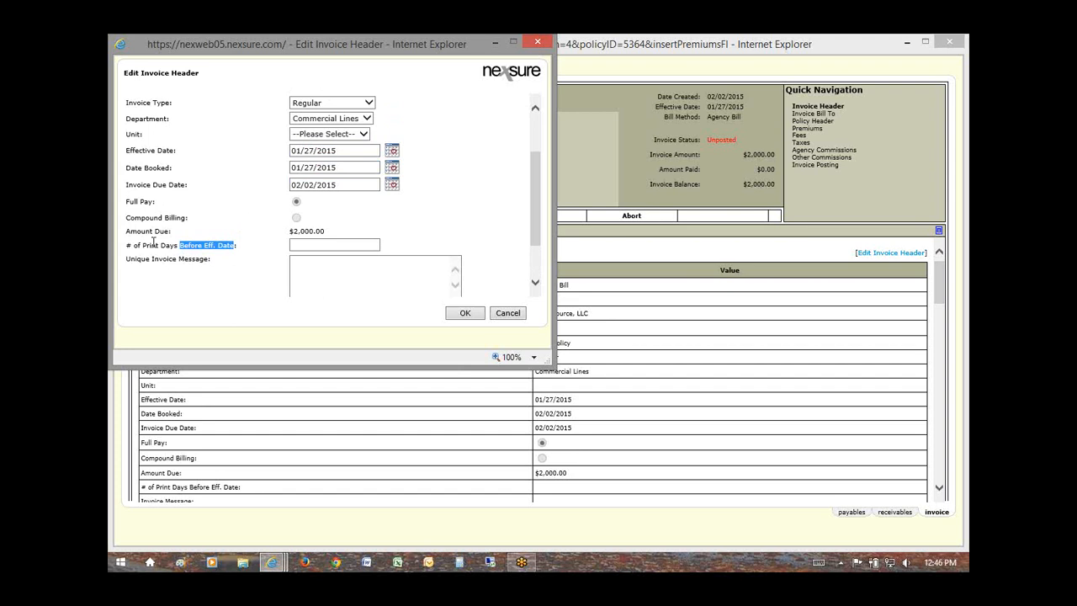
Step: Enter 30 print days before effective date, comparing it with the effective date, then select it for removal
click(318, 243)
text(30)
drag(312, 245, 291, 244)
click(304, 245)
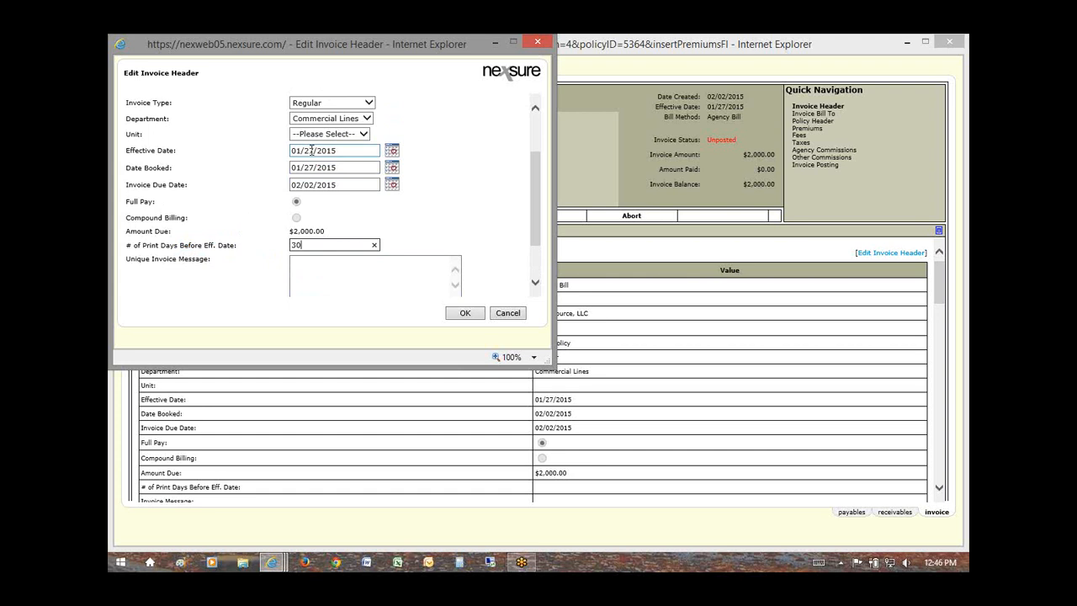
drag(313, 149, 291, 151)
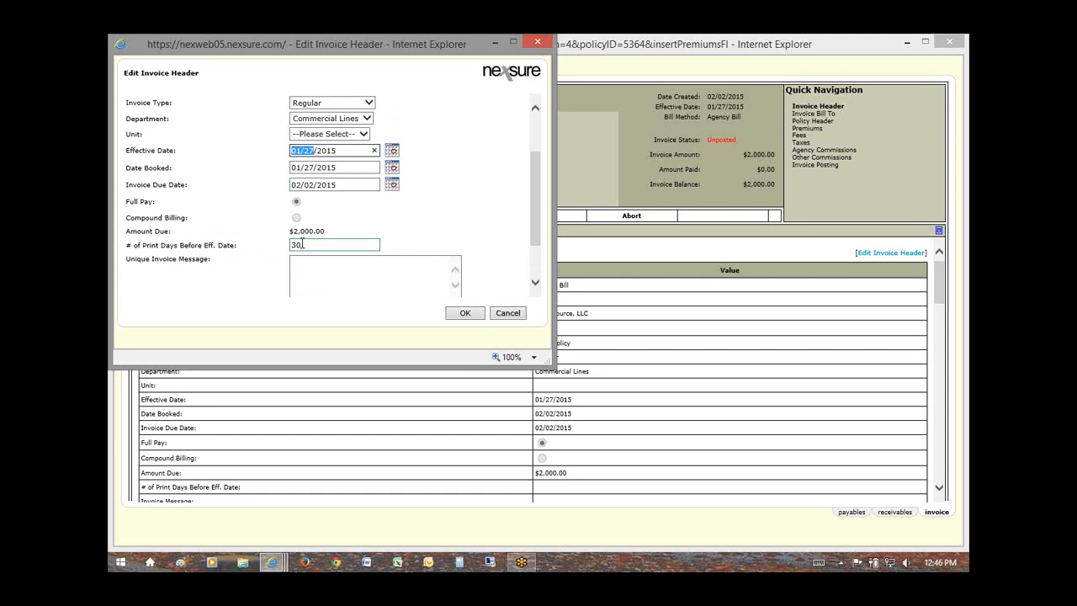
click(302, 244)
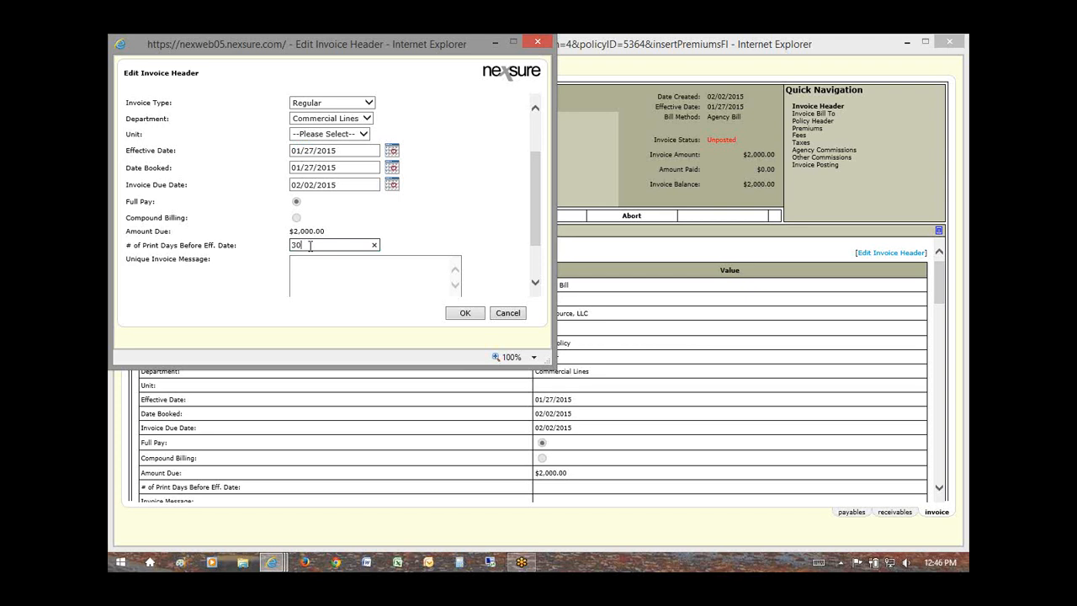
drag(310, 245, 290, 246)
click(300, 259)
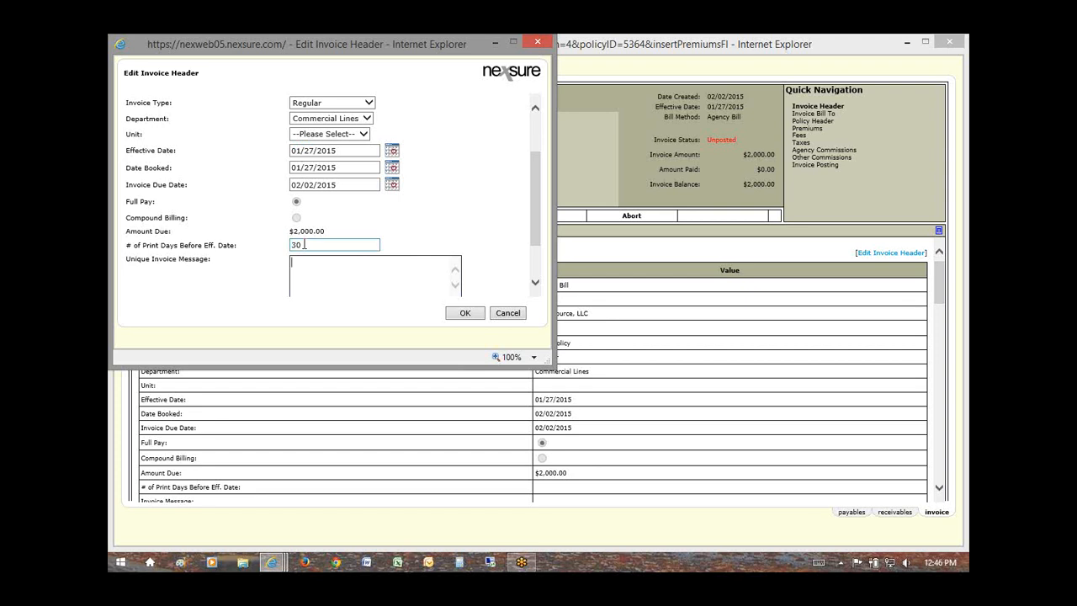
double_click(295, 244)
click(313, 244)
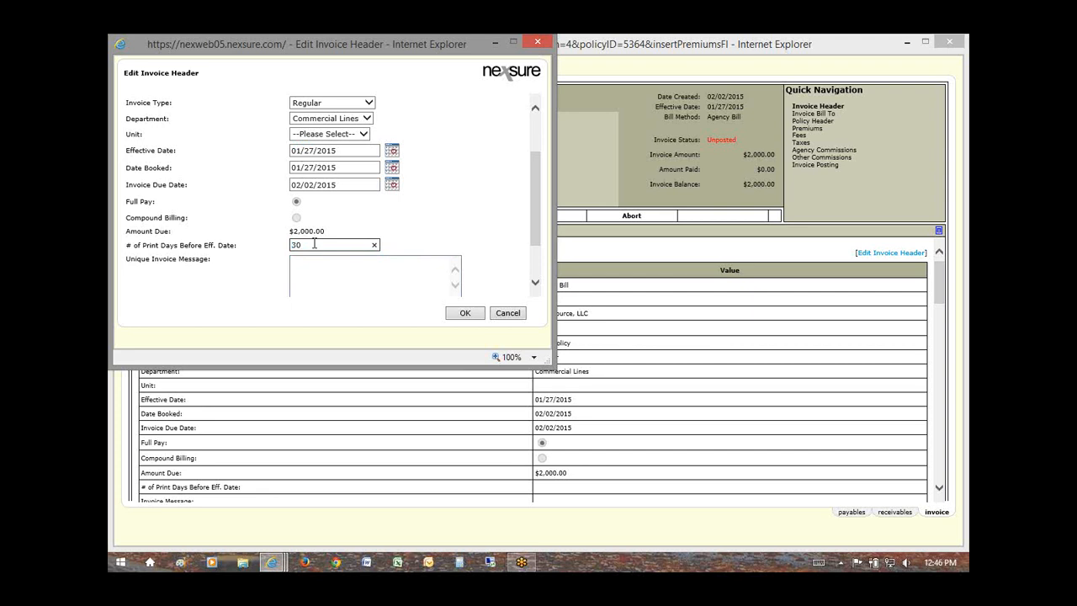
drag(314, 244, 266, 255)
Step: Enter invoice message 'Thank you for your business!' and internal note '15/16 Comm Package', then save
drag(535, 207, 540, 249)
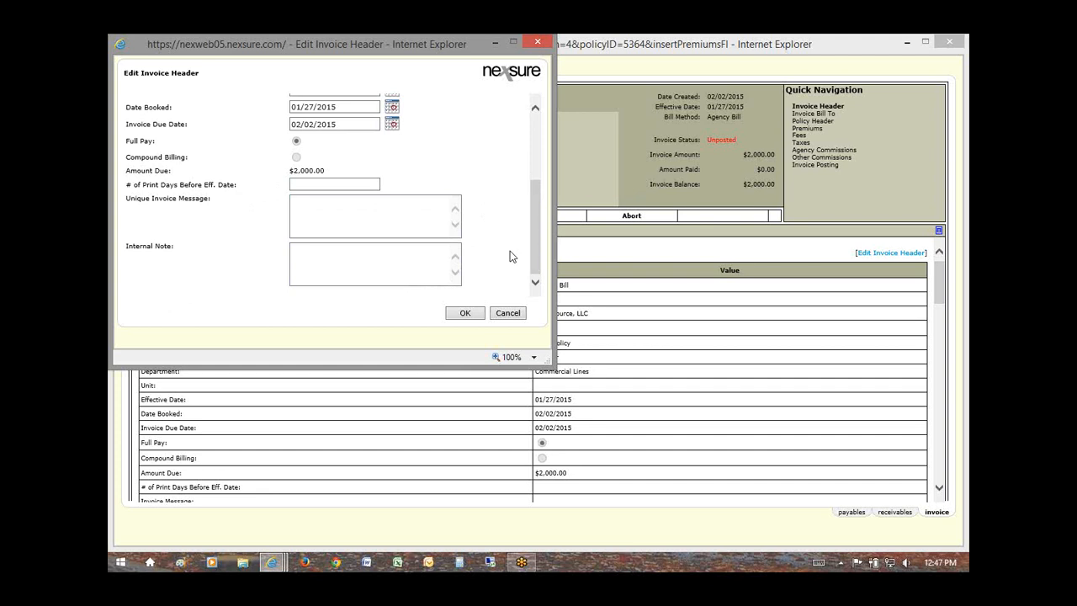
click(312, 208)
text(Thank you for your b)
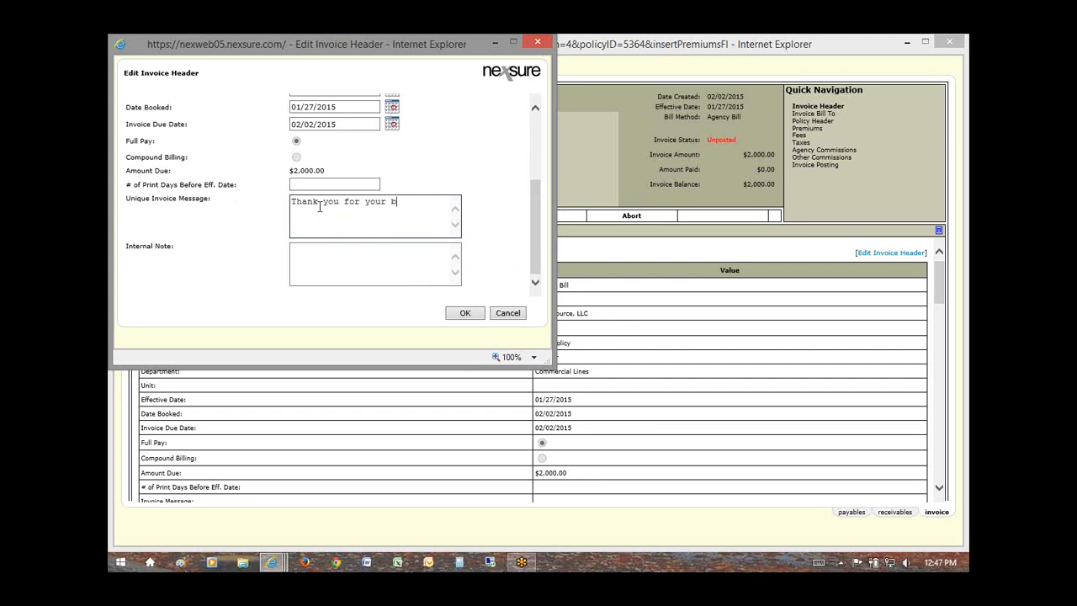
text(usiness!)
click(314, 255)
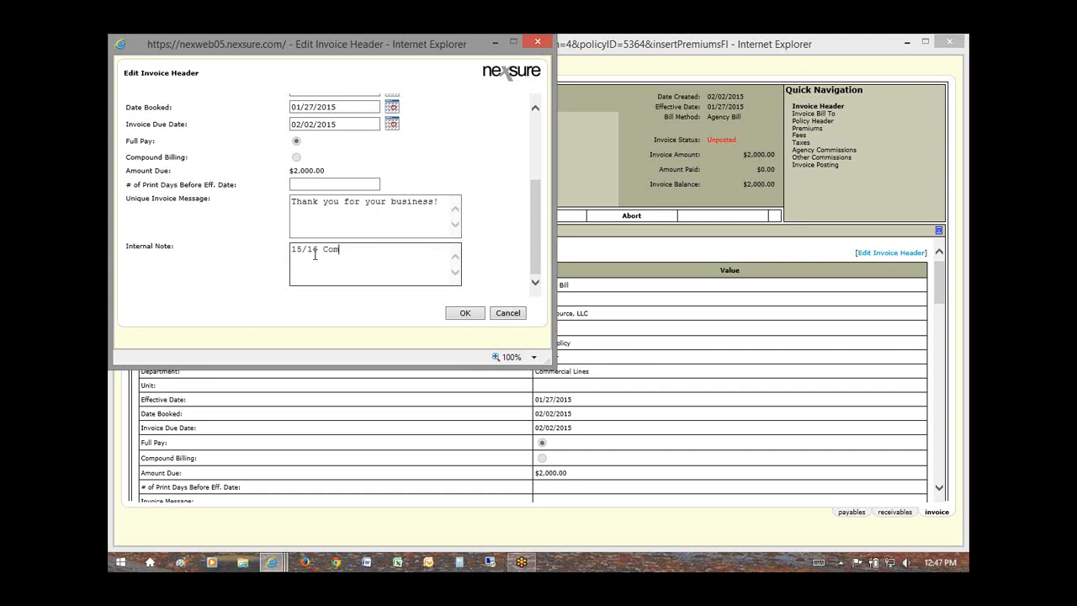
text(15/16 Comm Package)
scroll(538, 229, up, 2)
scroll(534, 221, down, 2)
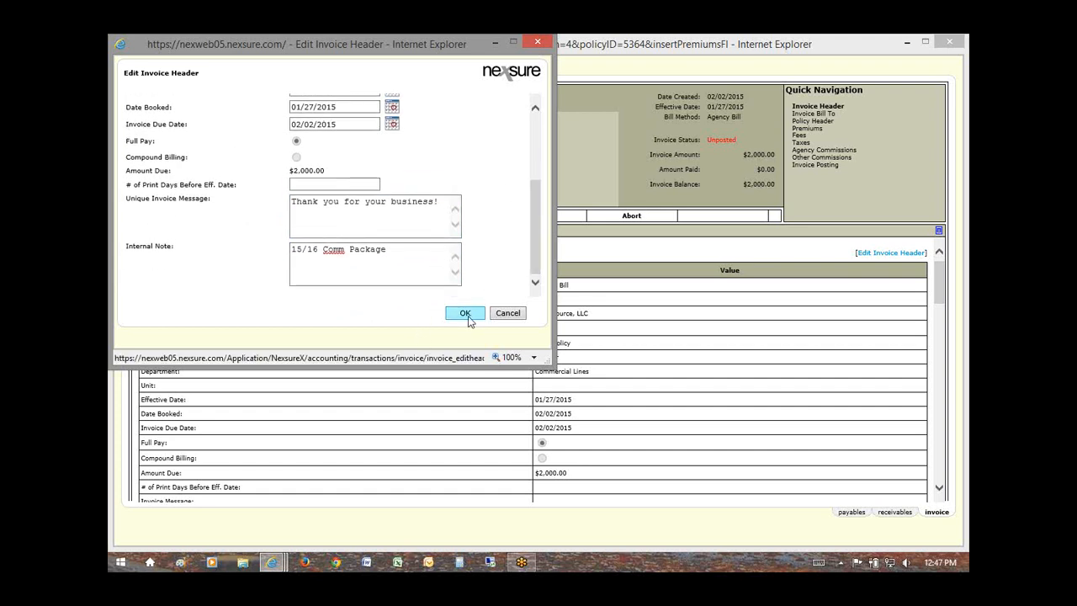
click(468, 317)
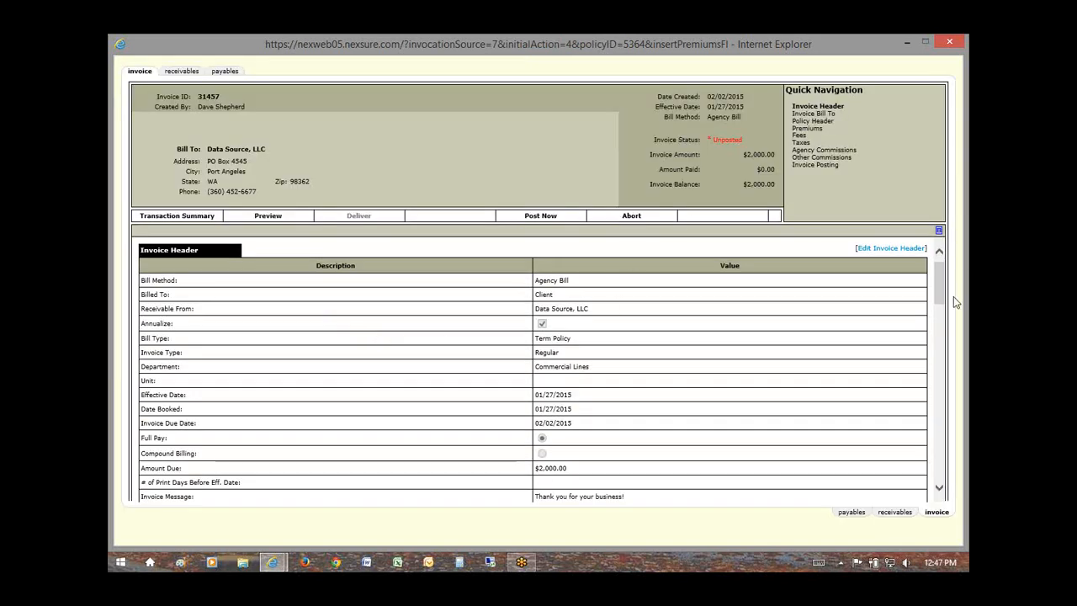
drag(941, 286, 943, 289)
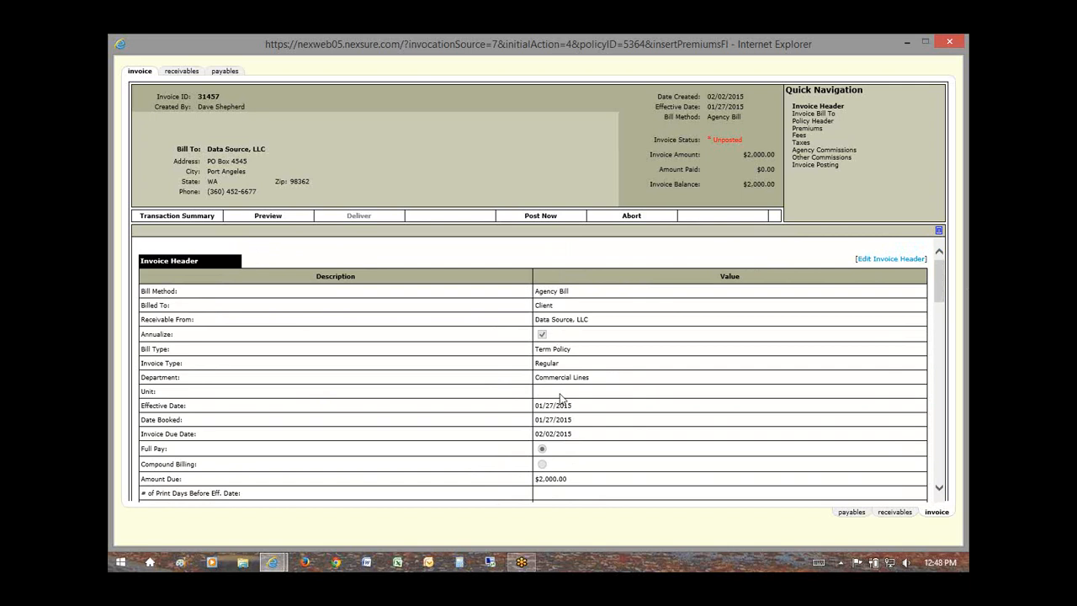
drag(579, 420, 537, 423)
drag(941, 288, 941, 316)
drag(535, 350, 589, 369)
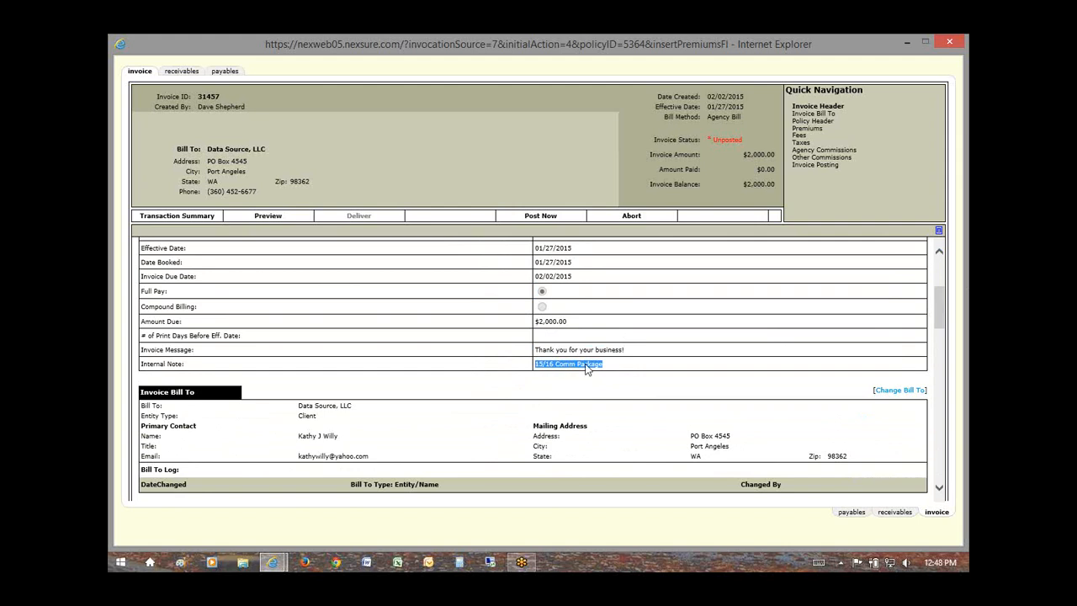
mouse_move(940, 313)
mouse_down()
mouse_move(935, 290)
mouse_move(935, 334)
mouse_up()
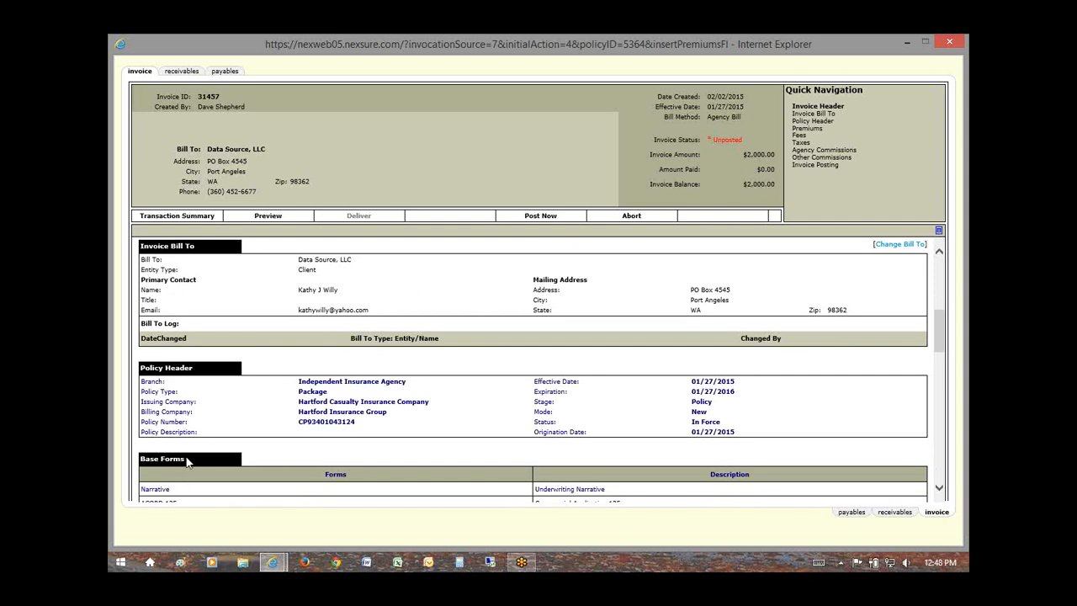
drag(937, 339, 950, 264)
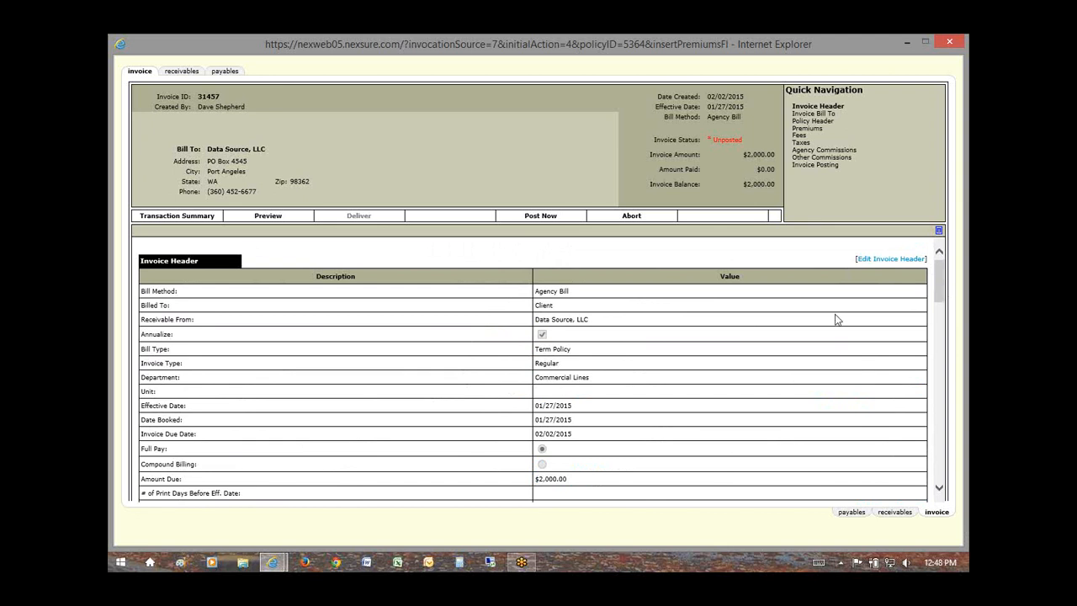
scroll(837, 328, down, 3)
scroll(841, 339, up, 4)
Step: Jump through the Invoice Header, Bill To, Policy Header and Premiums sections via Quick Navigation
click(807, 129)
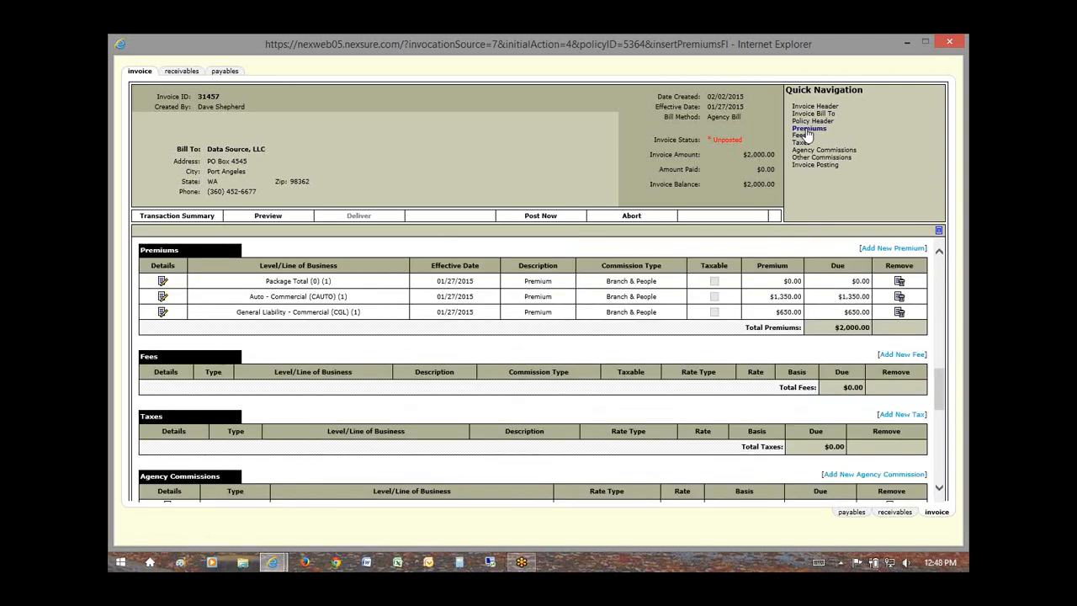
drag(788, 88, 825, 87)
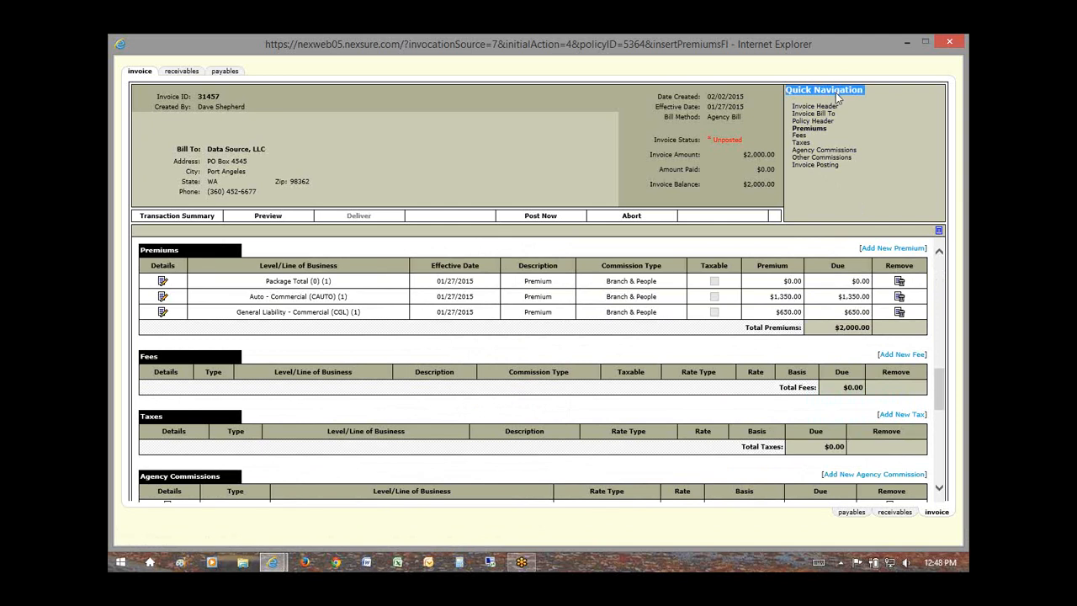
click(812, 113)
click(815, 106)
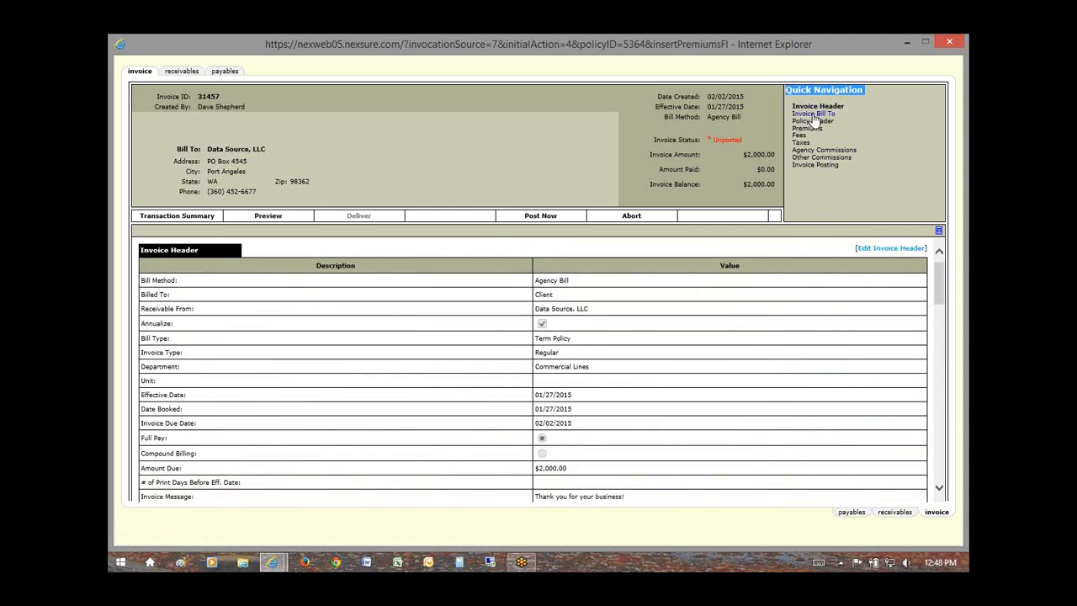
click(812, 114)
click(811, 121)
click(807, 128)
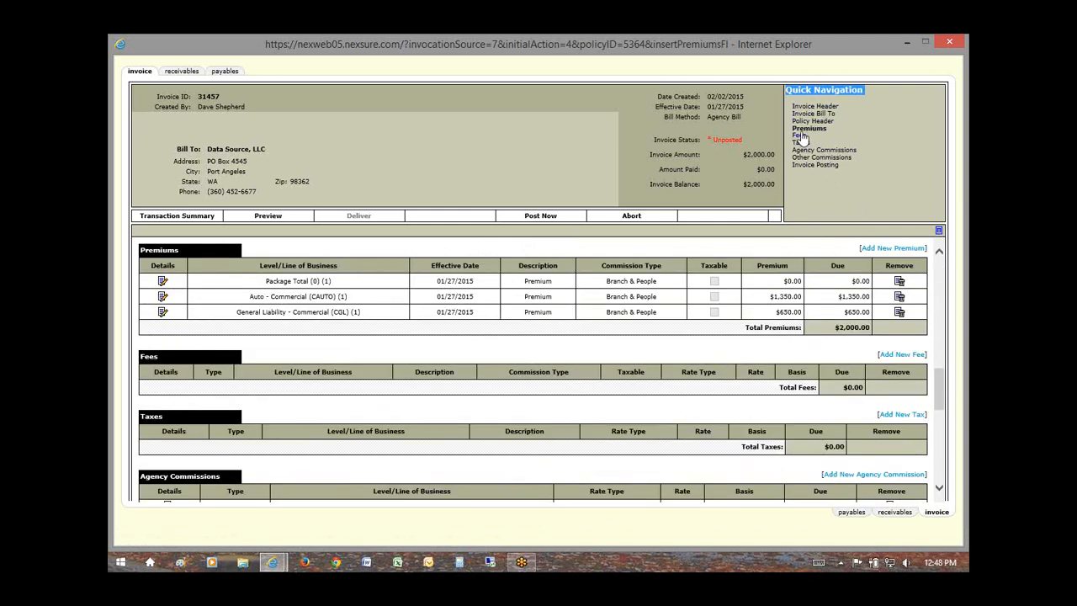
Step: Visit the Fees, Taxes and commission sections, then show the invoice's GL posting entries
click(800, 136)
click(801, 142)
click(803, 150)
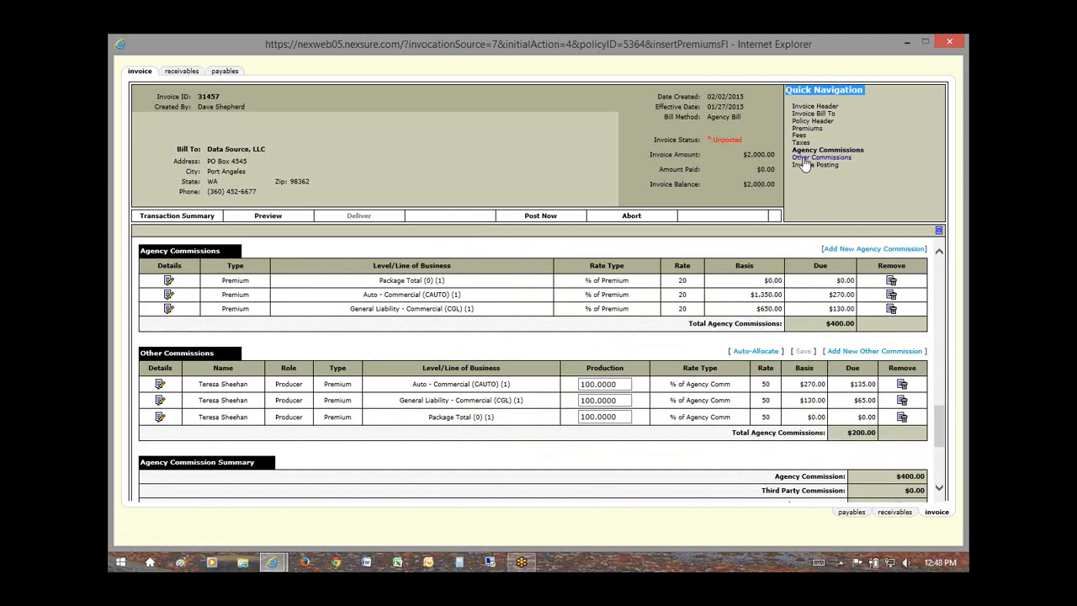
click(805, 158)
click(801, 136)
click(803, 122)
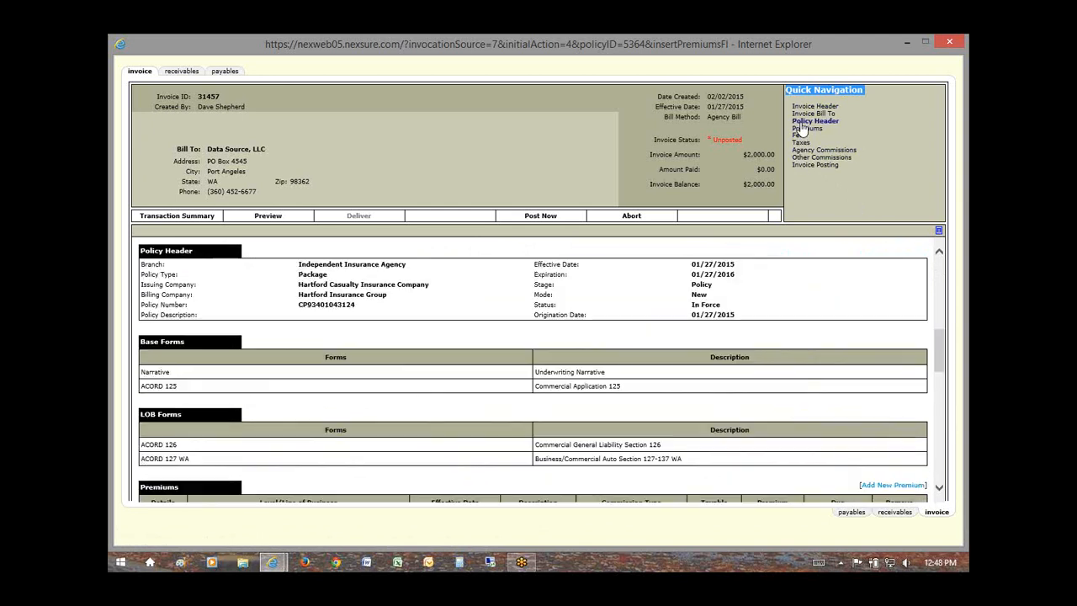
click(823, 166)
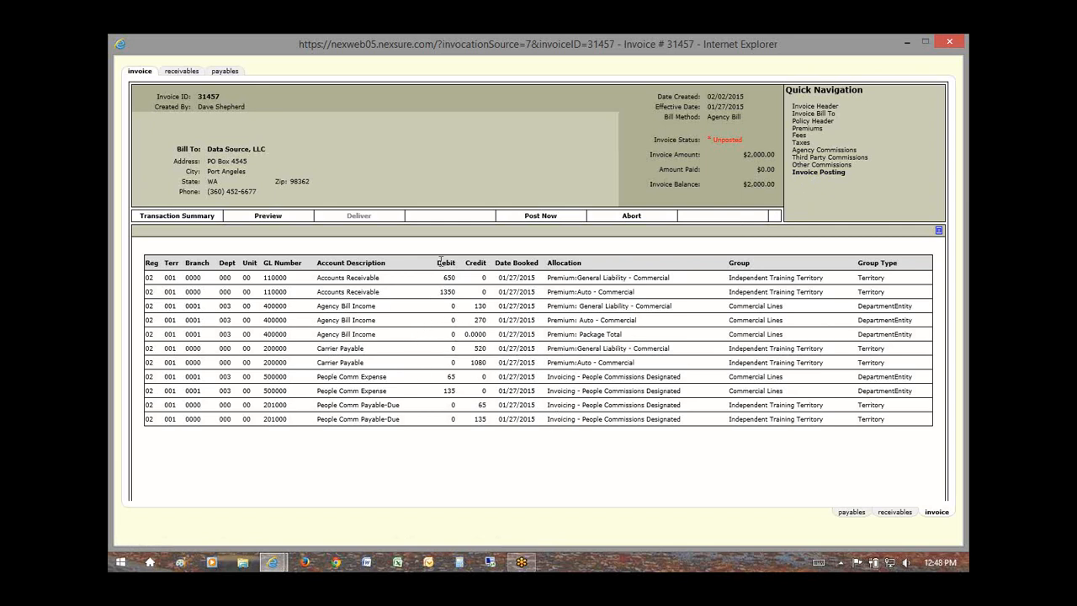
drag(440, 262, 455, 261)
double_click(449, 278)
click(454, 285)
drag(455, 277, 443, 279)
drag(584, 292, 603, 279)
drag(476, 307, 476, 320)
click(476, 321)
click(468, 334)
drag(579, 334, 619, 339)
drag(490, 337, 452, 339)
click(478, 347)
drag(487, 362, 488, 406)
drag(448, 377, 452, 392)
drag(288, 406, 269, 362)
drag(264, 263, 274, 265)
click(150, 277)
key(ctrl+a)
click(151, 279)
double_click(169, 277)
drag(185, 278, 289, 281)
double_click(174, 276)
click(227, 321)
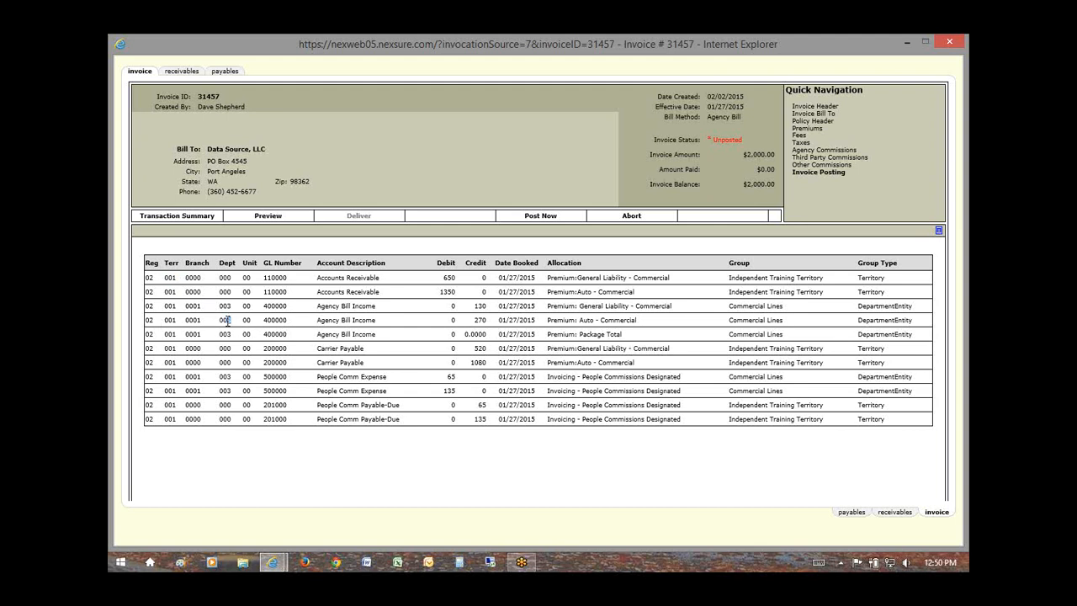
click(157, 325)
double_click(149, 321)
drag(175, 321, 170, 323)
drag(204, 324, 164, 323)
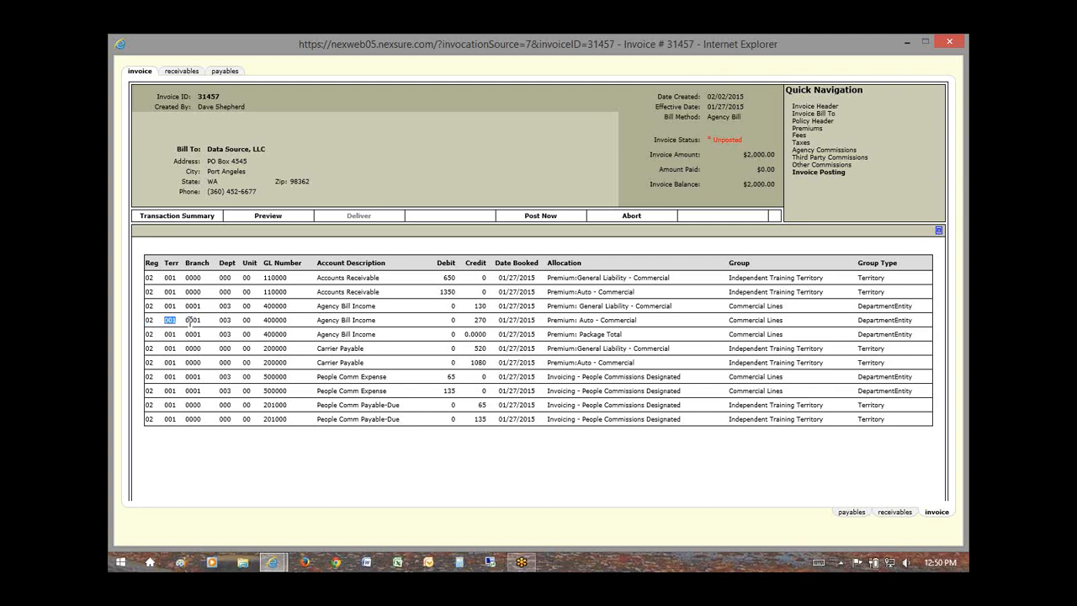
click(235, 328)
drag(199, 321, 186, 321)
mouse_move(276, 563)
click(806, 128)
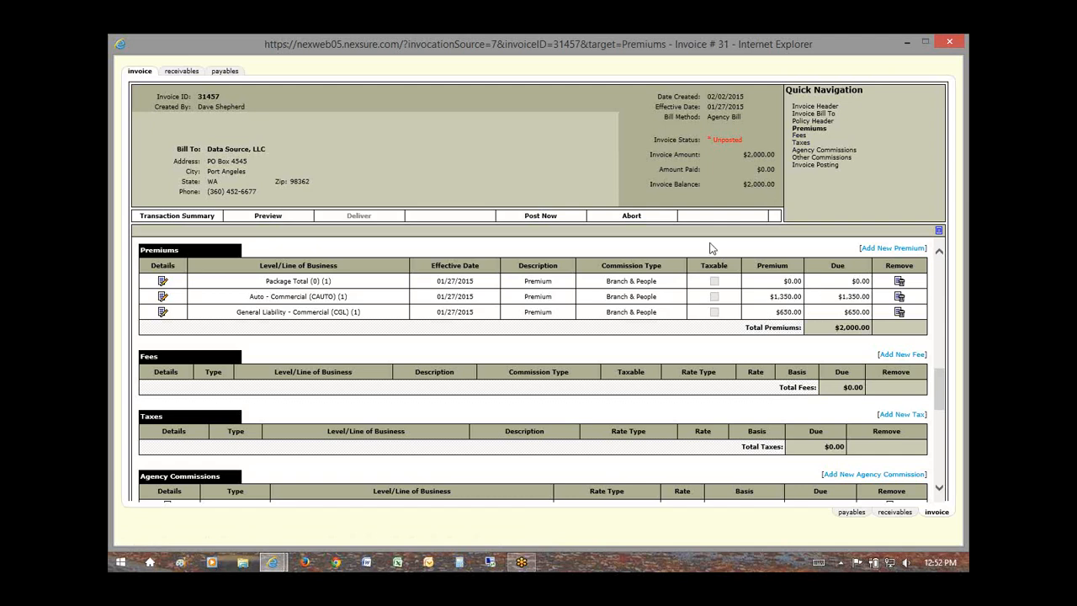
click(801, 150)
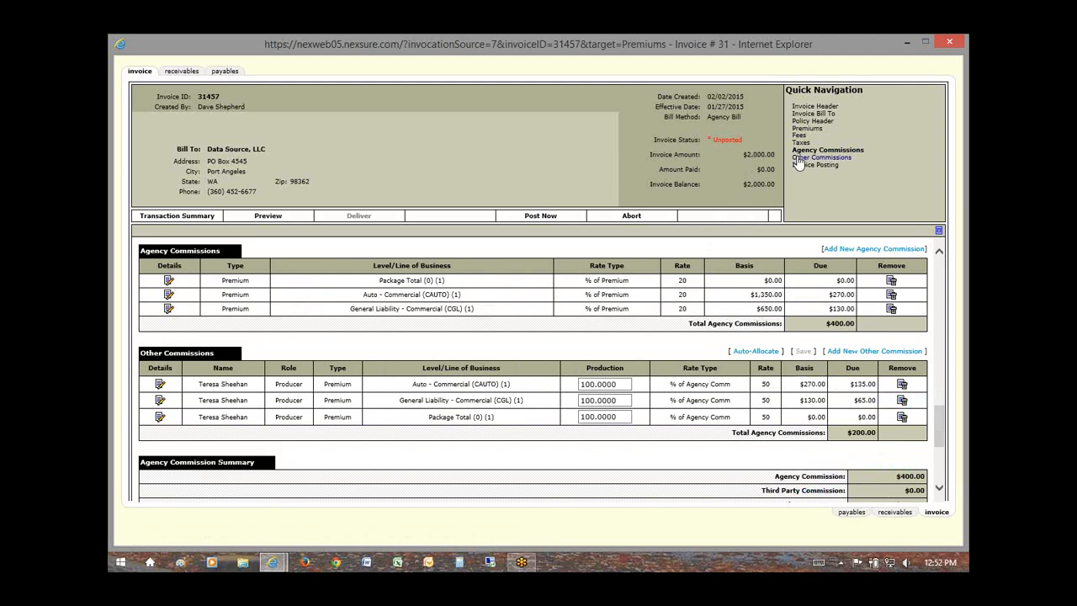
click(797, 158)
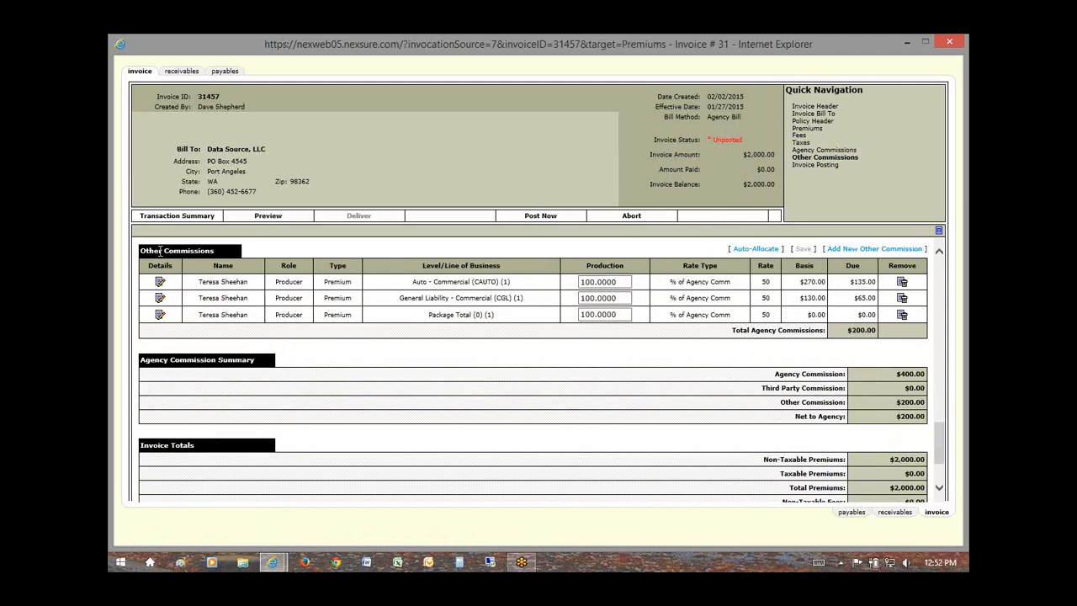
drag(143, 251, 215, 251)
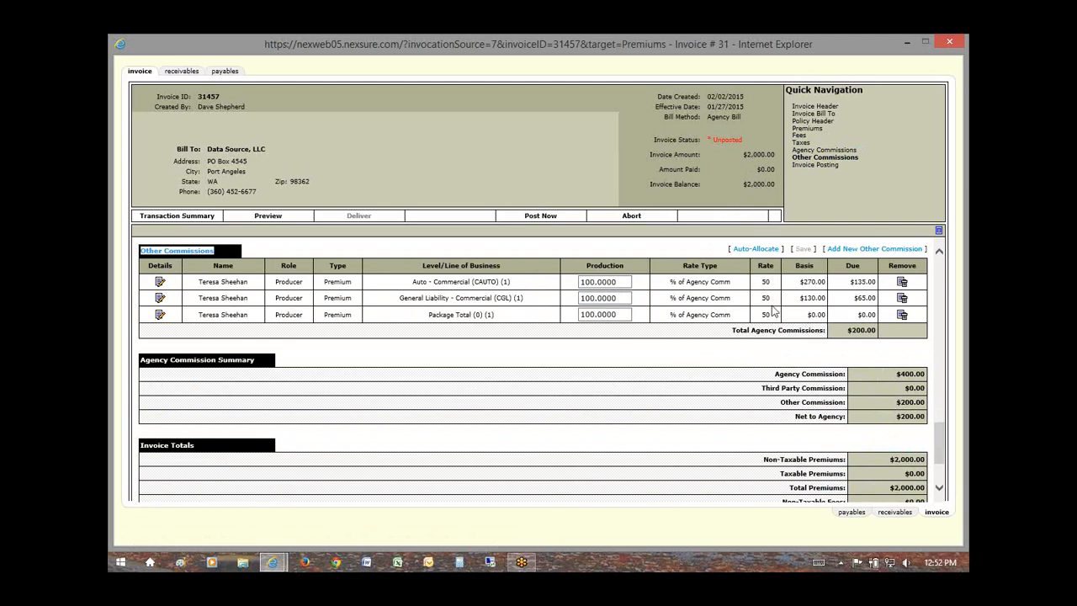
click(809, 150)
click(802, 143)
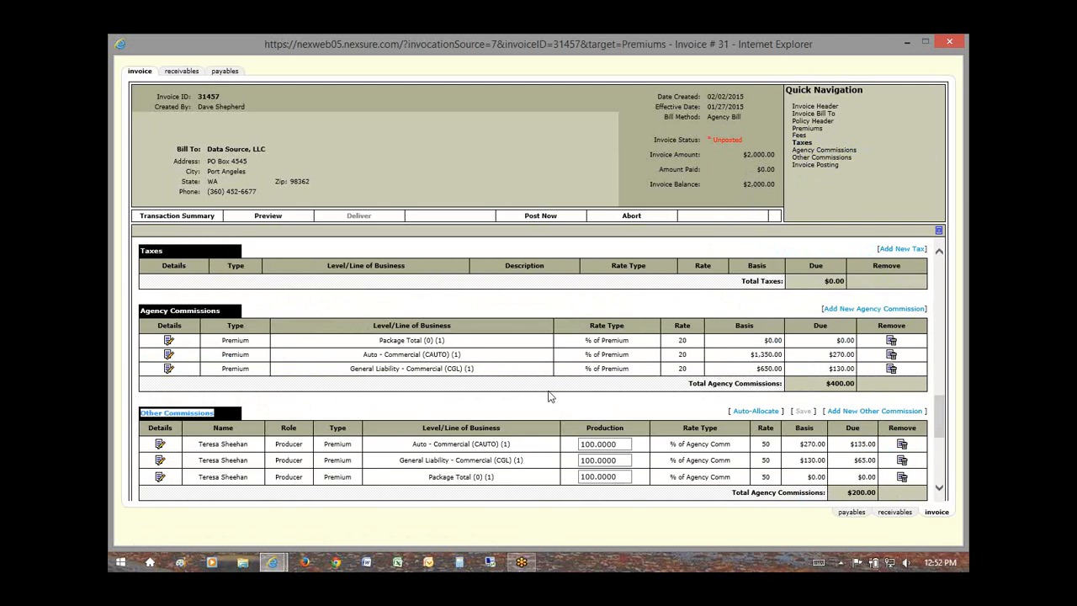
scroll(586, 412, down, 3)
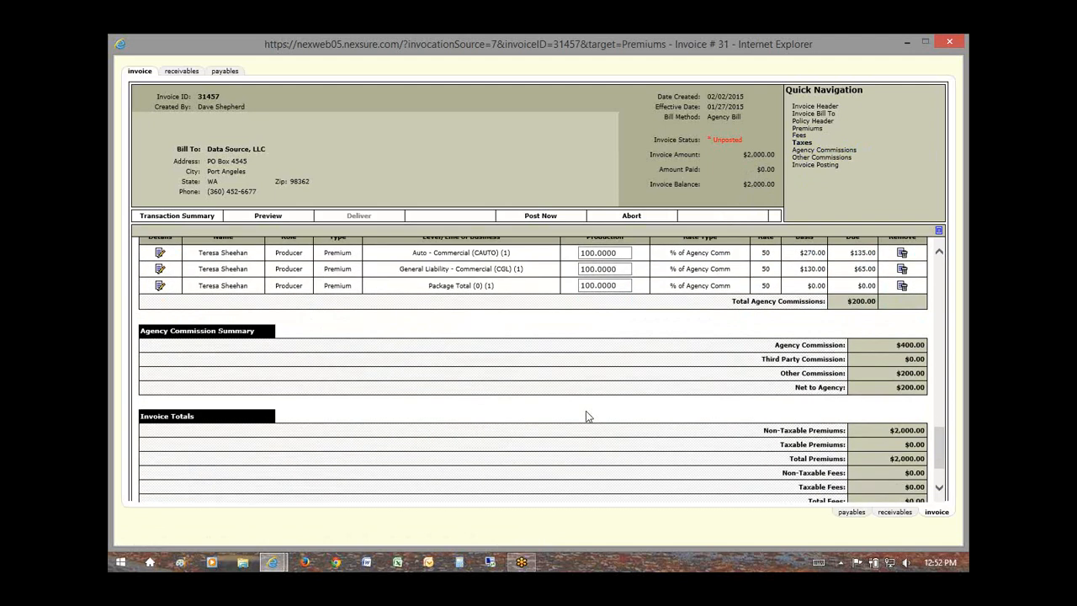
scroll(586, 410, up, 5)
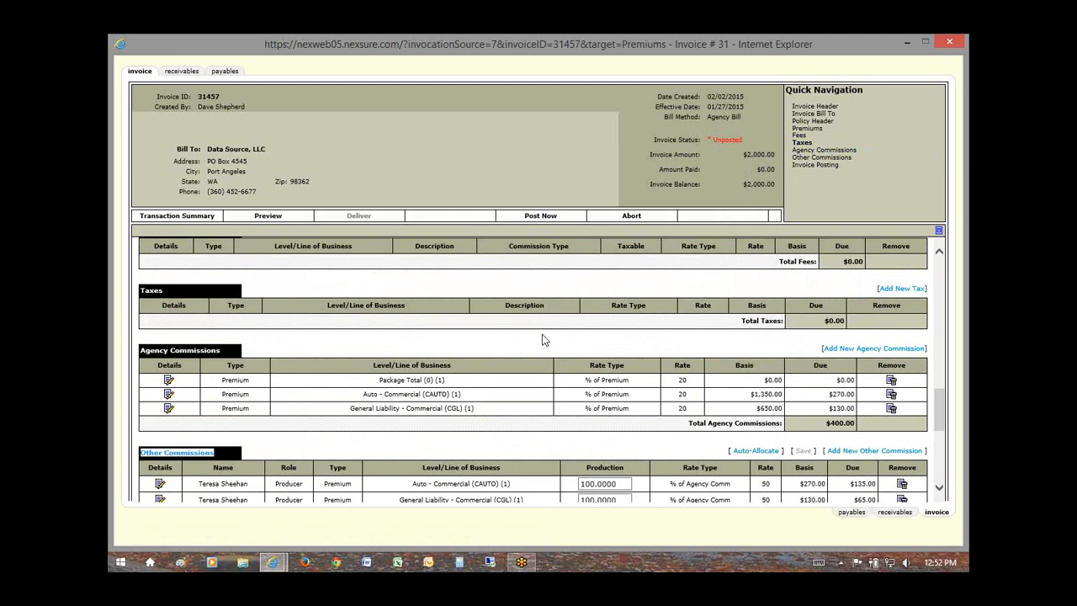
scroll(614, 360, up, 2)
scroll(627, 352, up, 1)
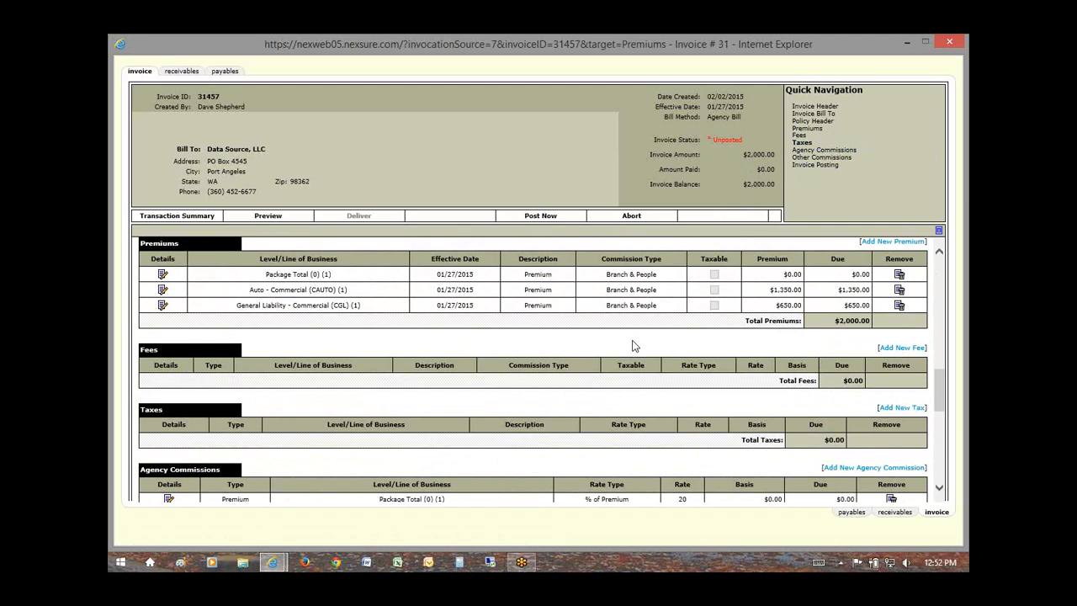
click(234, 145)
drag(259, 148, 256, 159)
Step: Post invoice 31457 with Post Now and review the locked-period warning in the popup
click(540, 216)
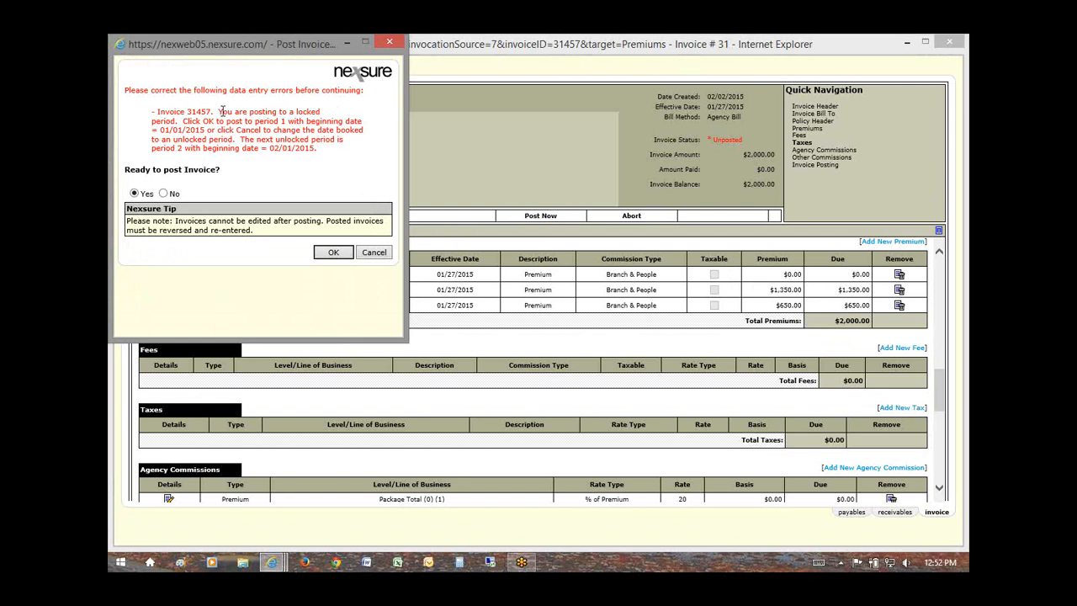
drag(220, 111, 248, 112)
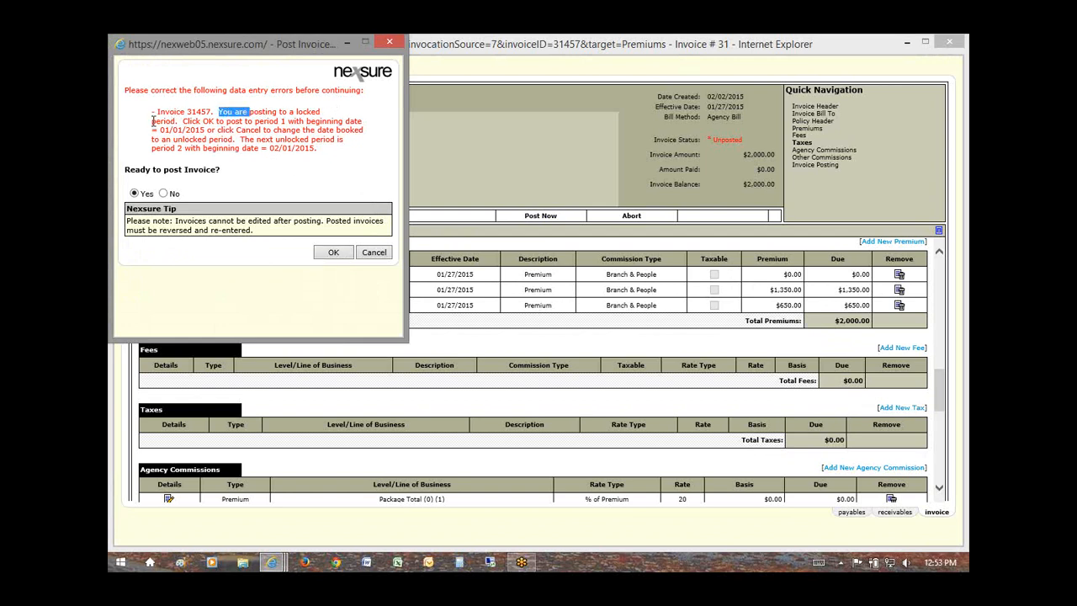
drag(153, 121, 175, 123)
double_click(307, 111)
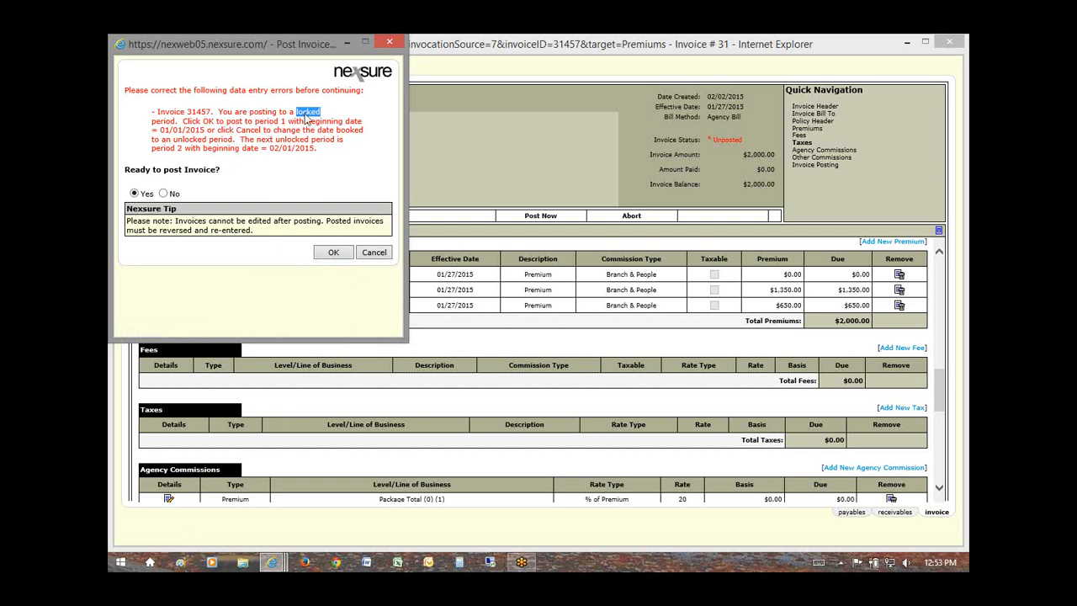
click(307, 119)
Step: Confirm posting invoice 31457 to period 1 with Yes selected
click(331, 253)
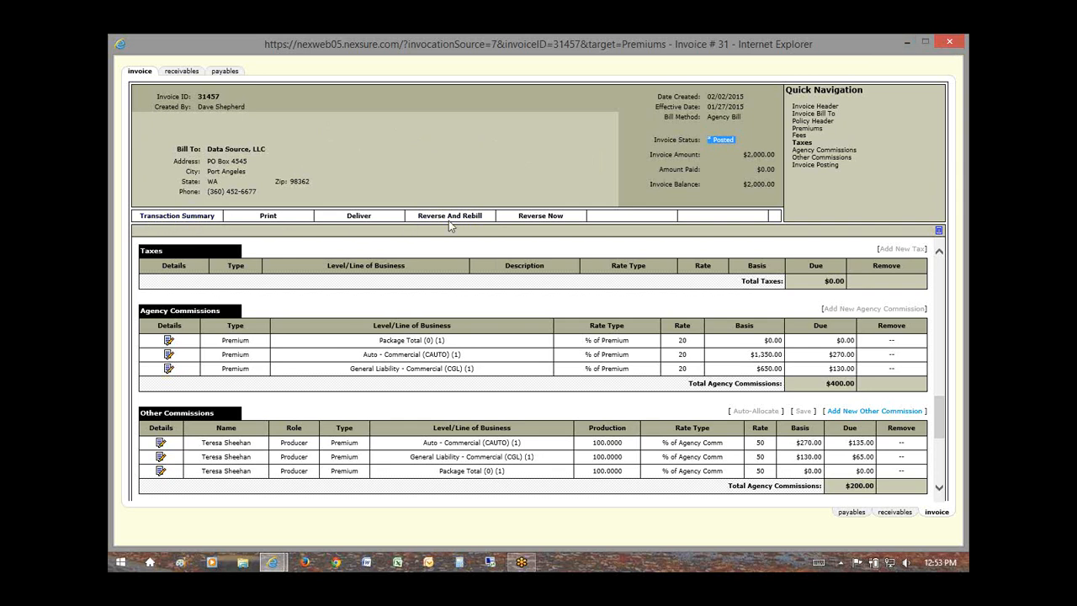
Step: Open Data Source, LLC's transaction summary and move back and forward until posted invoice 31457 appears
click(161, 218)
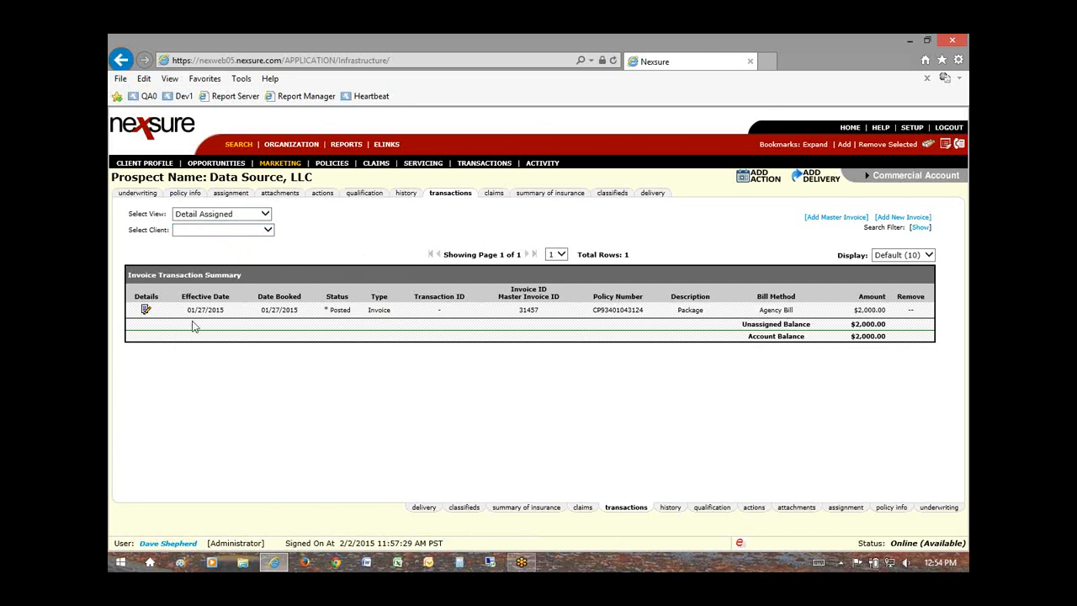
click(120, 62)
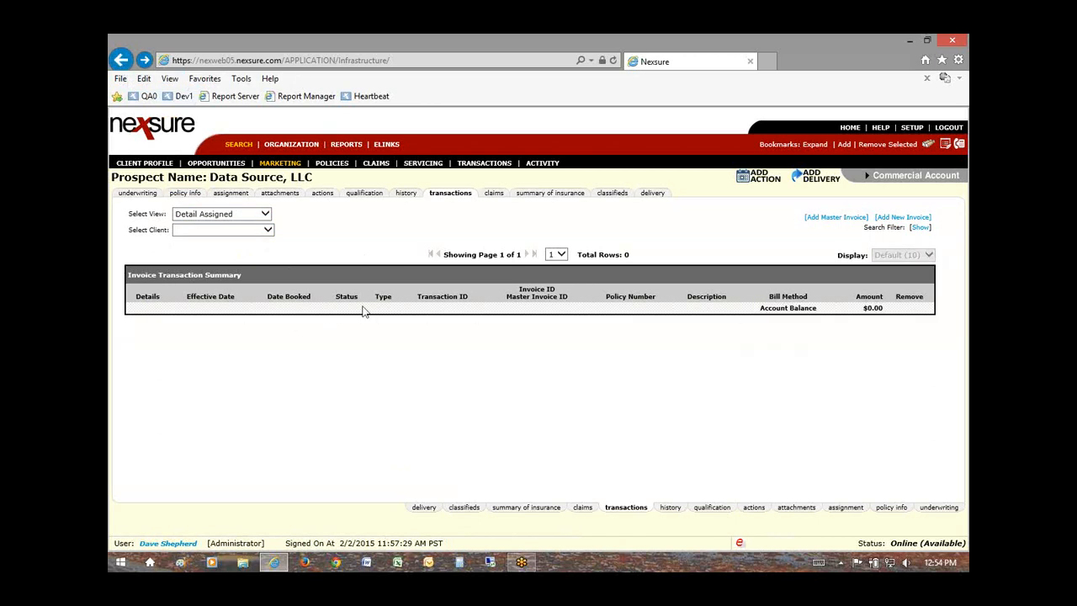
click(145, 61)
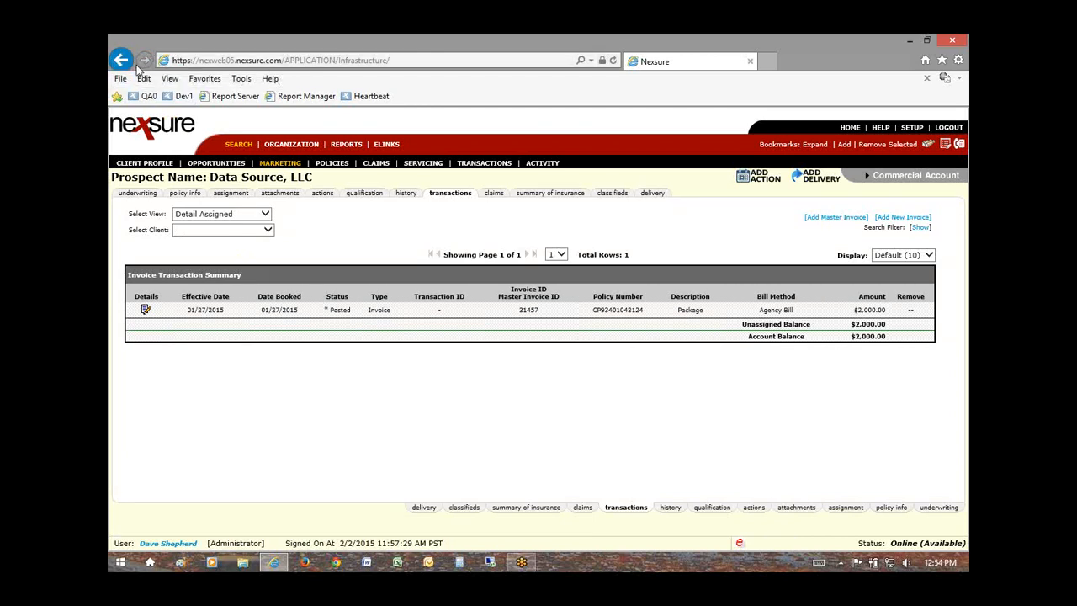
click(120, 59)
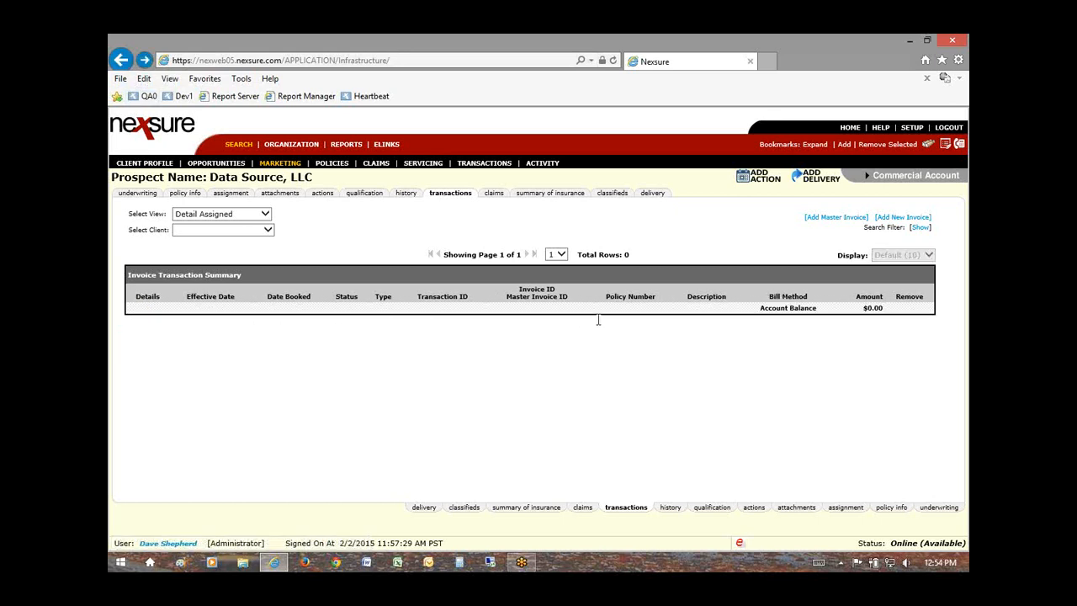
click(143, 59)
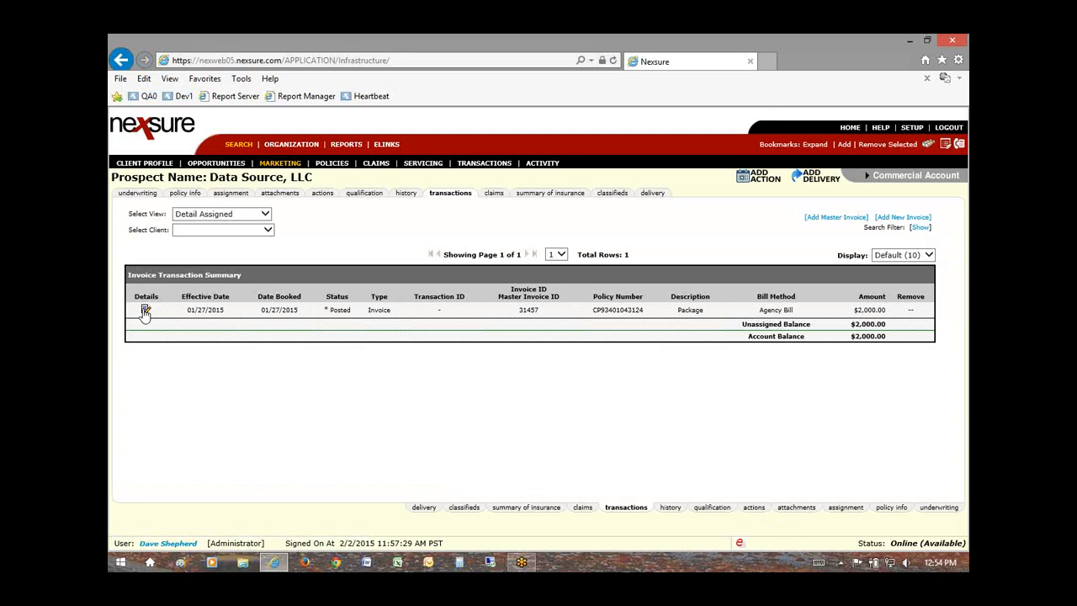
click(145, 311)
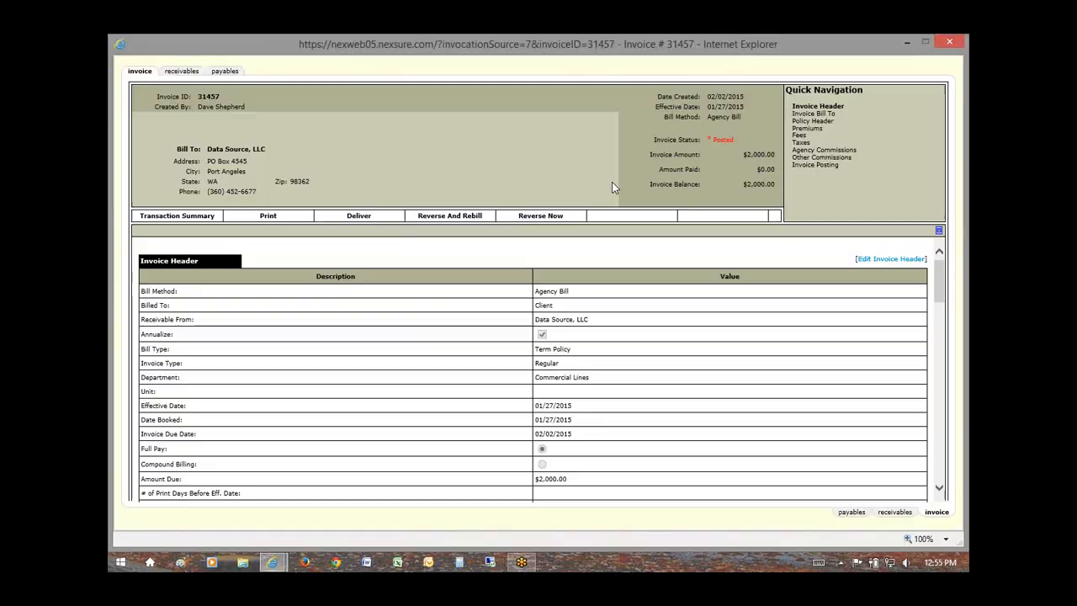
click(170, 217)
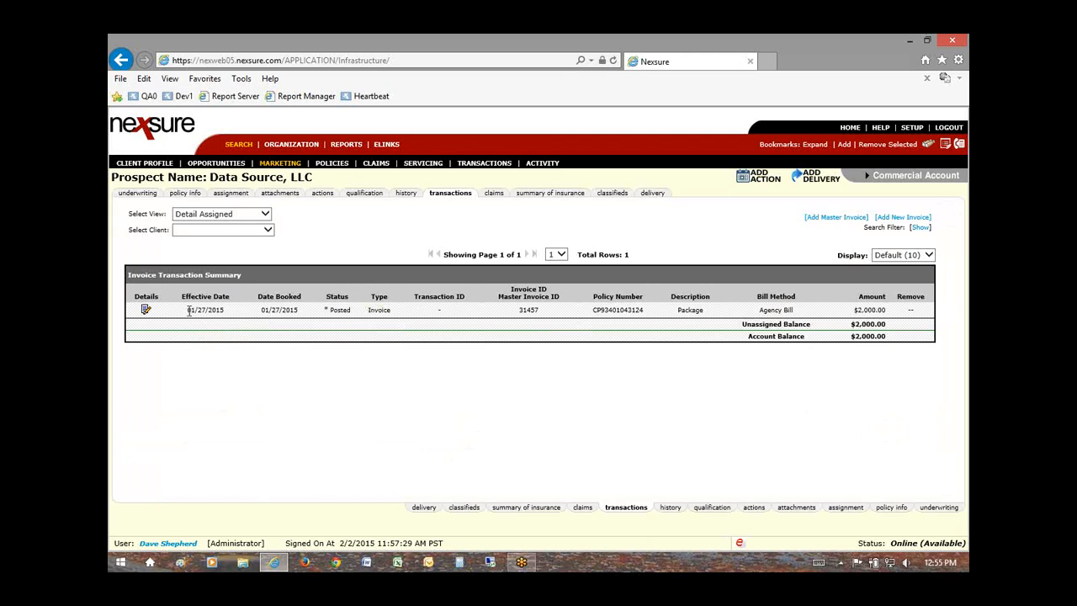
mouse_move(253, 184)
click(146, 312)
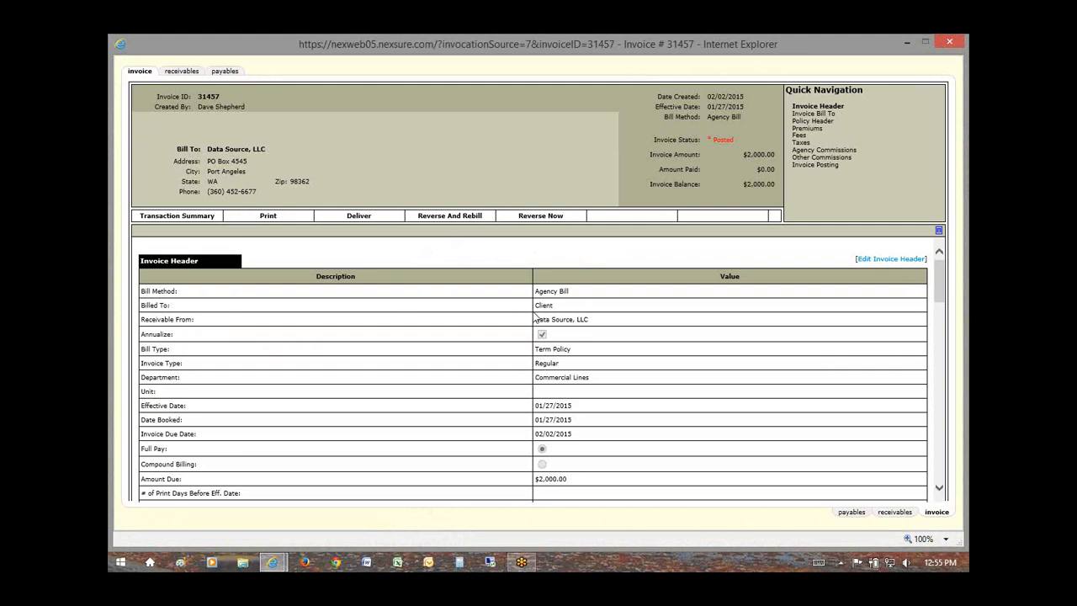
scroll(666, 327, down, 3)
scroll(666, 327, up, 2)
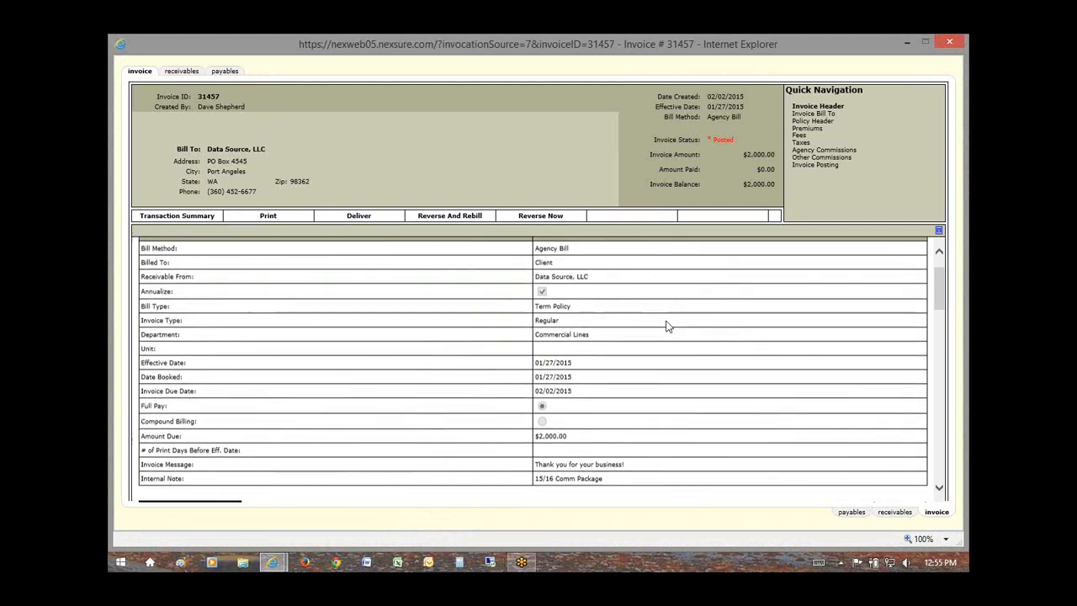
scroll(667, 326, up, 2)
click(949, 41)
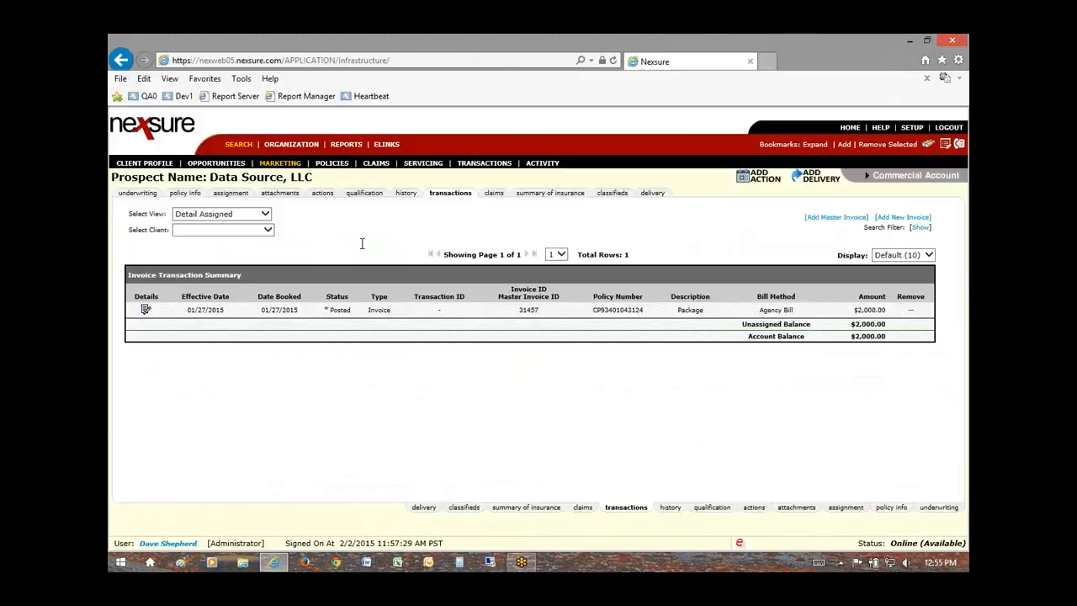
Step: Open Data Source, LLC's profile from the search page, then return to the client search list
click(239, 145)
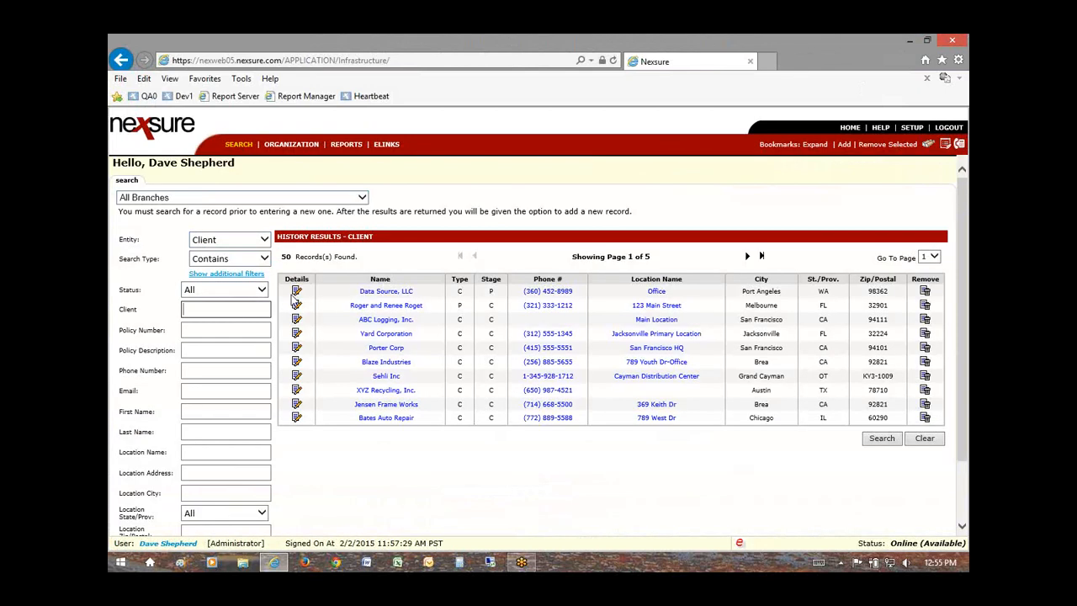
click(296, 292)
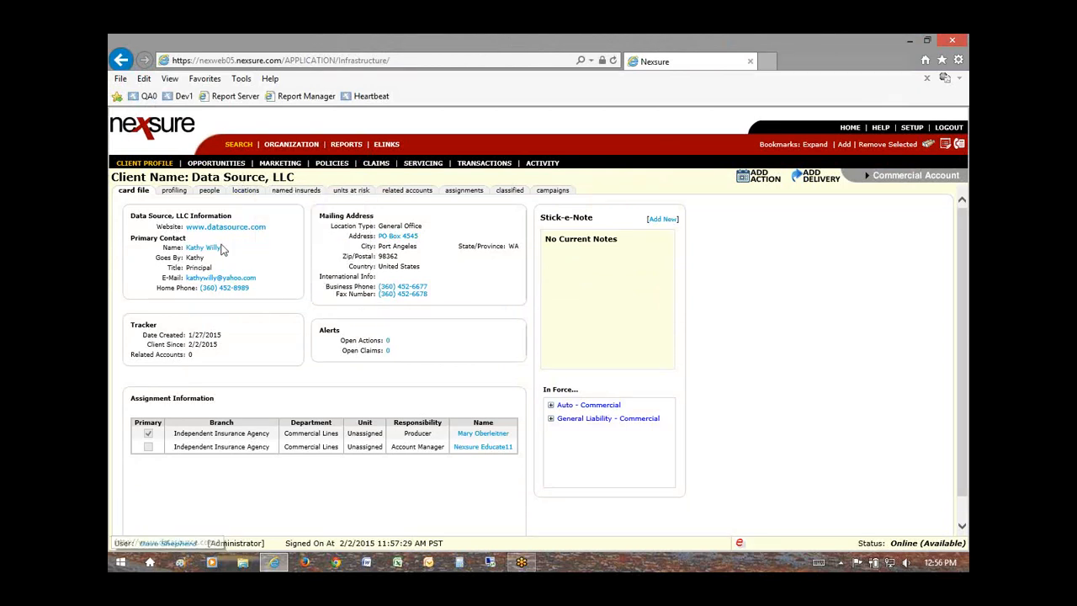
click(239, 145)
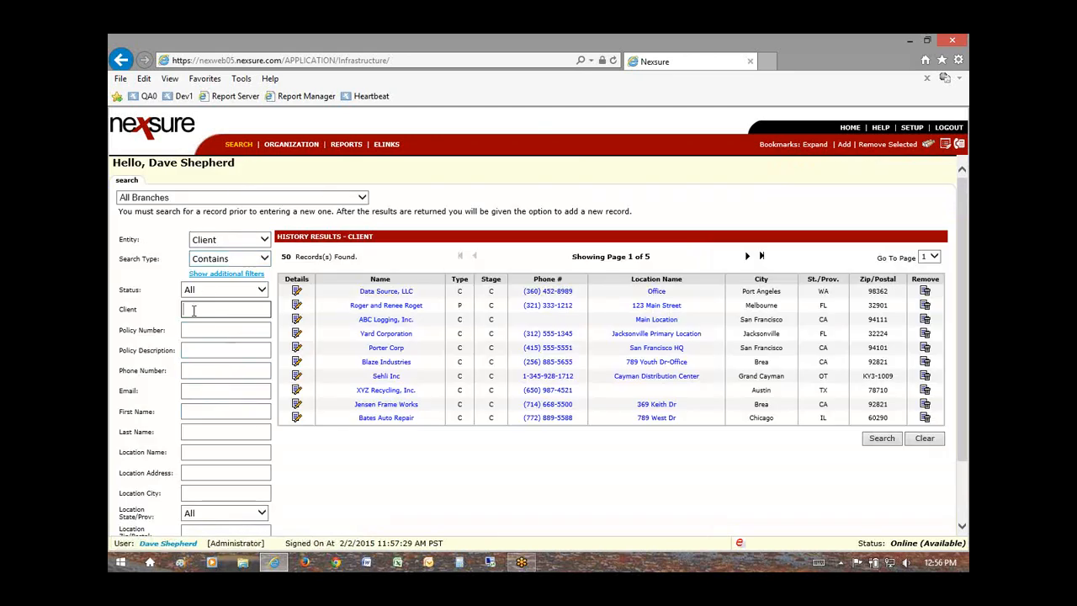
Step: Search clients by name with 'sour', then 'c', and open the Atlanta prospect's profile
scroll(204, 412, down, 2)
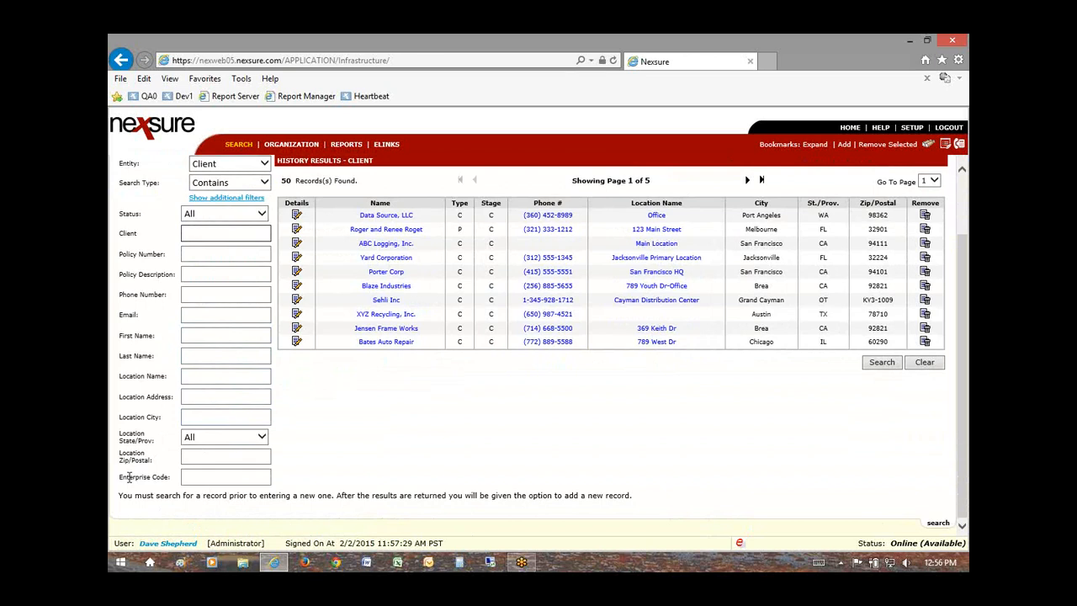
drag(121, 477, 154, 475)
scroll(252, 436, up, 2)
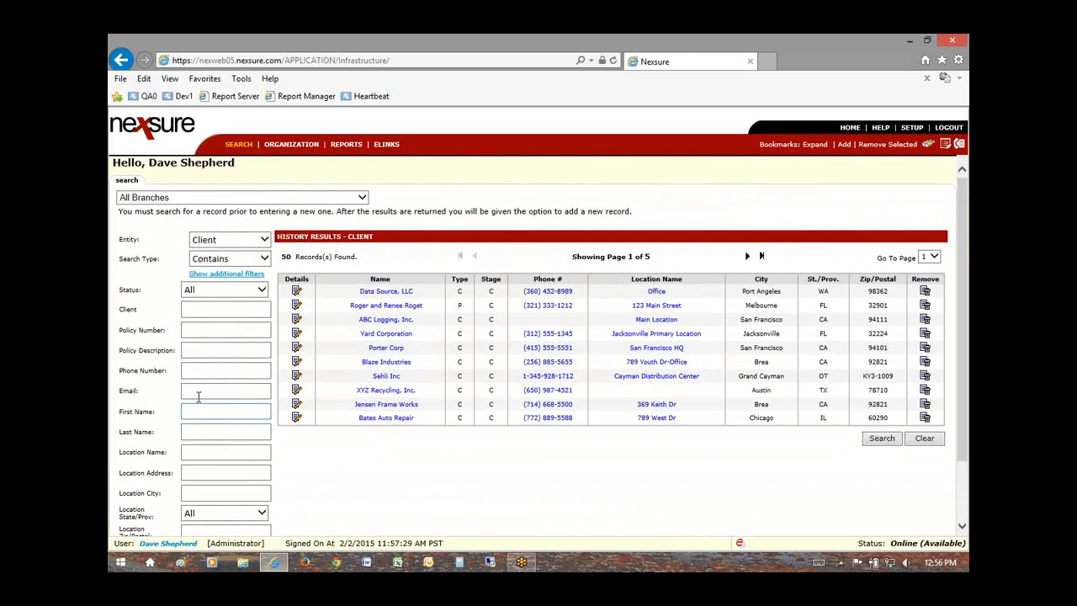
click(202, 311)
text(source)
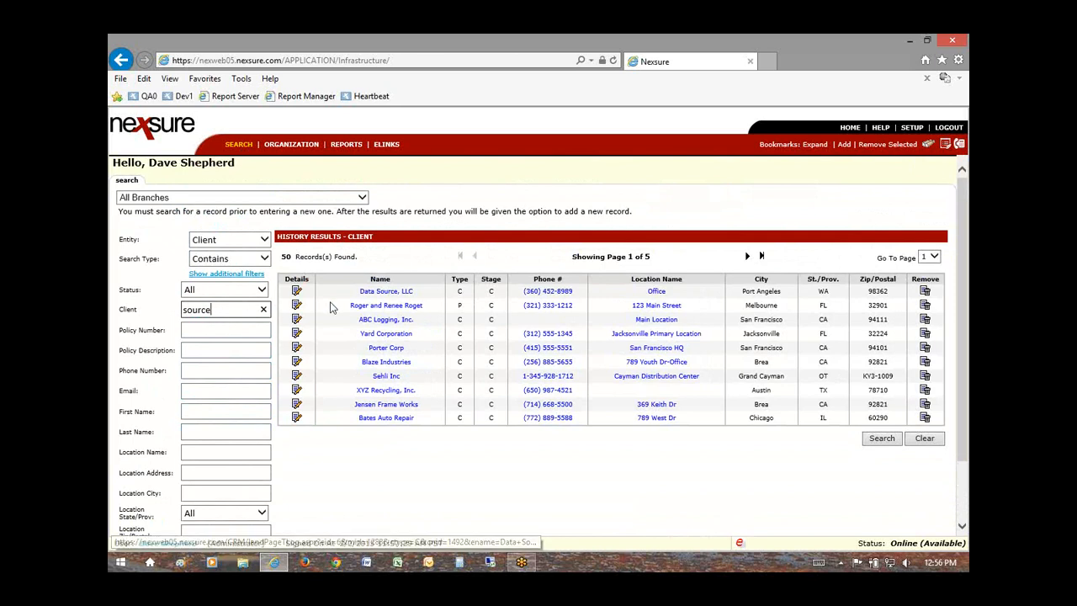
key(Return)
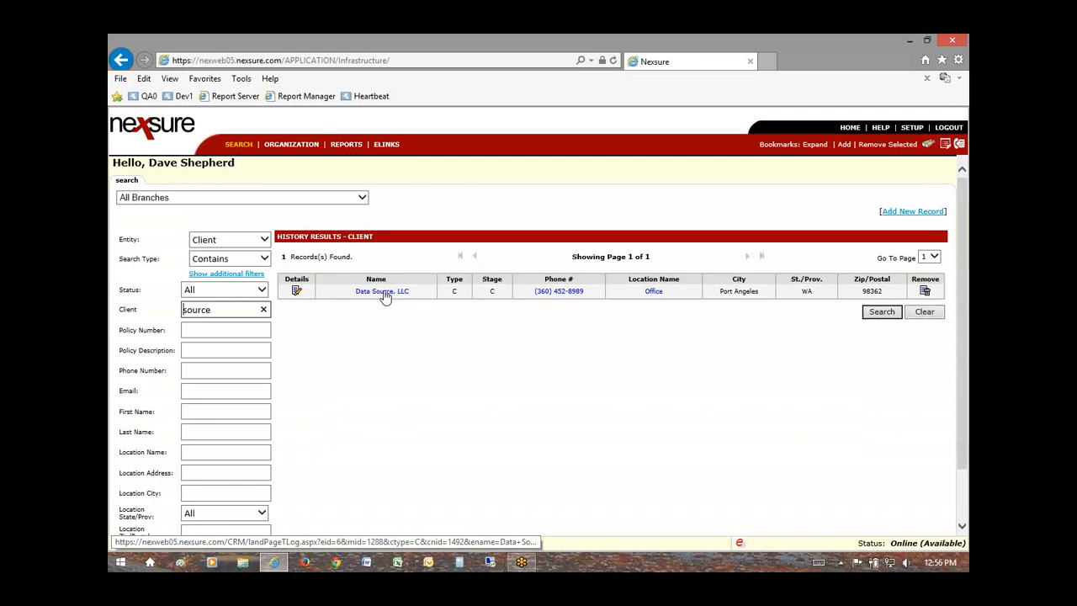
double_click(189, 310)
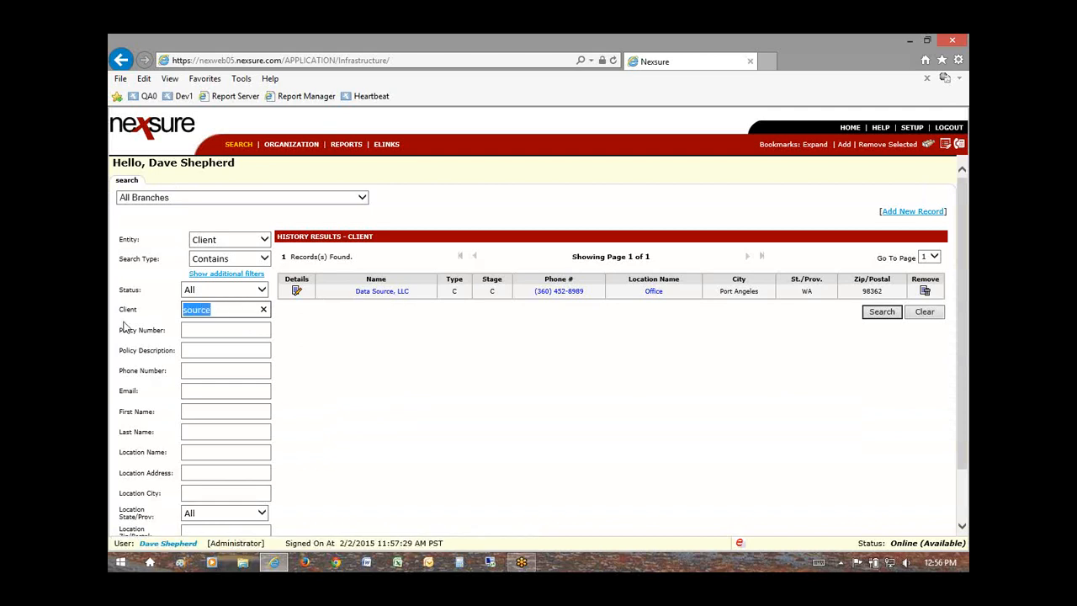
text(ce, ll)
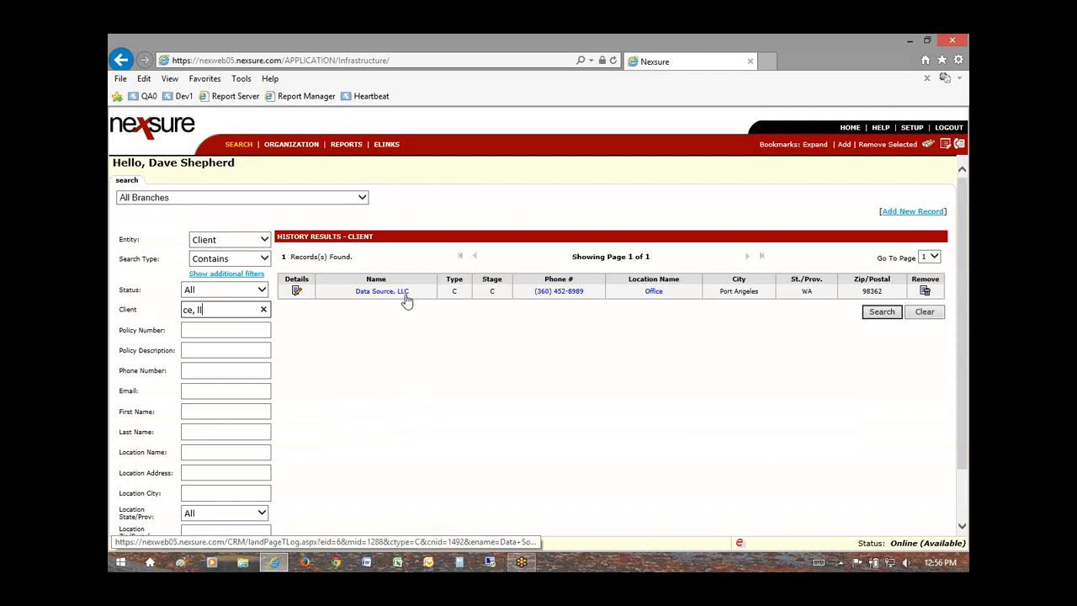
click(881, 313)
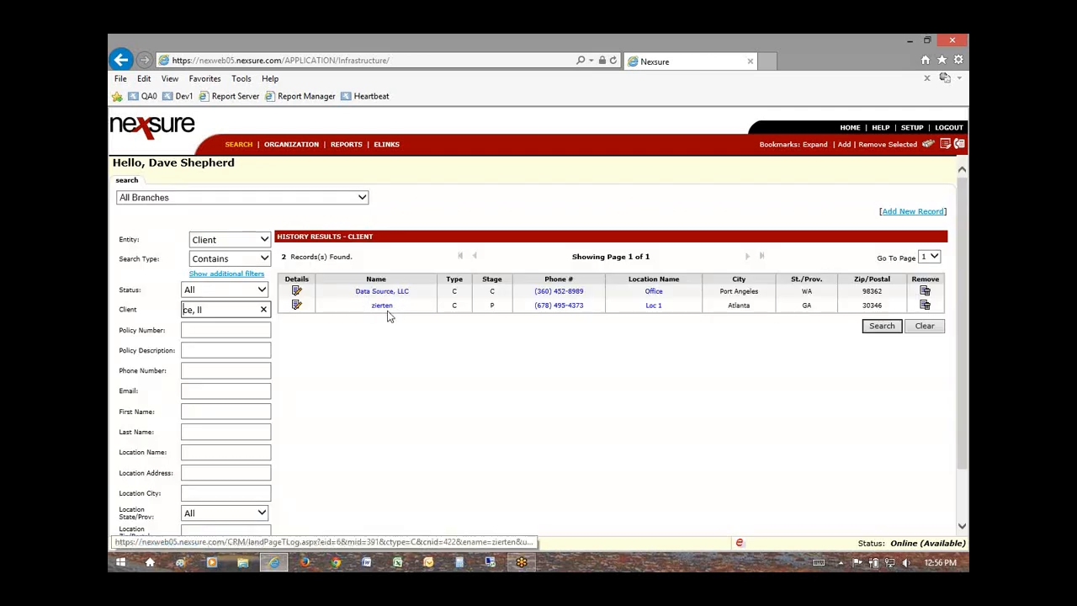
click(298, 308)
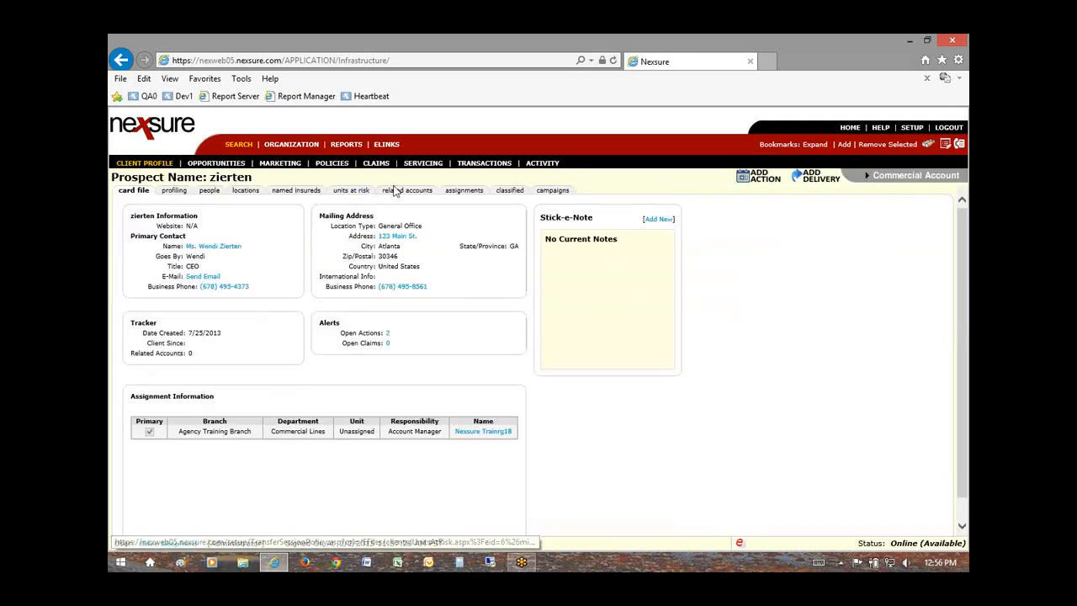
Step: View the prospect's related accounts, units at risk and named insureds, then go back to client search
click(420, 192)
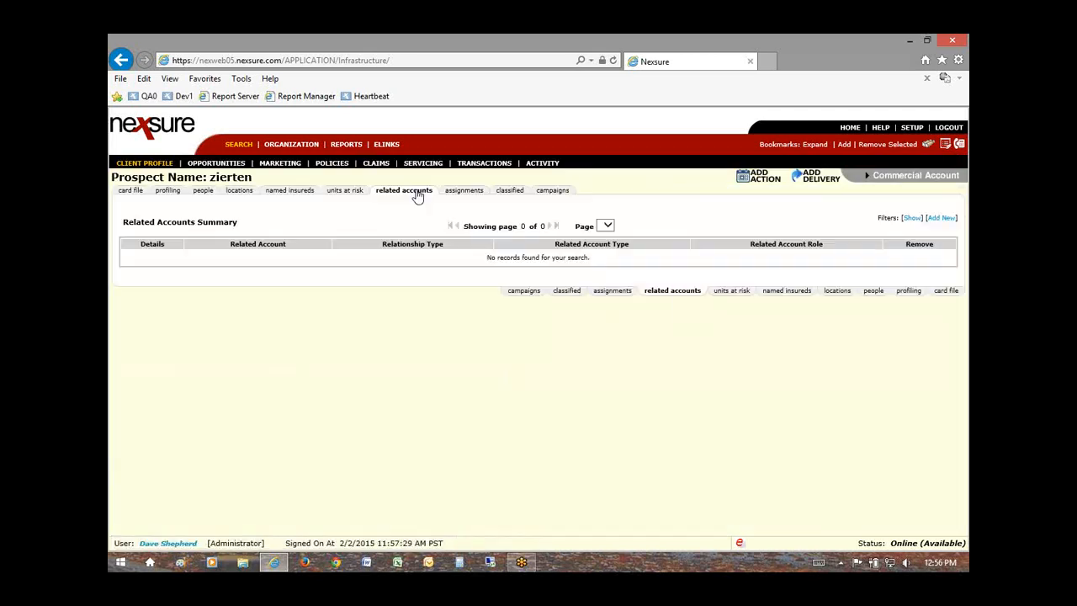
click(354, 192)
click(303, 192)
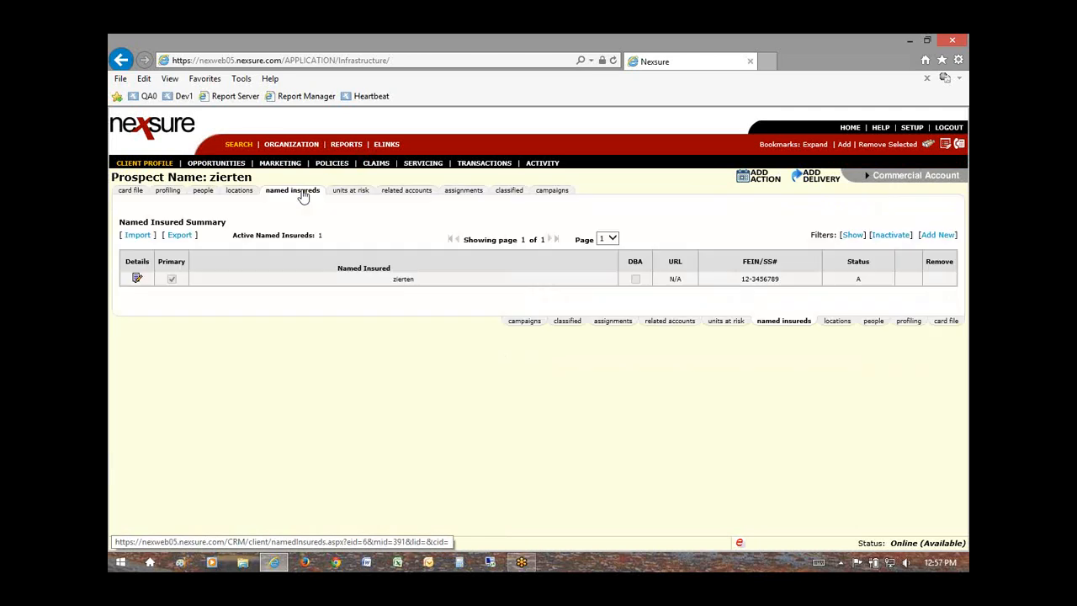
click(238, 149)
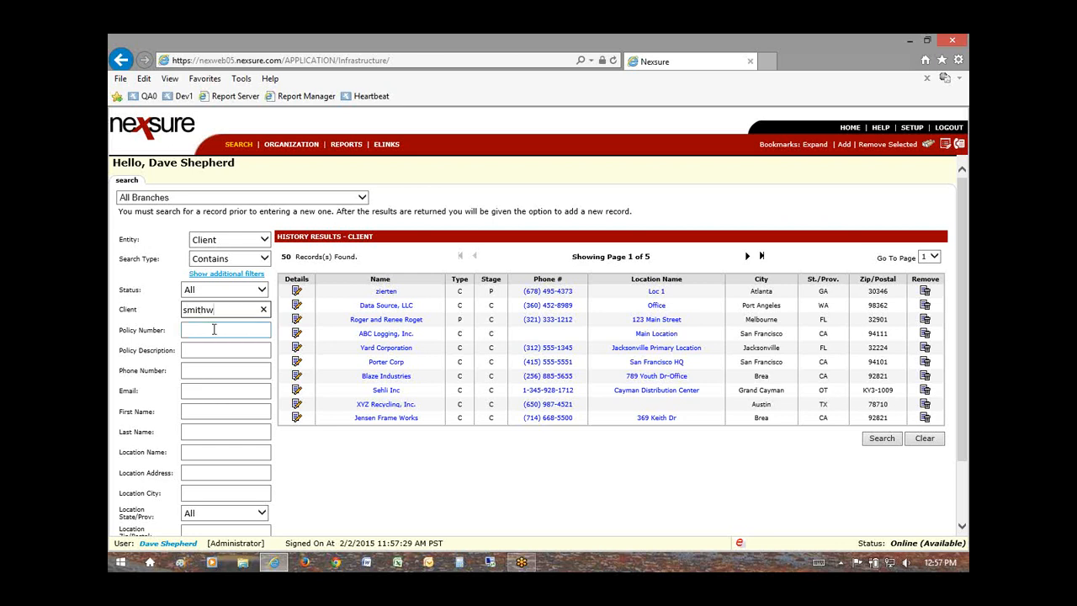
Step: Run the client search and open the Data Source, LLC record from the results
click(214, 329)
key(Return)
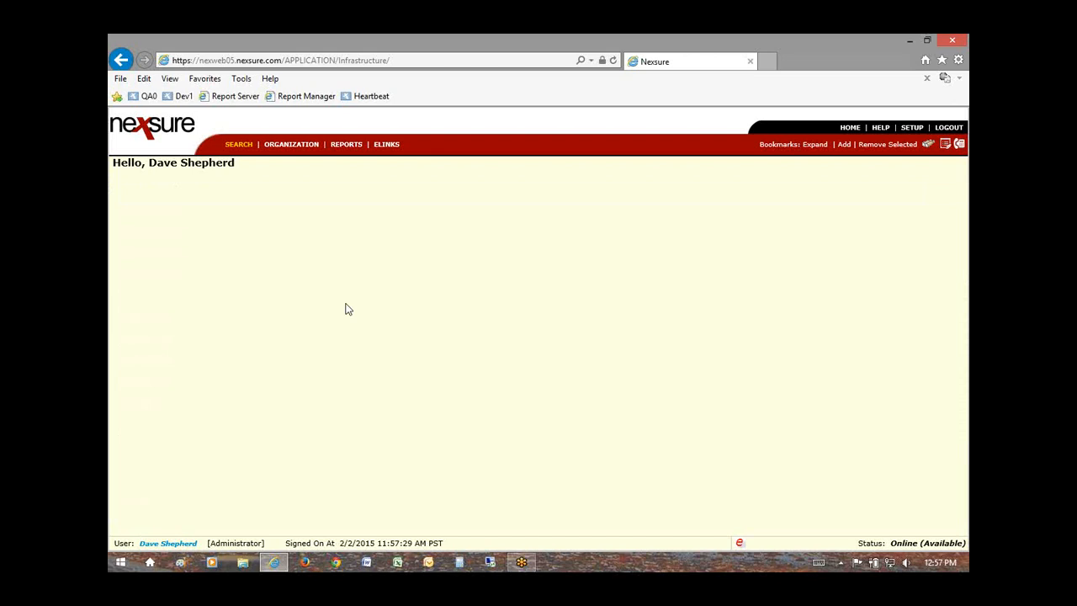
click(239, 144)
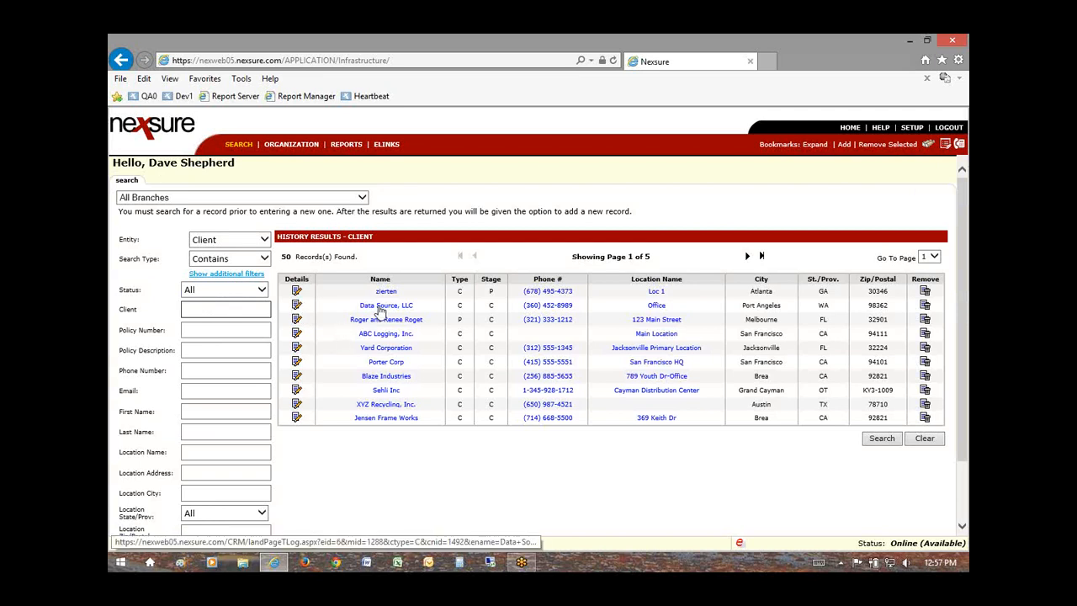
click(297, 306)
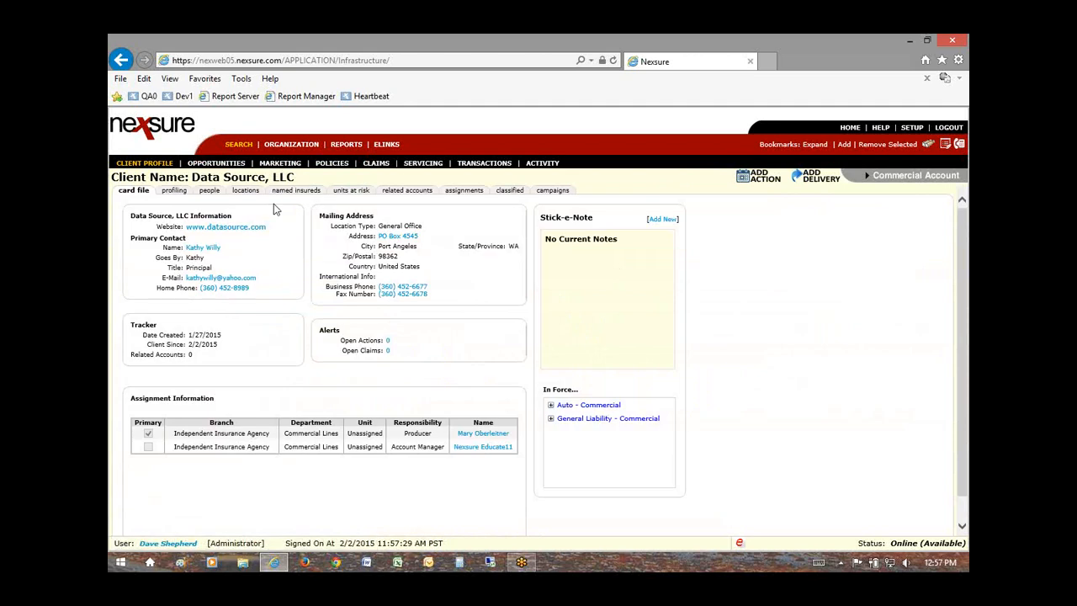
mouse_move(268, 179)
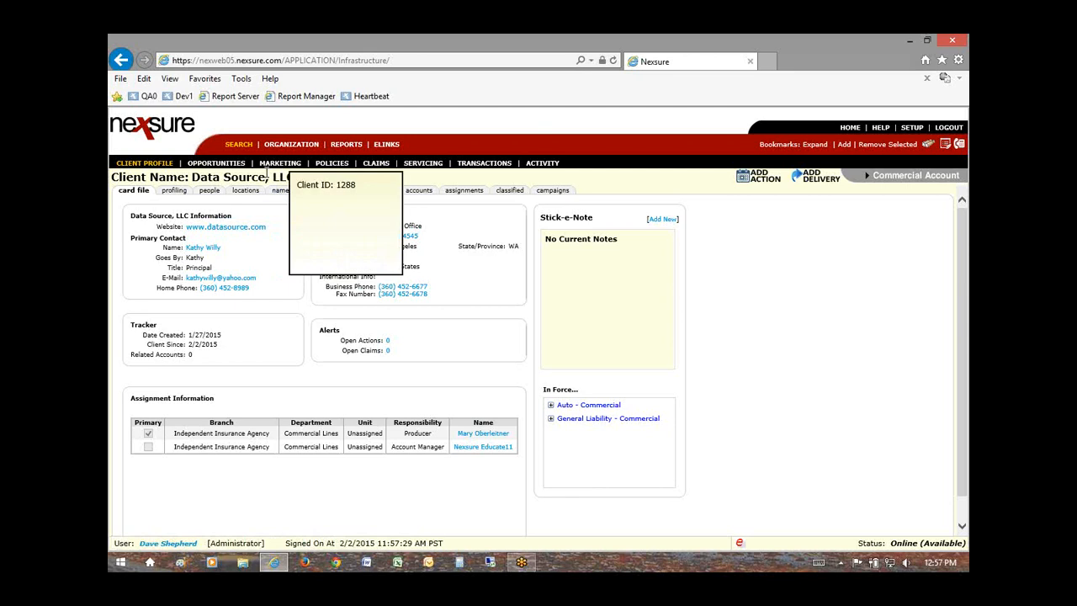
Step: Open posted invoice 31457 from the Transactions tab and bring up its Print dialog
click(485, 163)
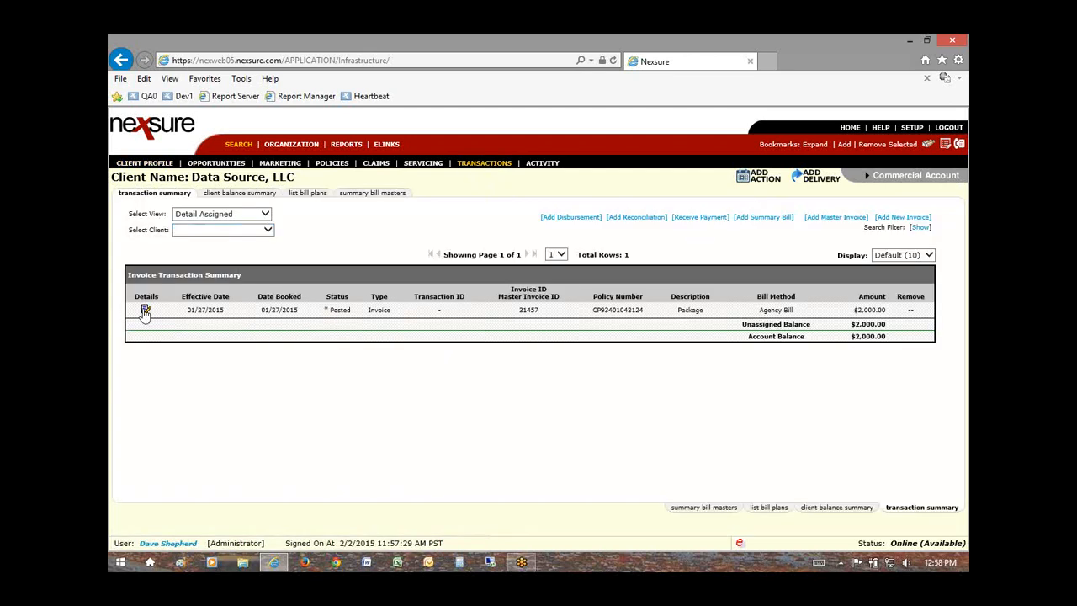
click(145, 311)
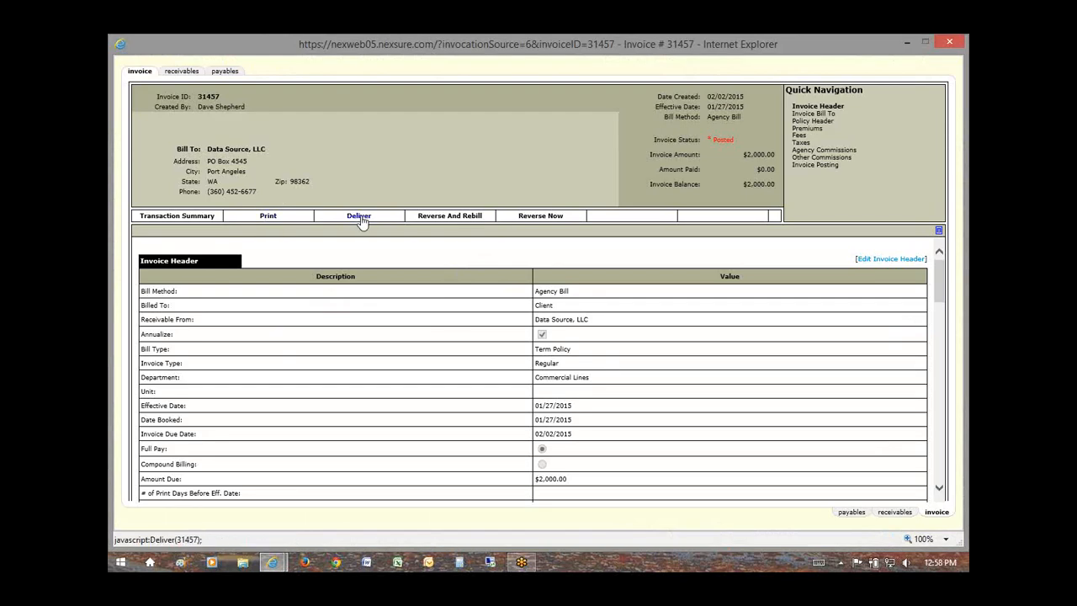
click(266, 216)
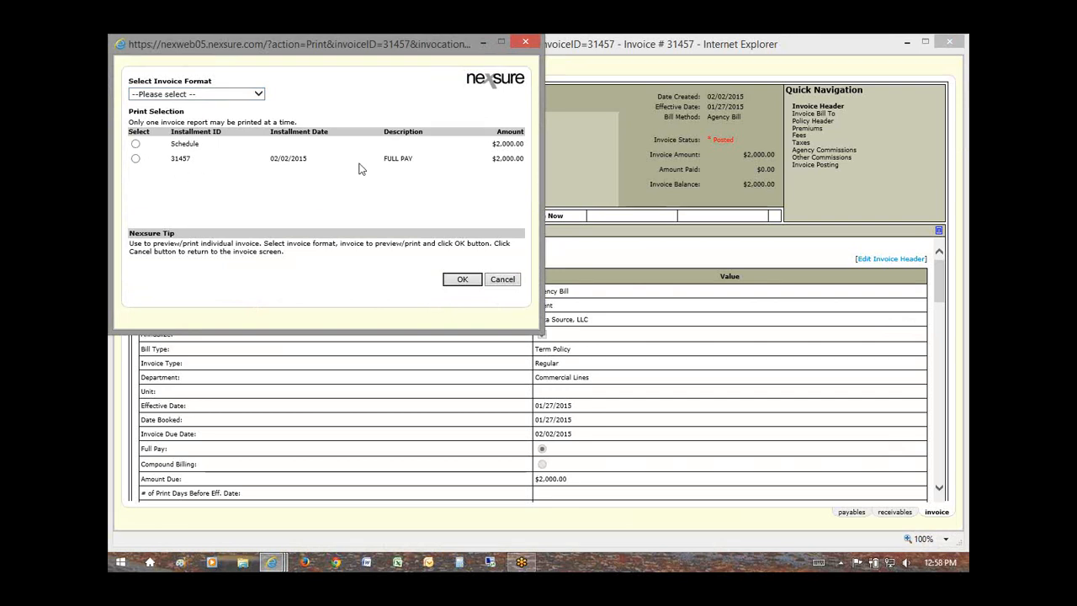
Step: Print the full-pay installment invoice using the Installment - Professional invoice format
click(136, 159)
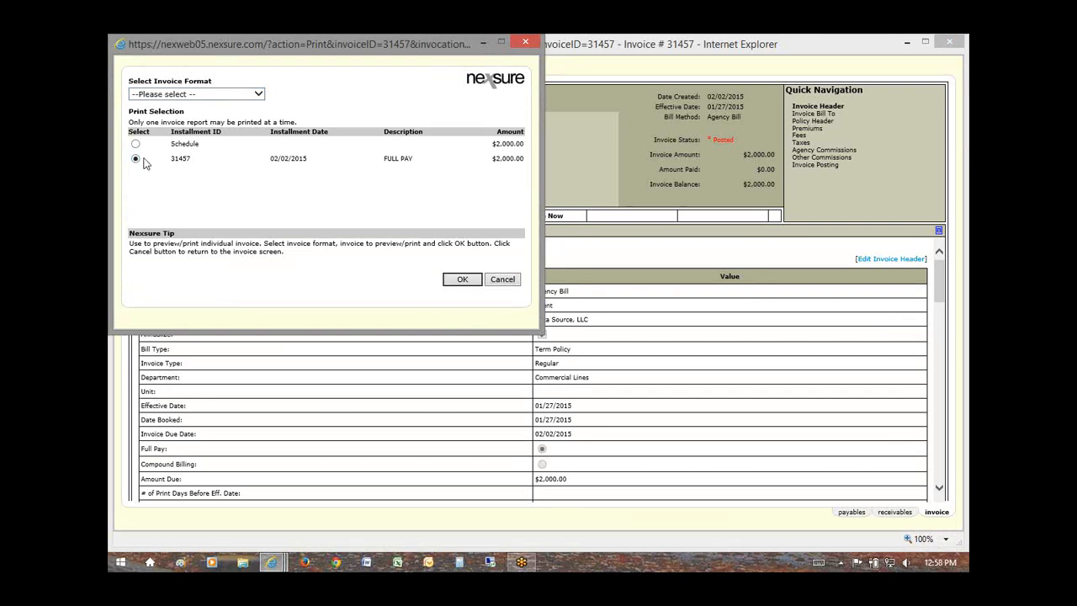
click(201, 93)
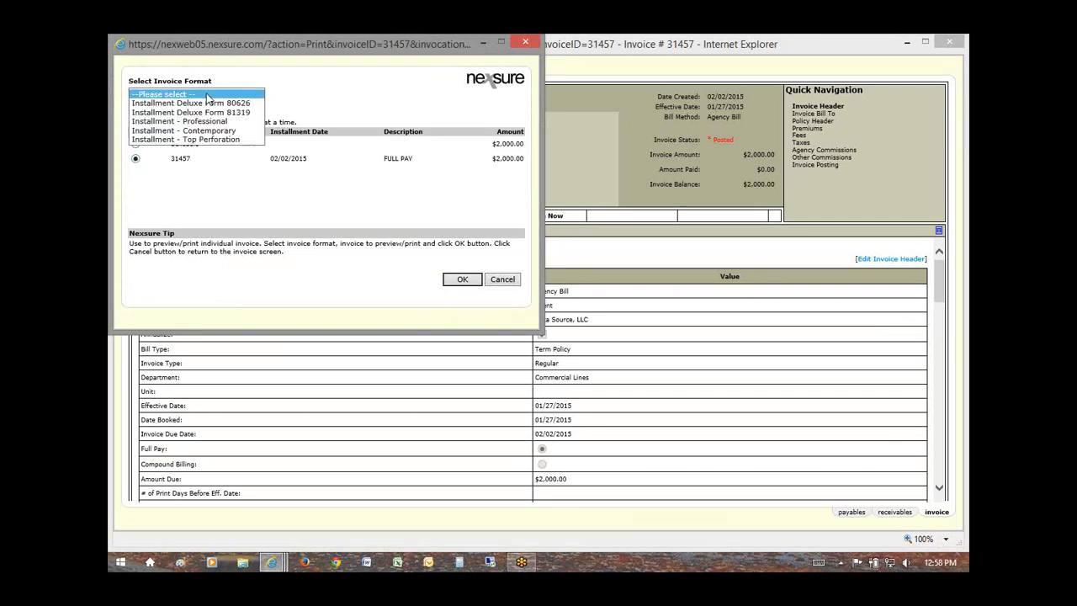
click(217, 122)
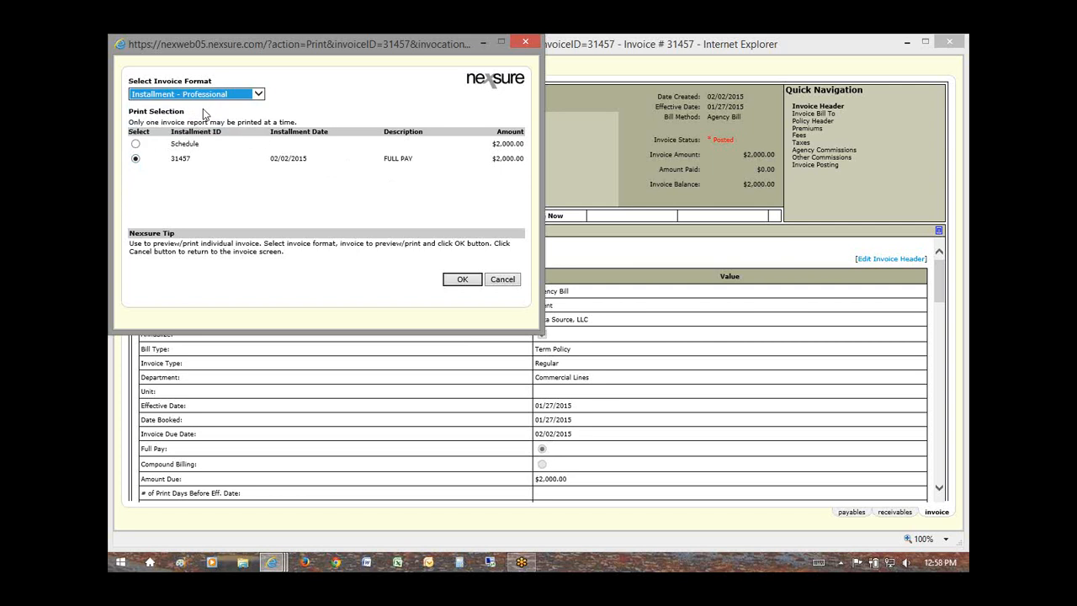
click(219, 97)
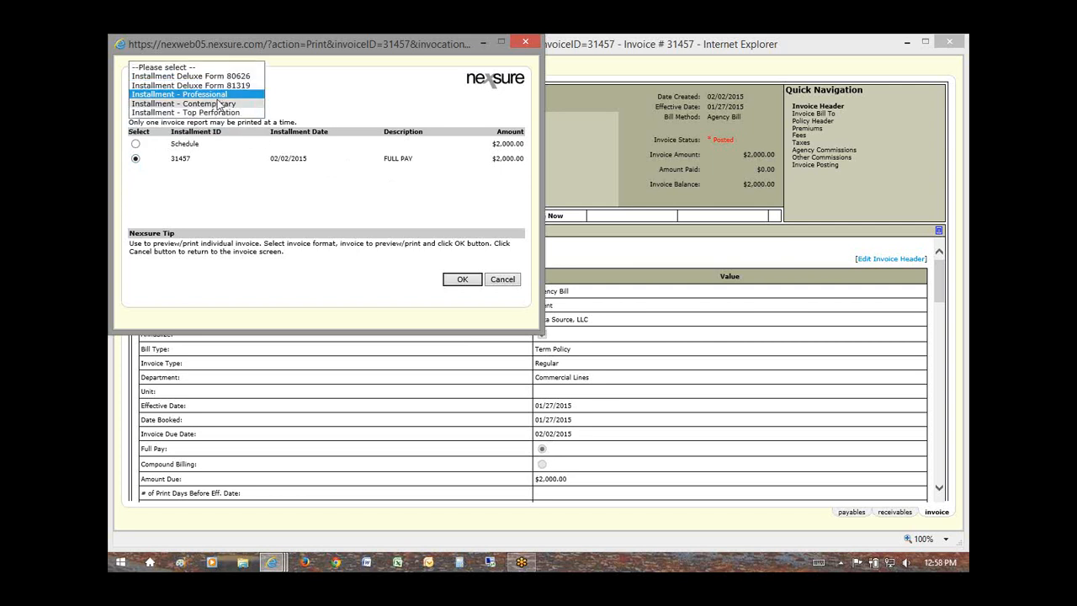
click(220, 95)
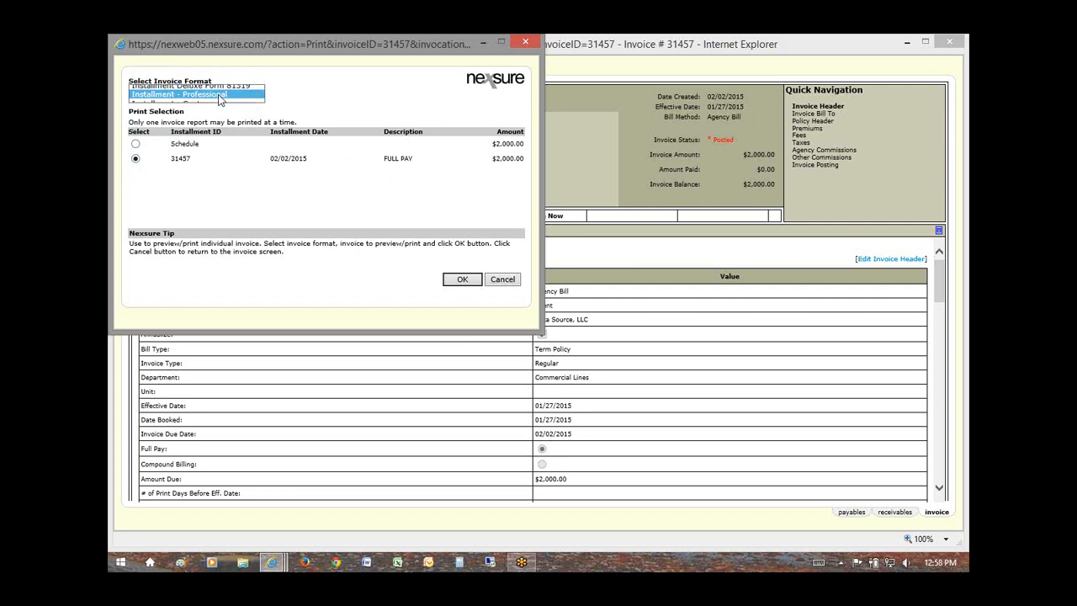
click(457, 281)
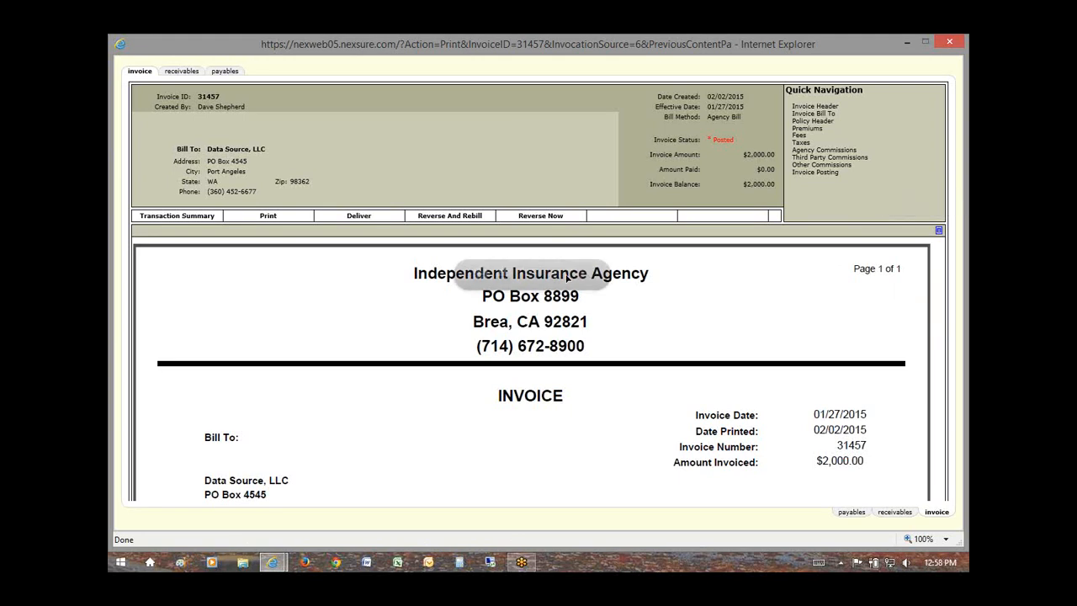
Step: Enlarge the invoice PDF and scroll through both premiums and the $2,000.00 total
click(938, 232)
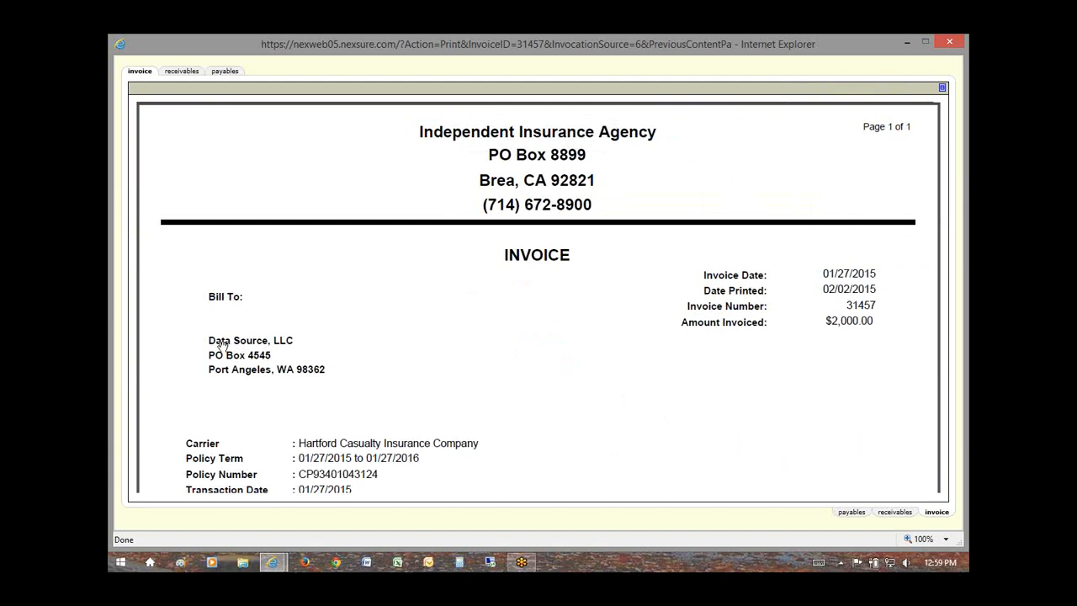
scroll(255, 358, down, 2)
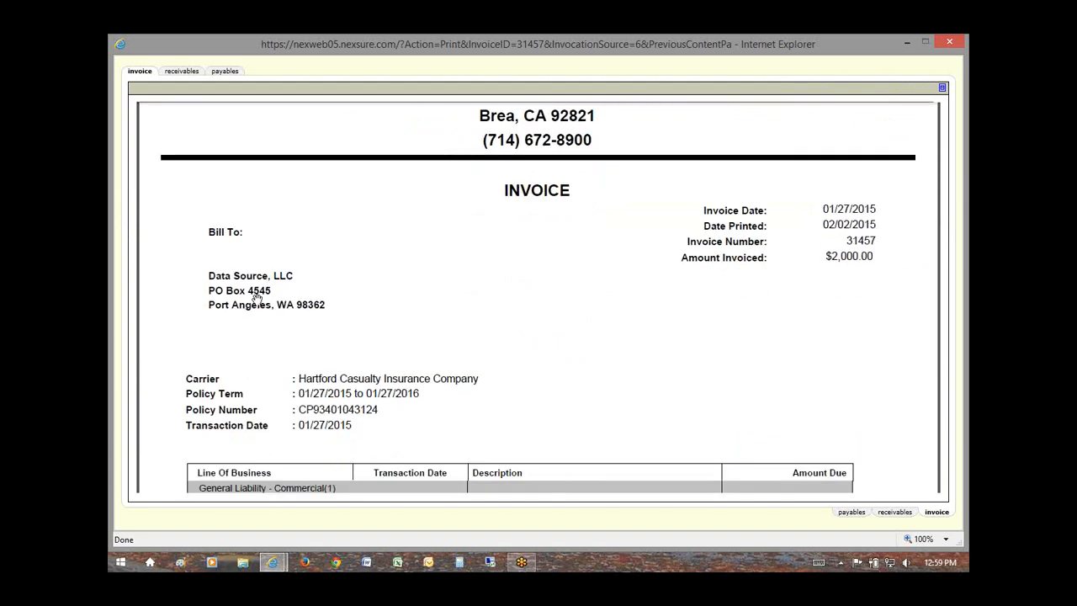
scroll(316, 331, down, 2)
scroll(392, 349, down, 10)
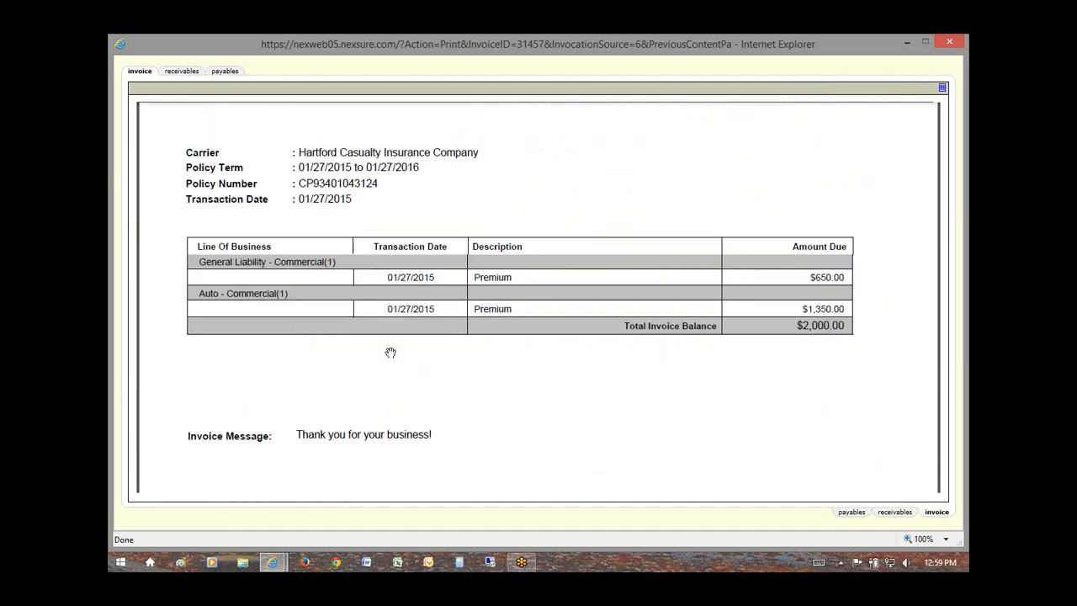
scroll(388, 357, down, 6)
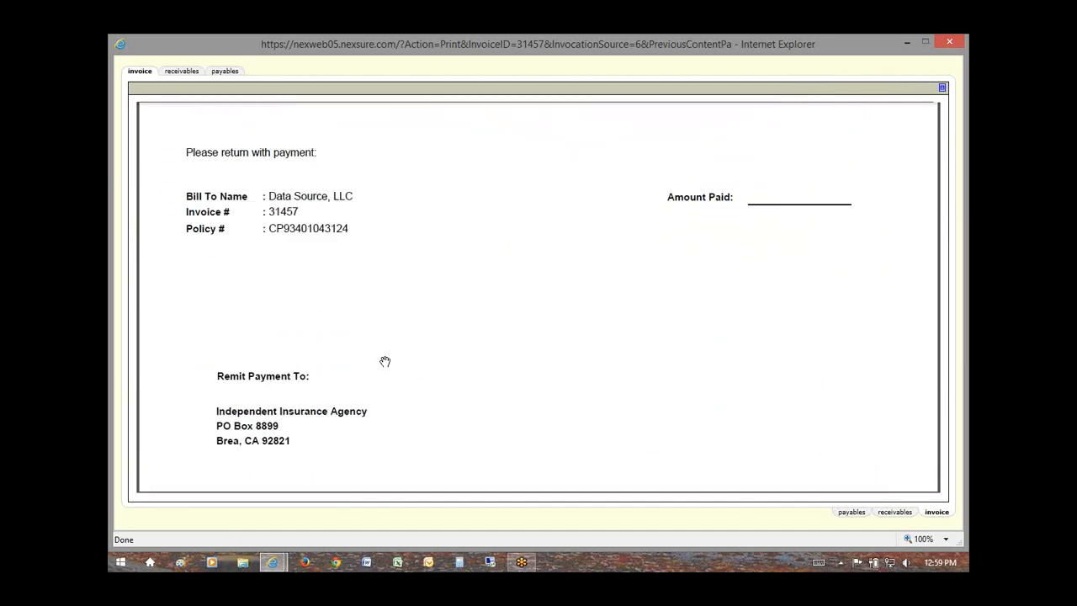
scroll(385, 361, up, 1)
scroll(385, 362, up, 10)
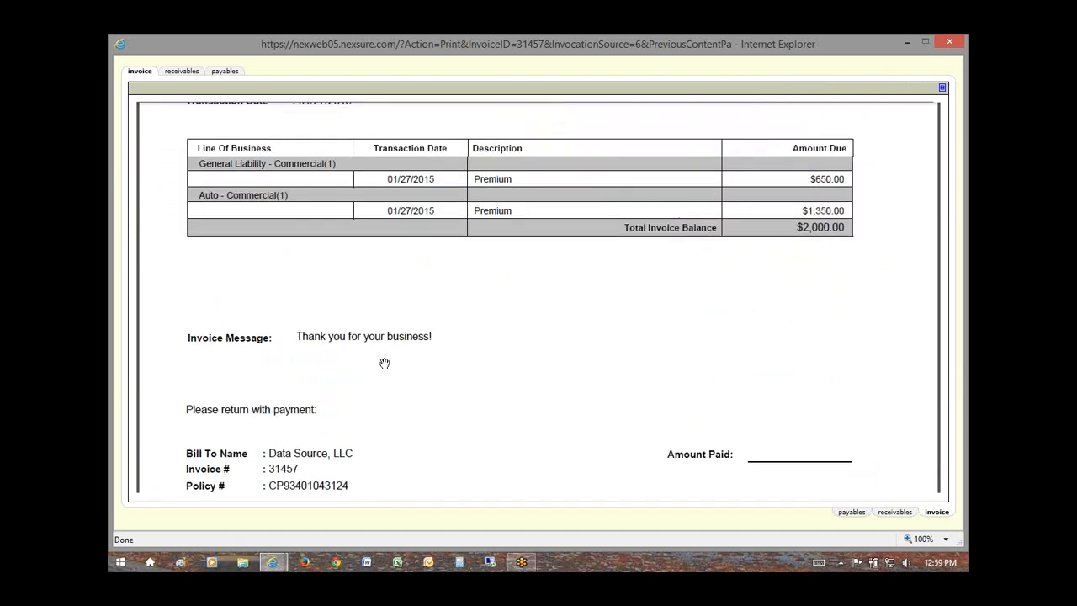
scroll(384, 361, up, 6)
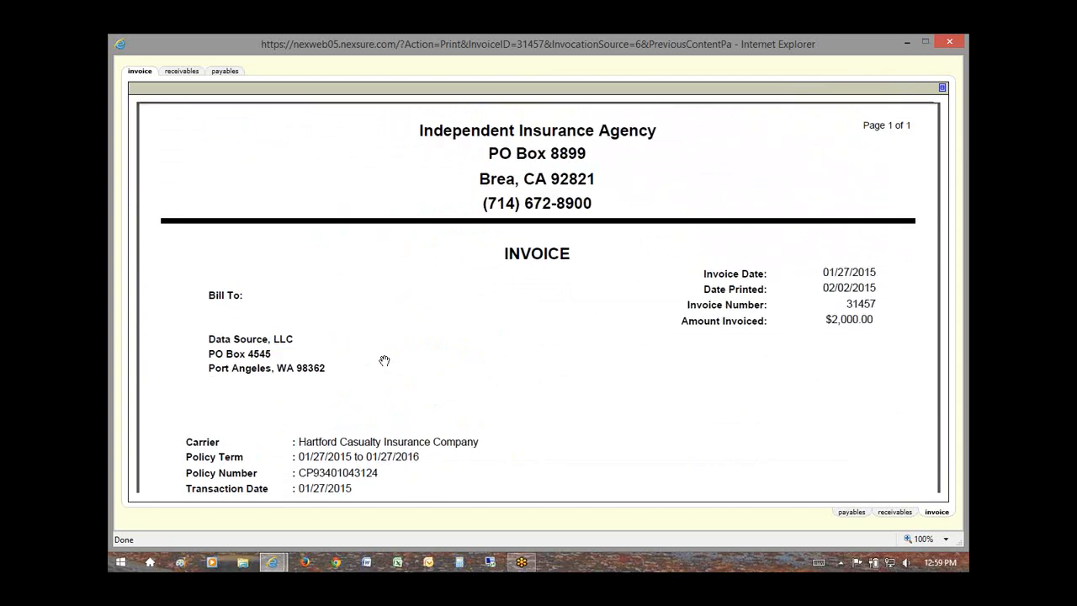
scroll(589, 317, up, 1)
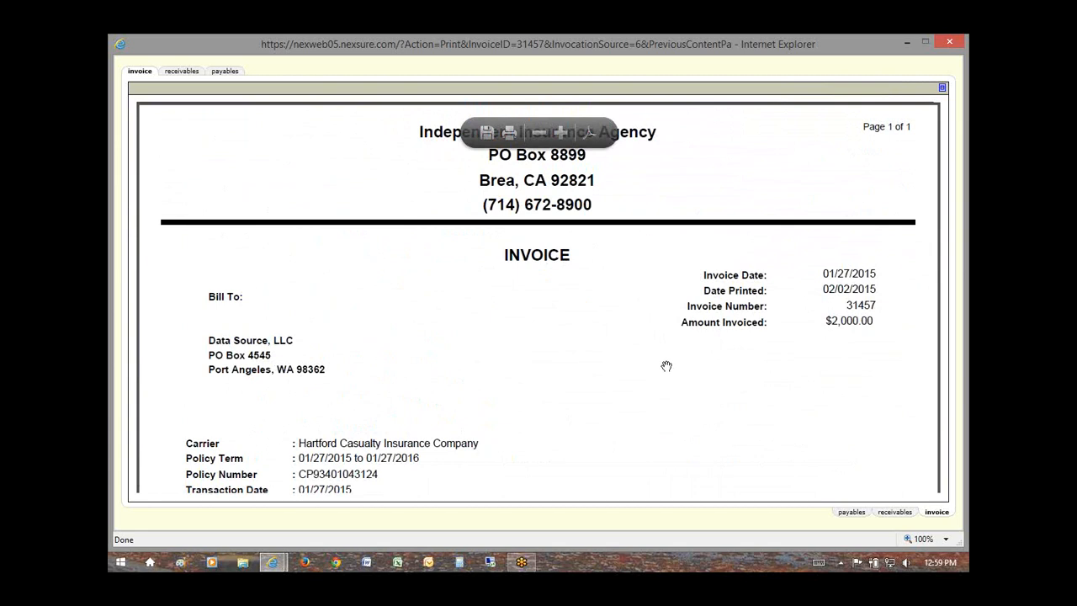
Step: Restore the invoice header and return to the transaction summary
scroll(642, 435, down, 3)
scroll(642, 435, up, 3)
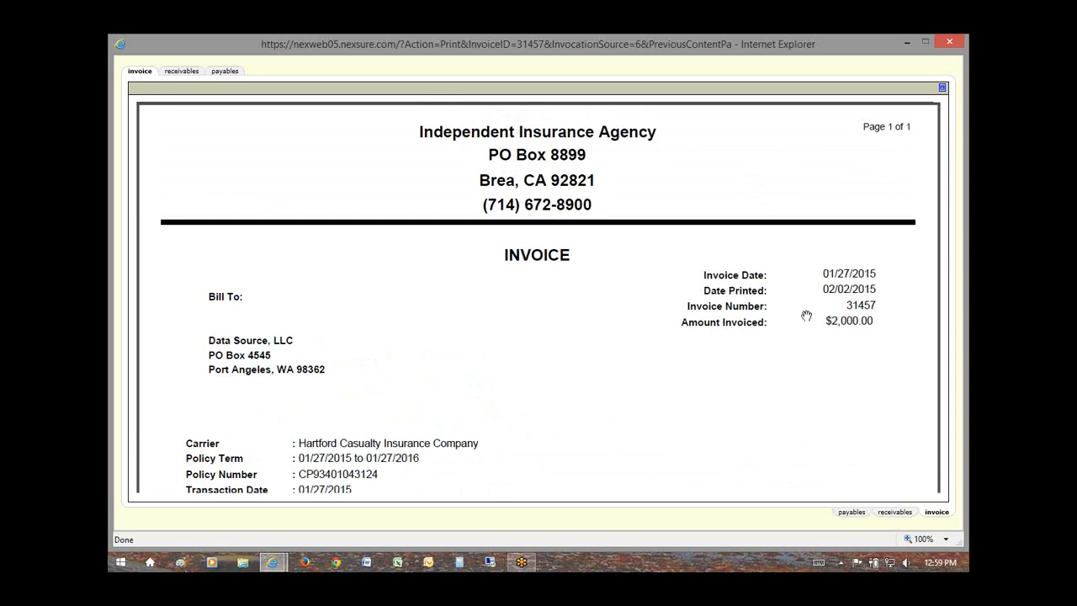
click(943, 88)
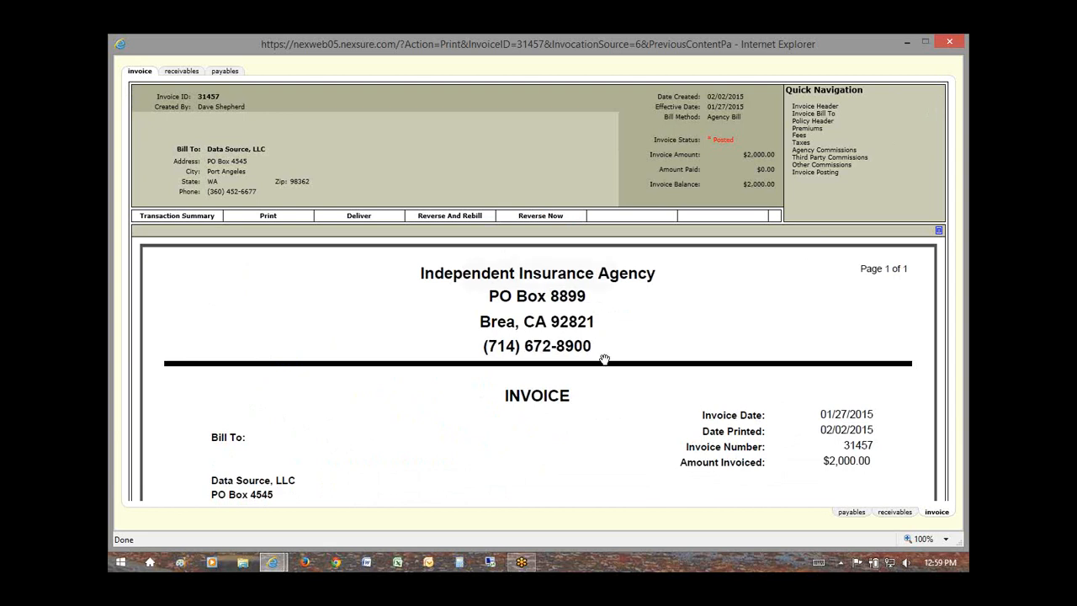
click(176, 217)
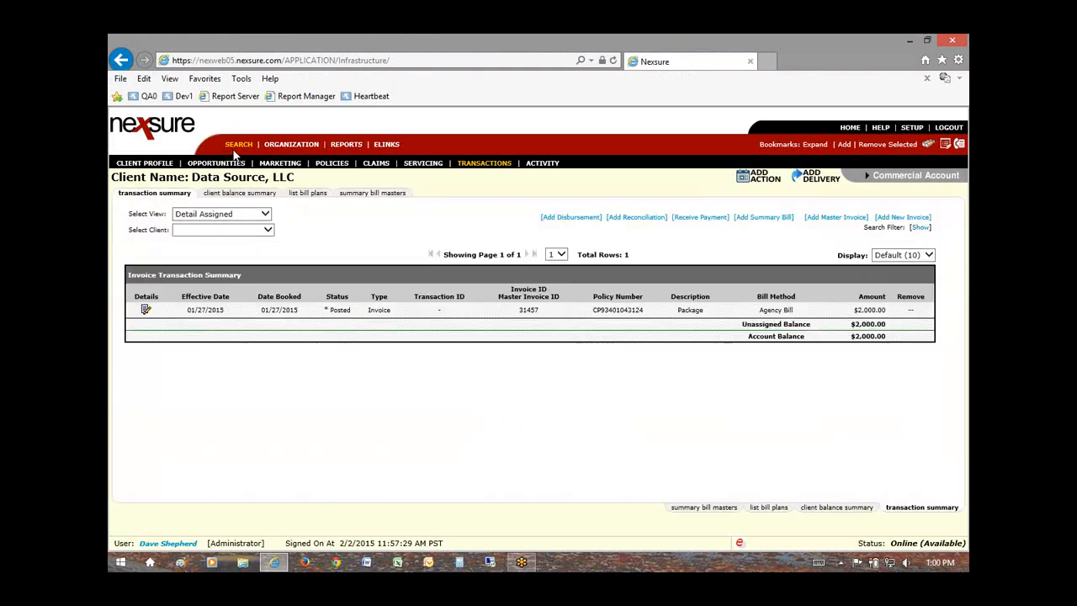
Step: Deliver the posted invoice's full-pay installment with an Installment - Contemporary copy attached
click(145, 311)
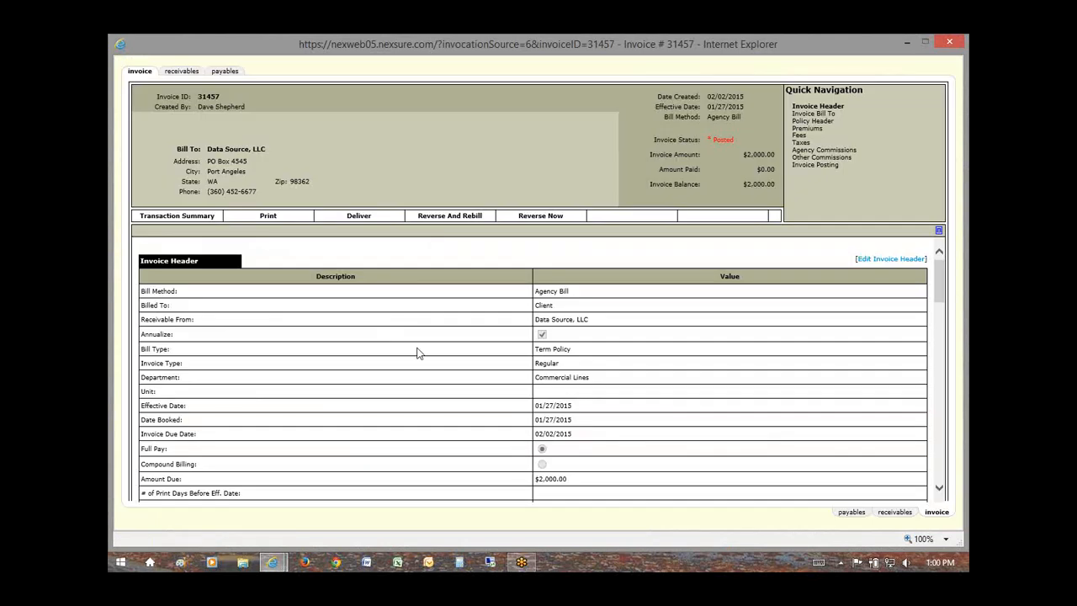
click(361, 217)
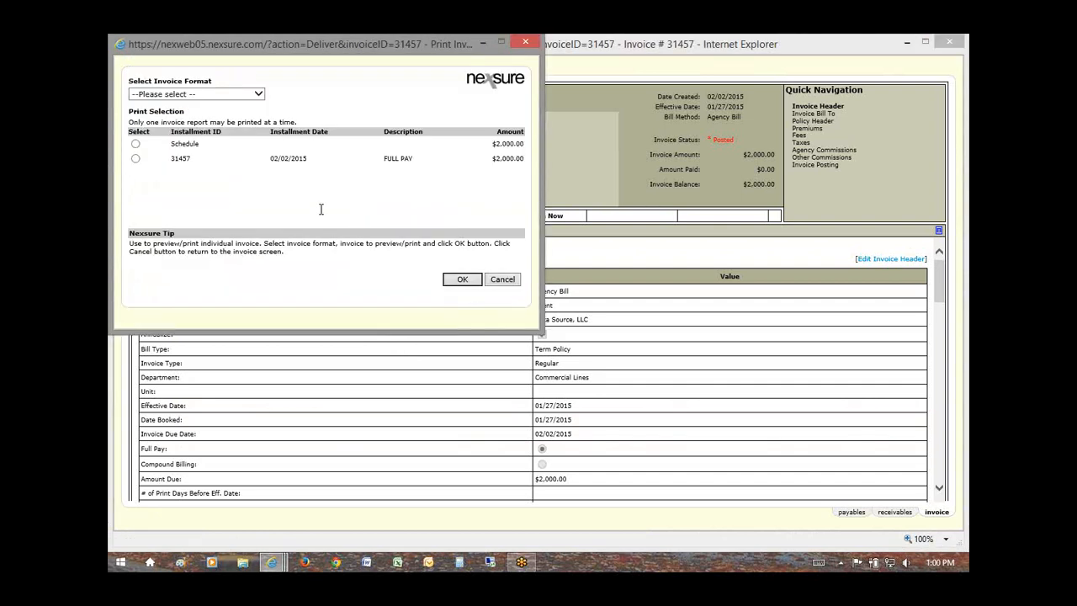
click(196, 93)
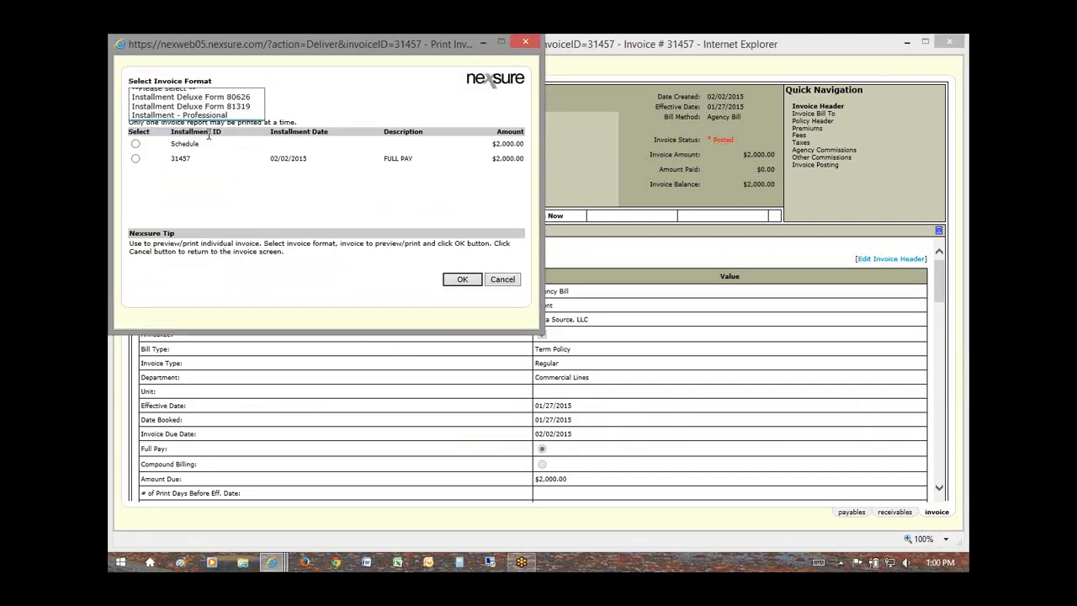
click(210, 109)
click(135, 158)
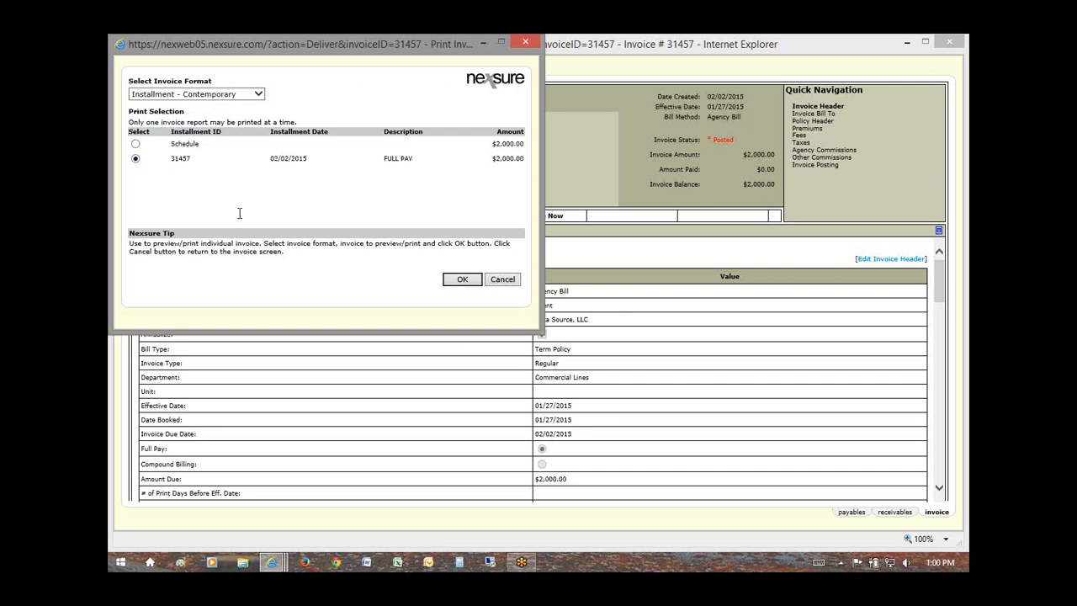
click(459, 280)
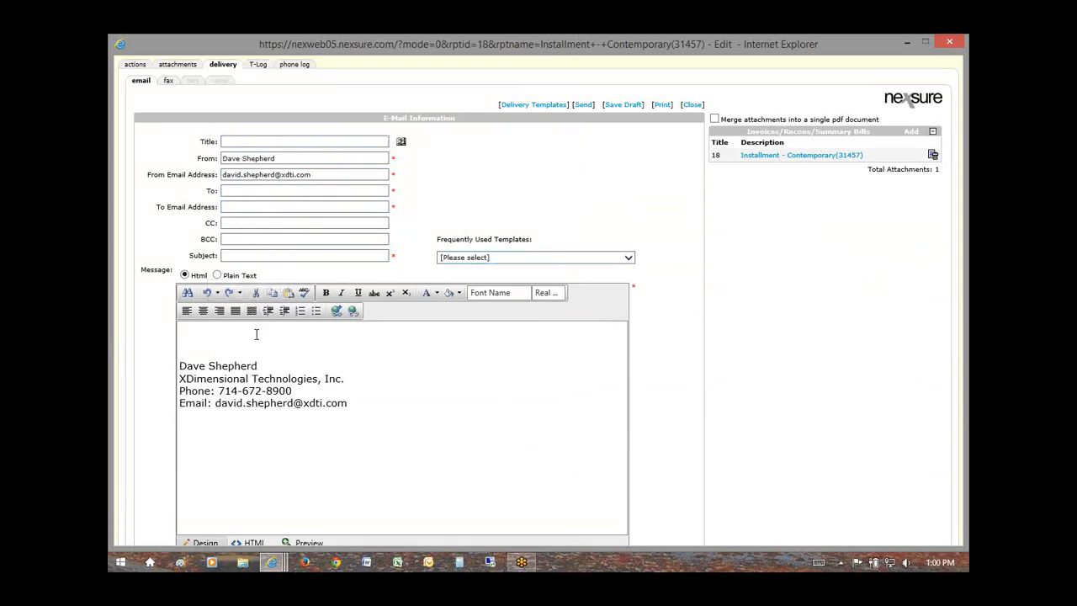
Step: Review the e-mail signature and templates, then preview the Installment - Contemporary(31457) attachment
mouse_move(350, 404)
mouse_down()
mouse_move(181, 362)
mouse_move(192, 368)
mouse_up()
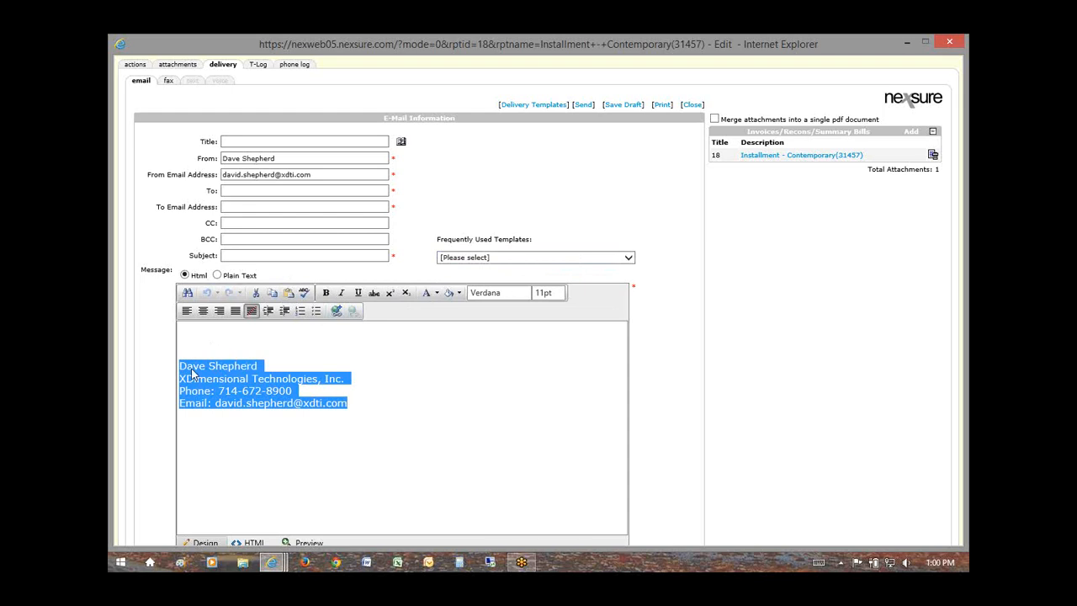
click(505, 259)
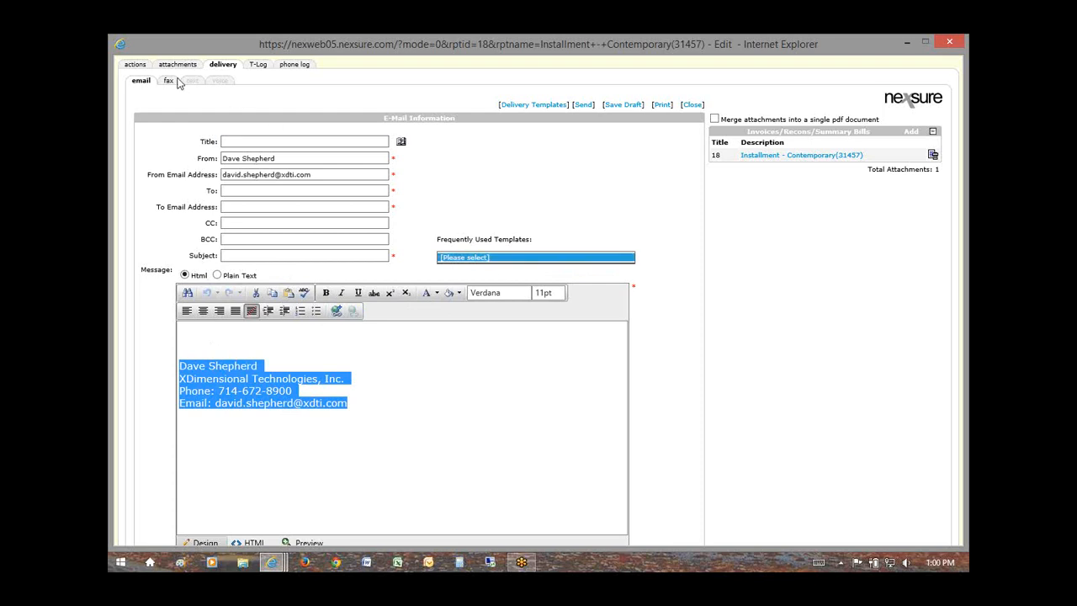
click(202, 343)
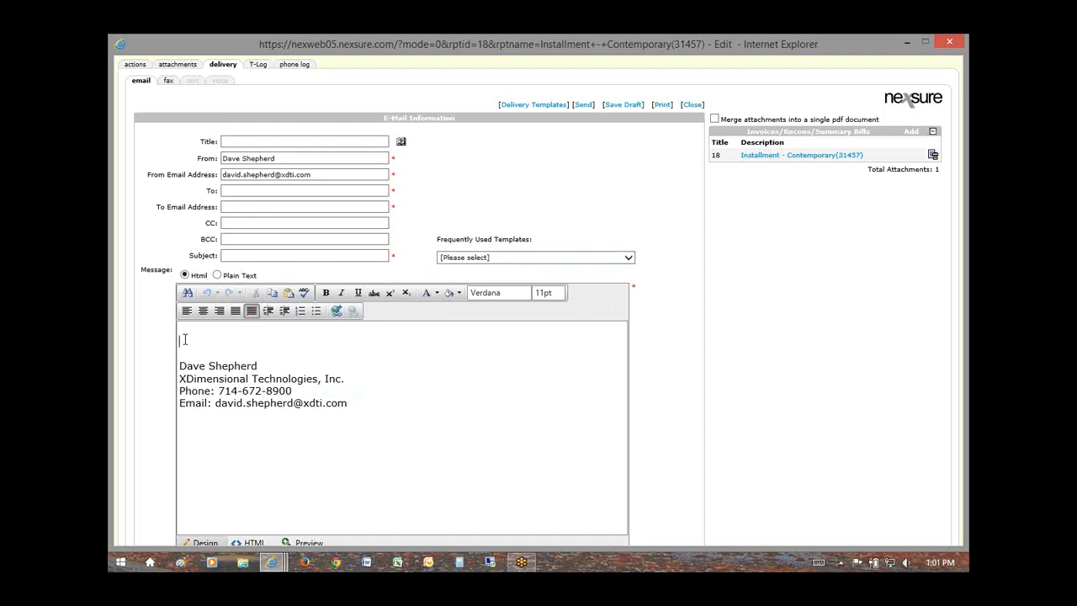
click(628, 257)
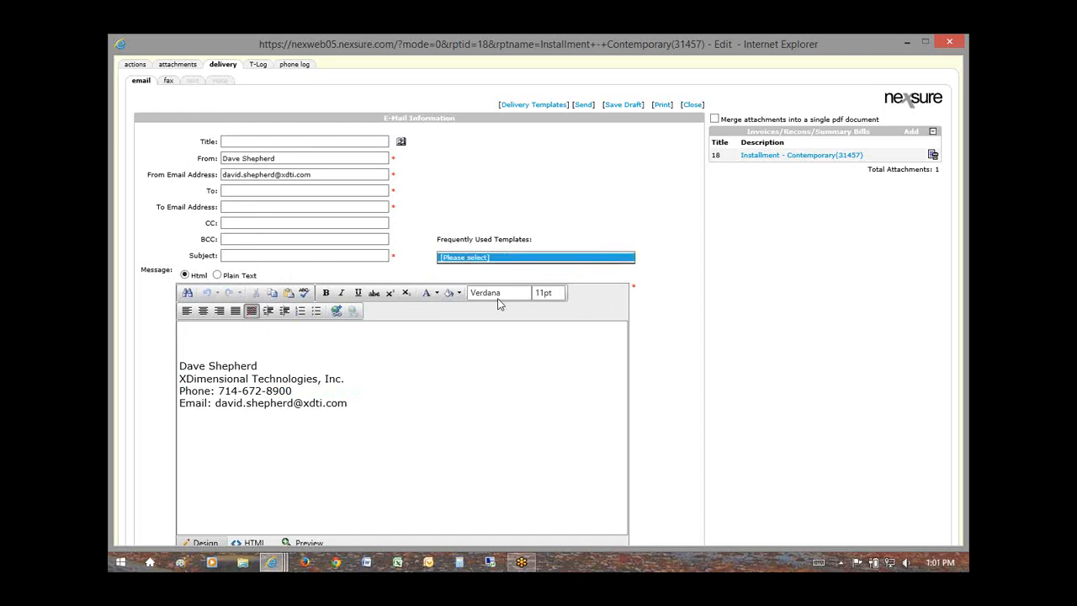
drag(187, 350, 347, 407)
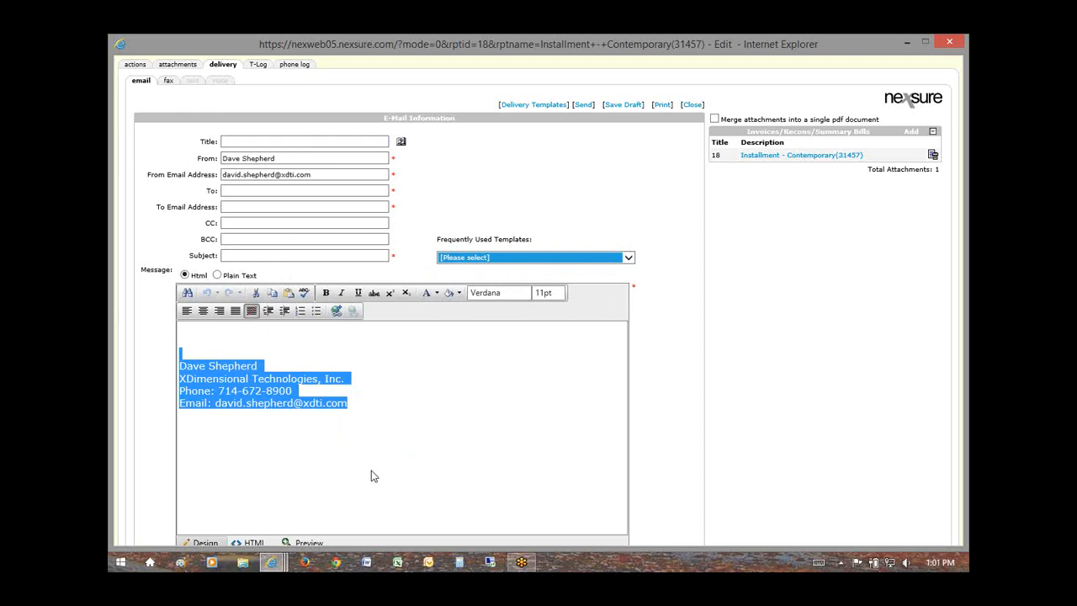
click(594, 163)
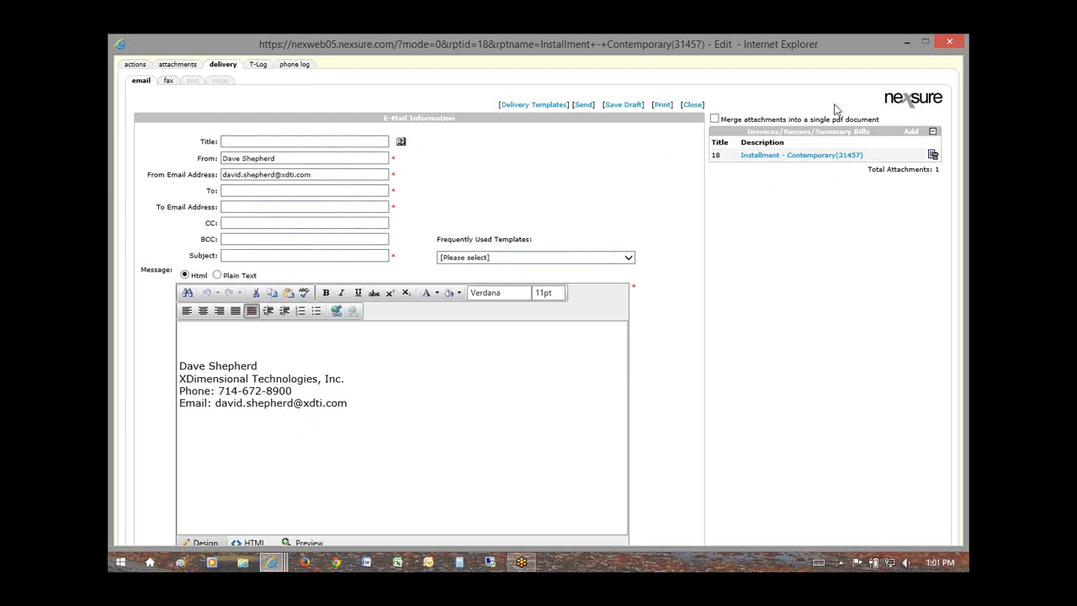
click(771, 160)
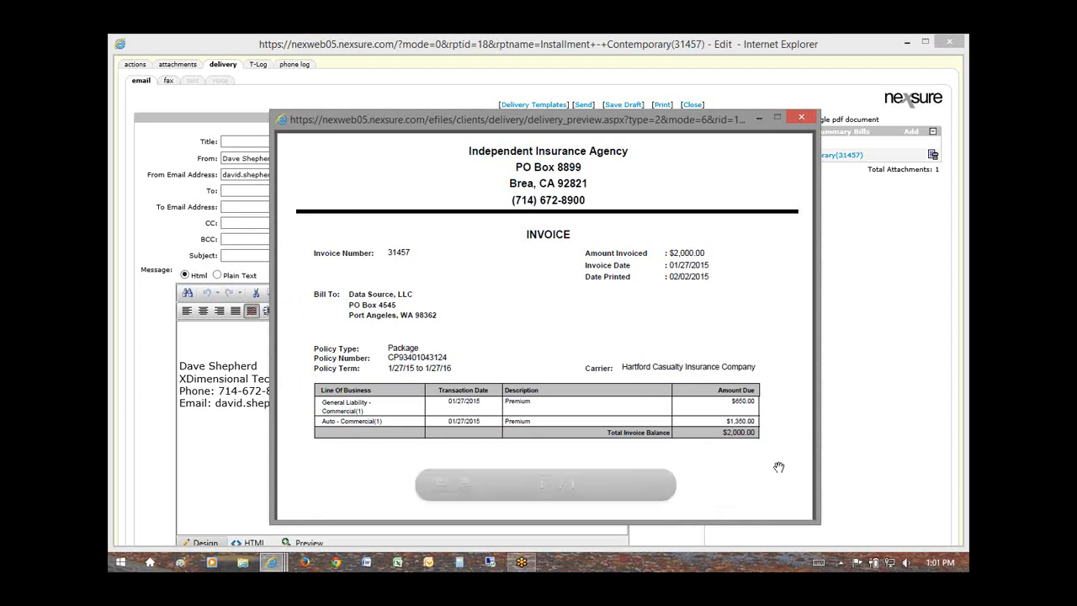
Step: Scroll through the invoice 31457 preview, then close the preview window
scroll(779, 467, down, 3)
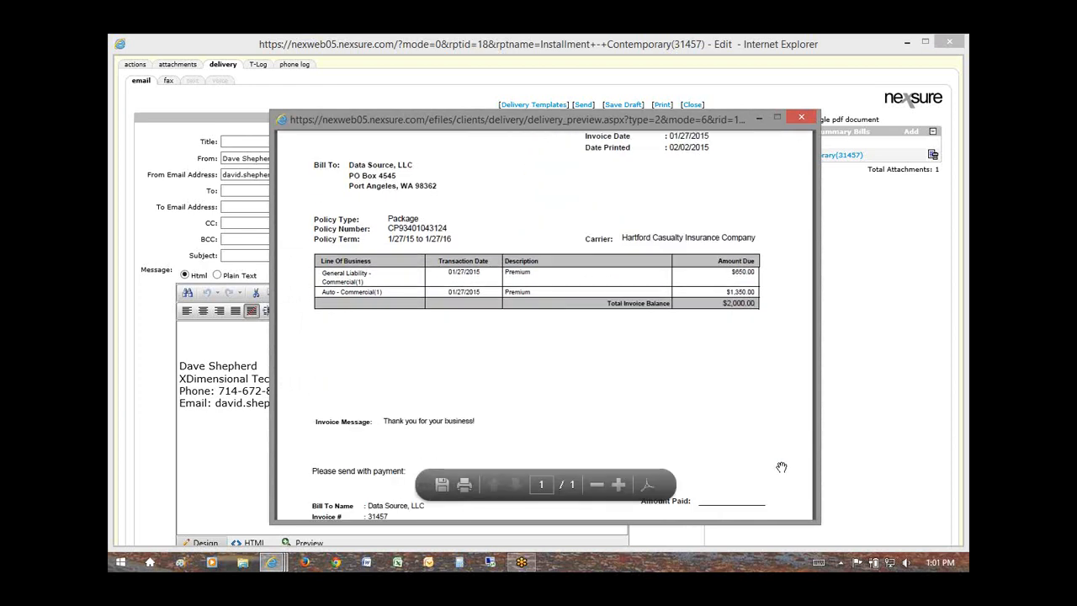
scroll(781, 467, down, 3)
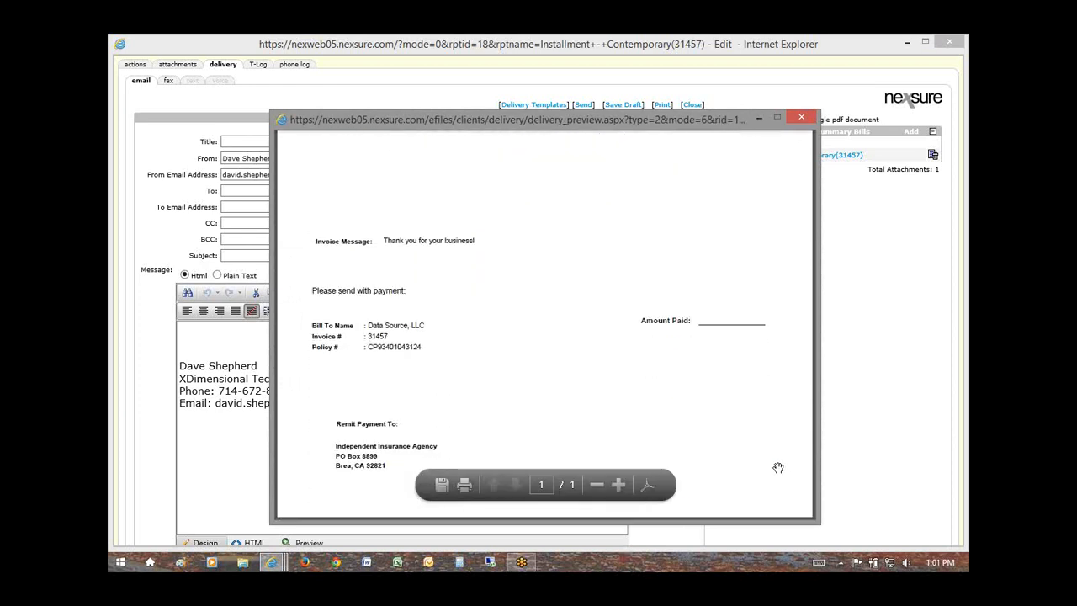
scroll(778, 462, up, 4)
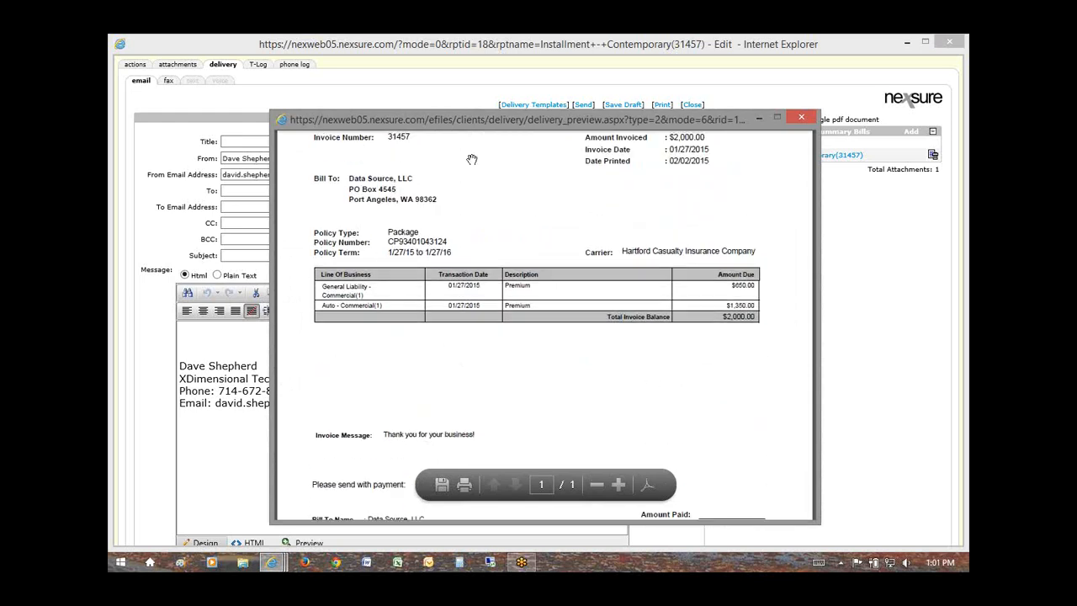
scroll(431, 192, up, 1)
scroll(589, 328, up, 1)
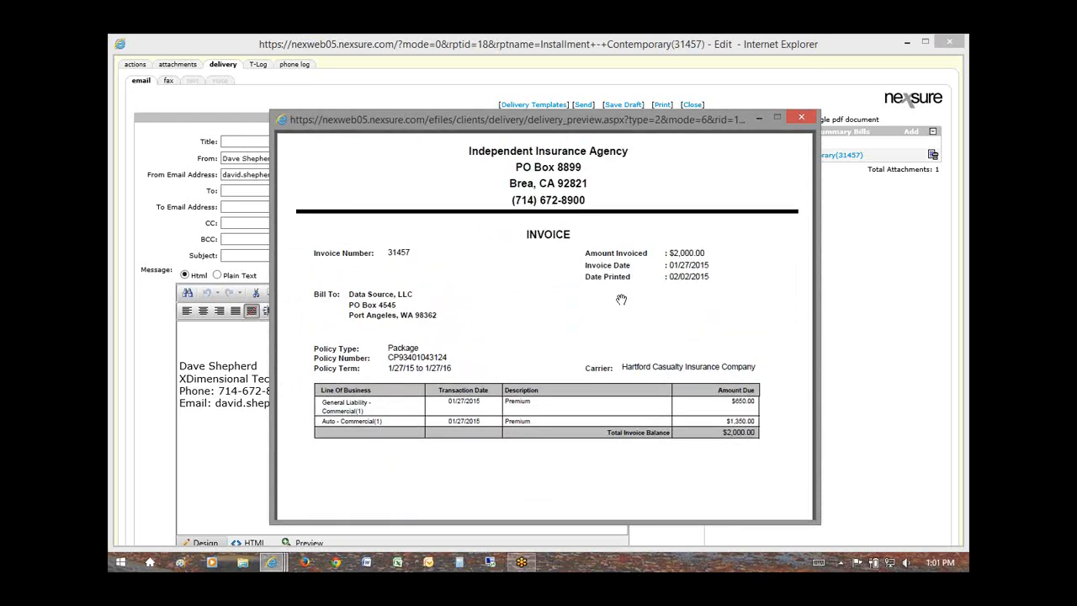
click(801, 117)
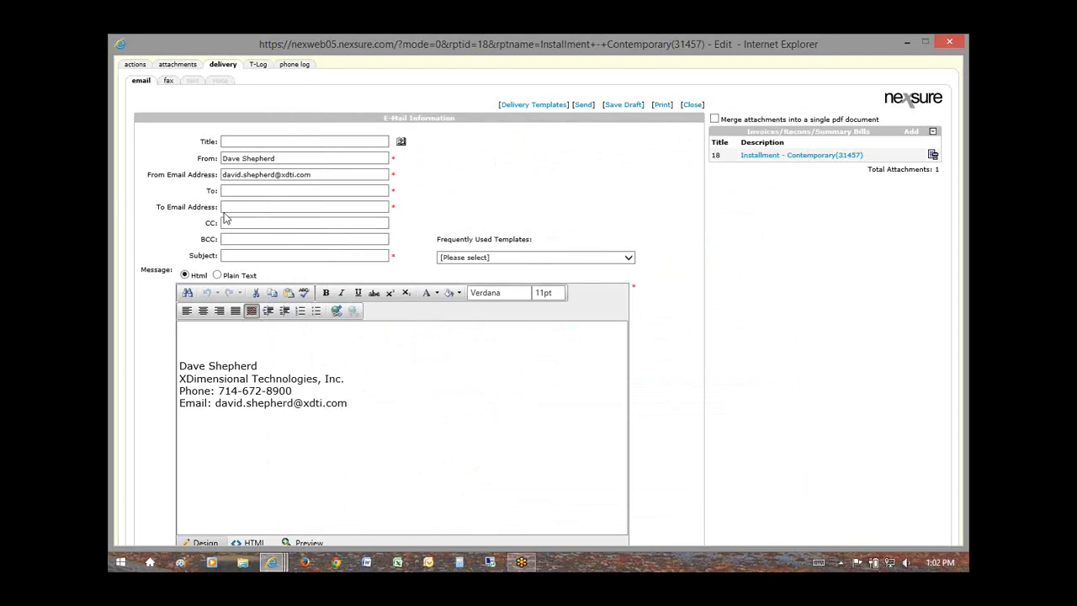
Step: Switch the delivery to fax, point out the fax number fields, and close the window
click(168, 80)
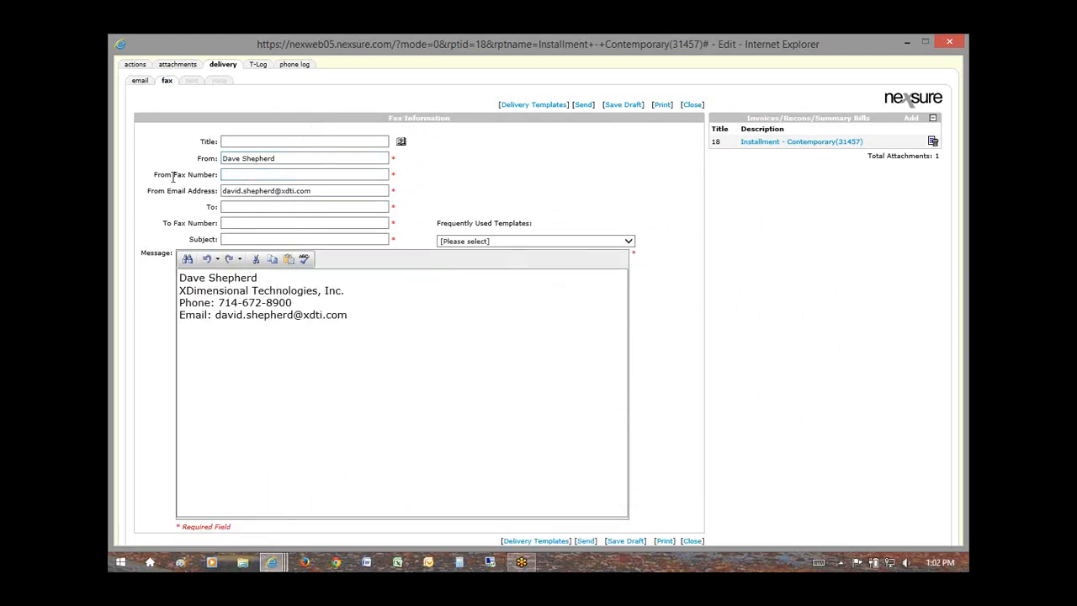
drag(173, 177, 203, 178)
drag(173, 223, 209, 232)
click(692, 104)
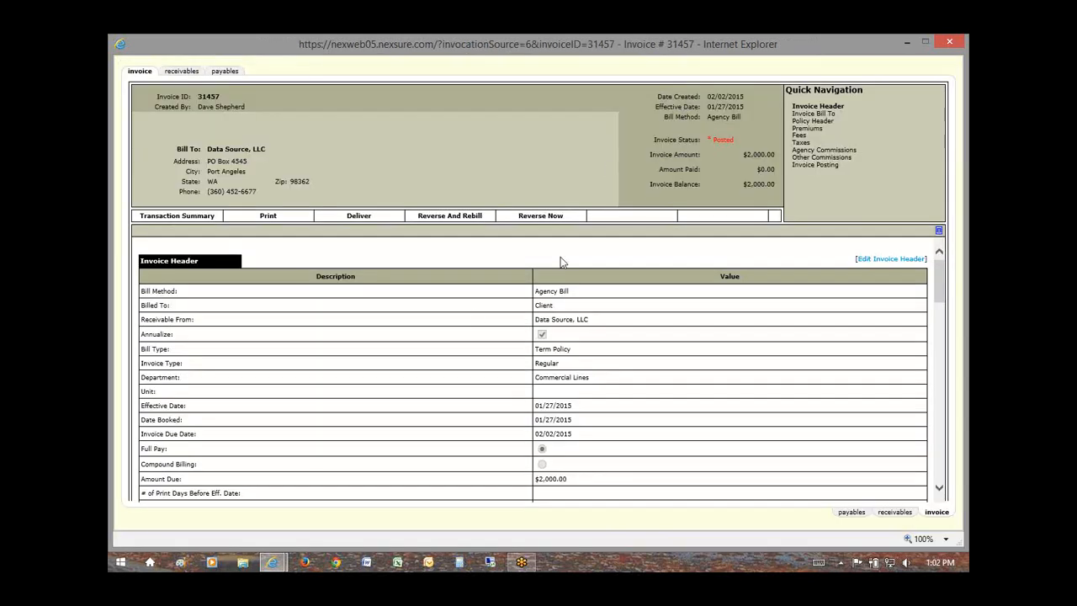
Step: Close invoice 31457 and open the client's delivery activity history
click(946, 43)
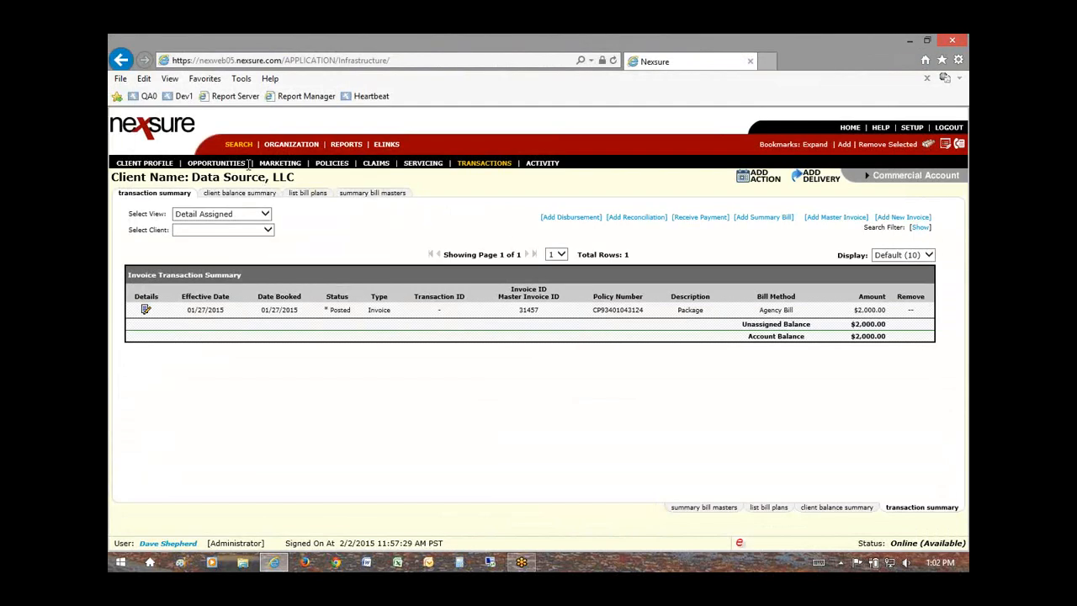
click(541, 165)
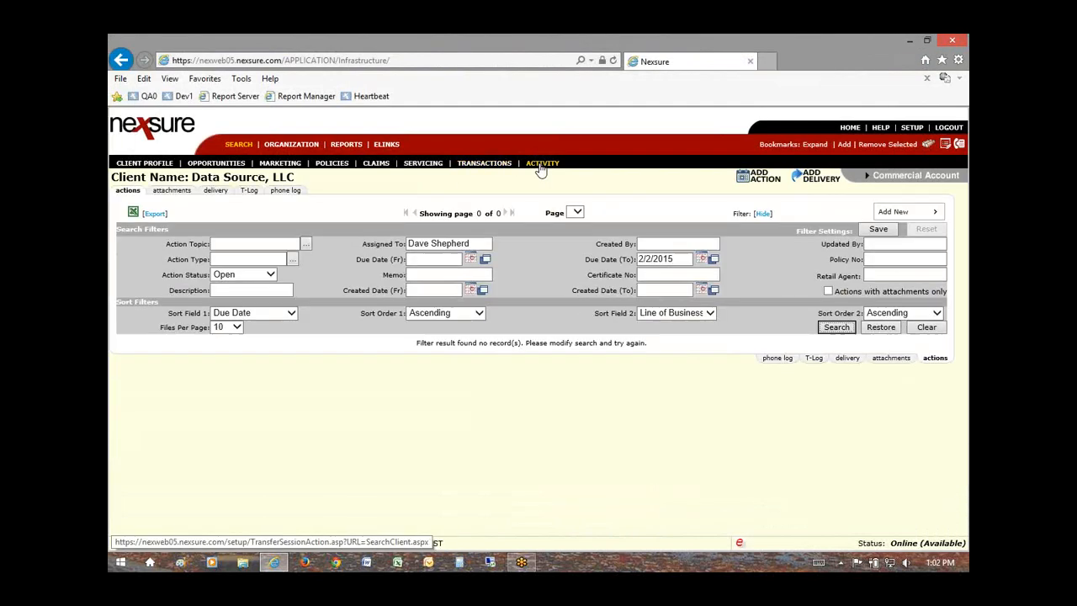
click(216, 192)
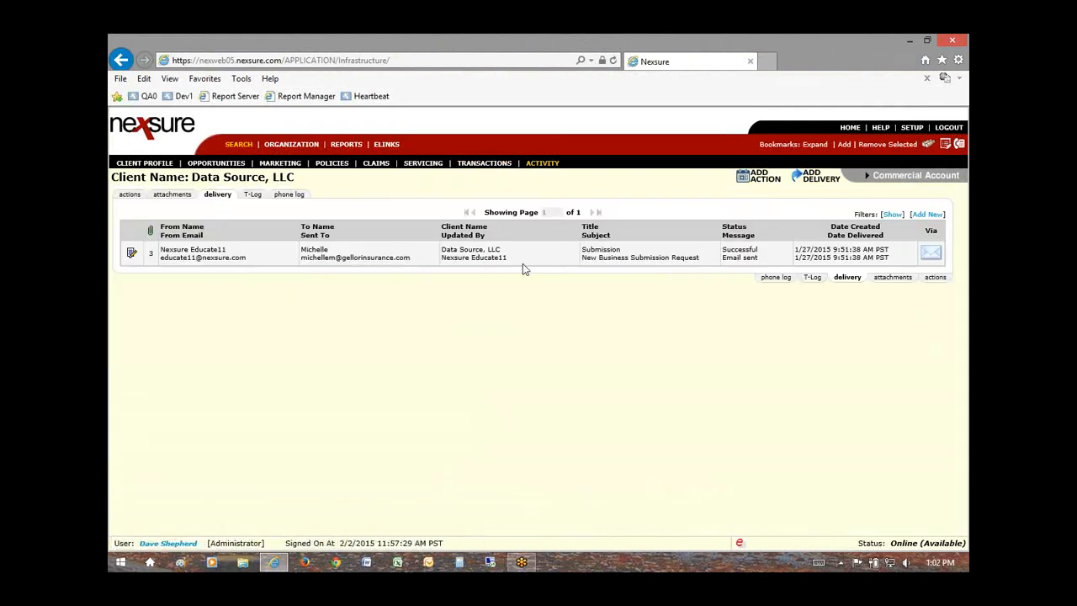
Step: Inspect the submission e-mail's delivery details, then go back to client search
click(132, 255)
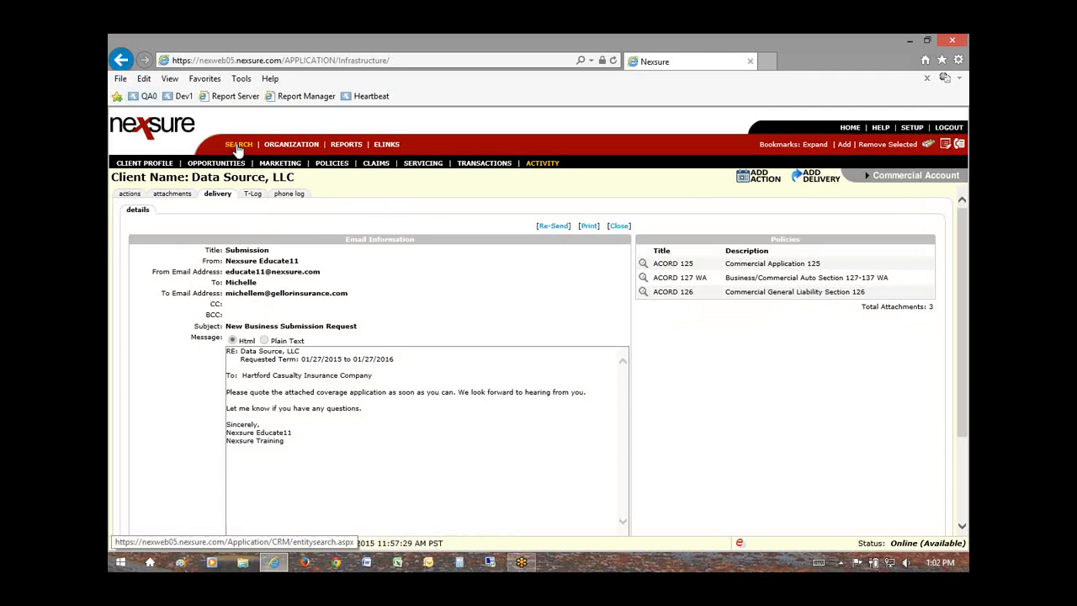
click(120, 60)
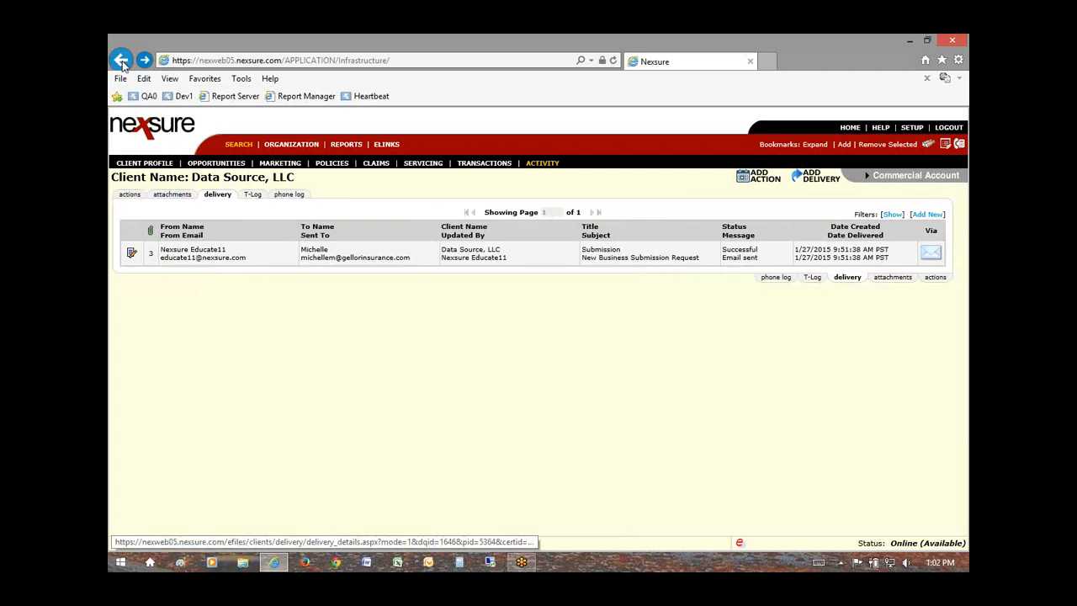
click(238, 145)
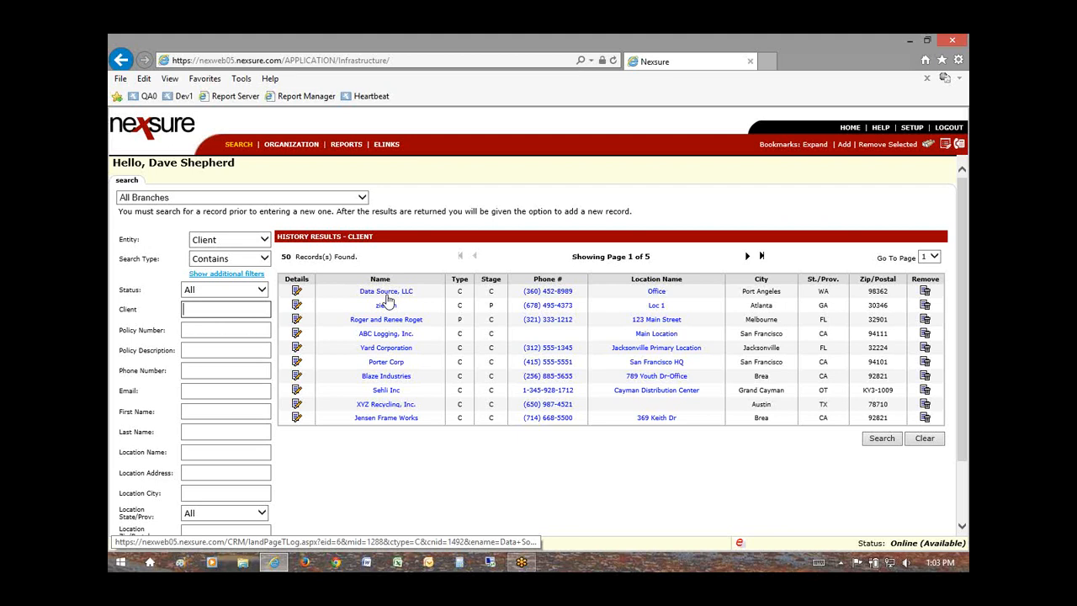
Step: Type datas01 into the Enterprise Code filter on the client search form
scroll(388, 353, down, 2)
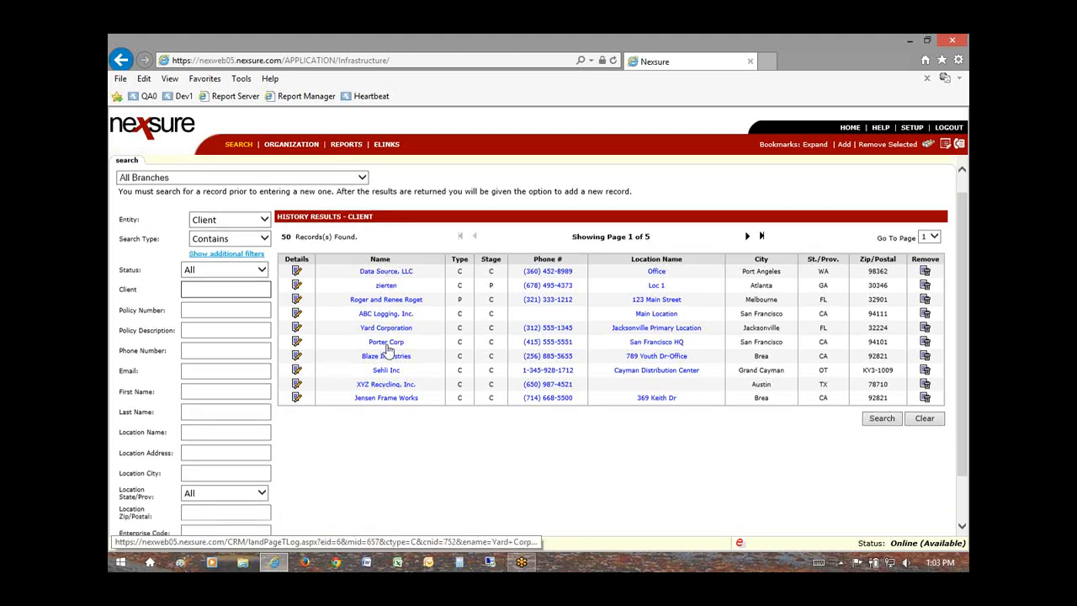
scroll(388, 352, up, 2)
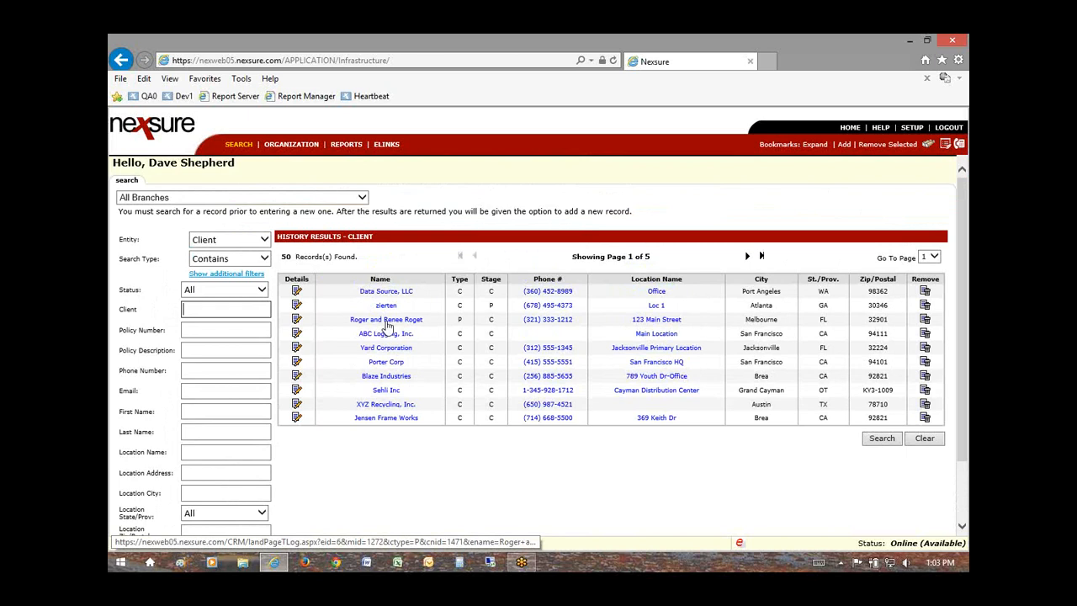
scroll(393, 337, down, 2)
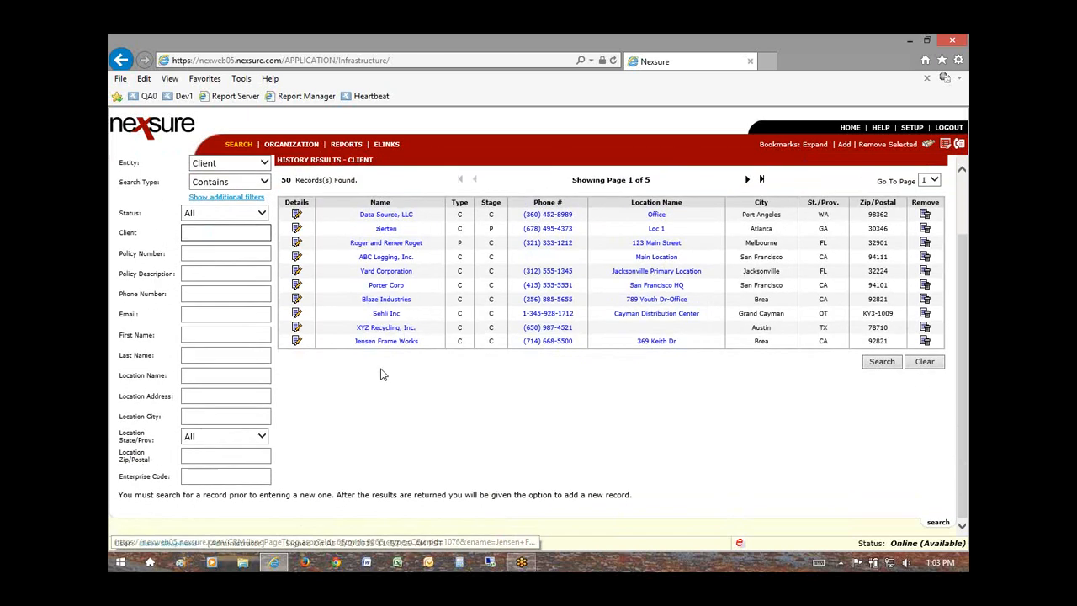
drag(120, 477, 162, 476)
click(126, 478)
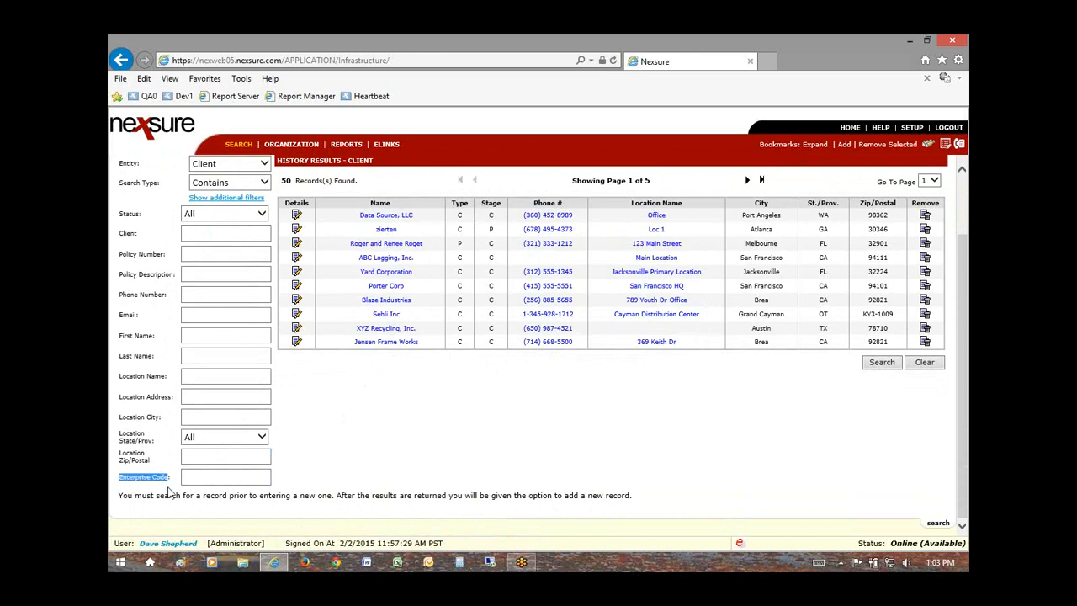
click(216, 478)
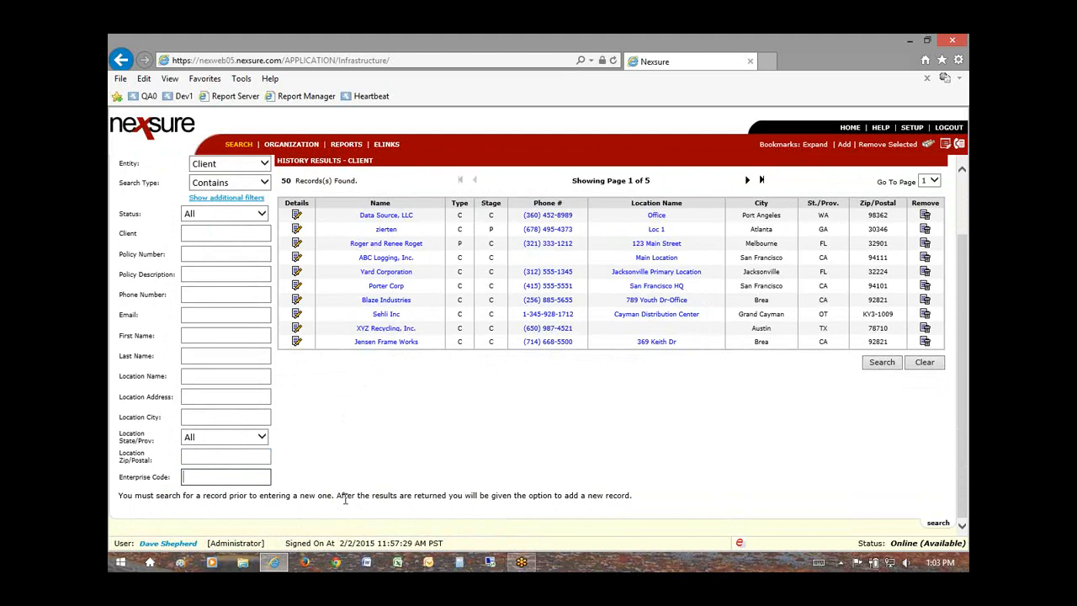
scroll(388, 519, up, 2)
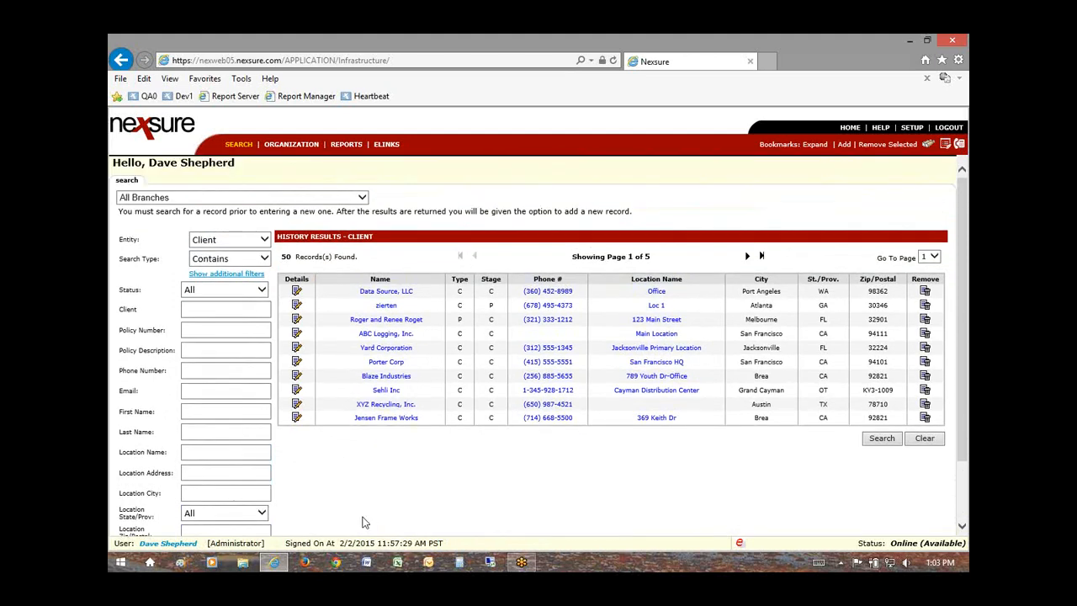
scroll(364, 522, down, 2)
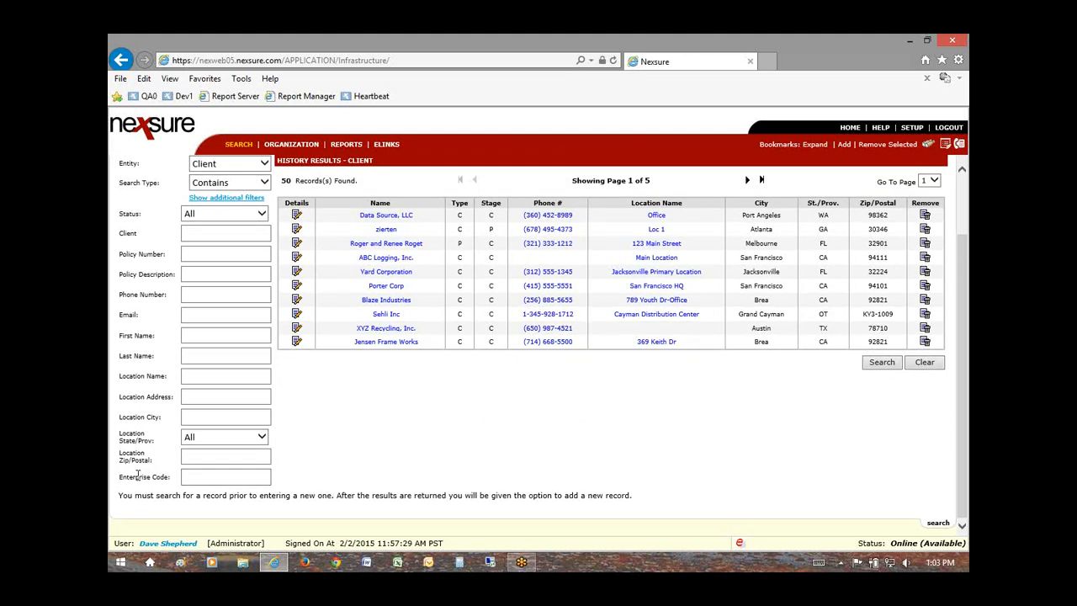
click(199, 478)
text(datas01)
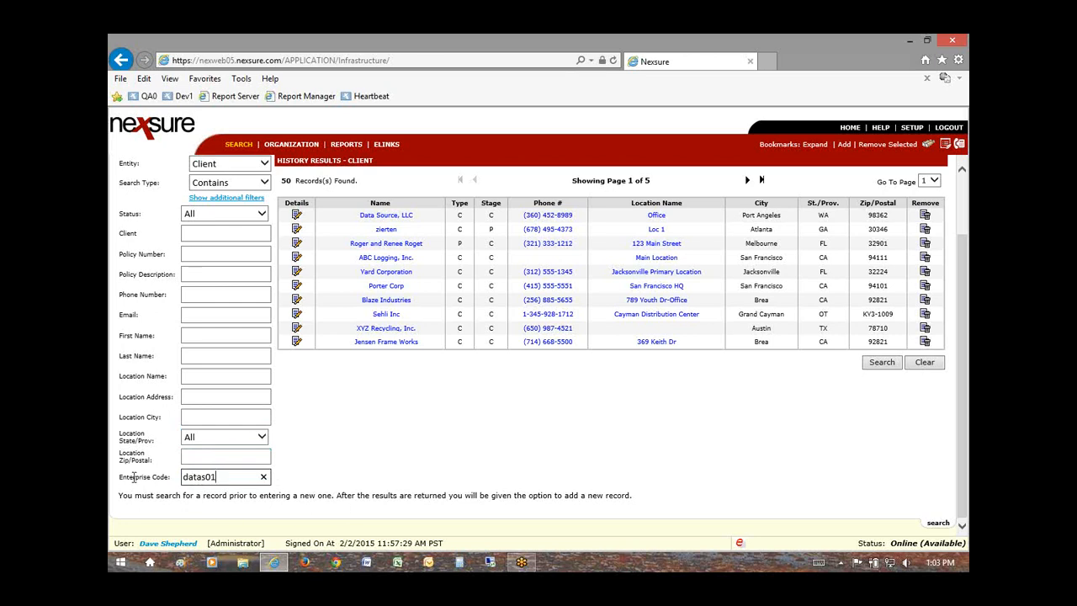
Step: Open Data Source, LLC, confirm its profiling Enterprise Code is blank, and return to Client Profile
click(378, 216)
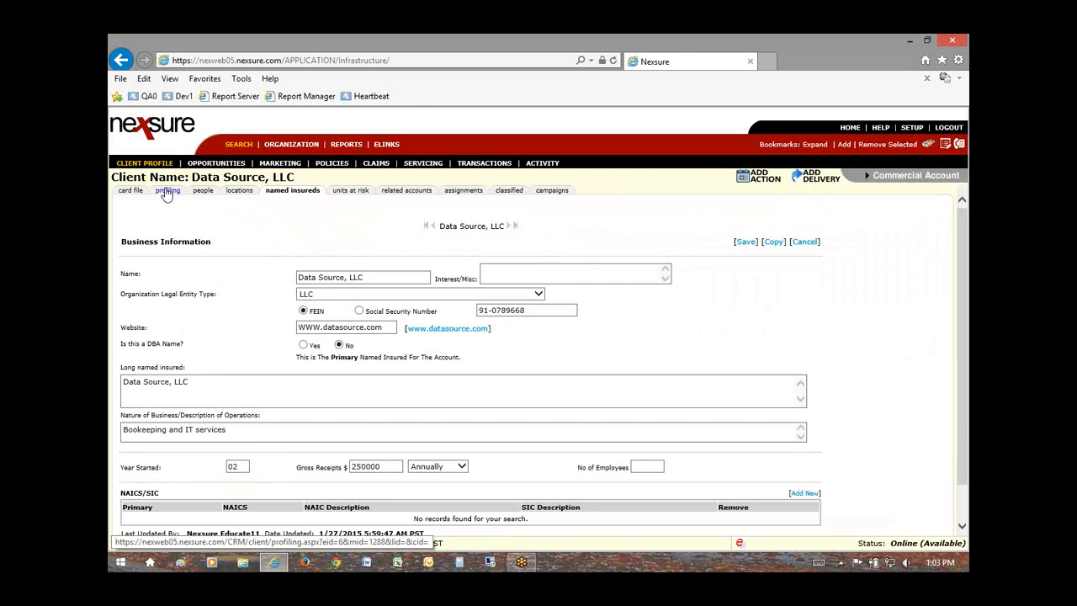
click(168, 190)
click(522, 246)
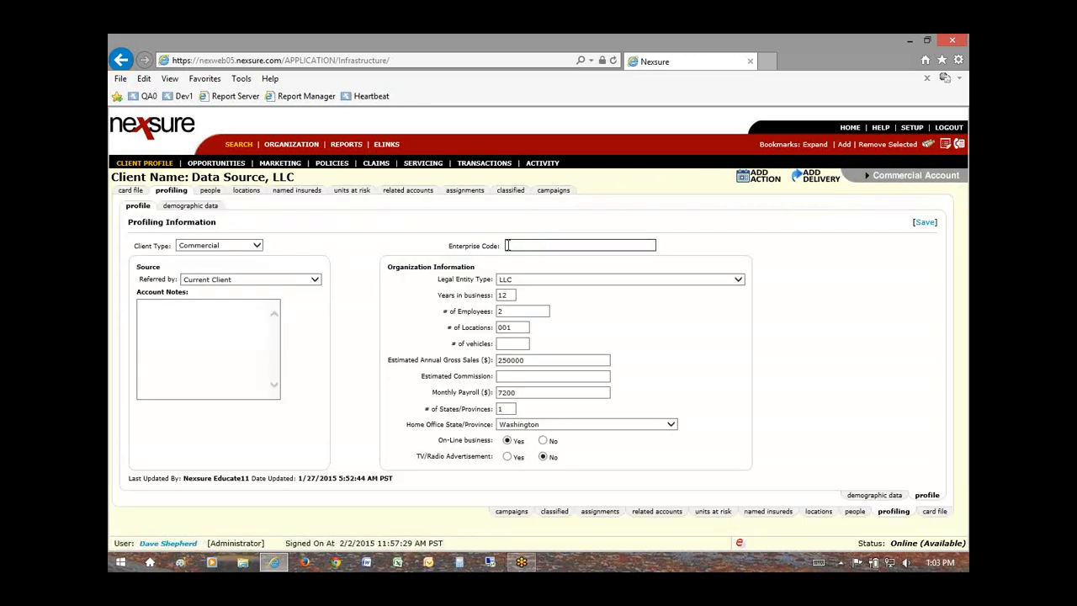
drag(450, 246, 518, 245)
click(518, 245)
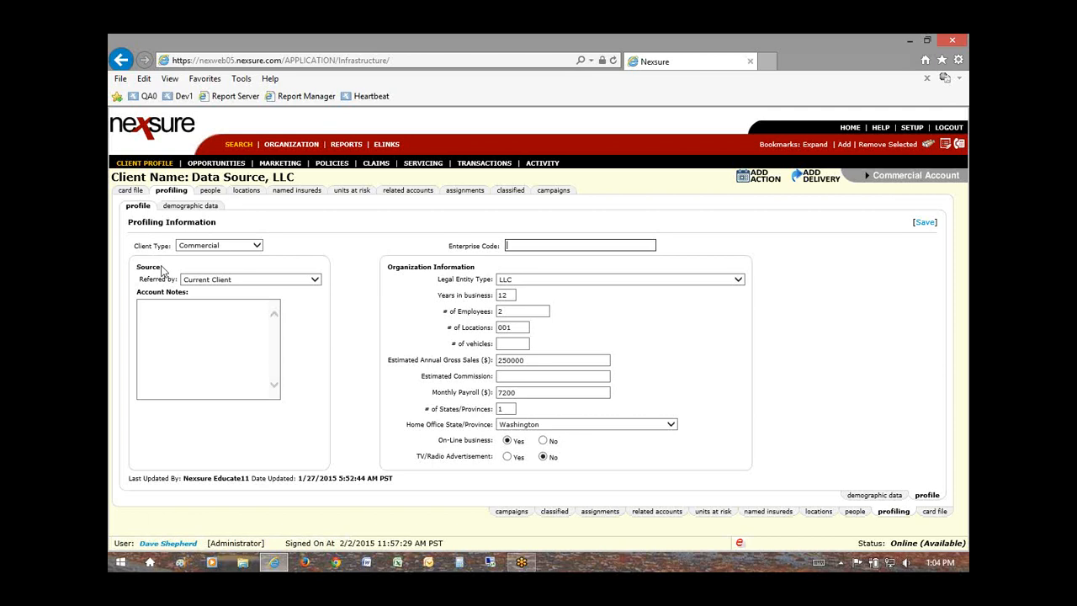
click(147, 164)
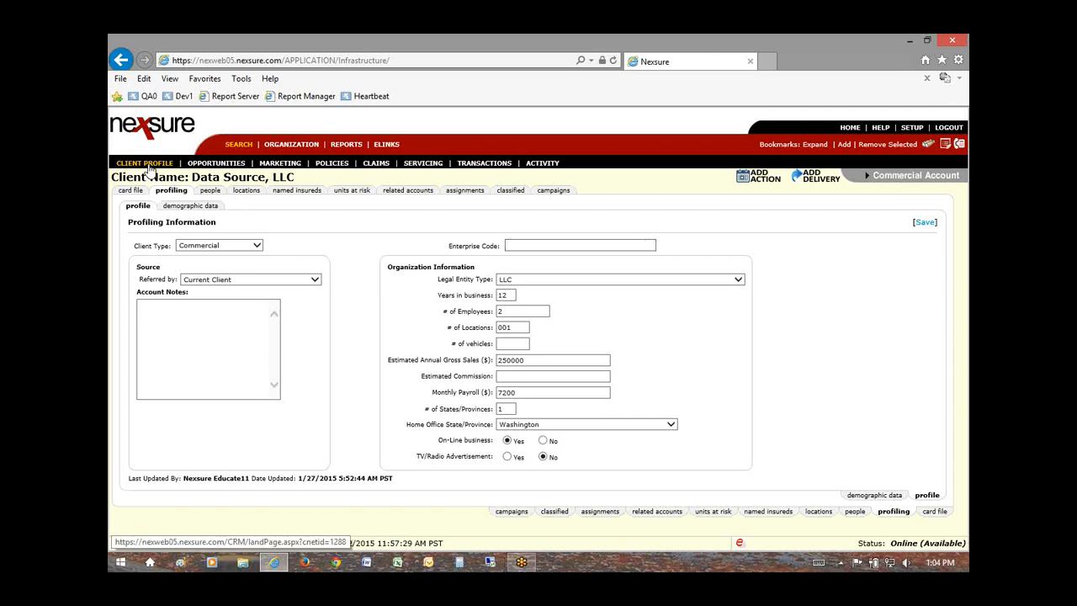
Step: Go back to client search and point out the Enterprise Code filter
click(239, 145)
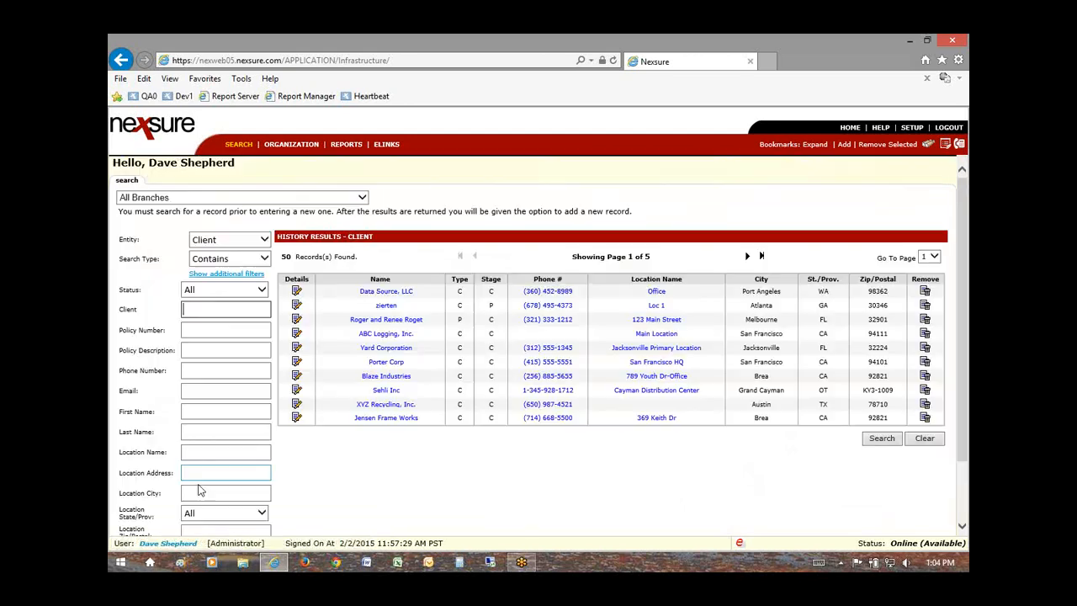
drag(120, 477, 177, 479)
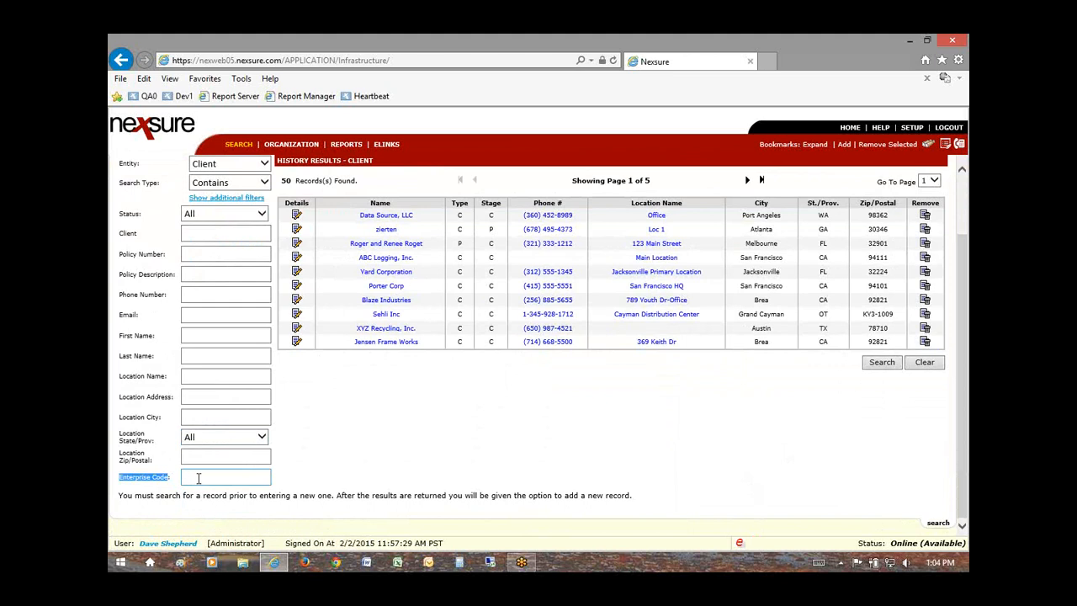
click(191, 479)
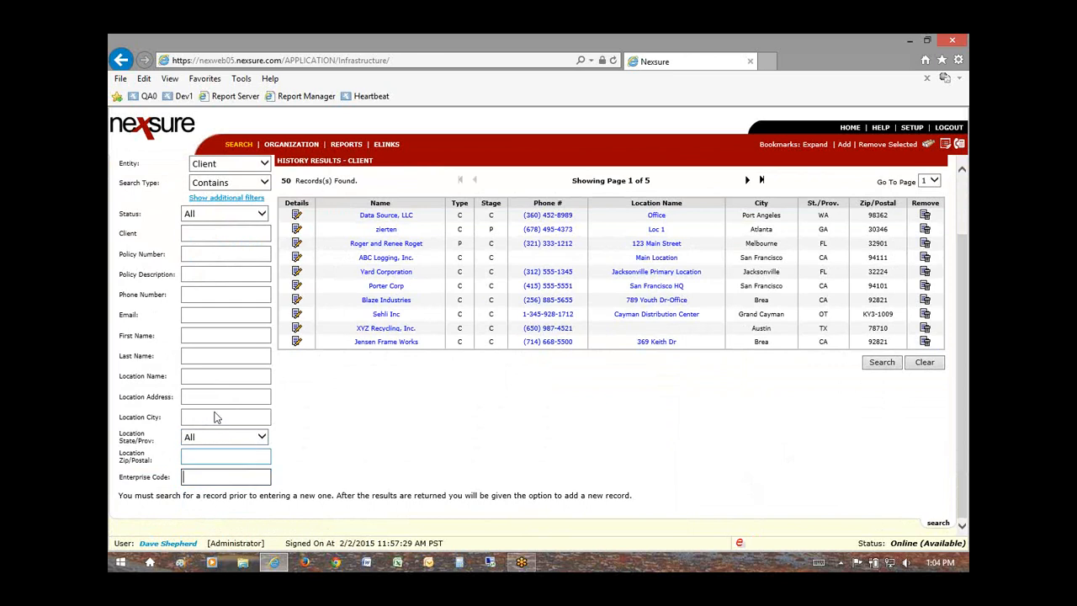
click(218, 237)
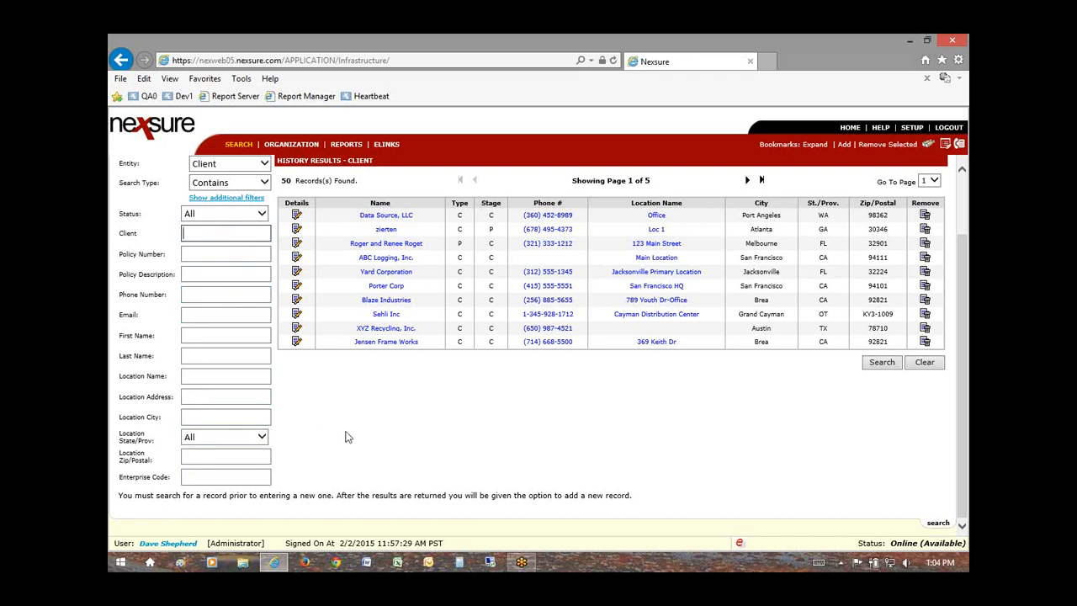
Step: Revisit the Enterprise Code filter field, then scroll back to the top of the form
scroll(345, 437, up, 2)
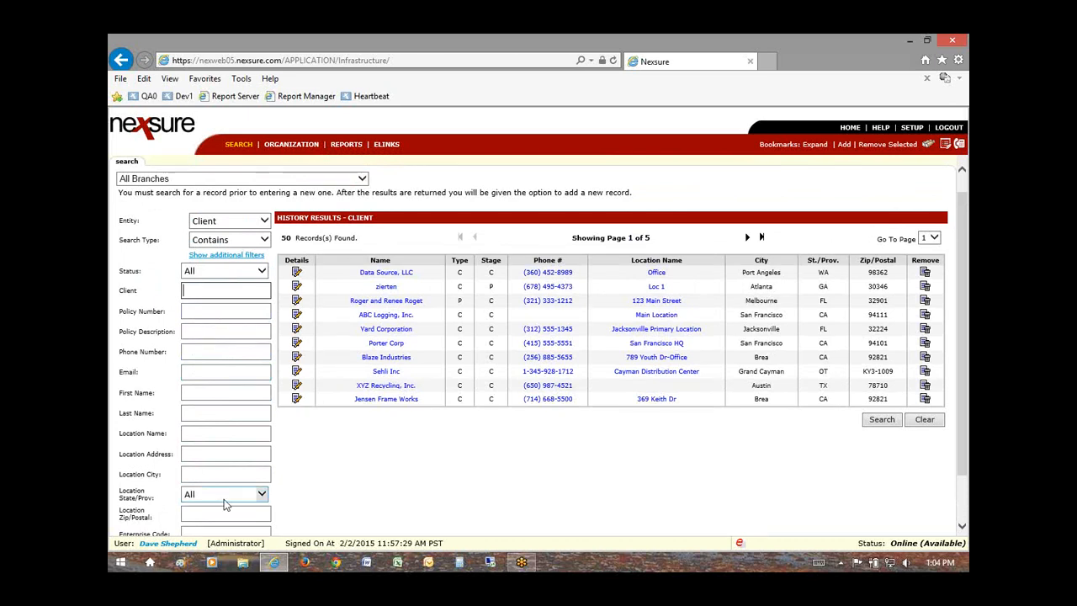
scroll(223, 505, down, 1)
drag(122, 476, 180, 479)
click(190, 478)
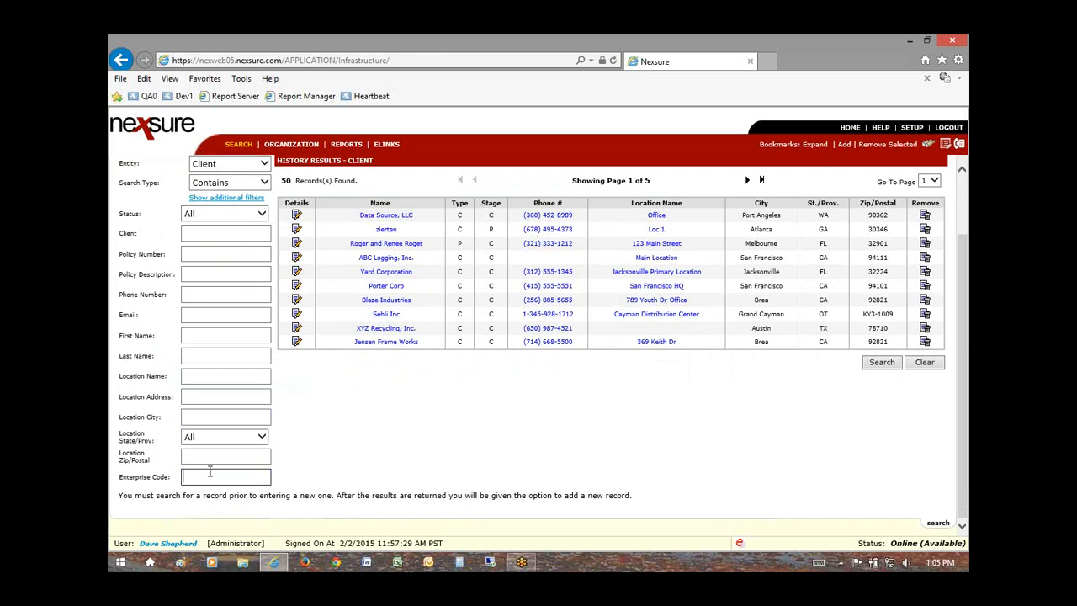
scroll(288, 476, up, 1)
scroll(288, 469, up, 1)
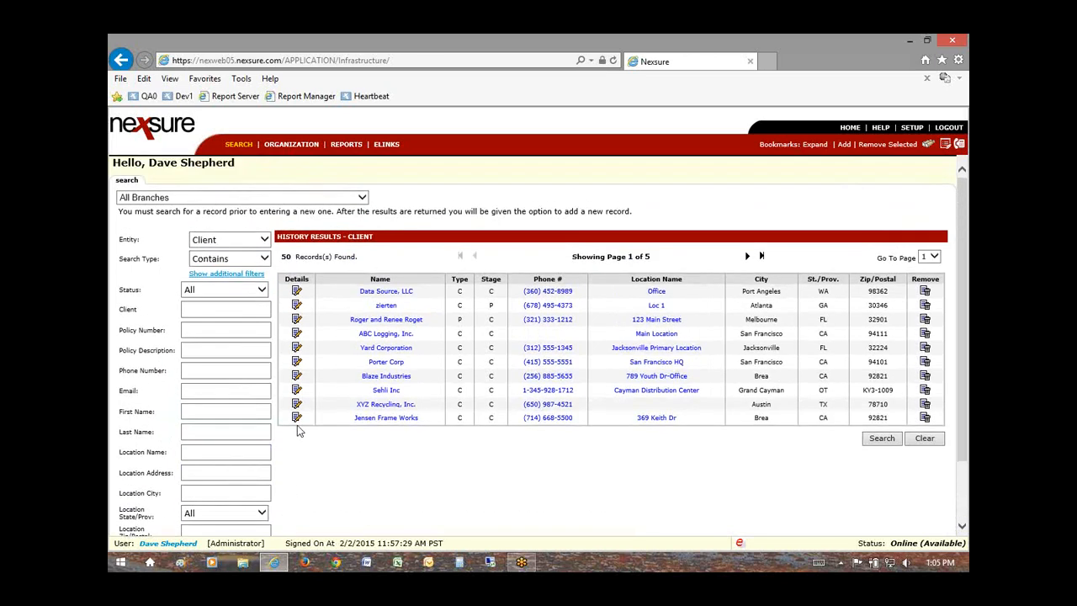
click(296, 291)
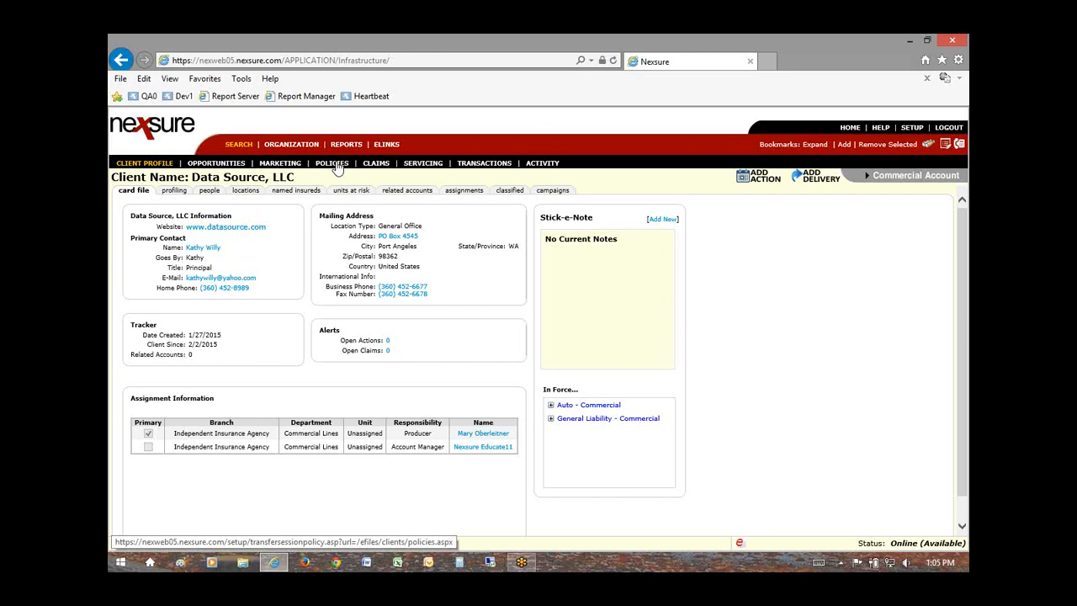
click(279, 164)
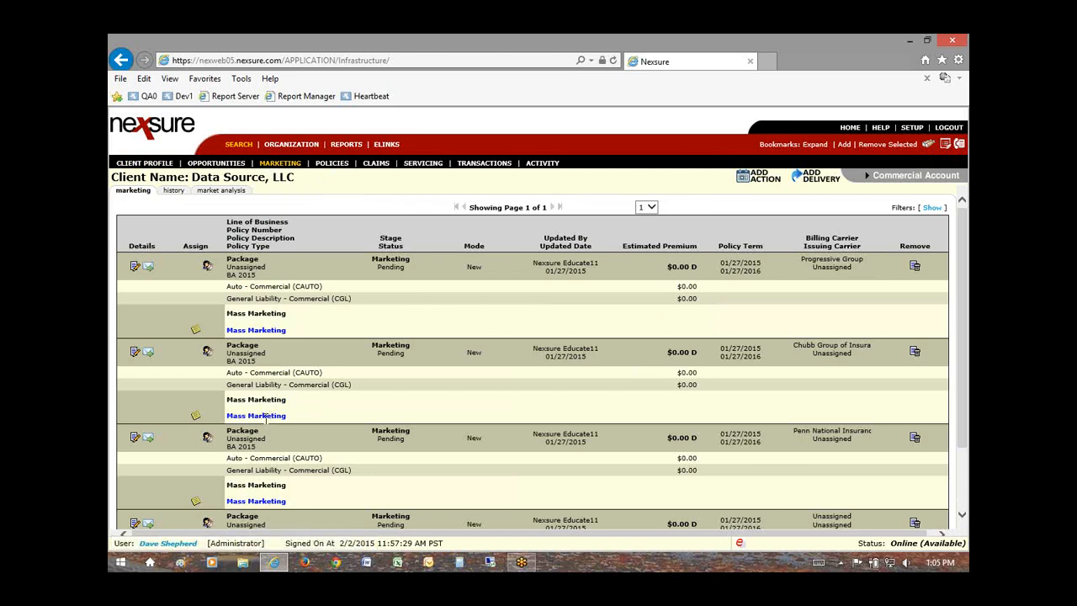
click(239, 145)
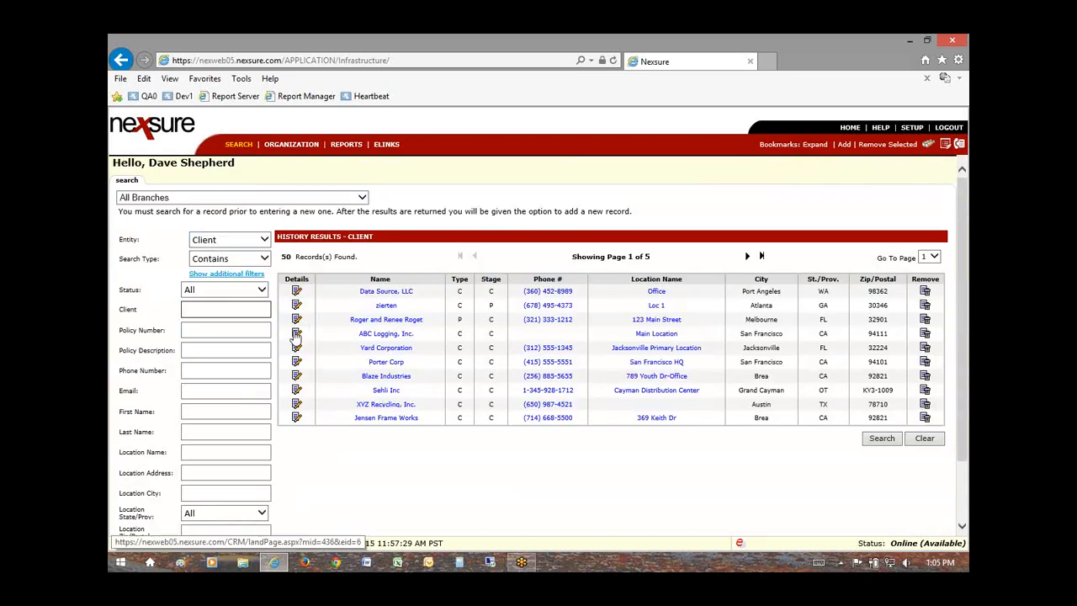
Step: From ABC Logging, Inc.'s Details, check Policies and Marketing, dismiss the no-records prompt, and reach the Servicing form
click(296, 333)
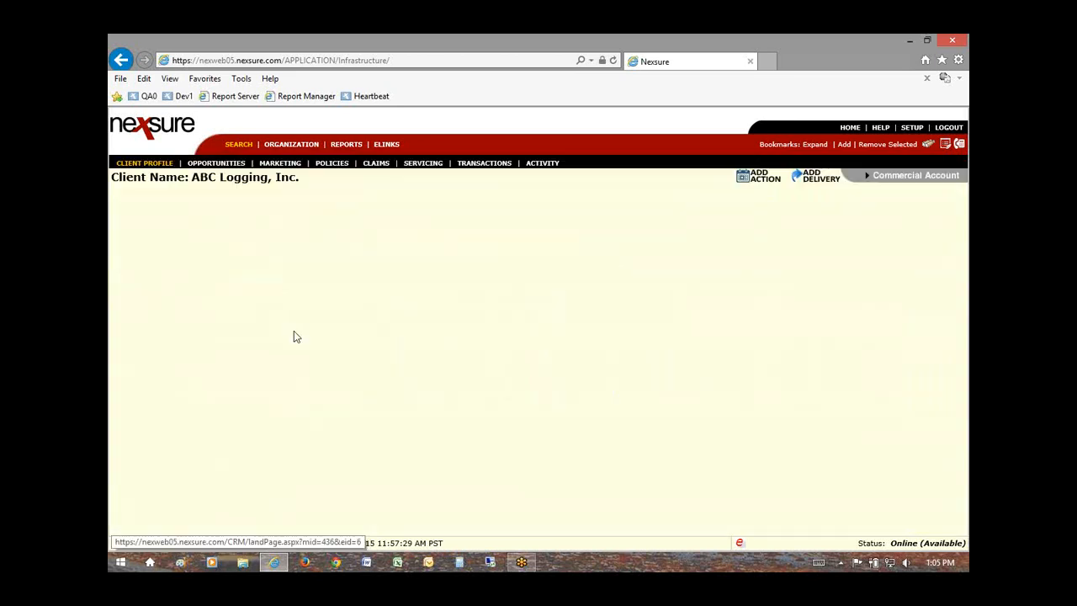
click(333, 166)
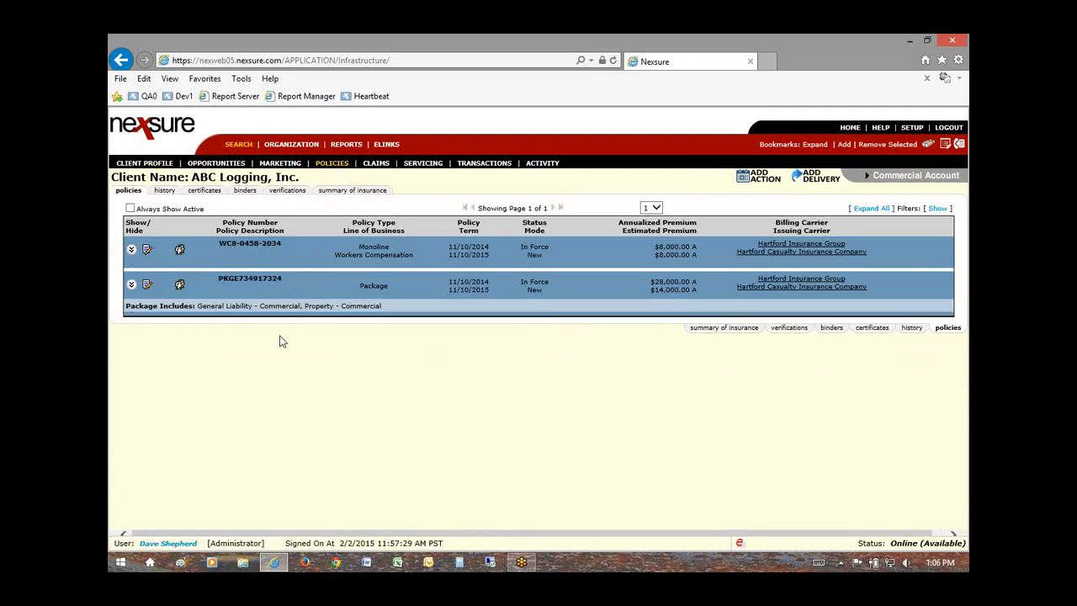
click(282, 165)
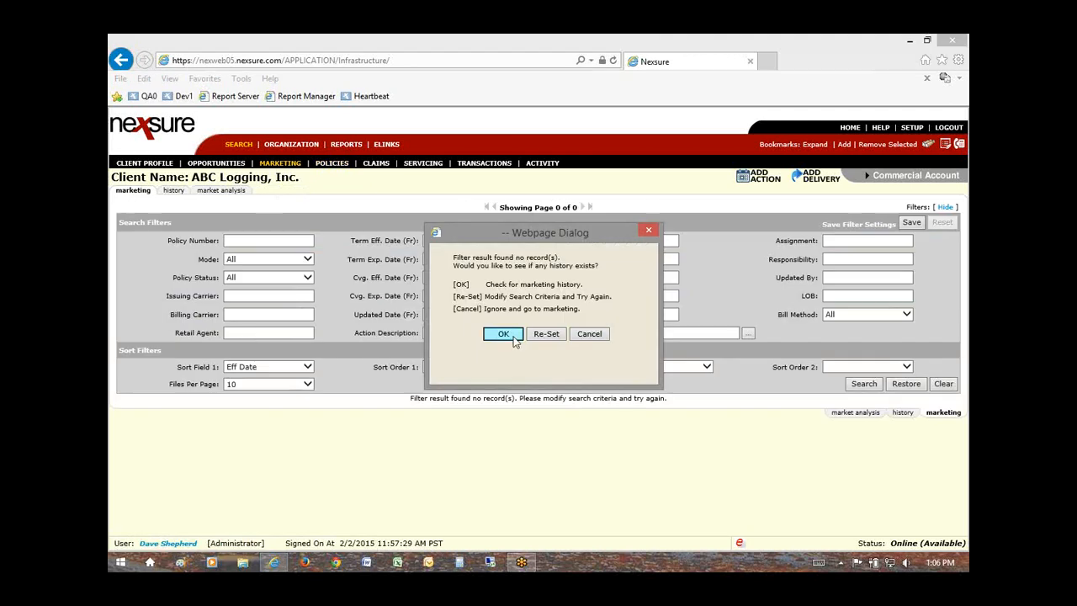
click(589, 335)
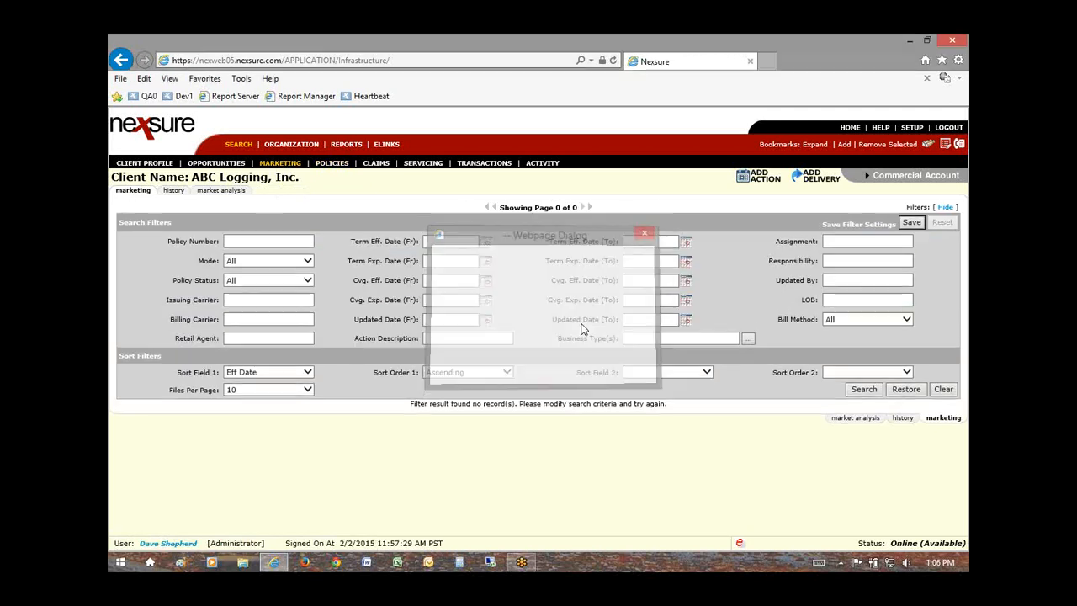
click(417, 163)
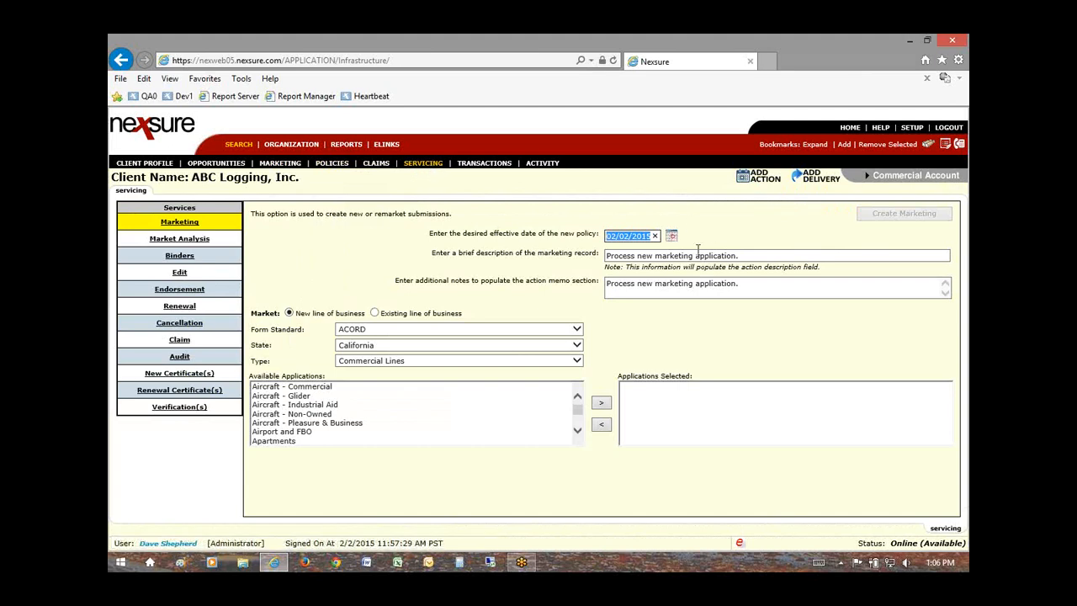
Step: Set the submission's State to Washington
click(576, 345)
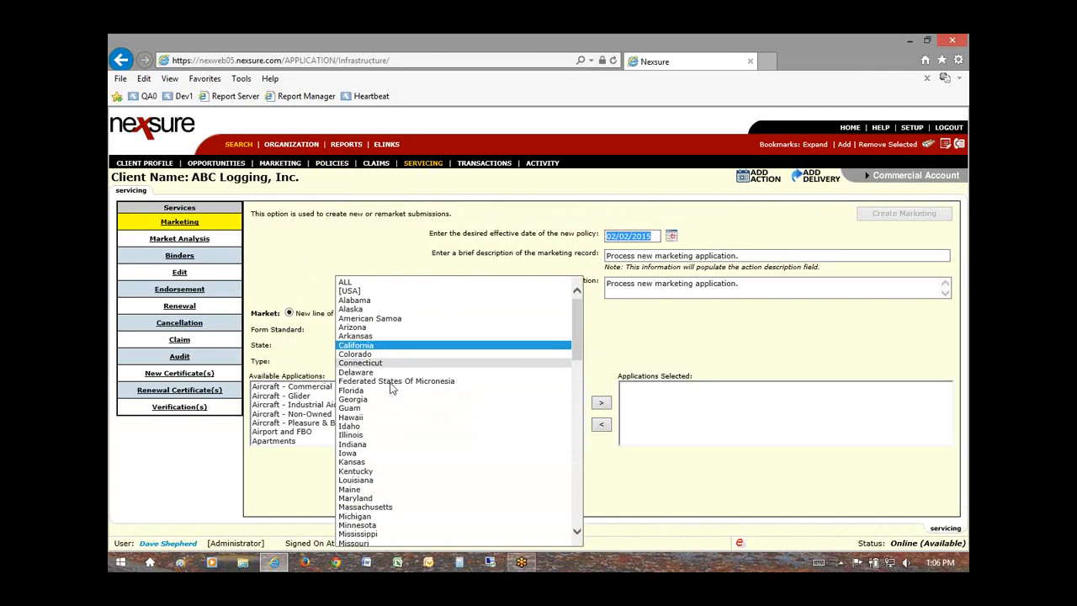
scroll(396, 522, down, 20)
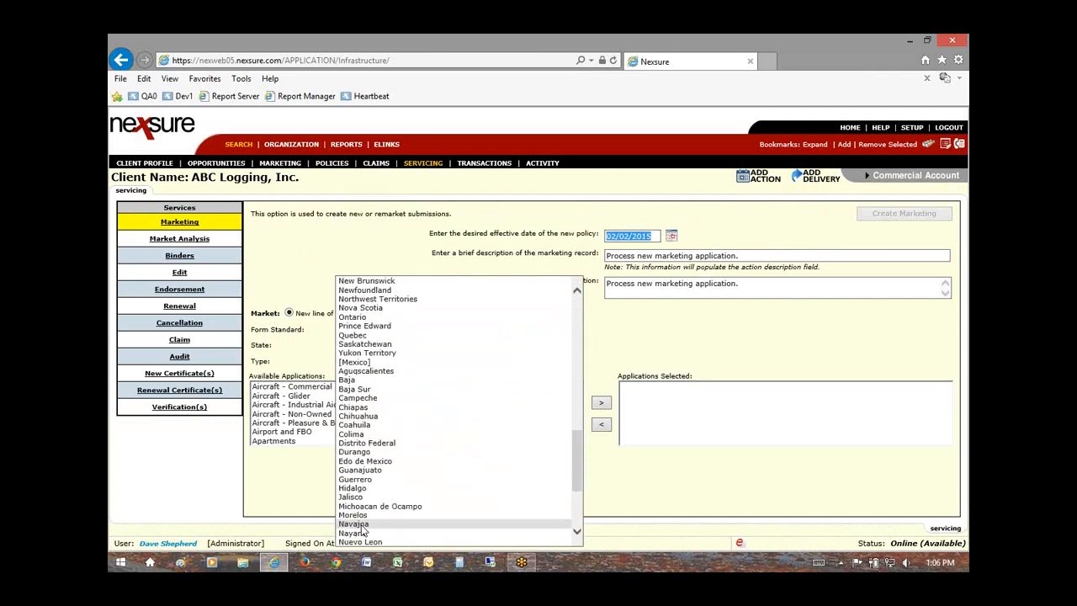
scroll(364, 528, up, 2)
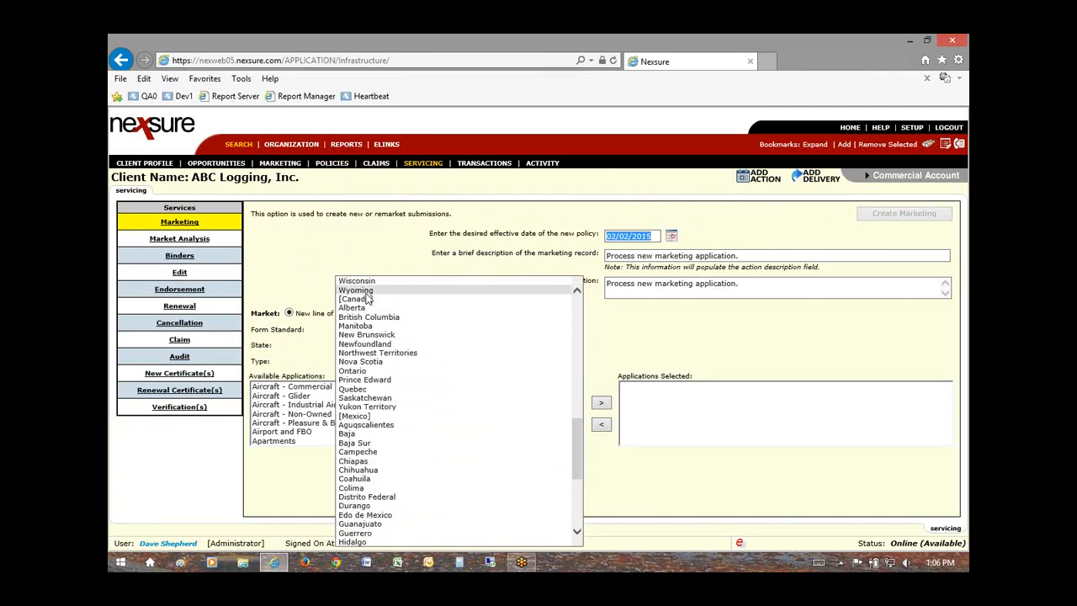
scroll(367, 295, up, 1)
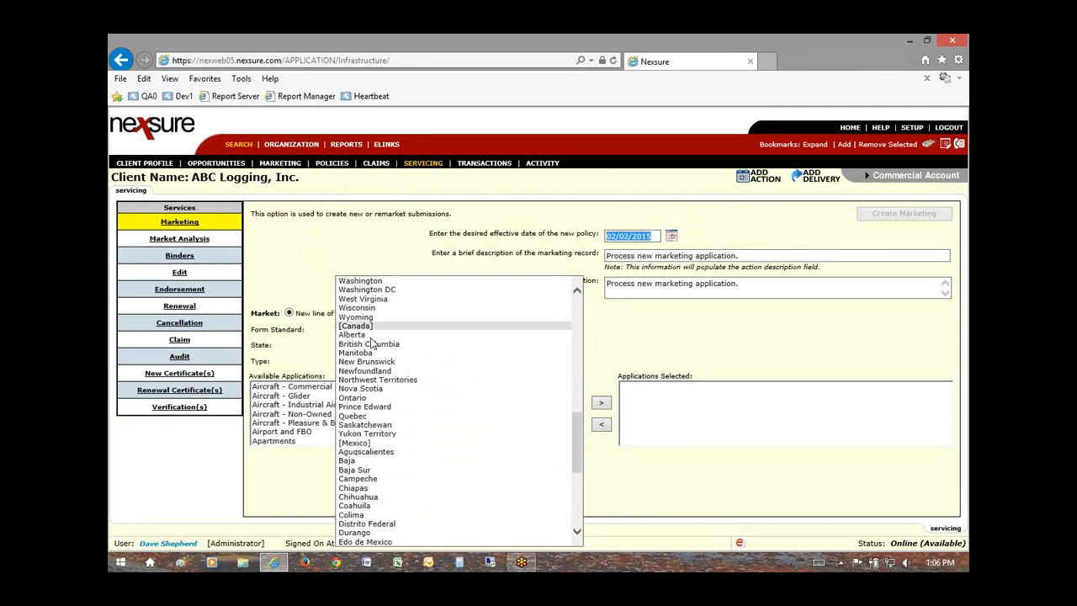
click(364, 281)
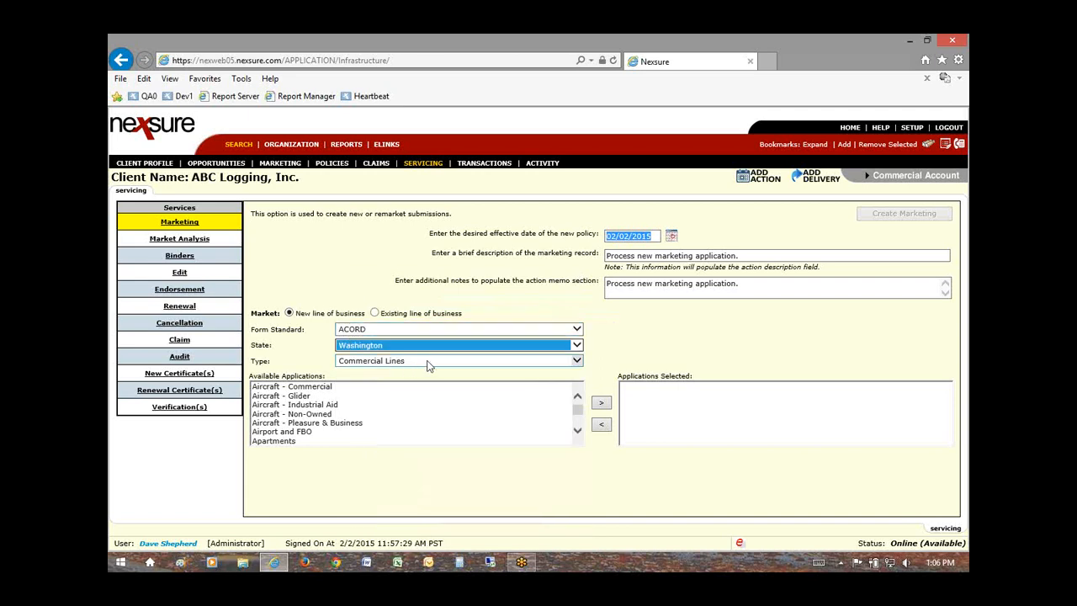
Step: Add the Equipment Floater application to the selected applications and create the marketing submission
click(299, 407)
scroll(307, 417, down, 10)
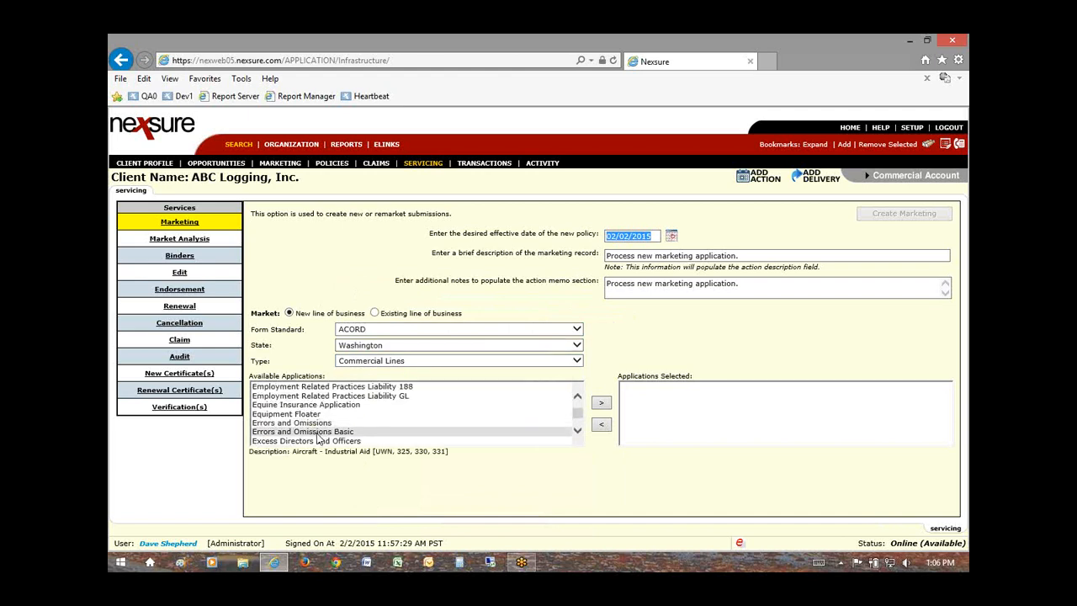
scroll(315, 429, up, 4)
scroll(318, 433, down, 4)
click(315, 414)
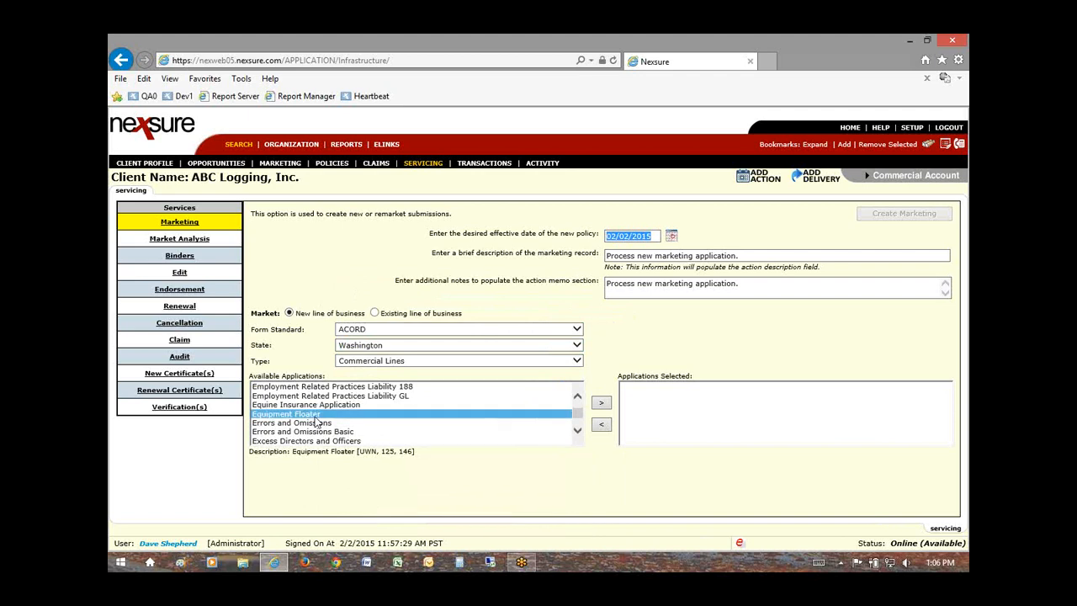
click(601, 404)
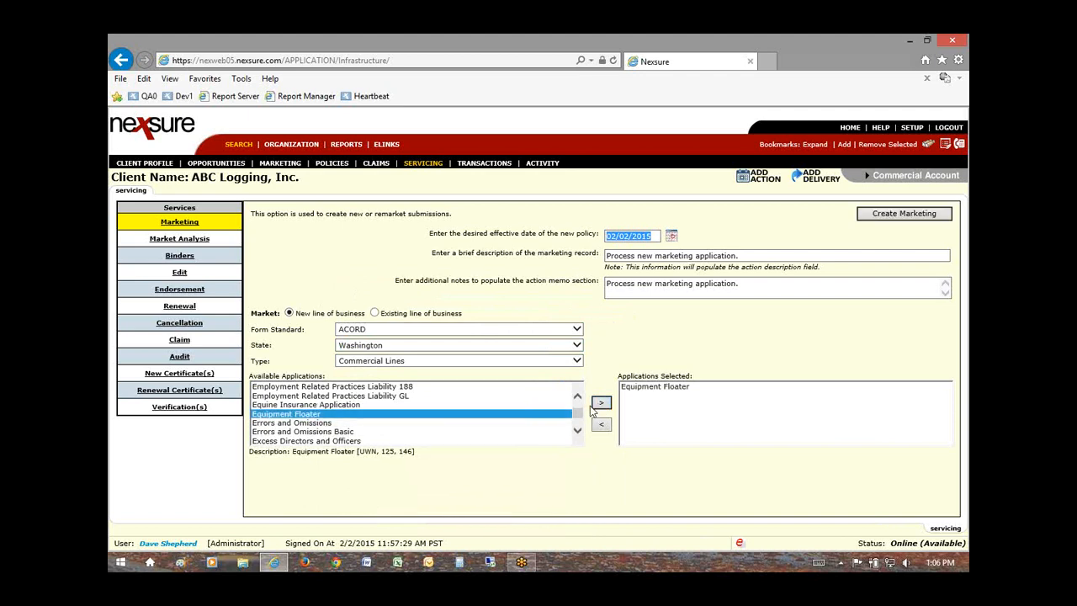
click(644, 388)
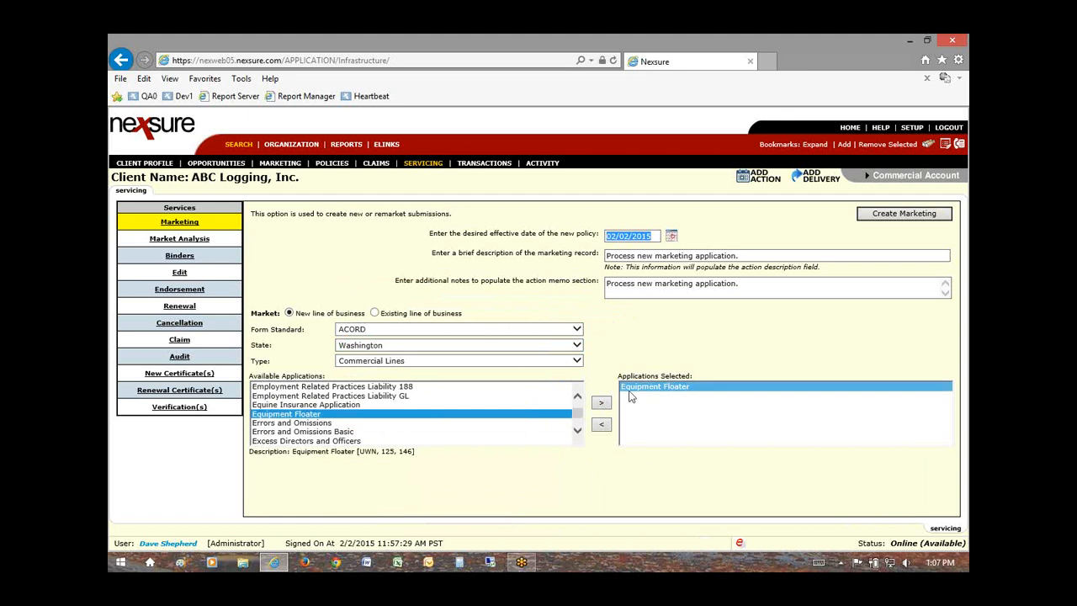
click(898, 216)
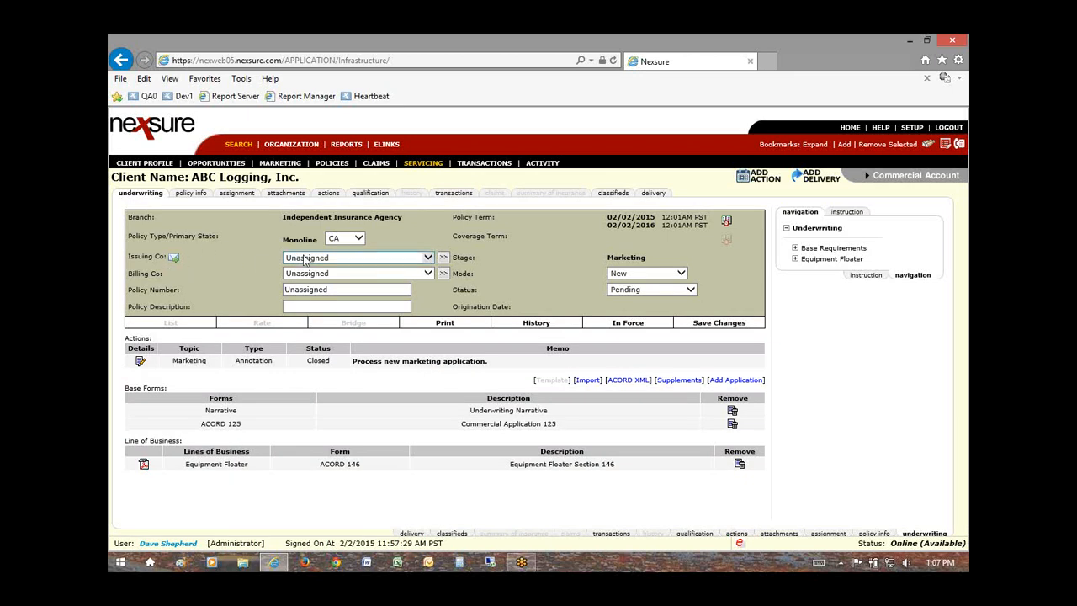
Step: Set issuing company to Hartford Casualty Insurance Company and billing company to Island Heritage Insurance Company
click(351, 258)
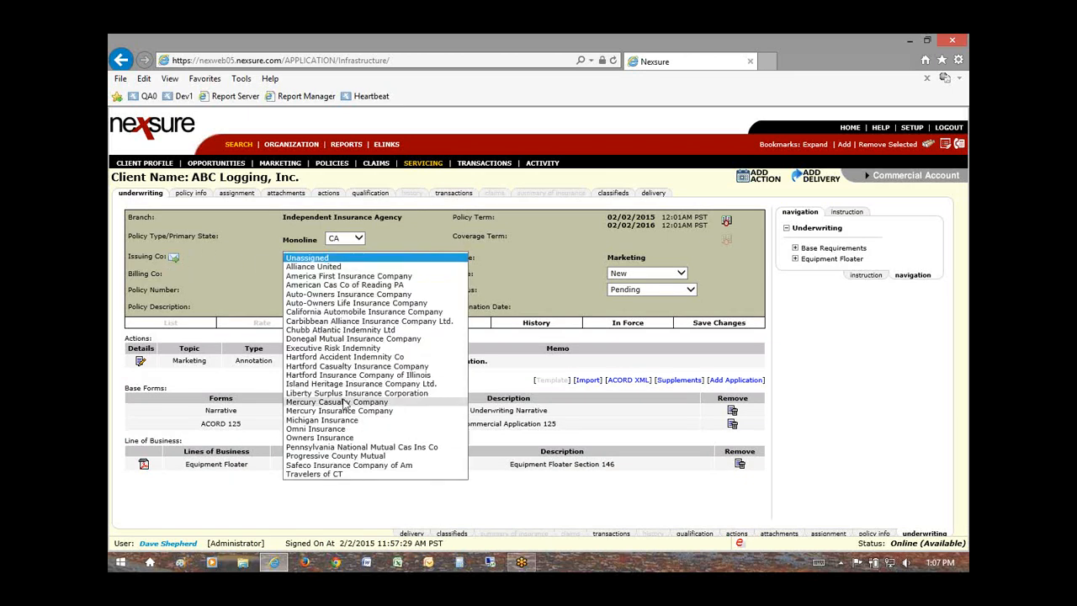
click(363, 367)
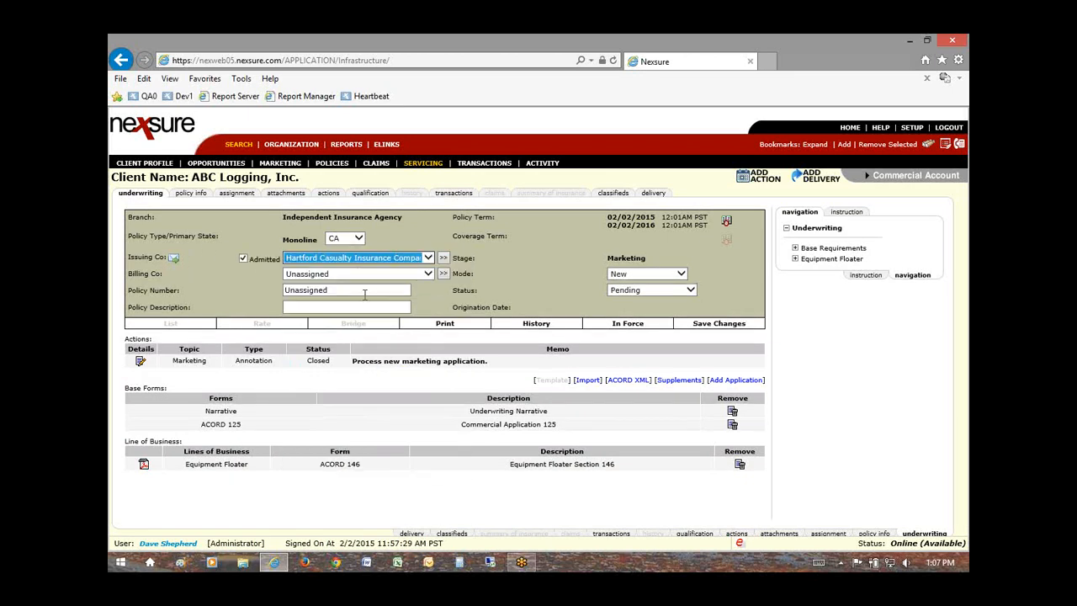
click(363, 274)
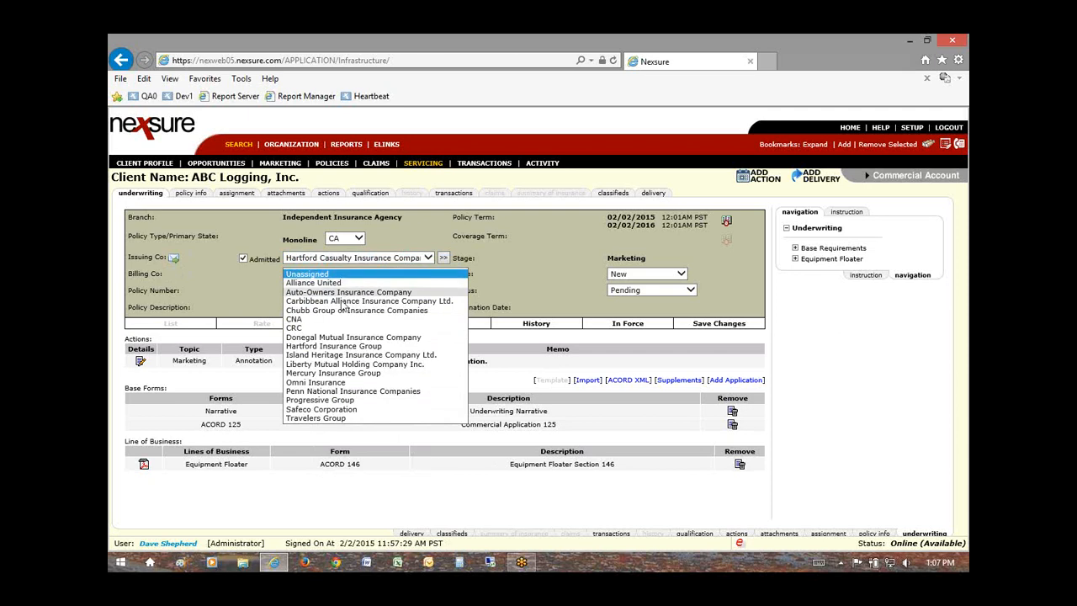
click(353, 354)
Step: Replace the Unassigned policy number with the policy's number, removing its hyphens, and switch billing to Hartford Insurance Group
double_click(334, 290)
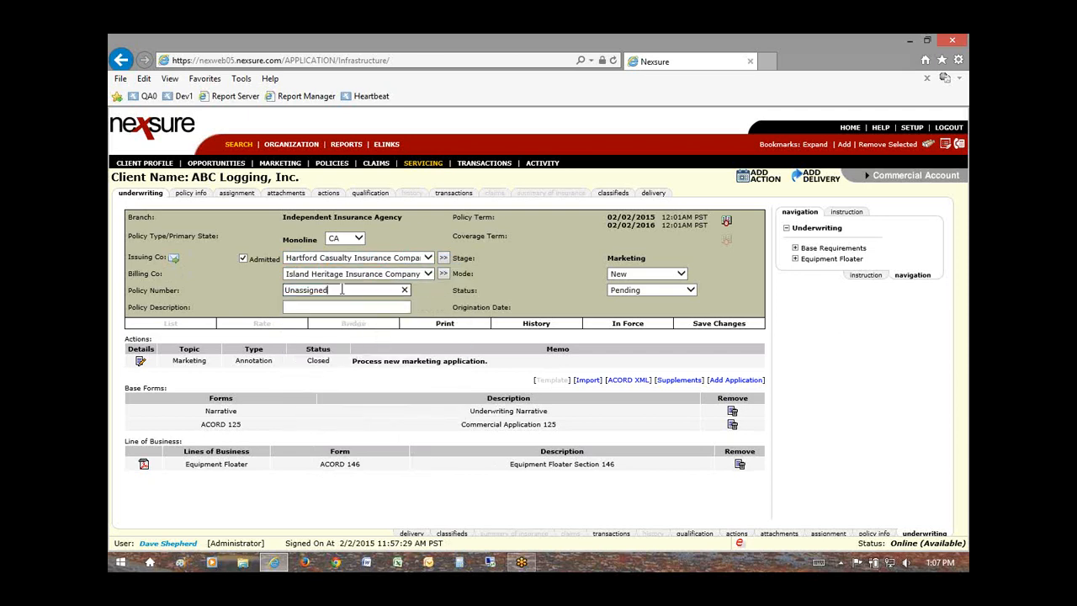
click(310, 289)
key(BackSpace)
click(336, 290)
key(BackSpace)
click(346, 308)
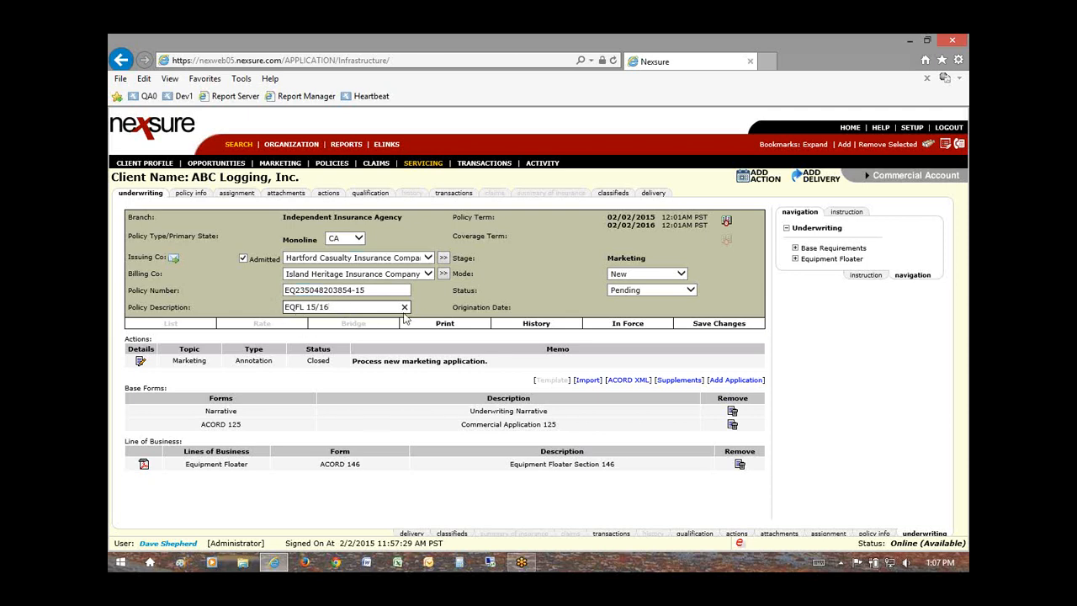
click(363, 275)
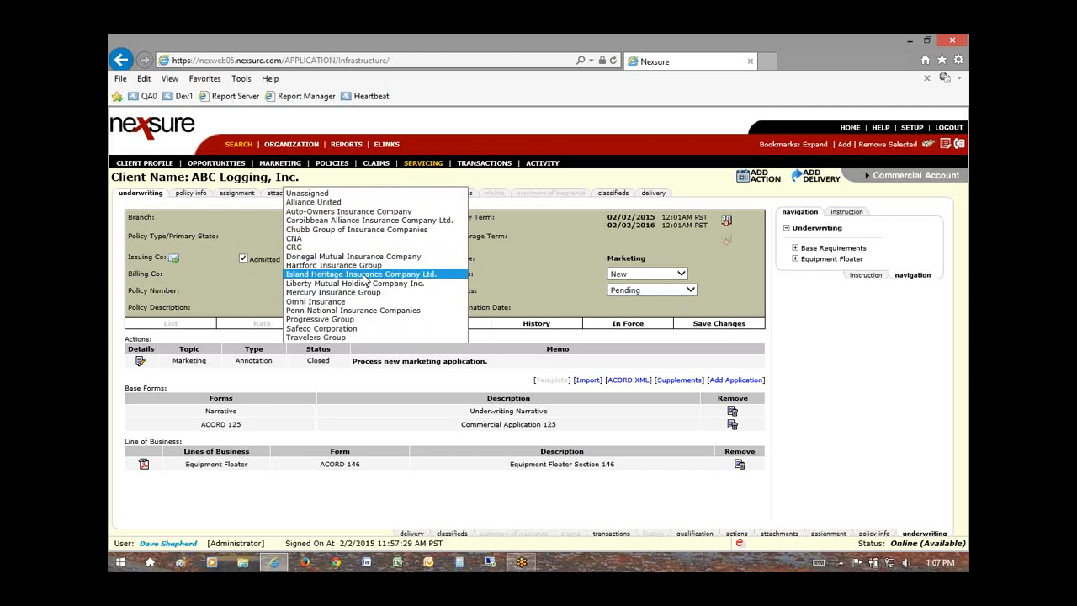
click(344, 265)
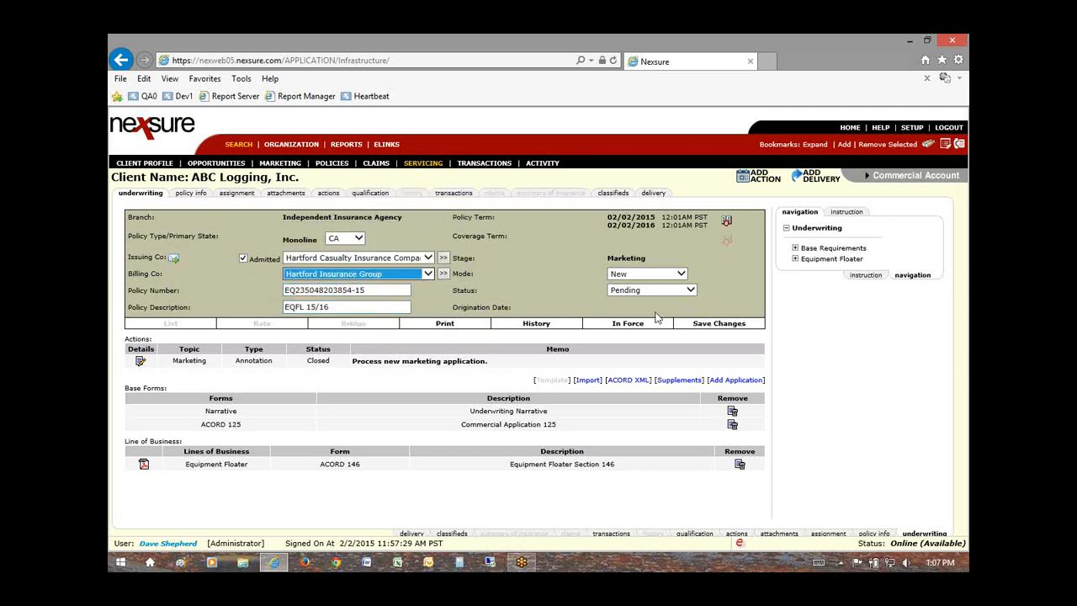
Step: Save the carrier change with commissions re-set, keeping Hartford Casualty Insurance Company as issuing company
click(711, 329)
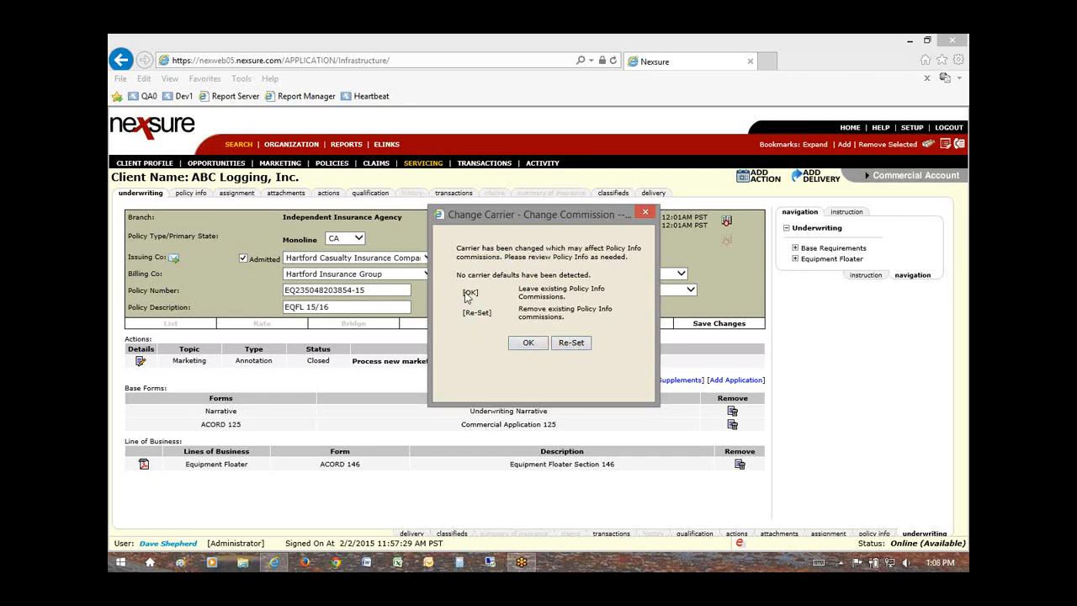
click(570, 343)
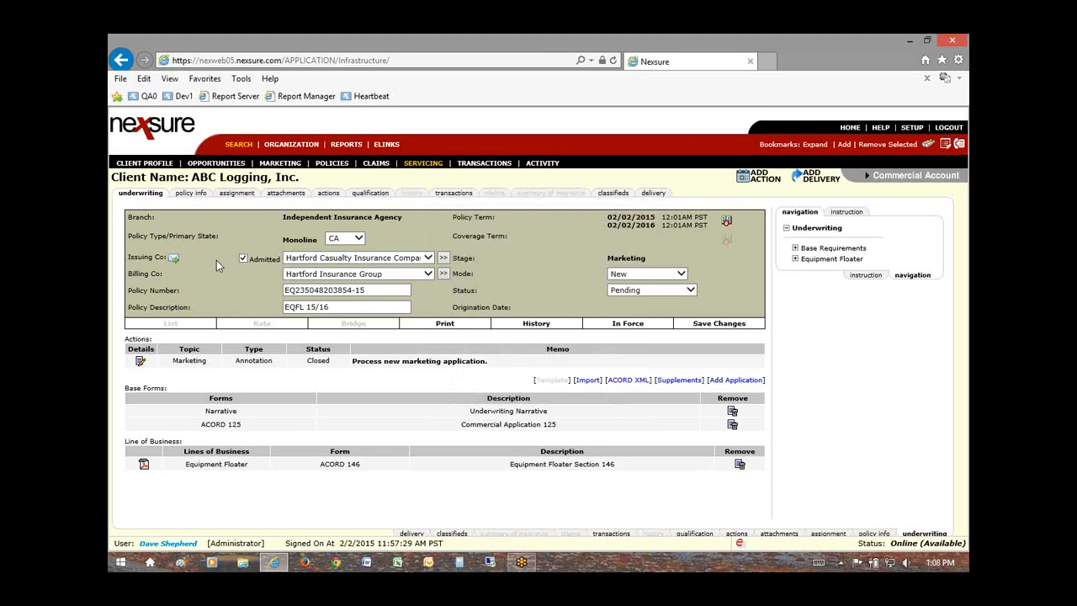
drag(126, 258, 154, 259)
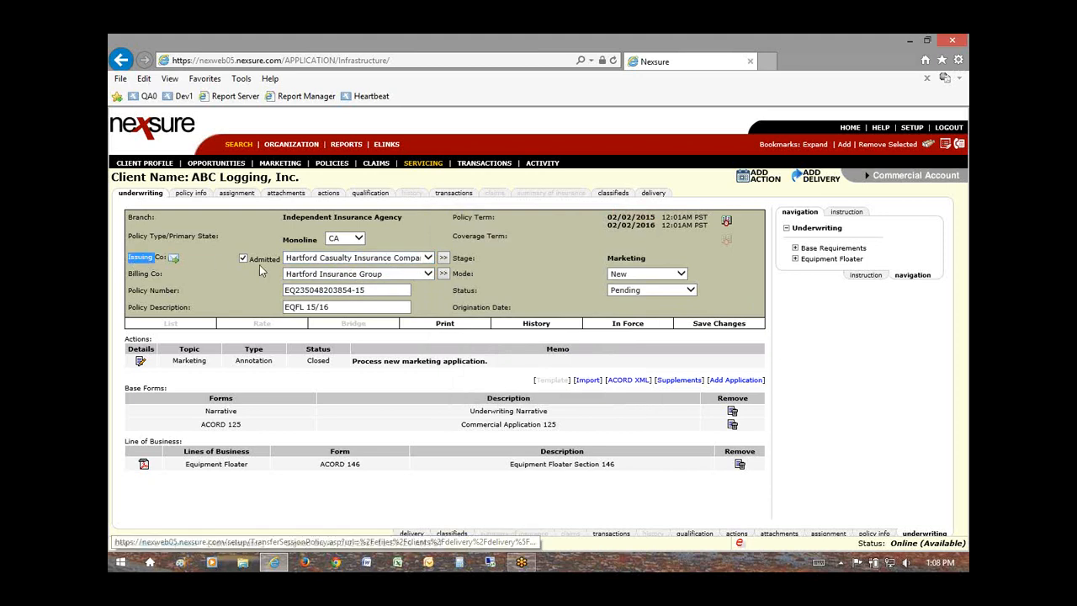
click(317, 263)
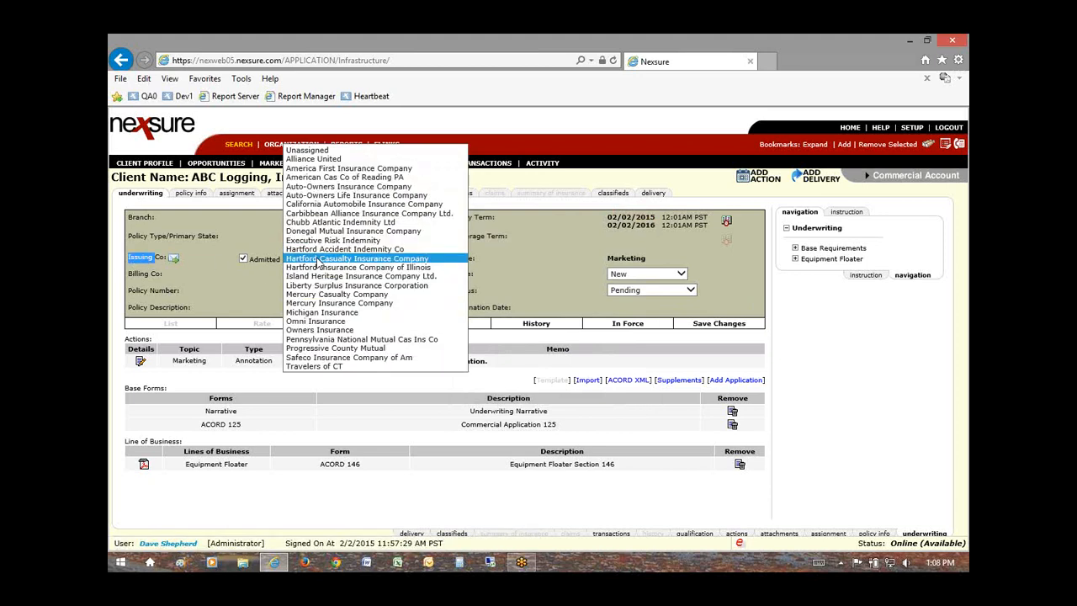
click(318, 263)
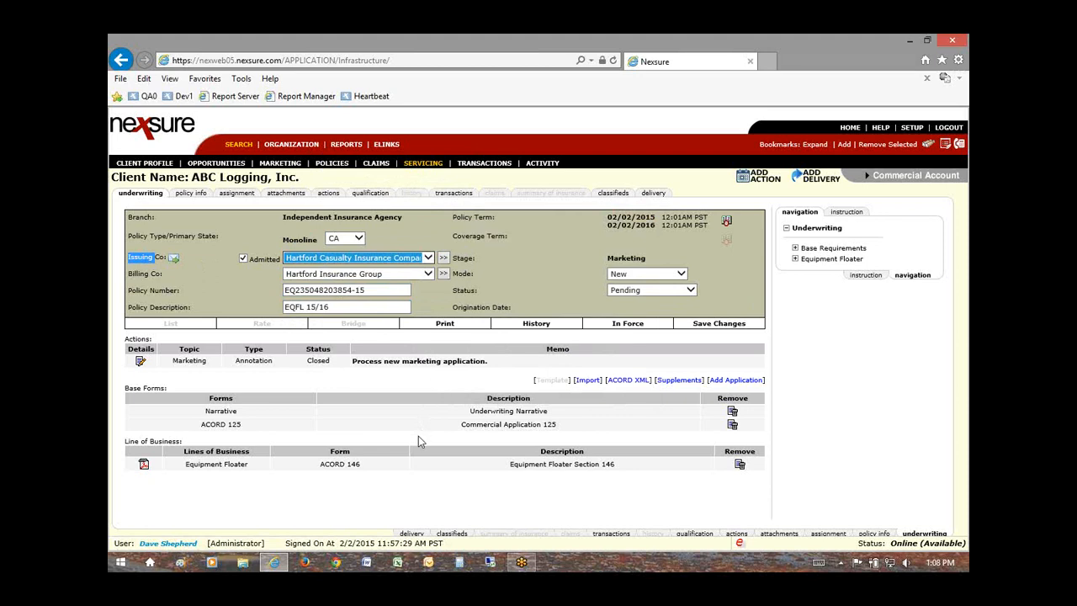
click(352, 263)
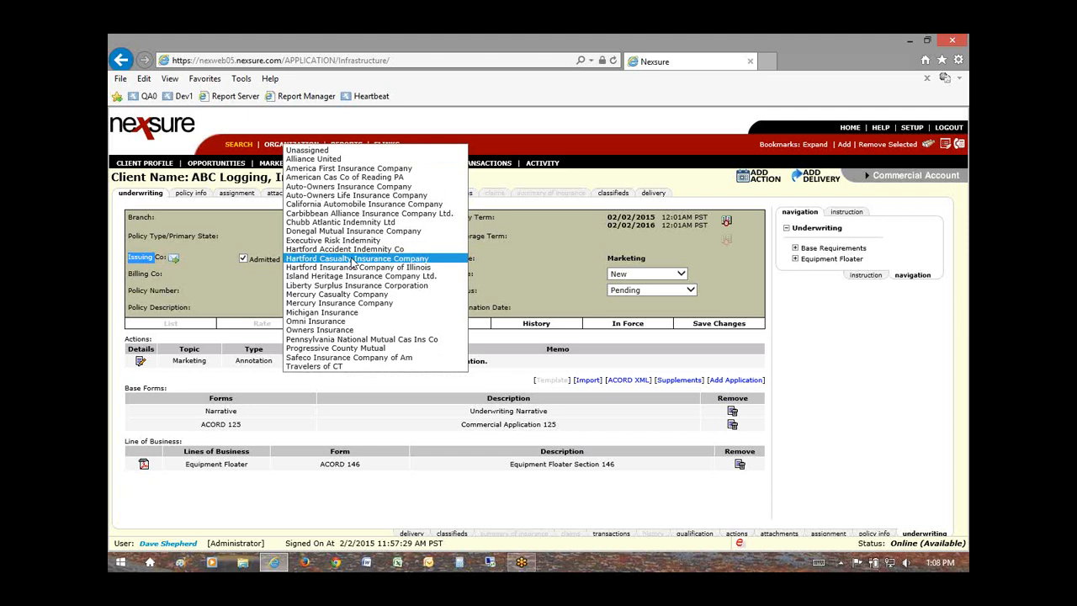
click(352, 256)
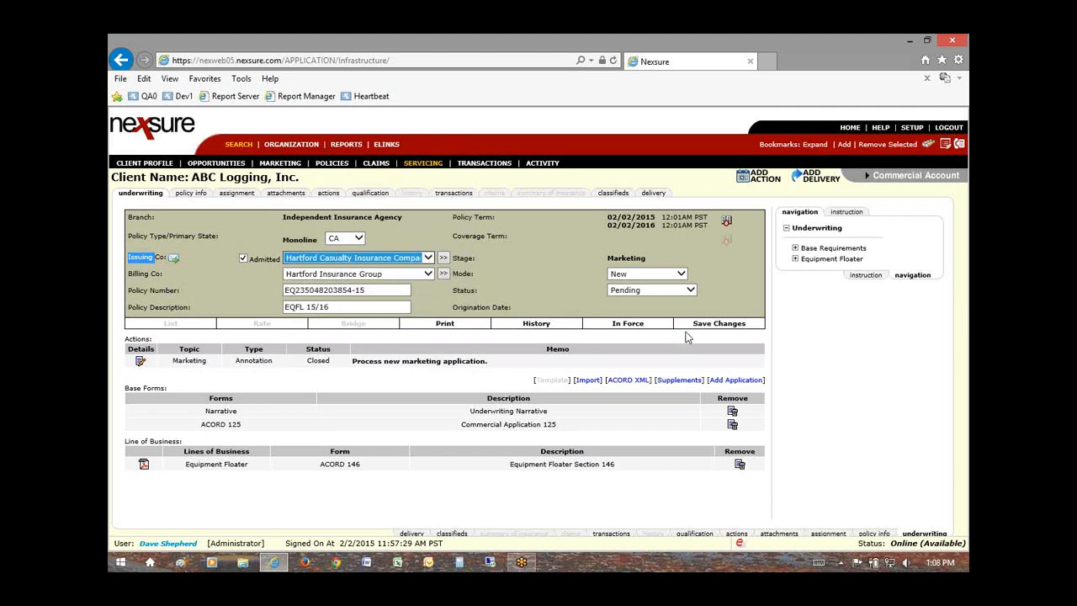
click(716, 332)
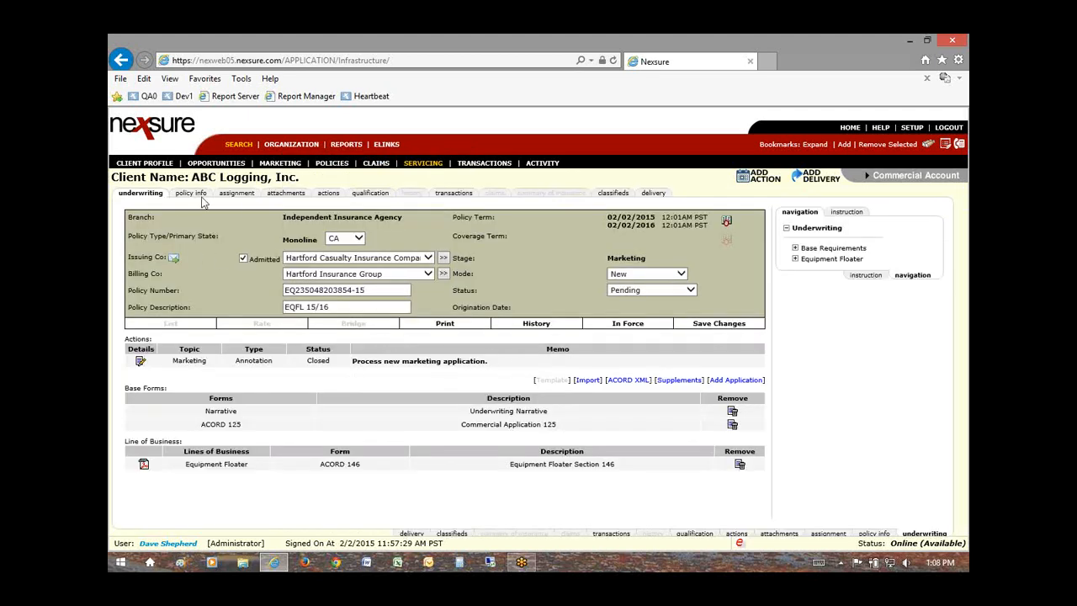
Step: Edit the Commercial Lines account assignment to Producer responsibility with the producer's name, and save it
click(237, 198)
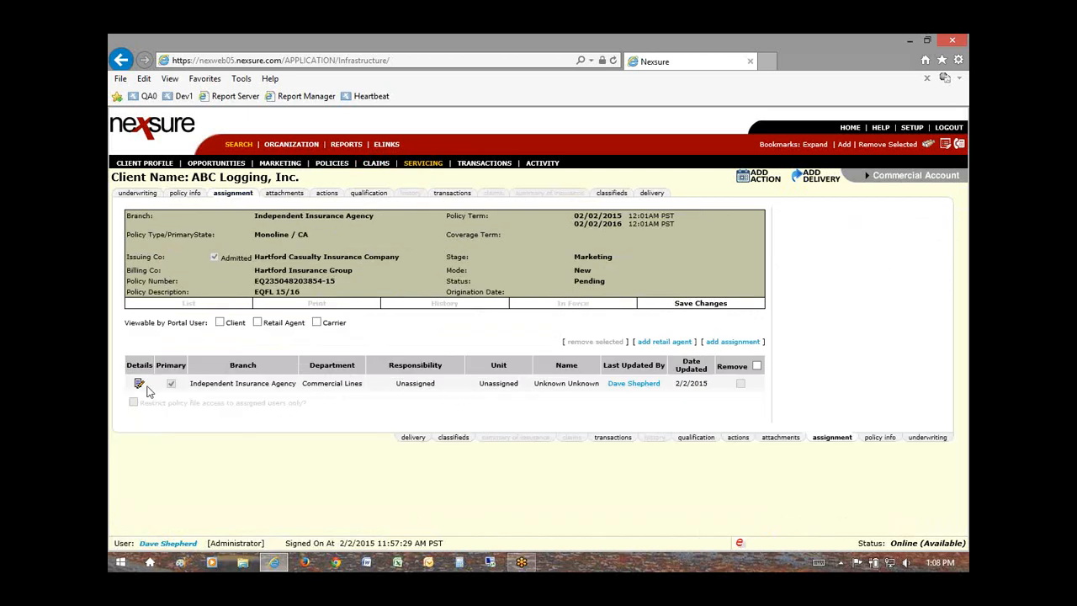
click(139, 384)
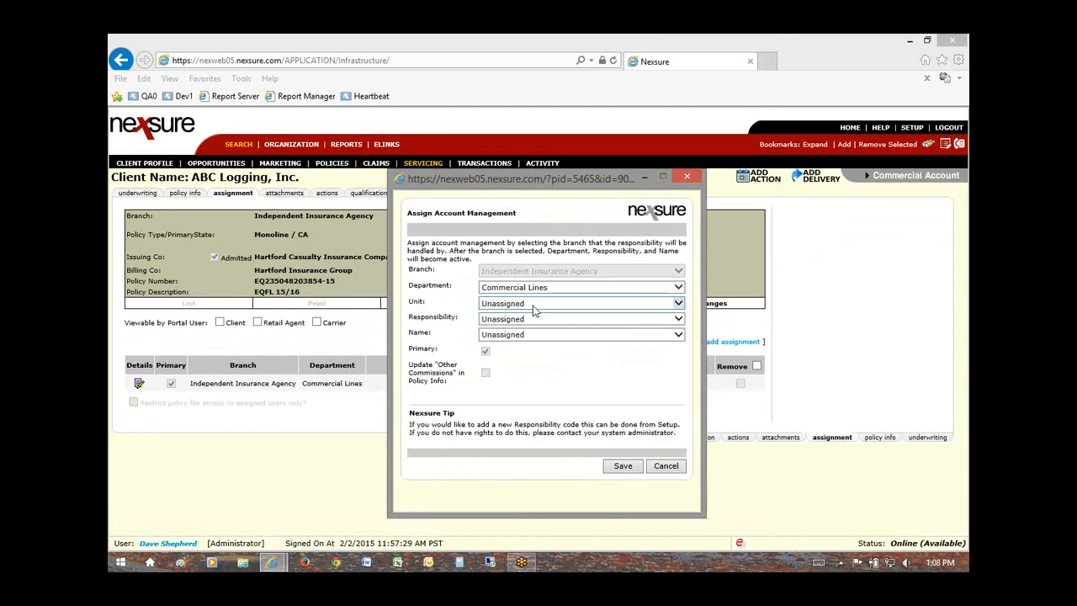
click(543, 325)
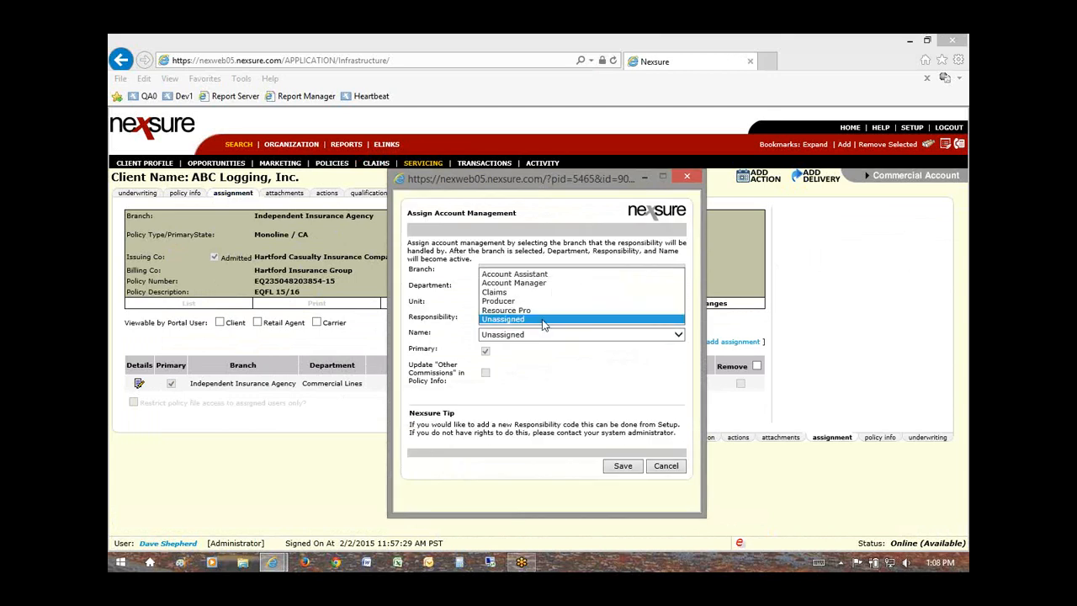
click(515, 318)
click(522, 335)
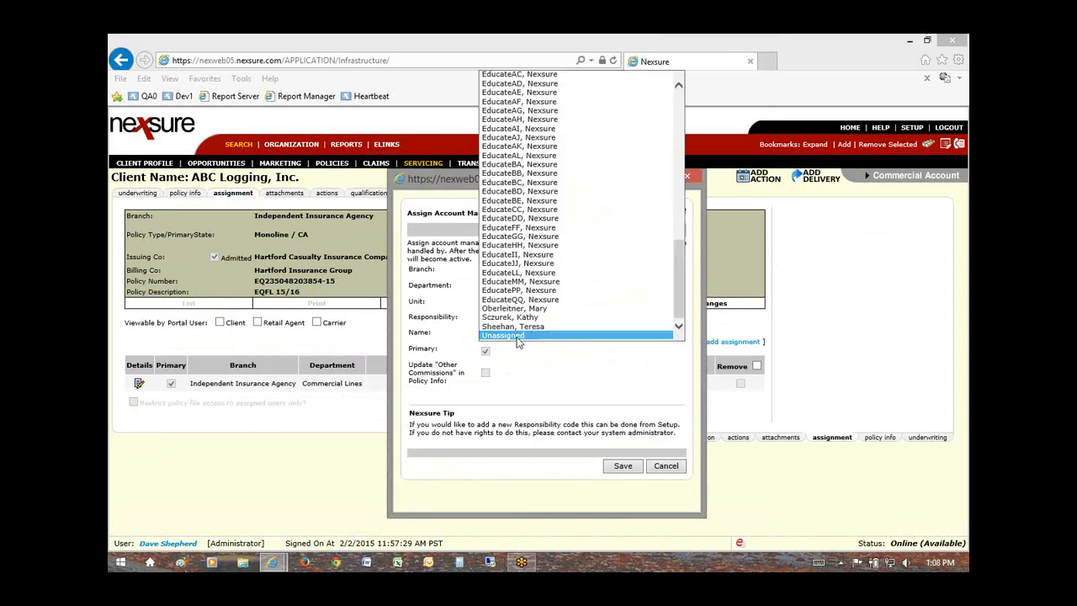
click(517, 328)
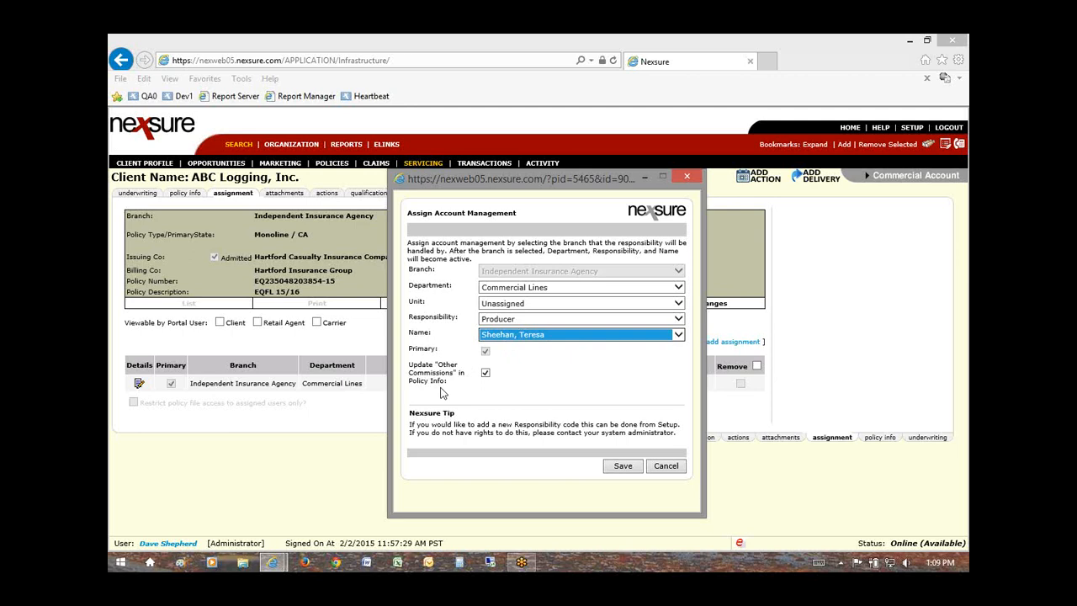
click(612, 467)
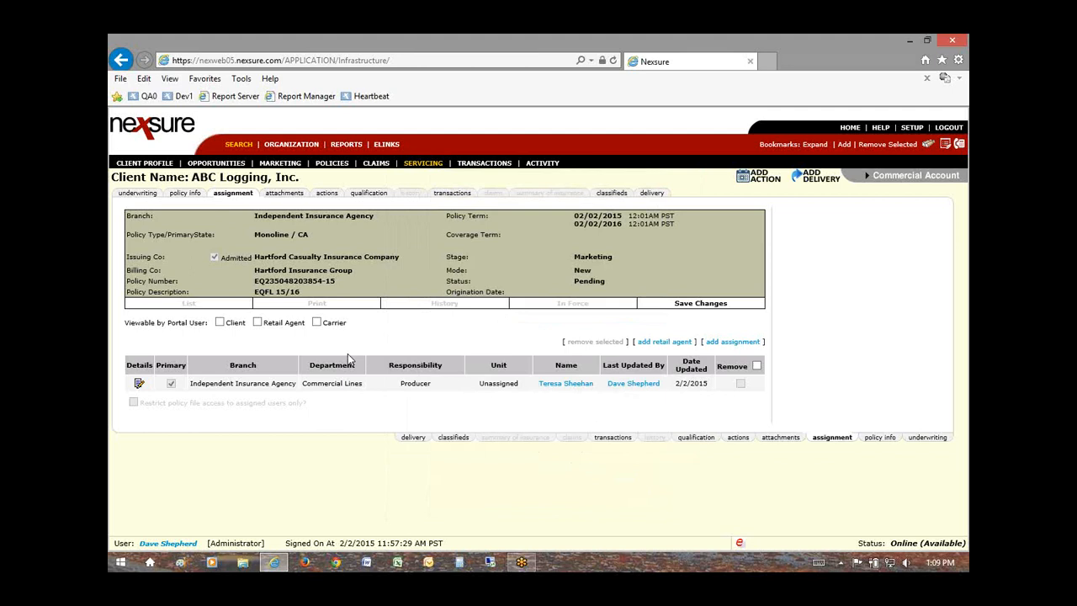
Step: Open policy info and view the Premiums section showing Equipment Floater (EQPFL) at $0.00
click(179, 194)
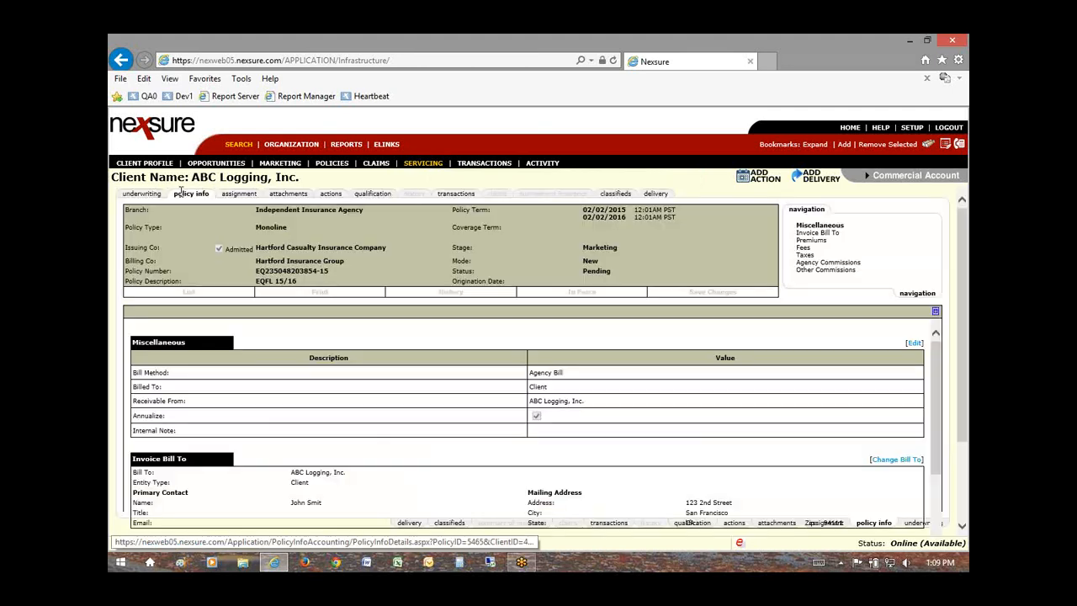
triple_click(565, 374)
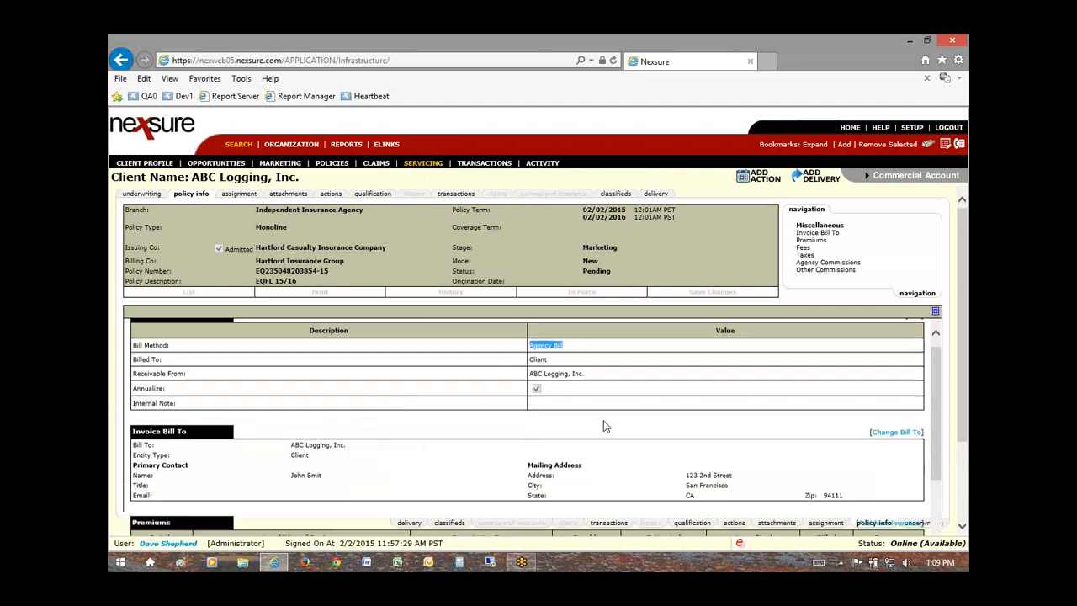
scroll(539, 418, down, 4)
scroll(499, 414, up, 1)
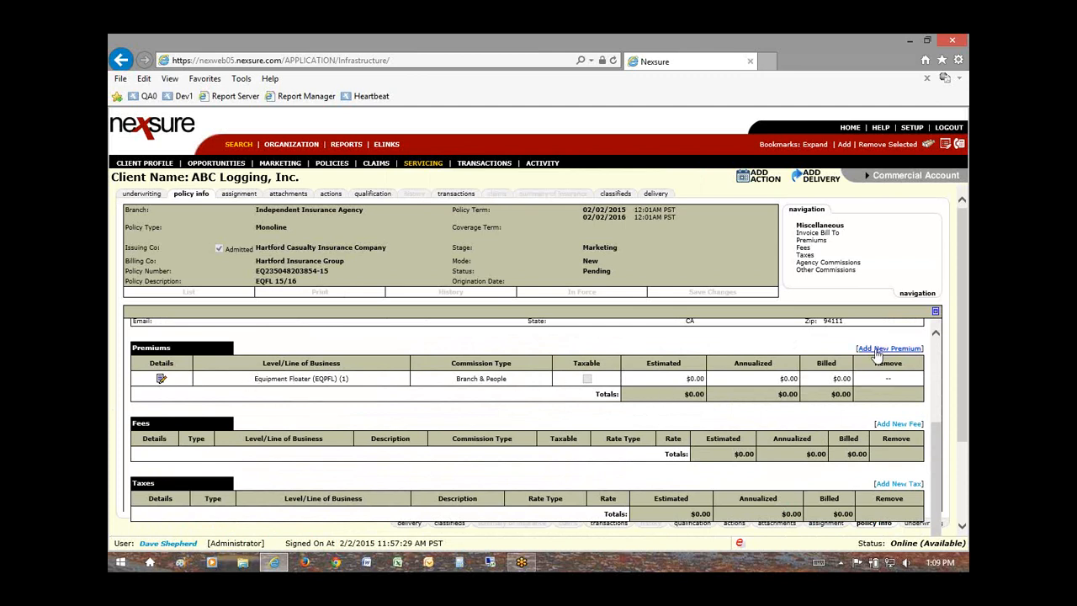
Step: Enter 12,500.00 as the Equipment Floater's estimated premium
click(160, 381)
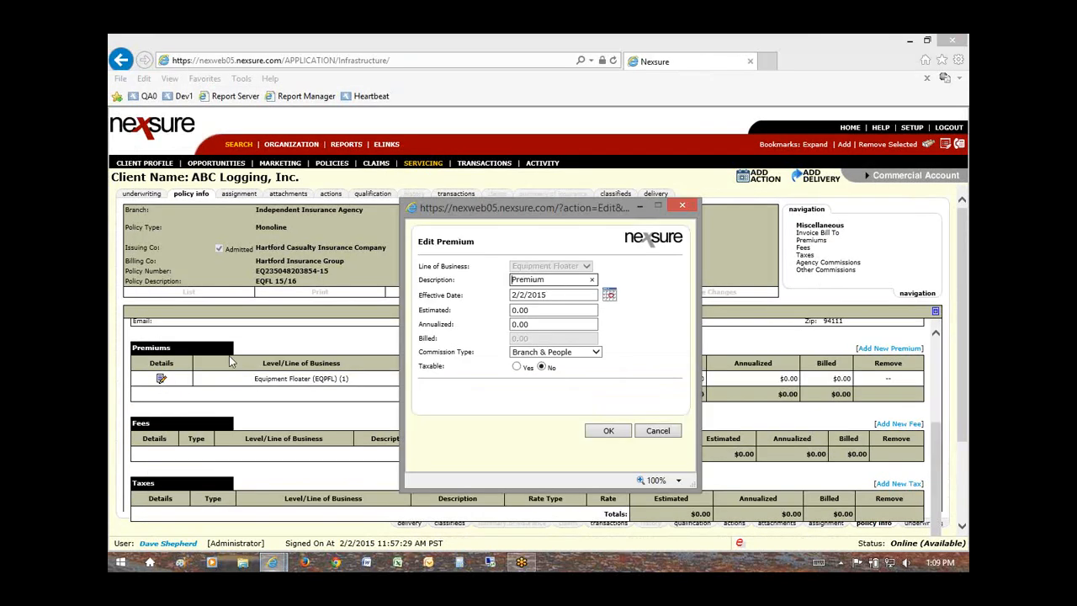
click(552, 310)
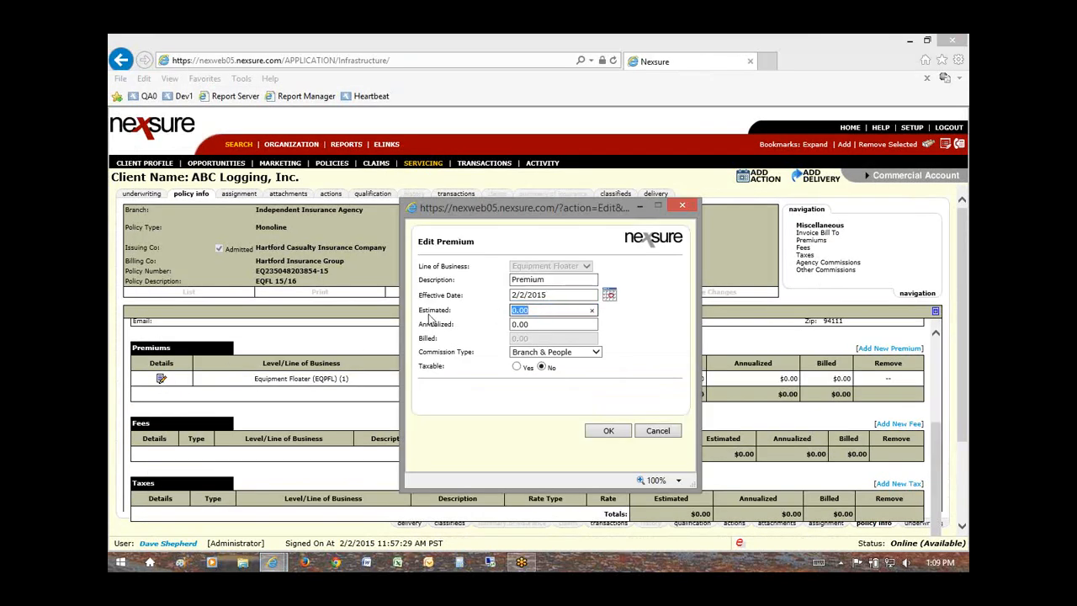
drag(420, 309, 447, 312)
click(521, 310)
text(12500)
click(424, 328)
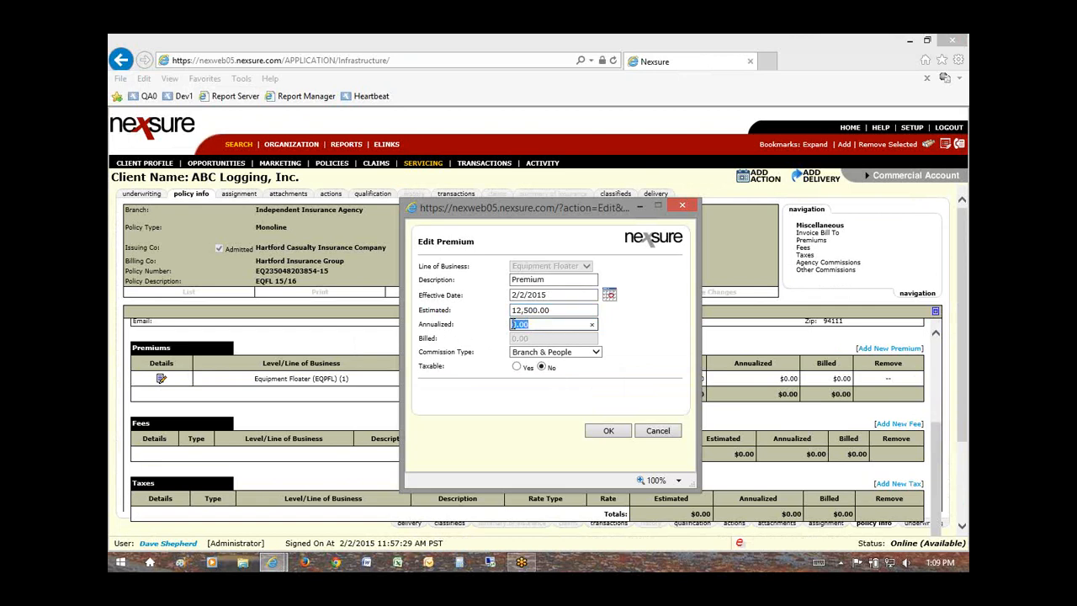
Step: Leave Annualized empty, mark the premium taxable, and confirm, giving a $2,500 commission
mouse_move(534, 340)
mouse_down()
mouse_move(514, 340)
mouse_move(526, 325)
mouse_move(515, 325)
mouse_move(530, 341)
mouse_move(513, 340)
mouse_up()
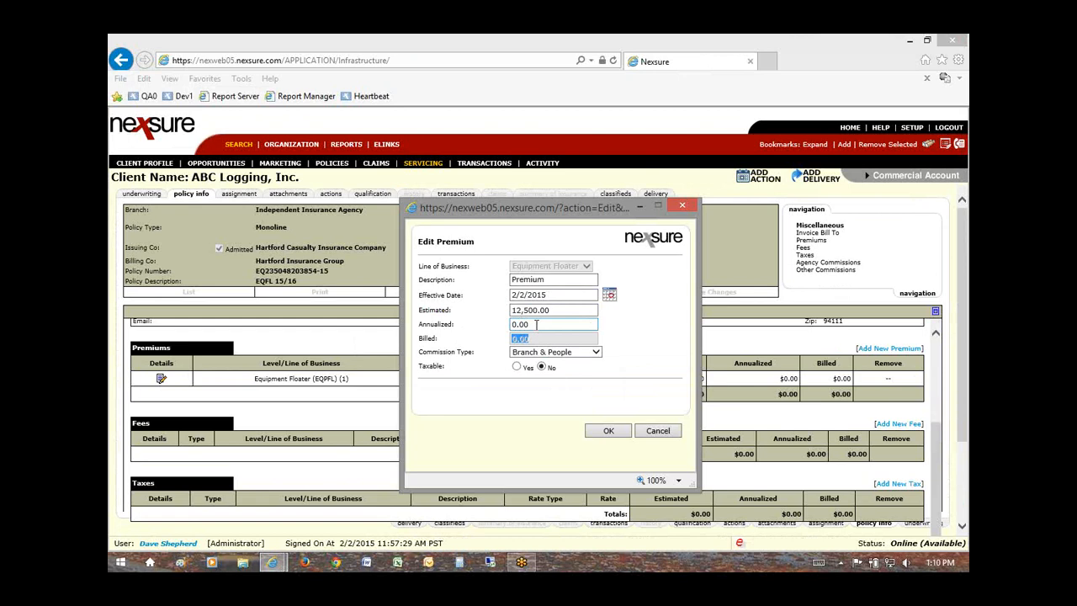
click(533, 323)
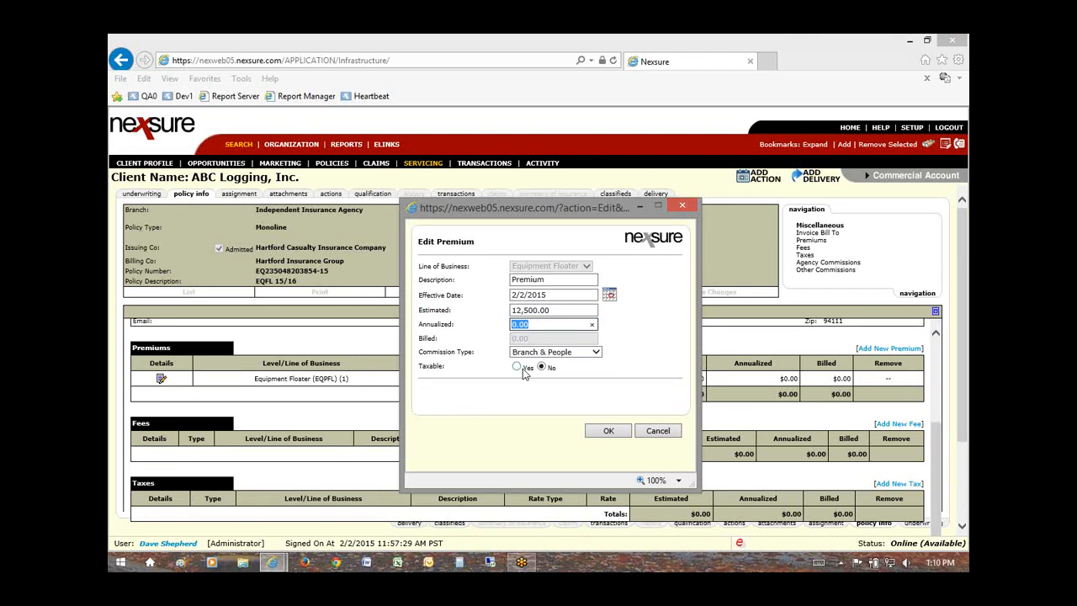
text(125)
drag(537, 324, 510, 326)
key(BackSpace)
click(511, 327)
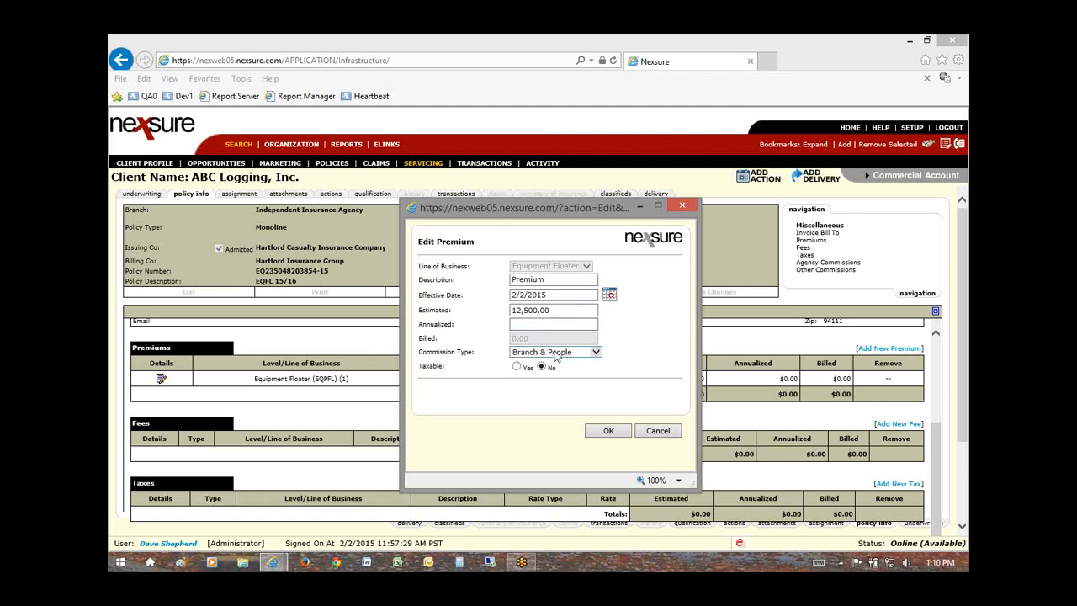
click(517, 368)
click(607, 432)
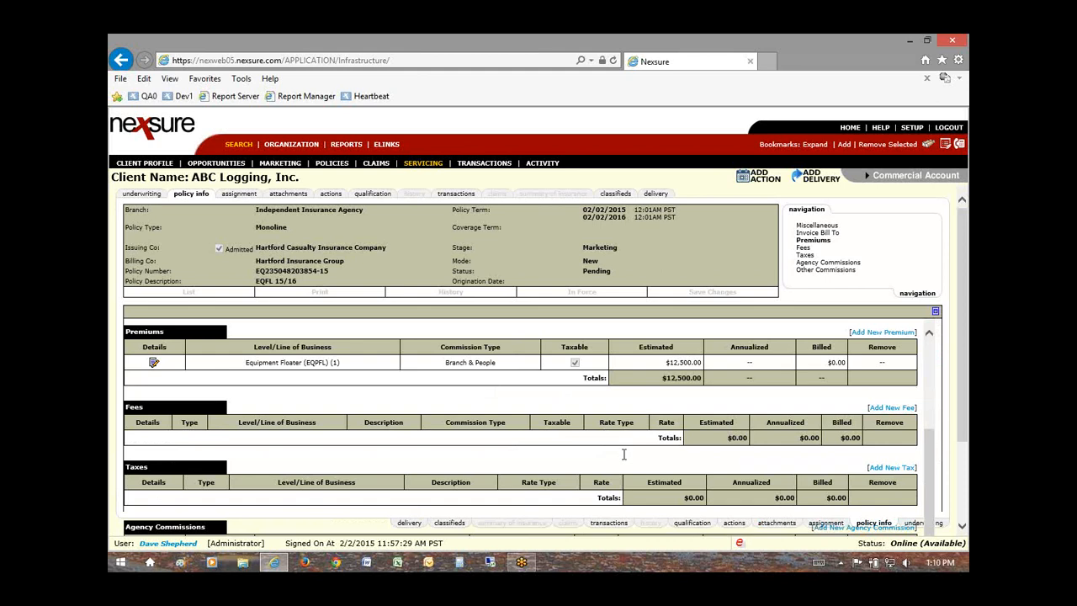
scroll(624, 454, down, 3)
scroll(570, 452, up, 2)
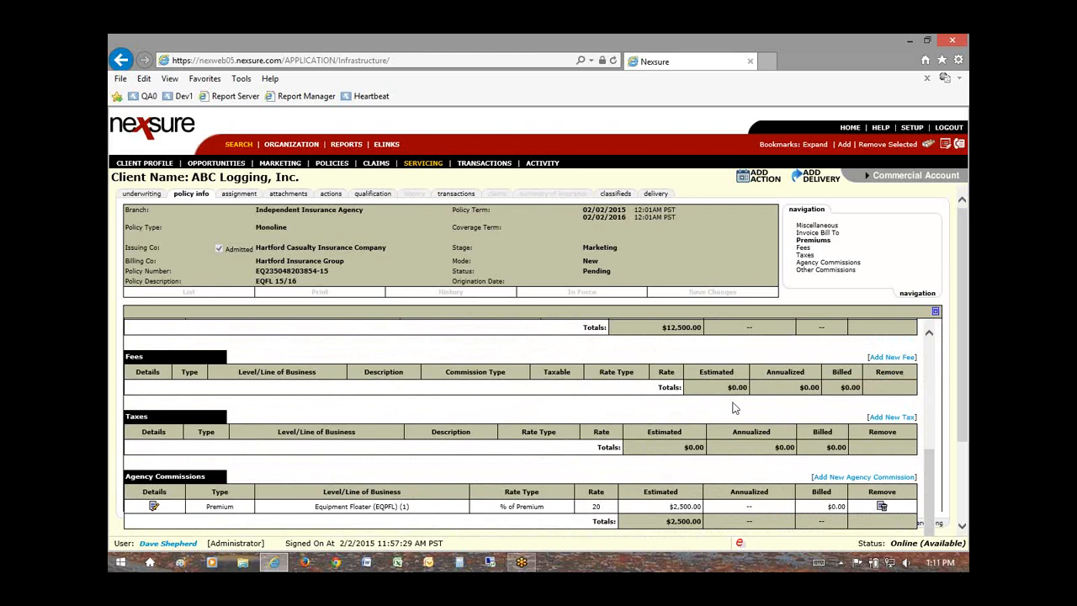
Step: Start a new fee on the Equipment Floater (EQPFL) (1) line with fee code Policy Fee
click(880, 358)
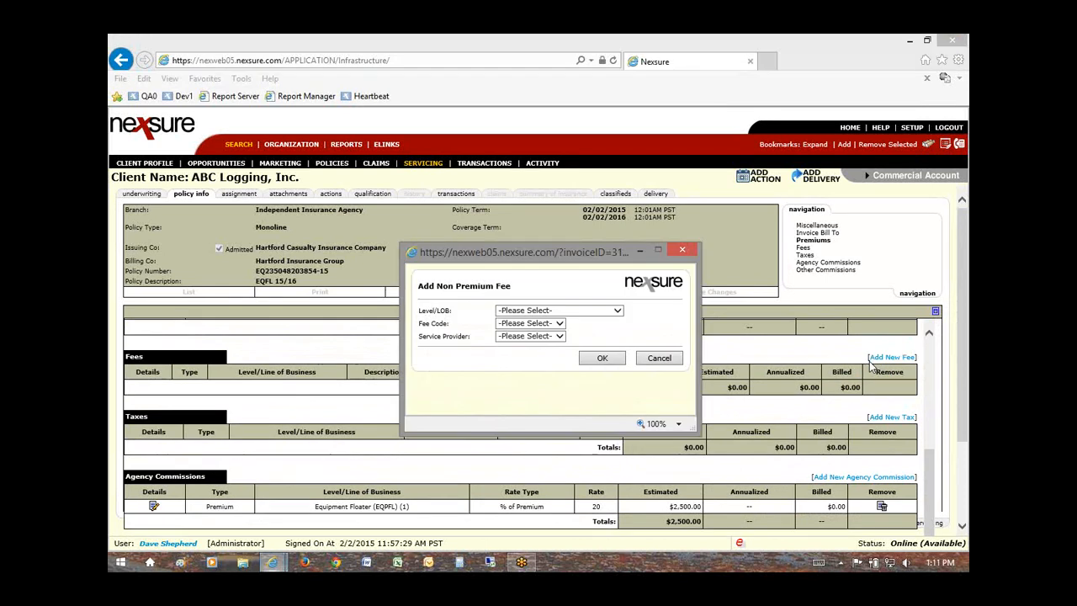
click(620, 313)
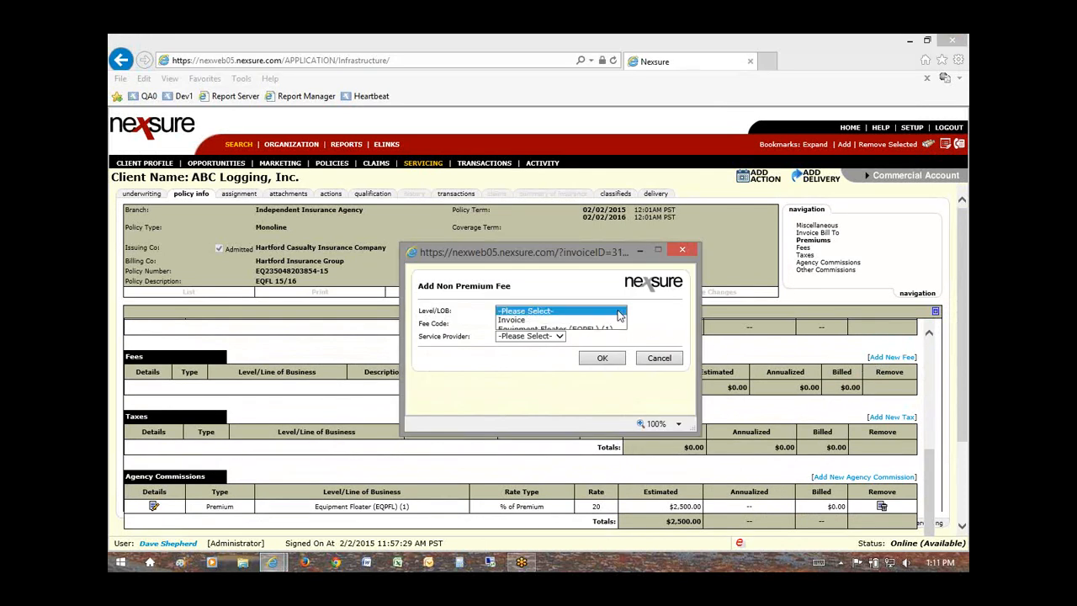
click(533, 330)
click(539, 329)
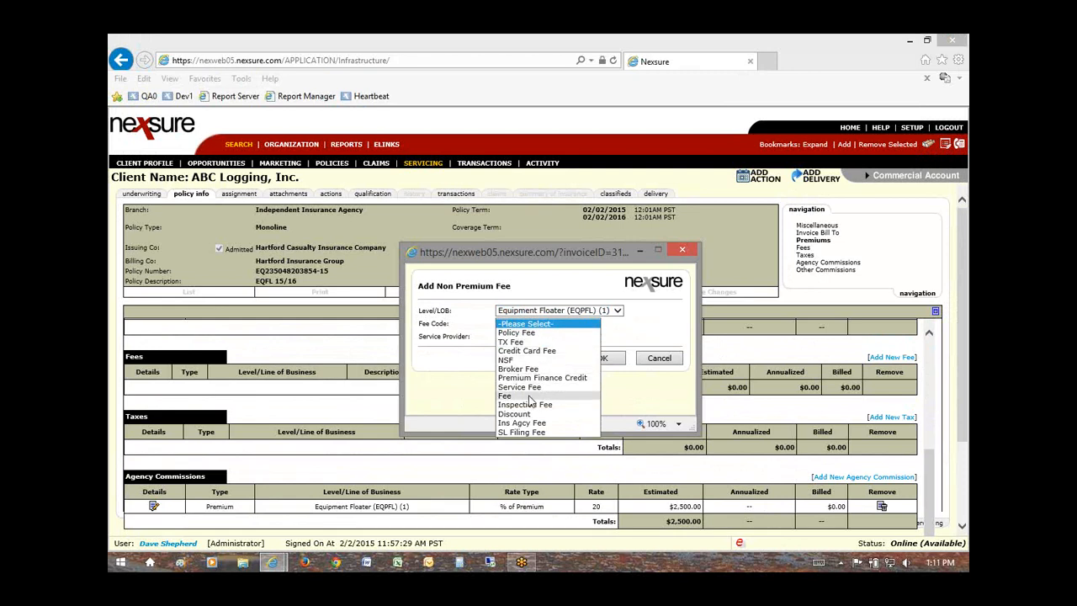
click(538, 332)
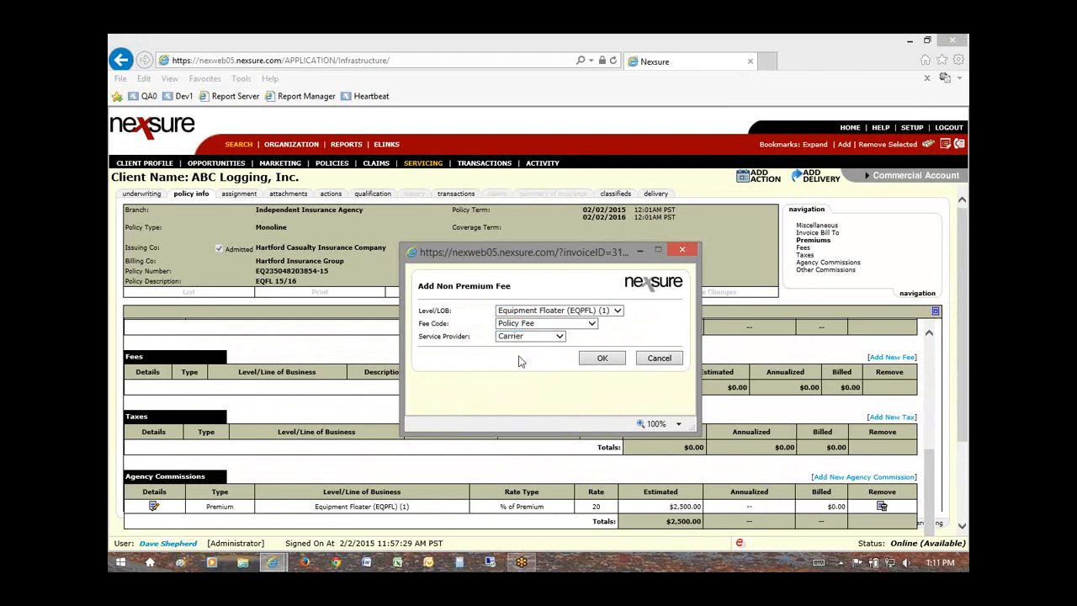
Step: Choose Carrier as the service provider and bring the hidden fee form back to the front
drag(417, 337, 486, 338)
click(558, 336)
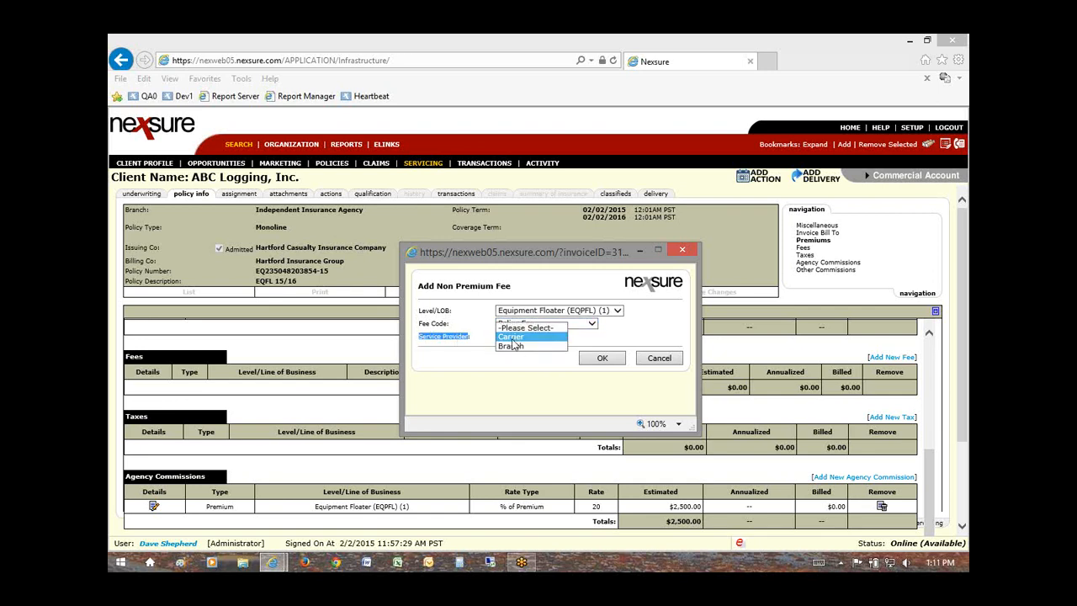
click(511, 337)
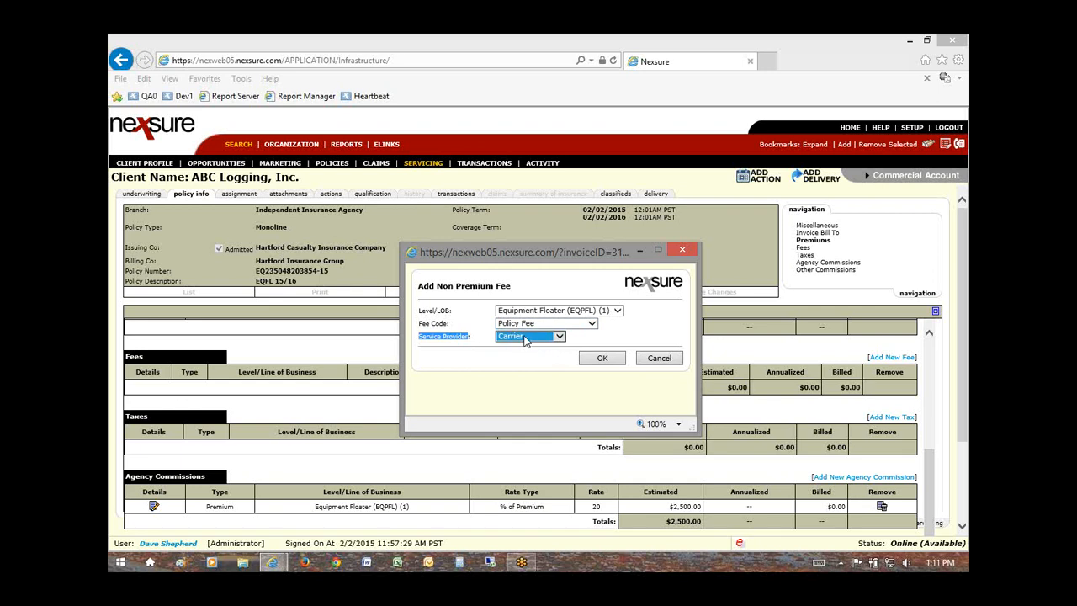
click(522, 348)
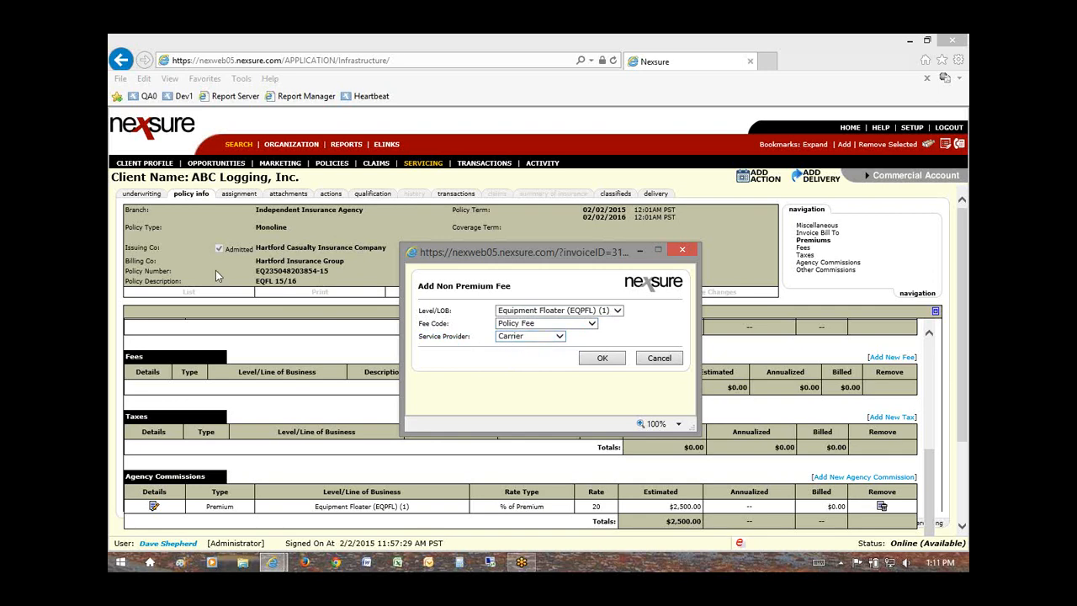
drag(257, 261, 328, 263)
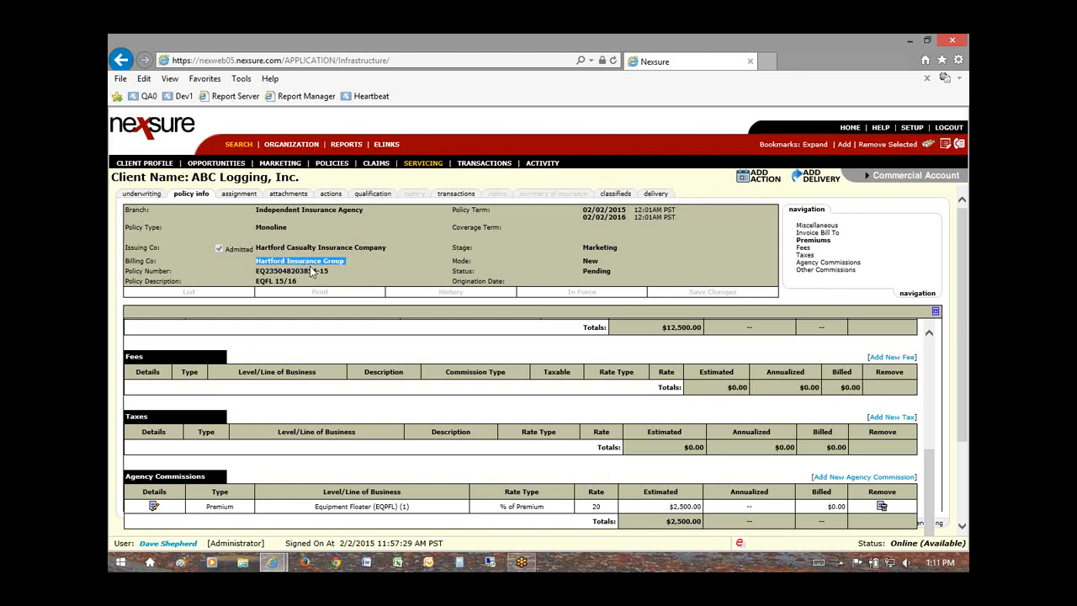
click(273, 562)
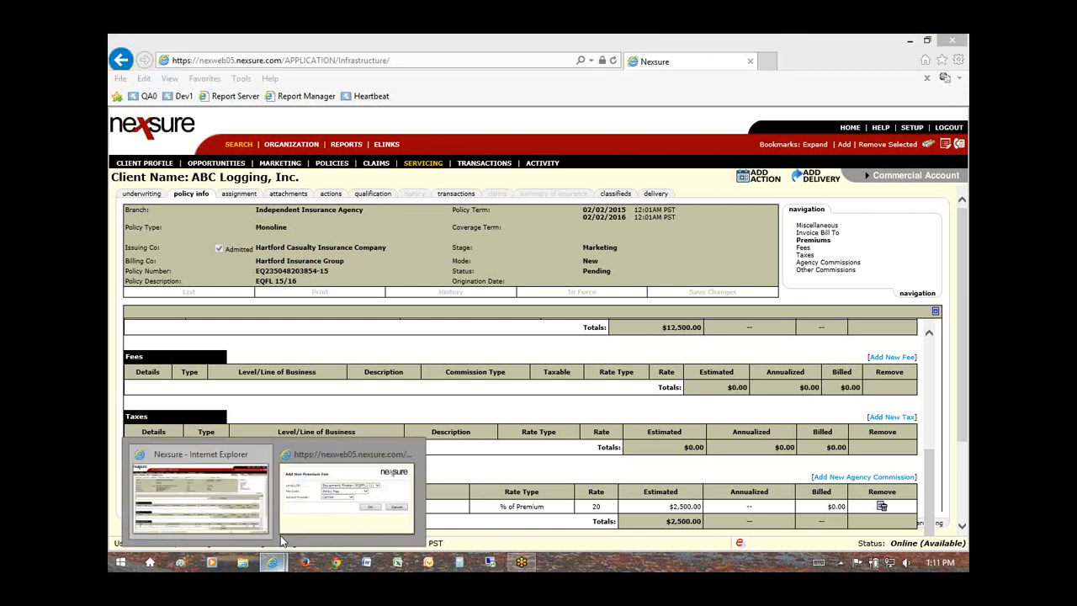
click(334, 510)
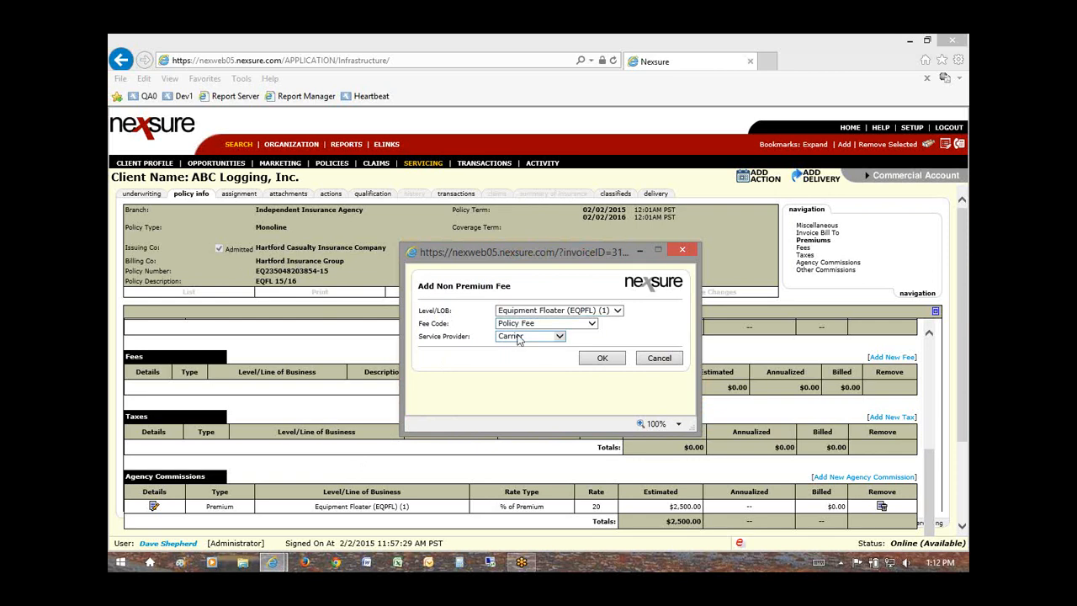
Step: Continue to the fee details and set a Flat rate of 250
click(595, 360)
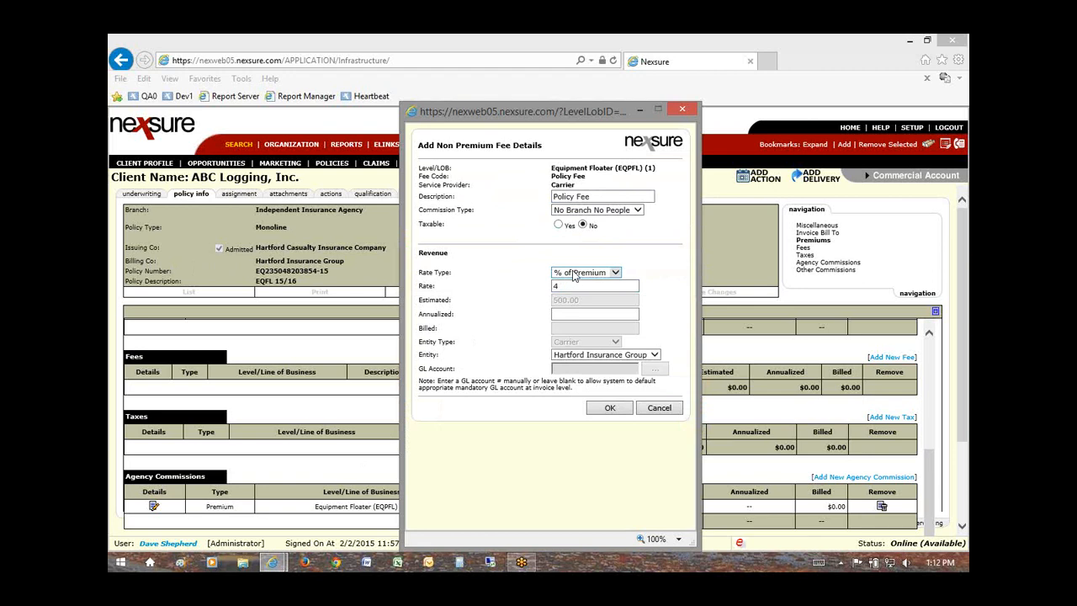
click(616, 274)
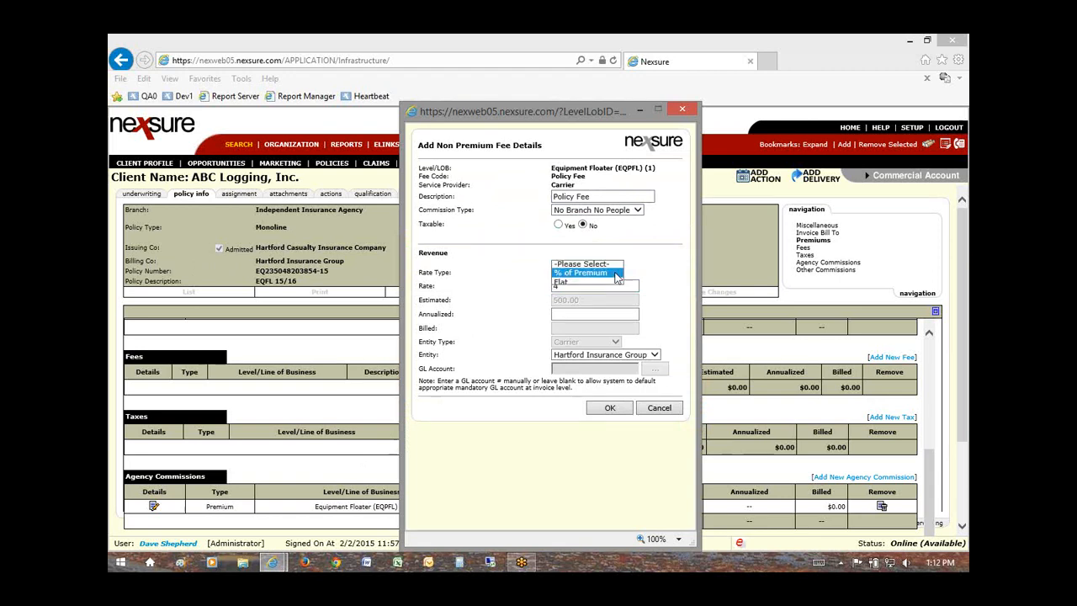
click(562, 283)
drag(579, 289, 543, 291)
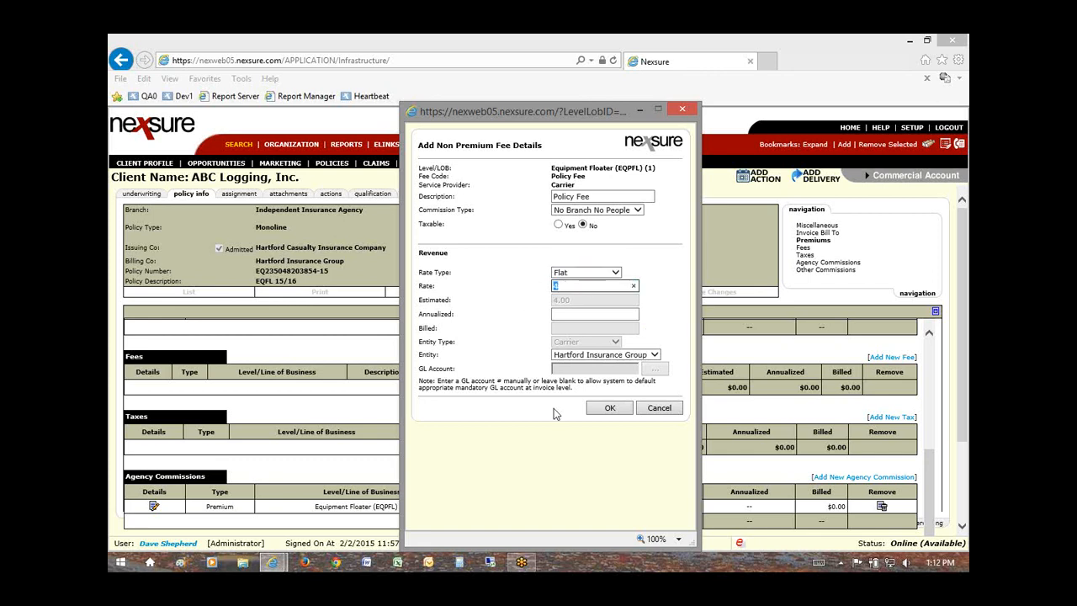
text(250)
click(574, 314)
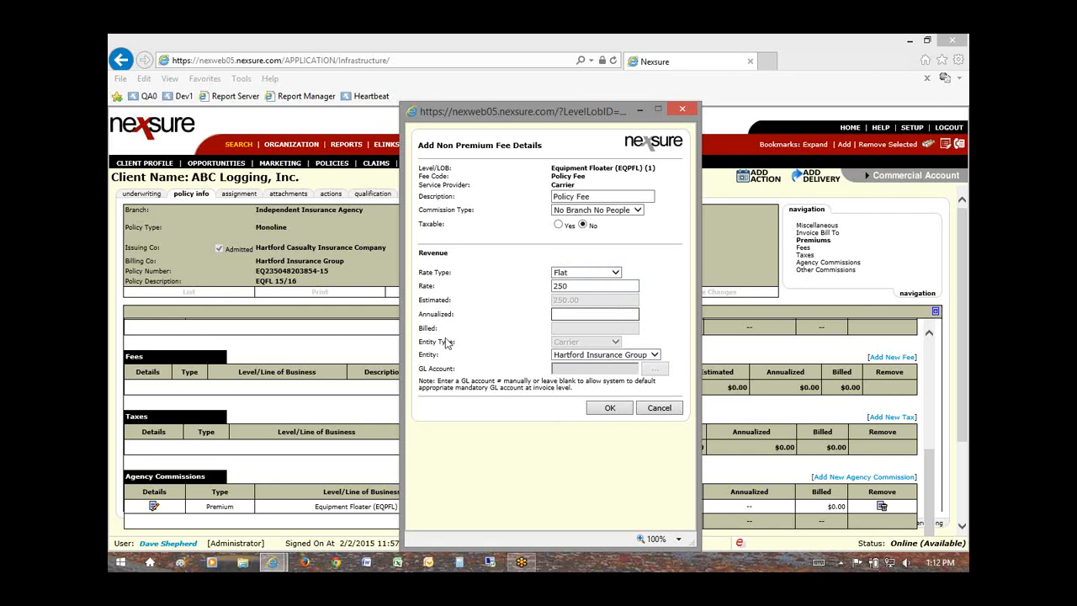
Step: Make Hartford Insurance Group the fee's entity and save the Policy Fee
click(553, 315)
drag(418, 358, 425, 360)
click(436, 362)
click(655, 356)
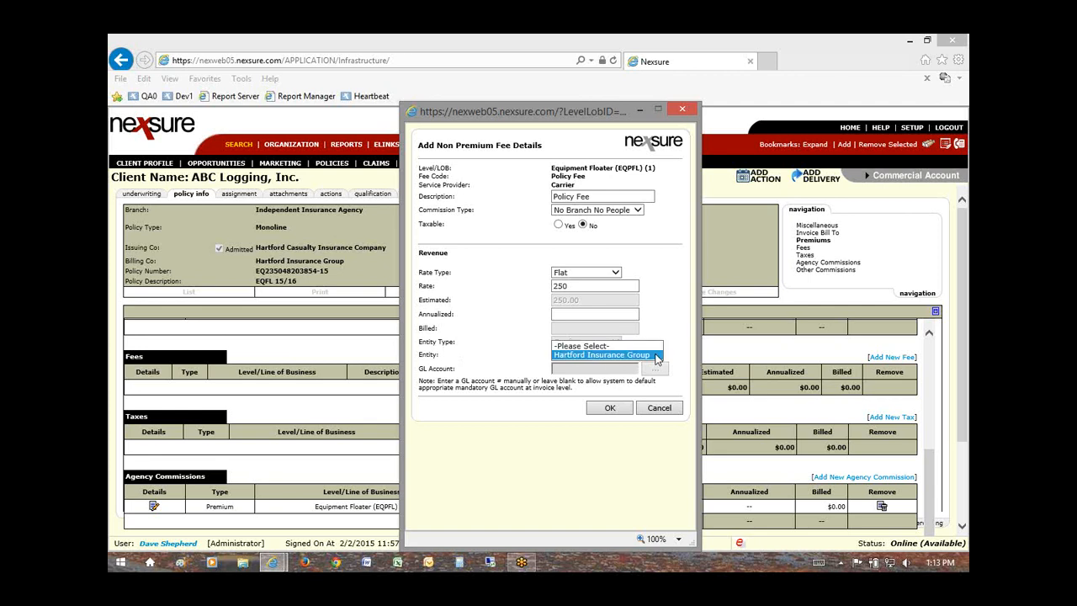
click(655, 356)
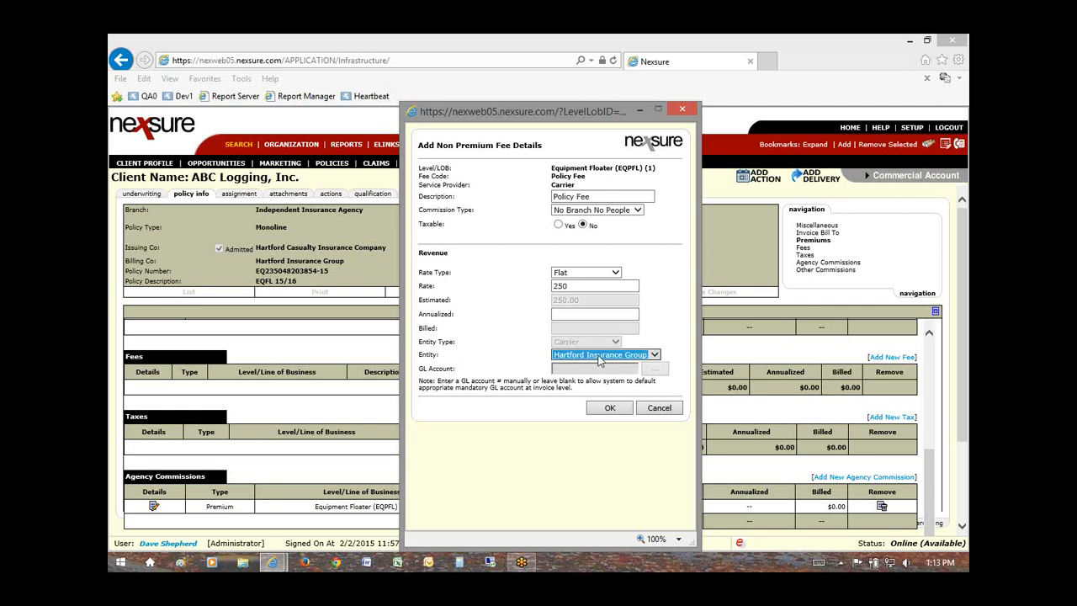
click(613, 409)
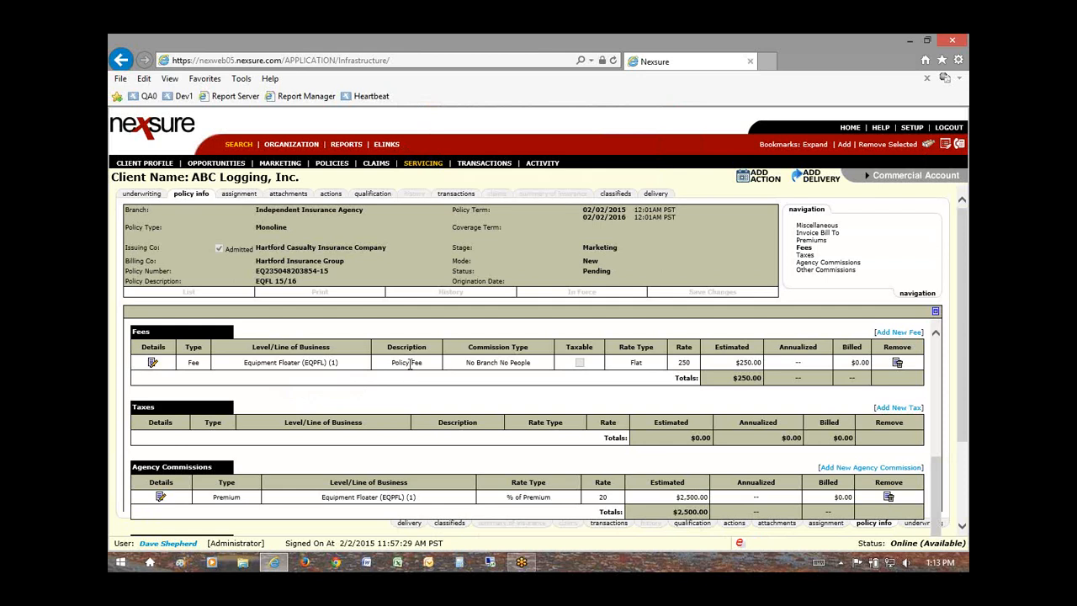
click(154, 363)
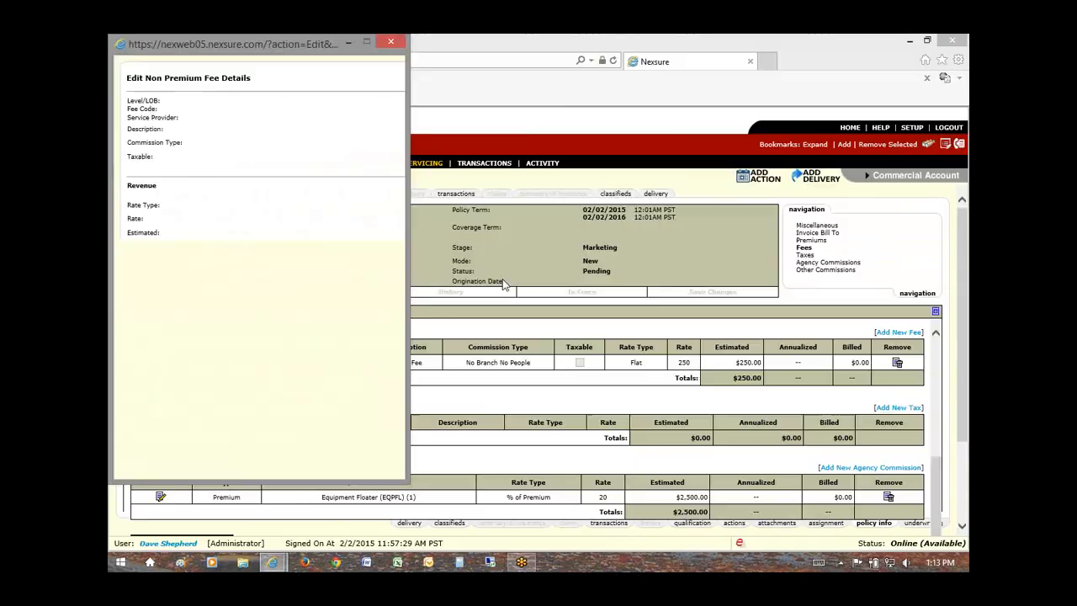
triple_click(596, 196)
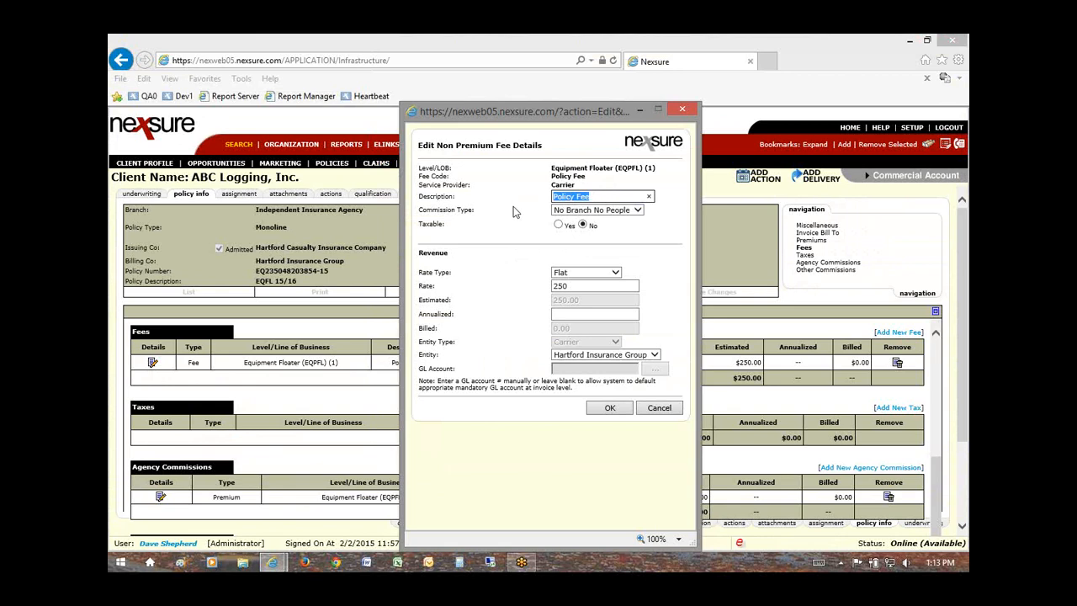
text(Broker Free)
key(BackSpace)
key(BackSpace)
key(BackSpace)
text(ee)
click(610, 407)
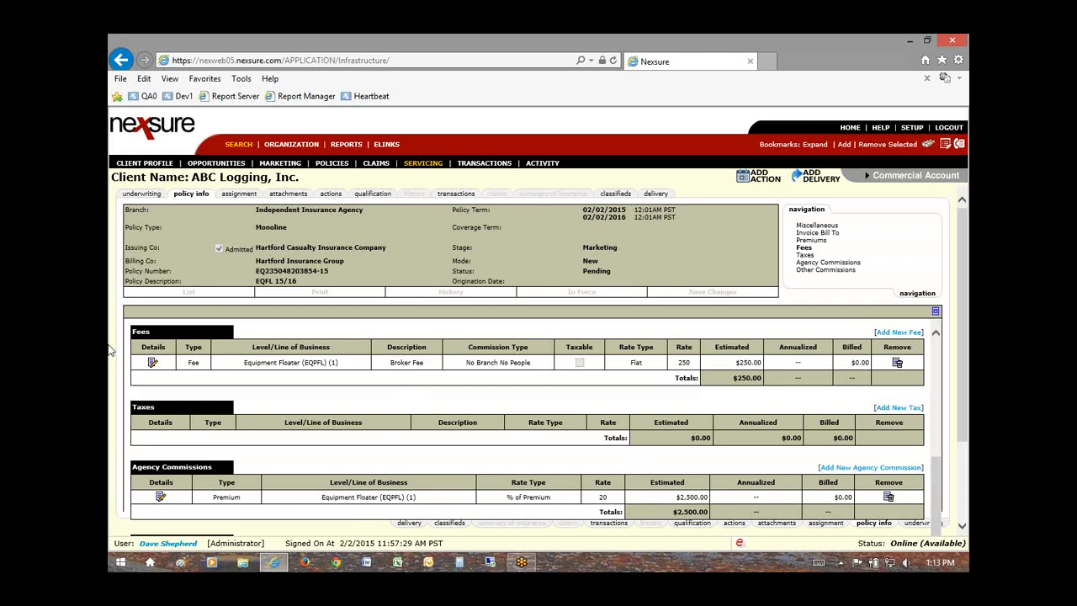
click(152, 362)
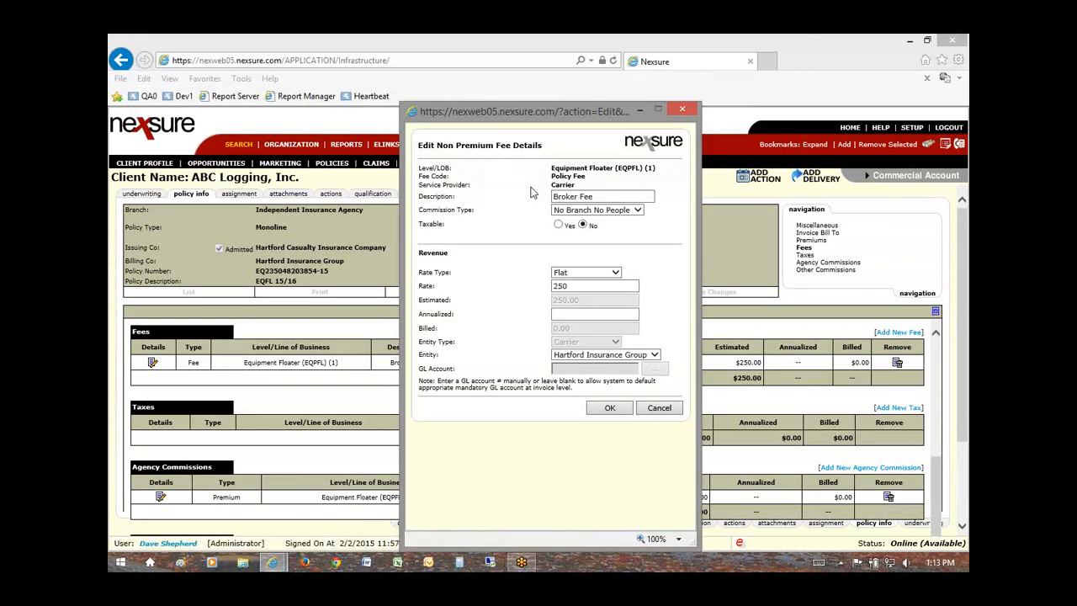
double_click(575, 197)
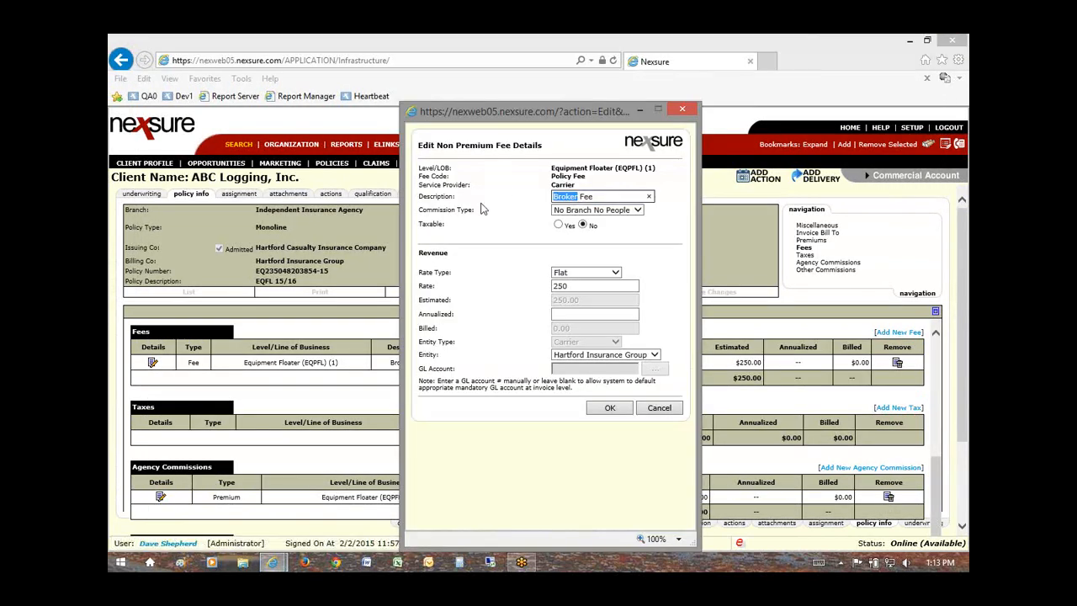
text(Policy)
click(608, 410)
click(599, 412)
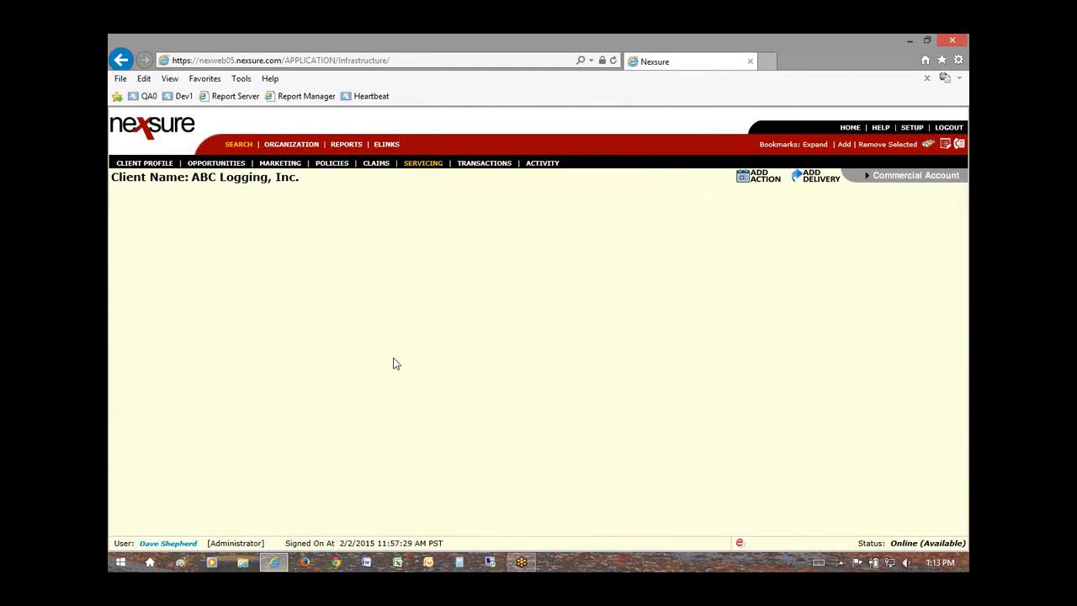
drag(392, 363, 414, 366)
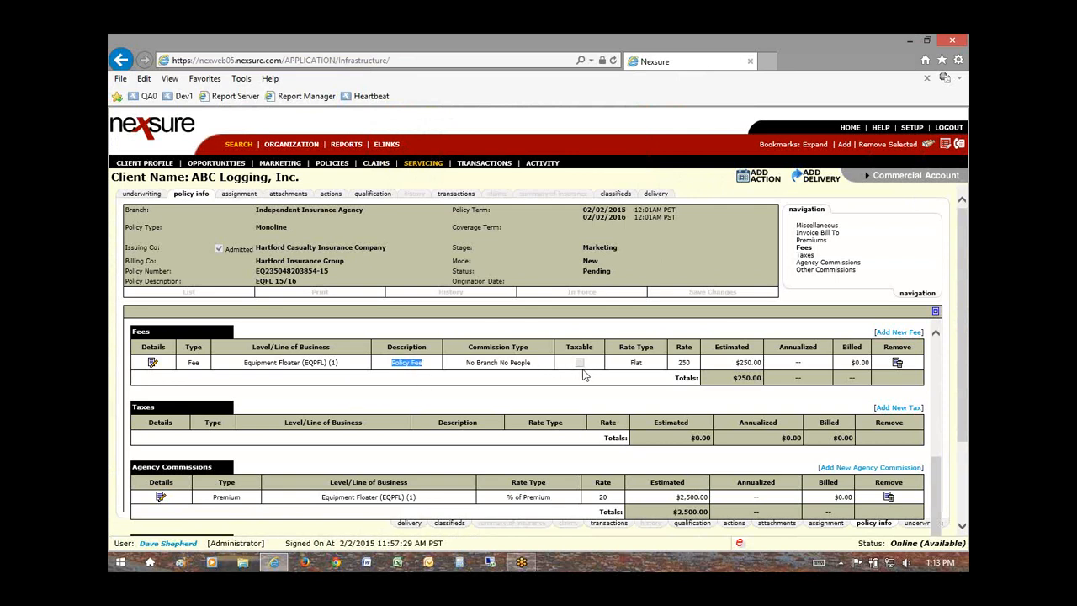
Step: Reopen the Policy Fee's details, close them unchanged, and start a new non-premium tax
click(686, 363)
click(152, 362)
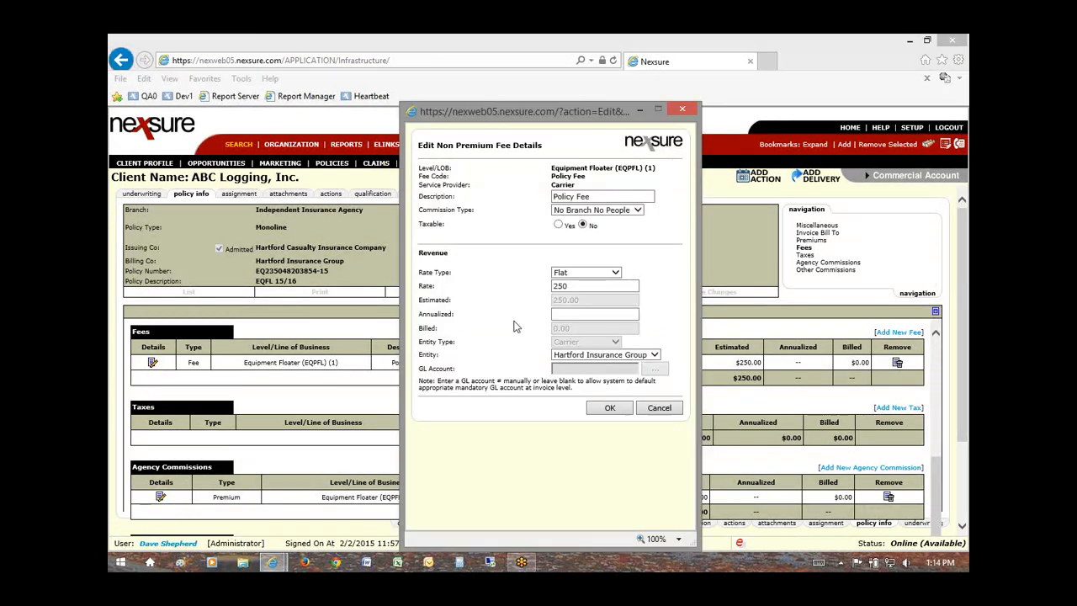
double_click(433, 225)
click(655, 407)
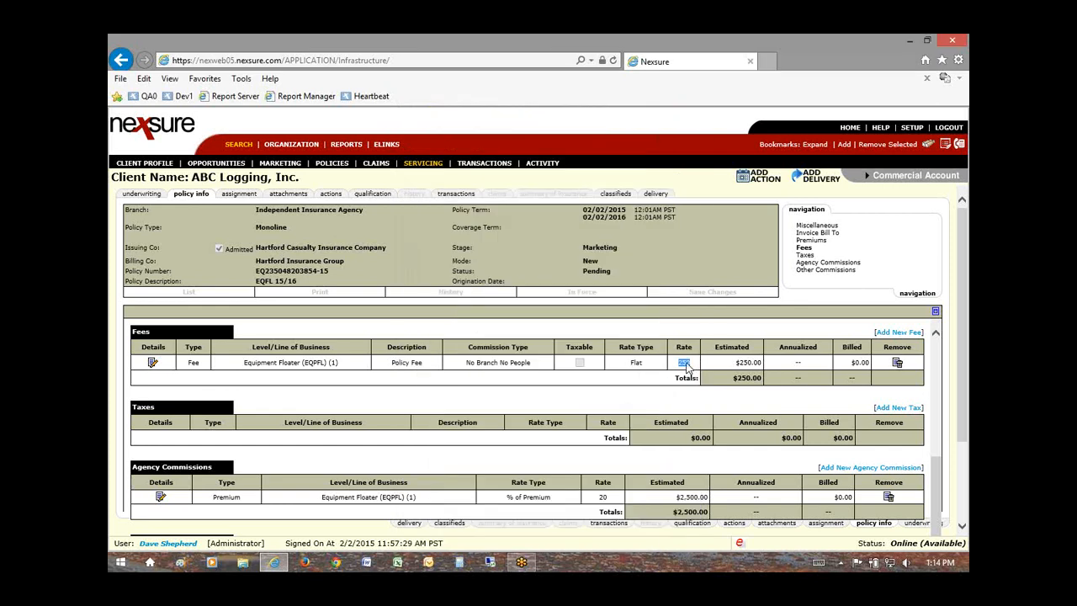
click(686, 367)
click(896, 407)
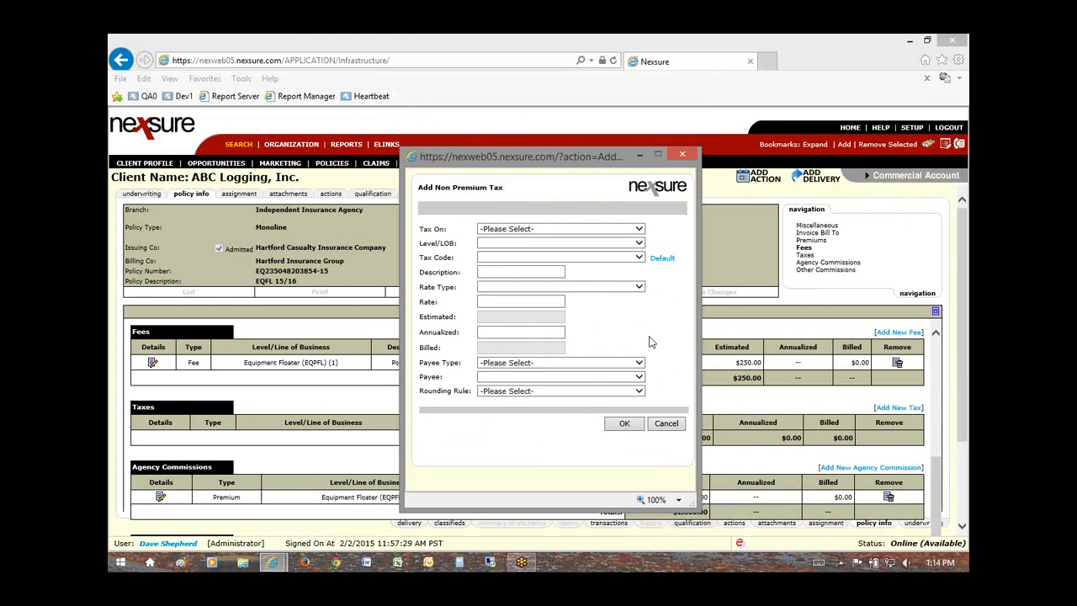
Step: Apply the tax to Equipment Floater premium with Surplus Lines Tax defaults at 4.5%
click(615, 232)
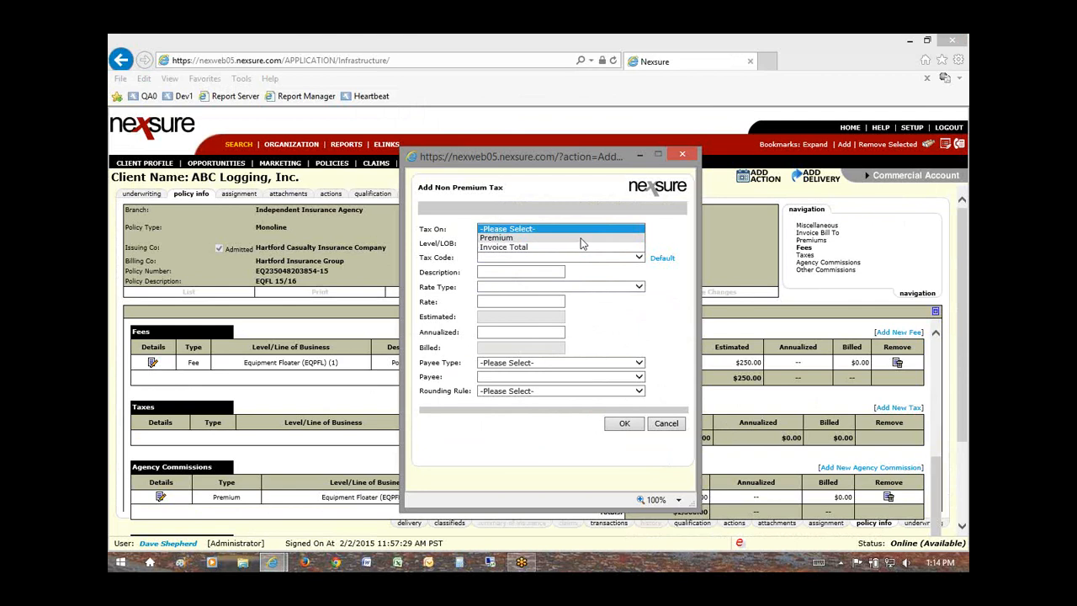
click(515, 238)
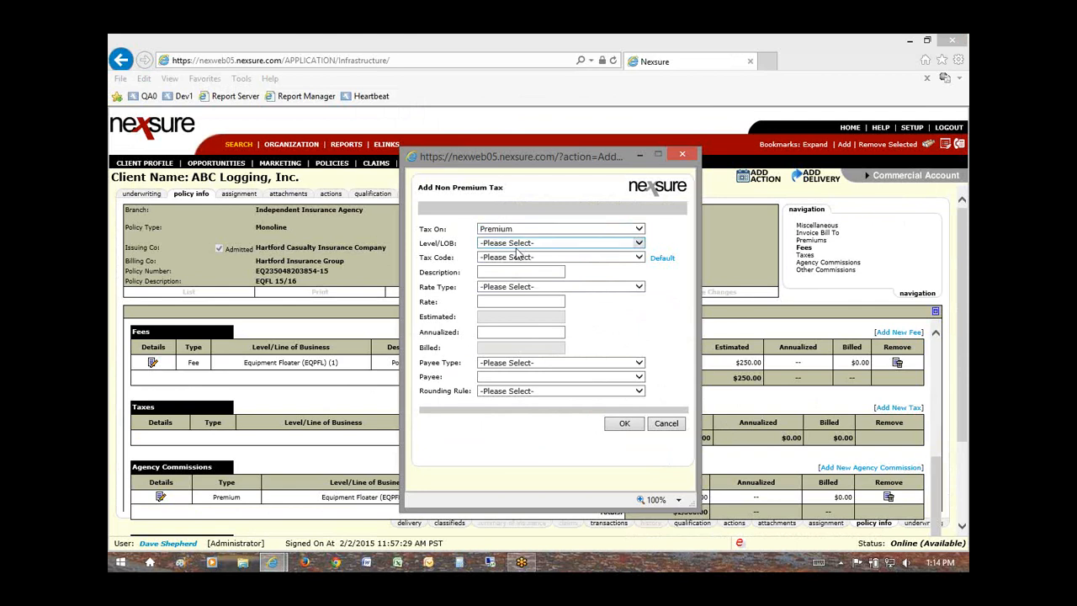
click(584, 245)
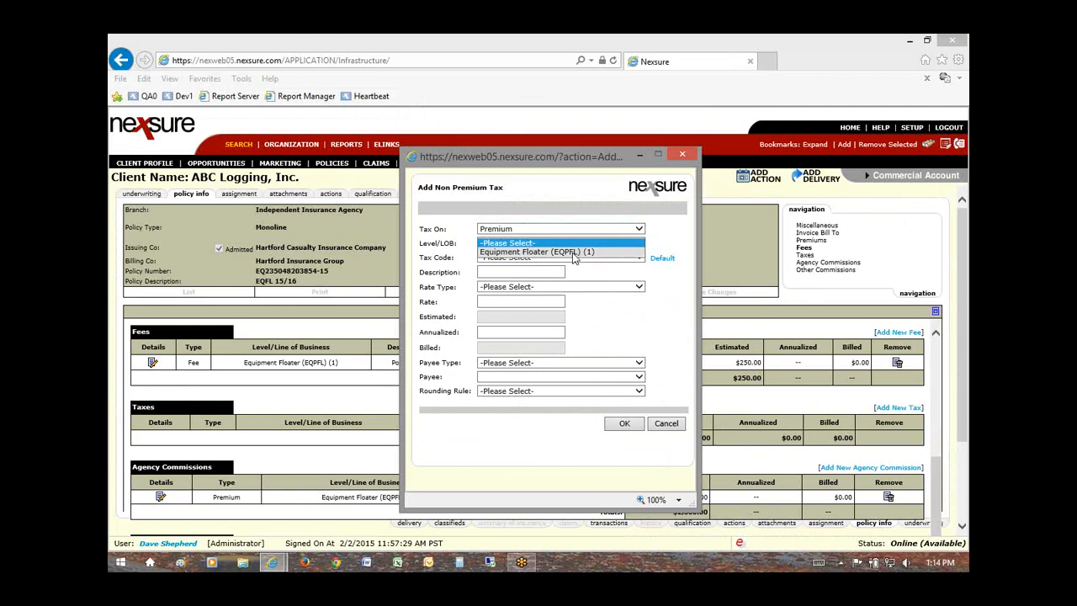
click(574, 253)
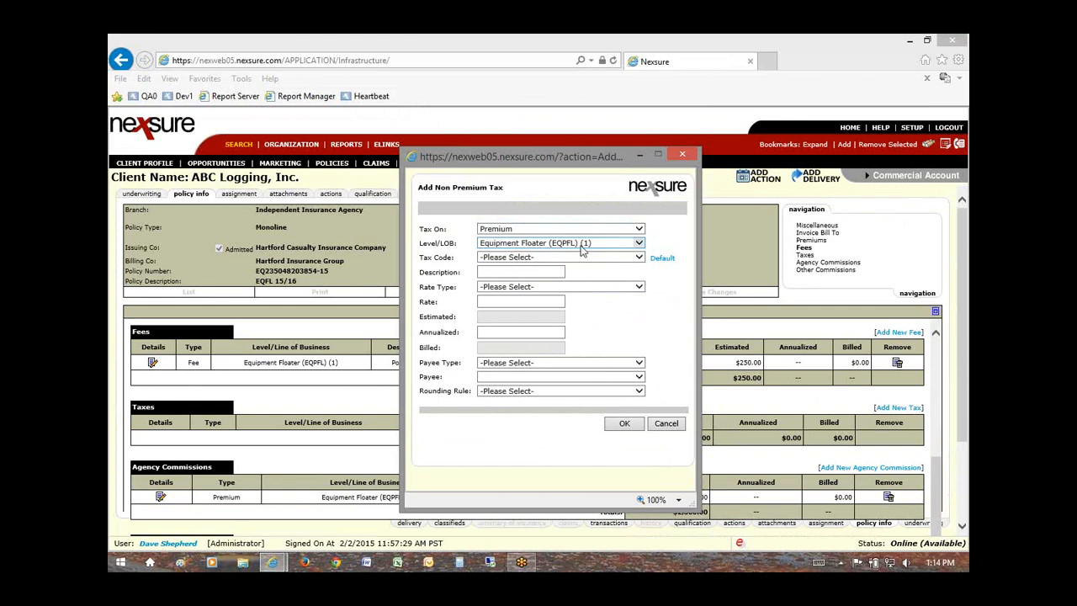
click(555, 258)
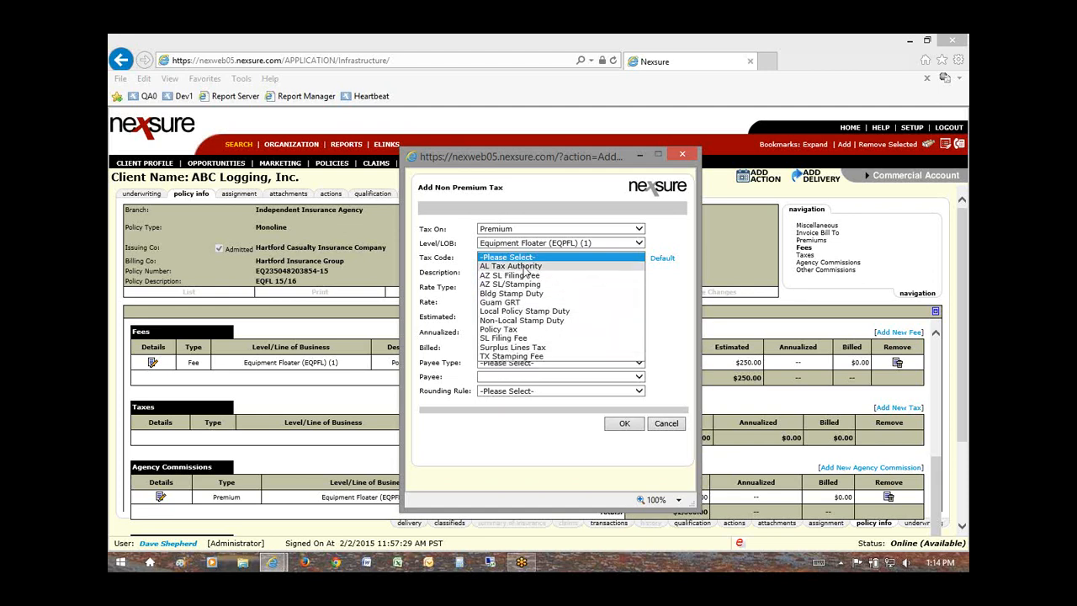
click(518, 347)
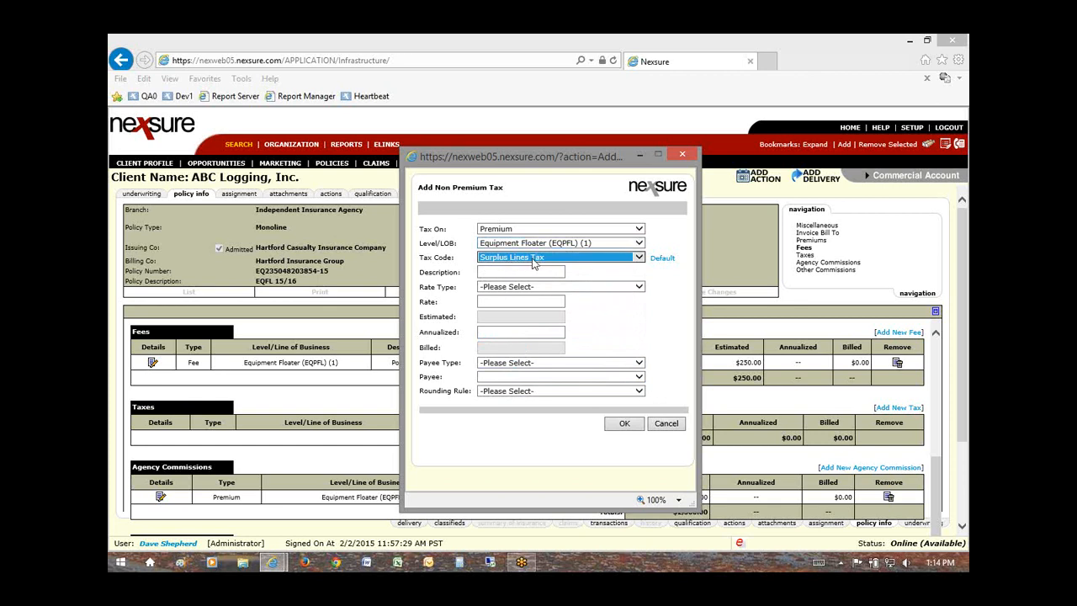
click(662, 259)
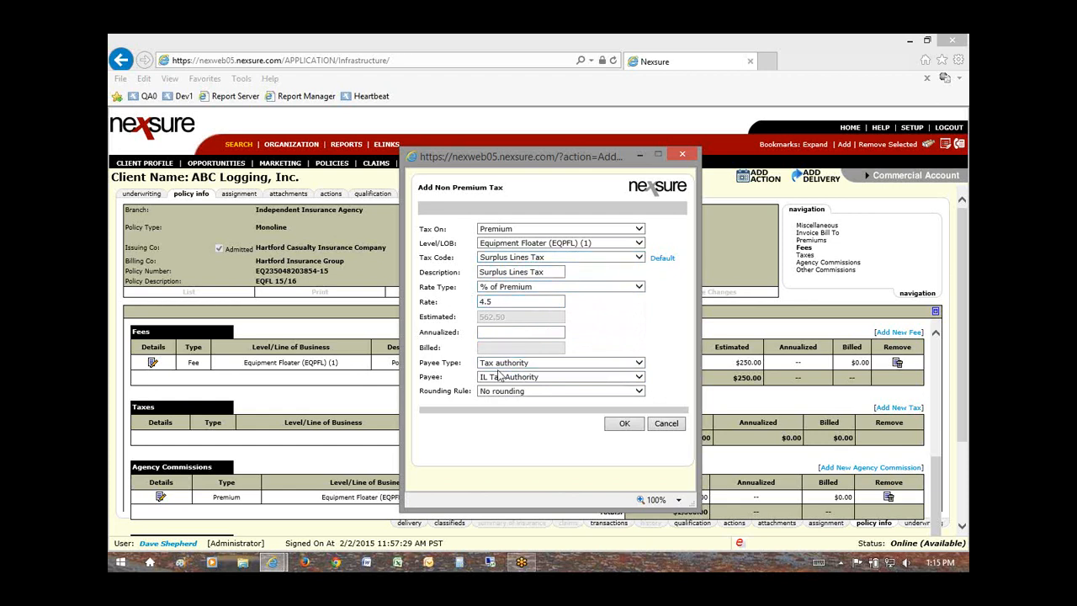
Step: Set the payee type to Carrier for Hartford Insurance Group and save the tax
click(548, 379)
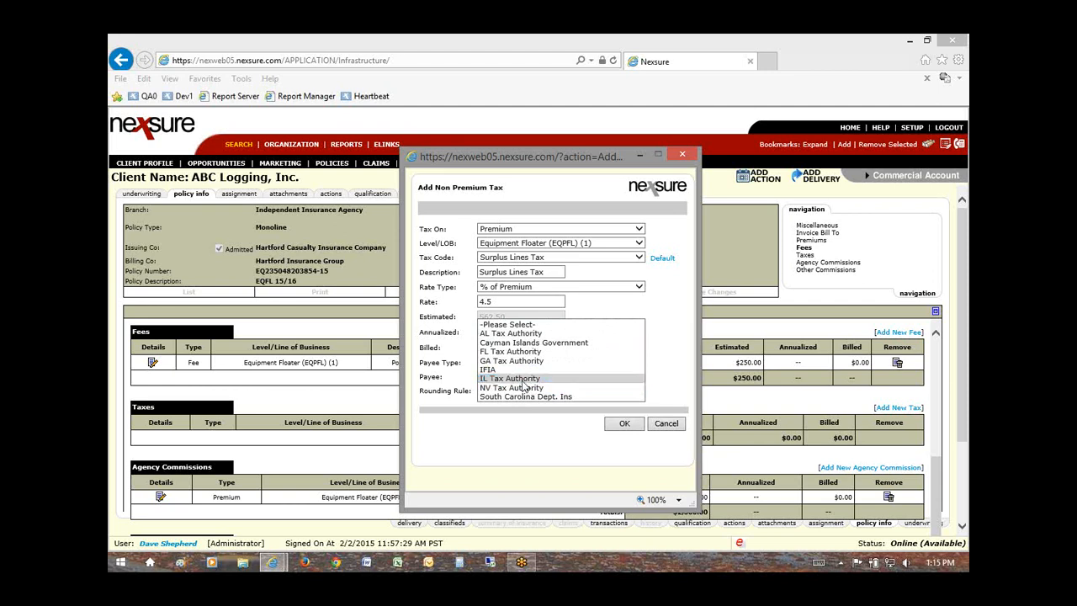
click(512, 379)
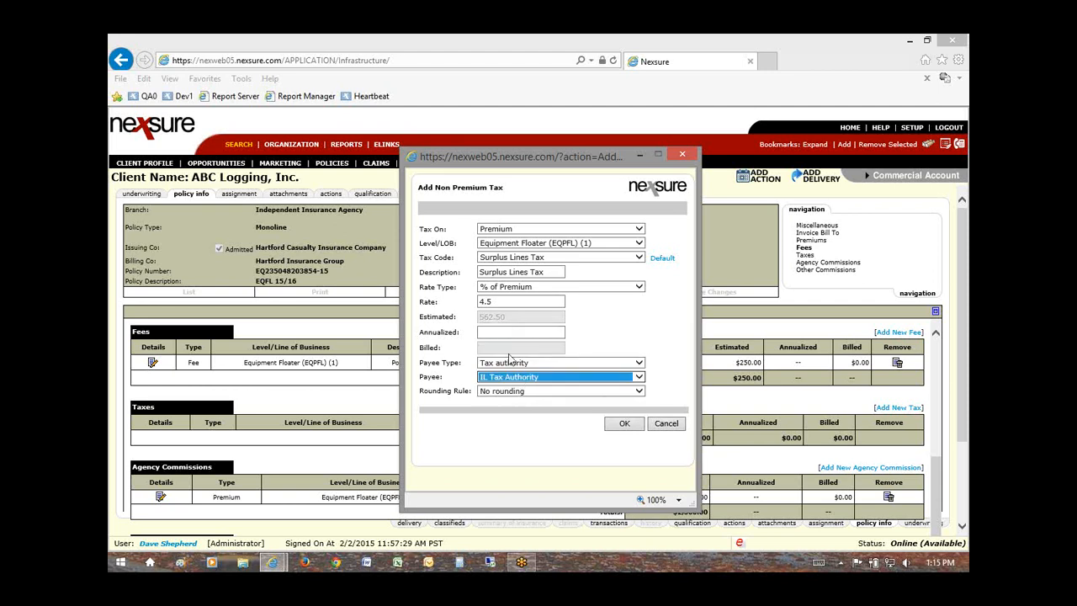
click(521, 418)
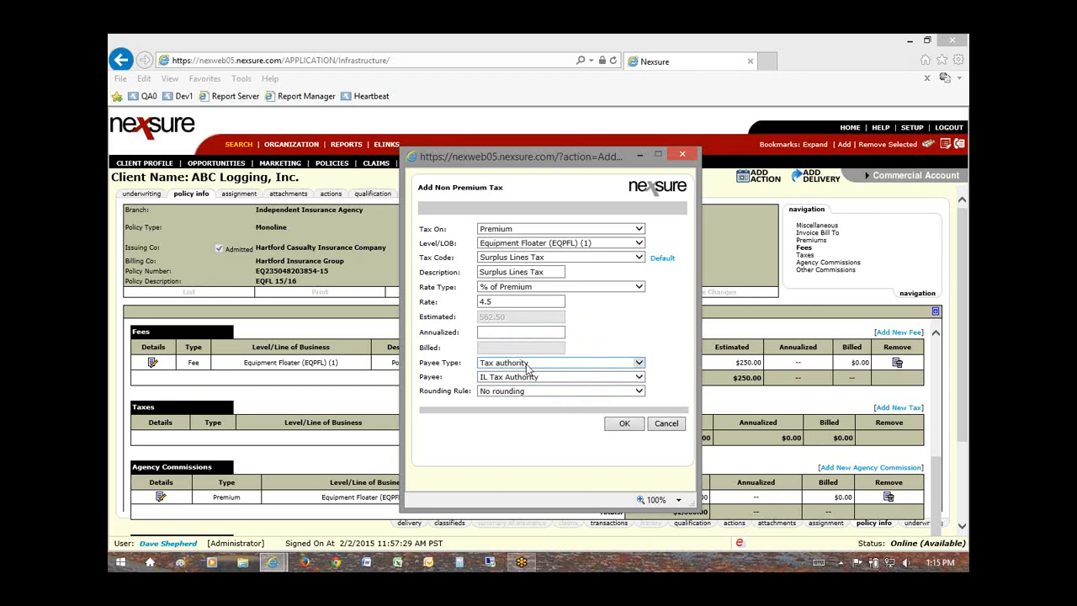
click(639, 364)
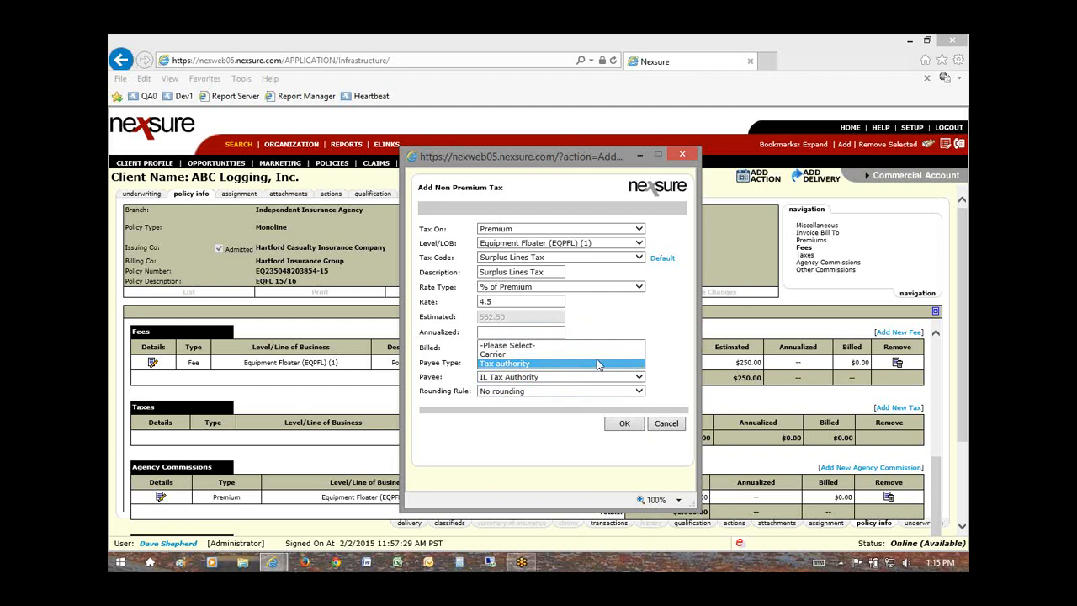
click(506, 353)
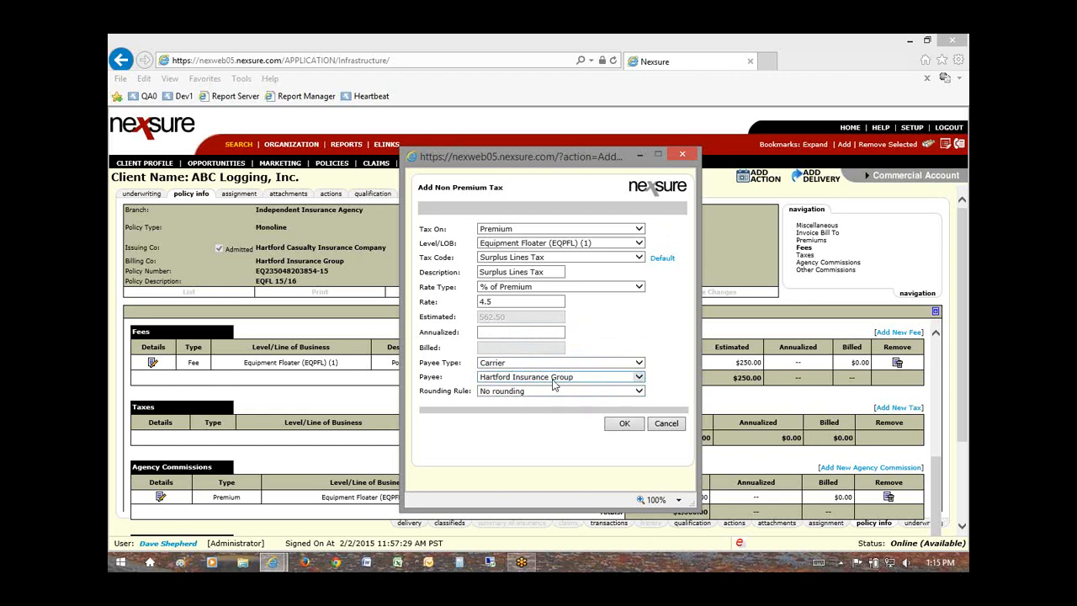
click(515, 363)
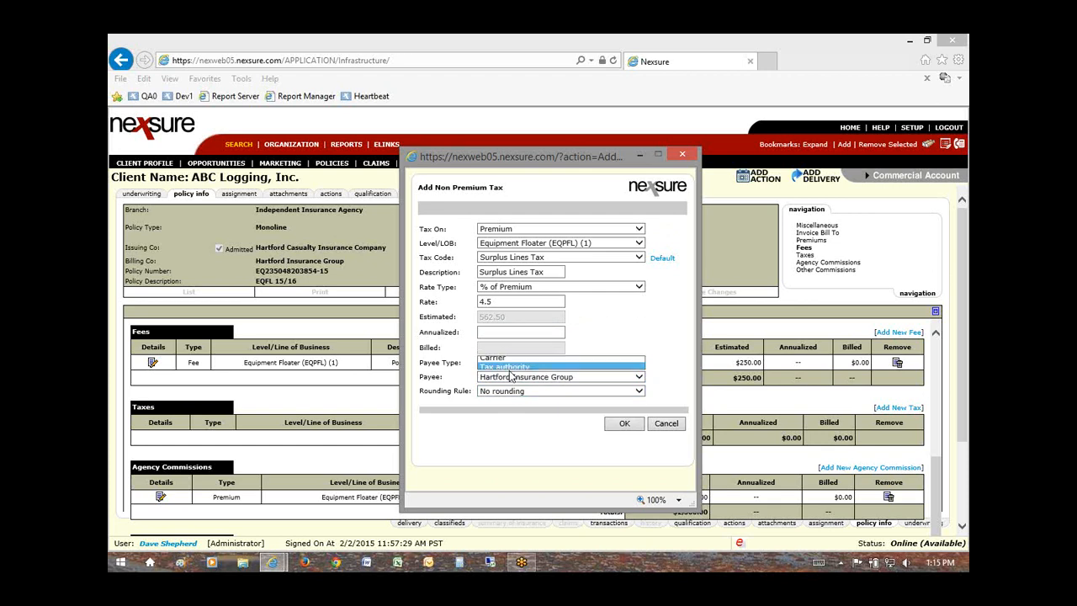
click(511, 378)
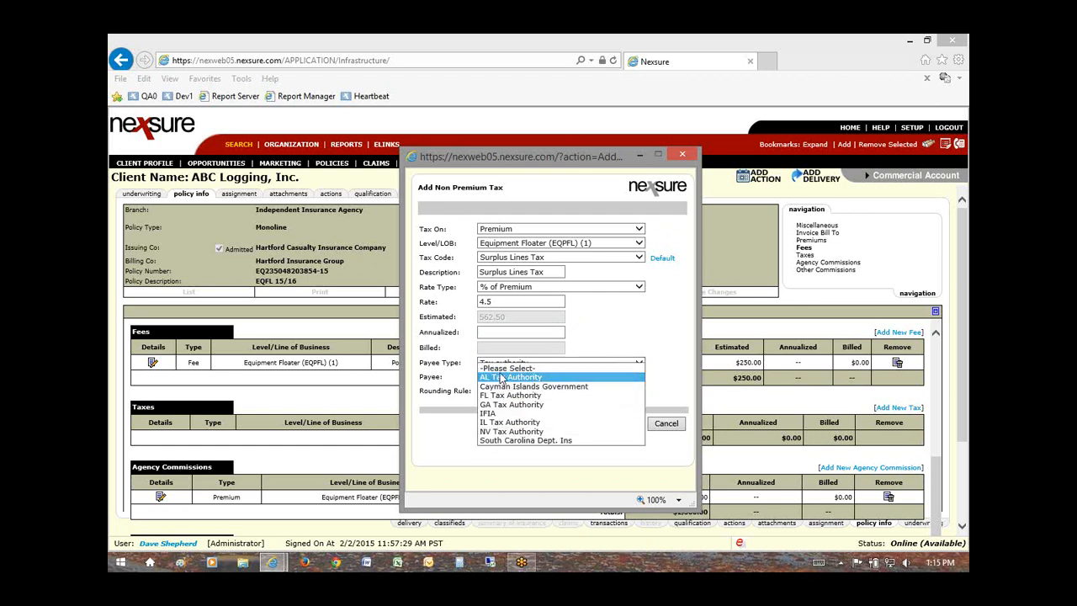
click(560, 363)
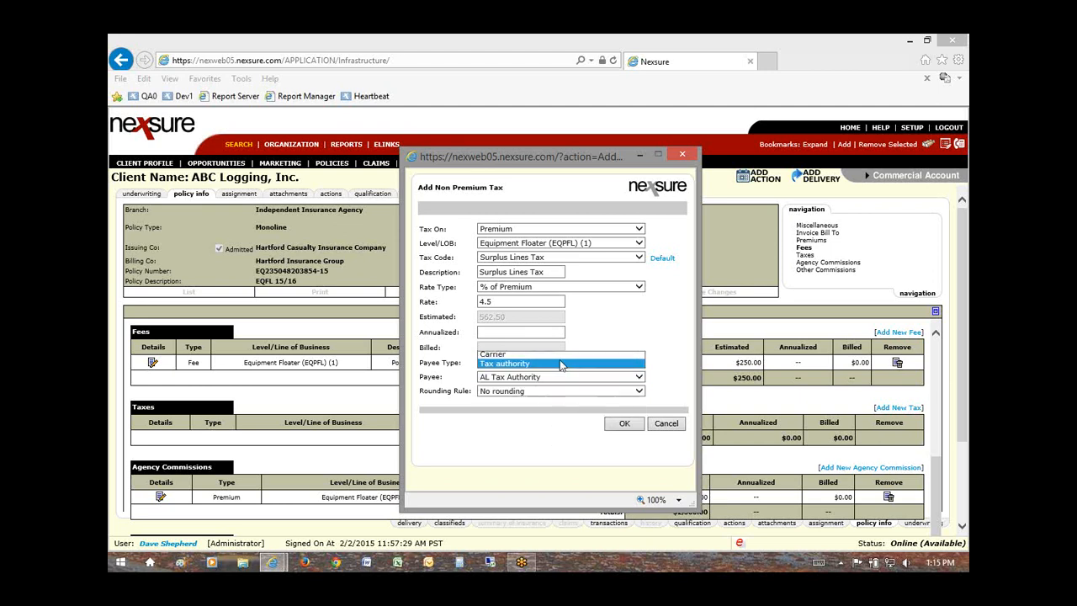
click(546, 354)
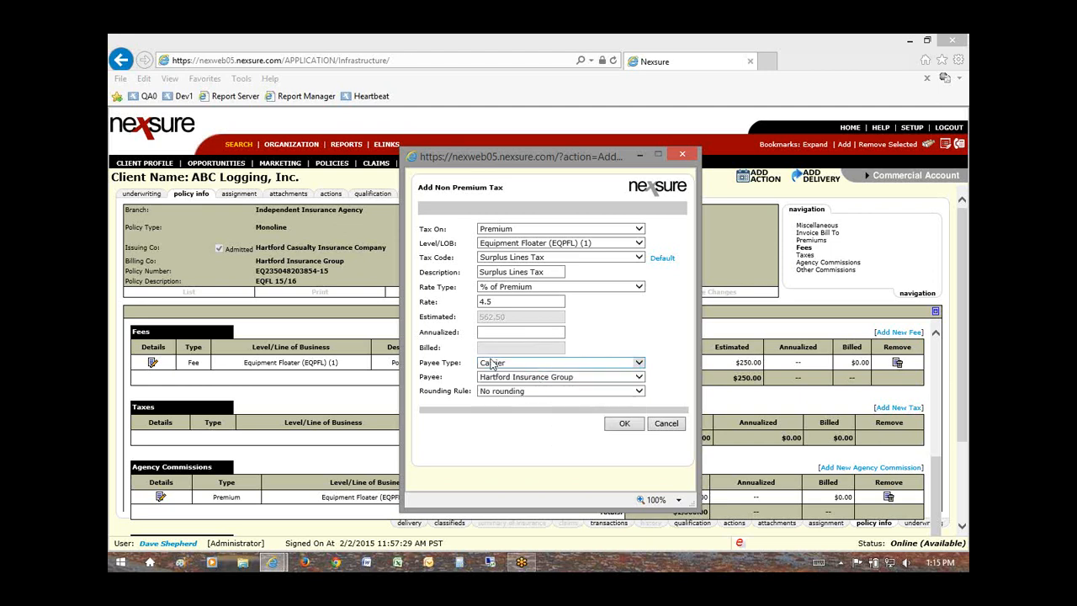
click(624, 424)
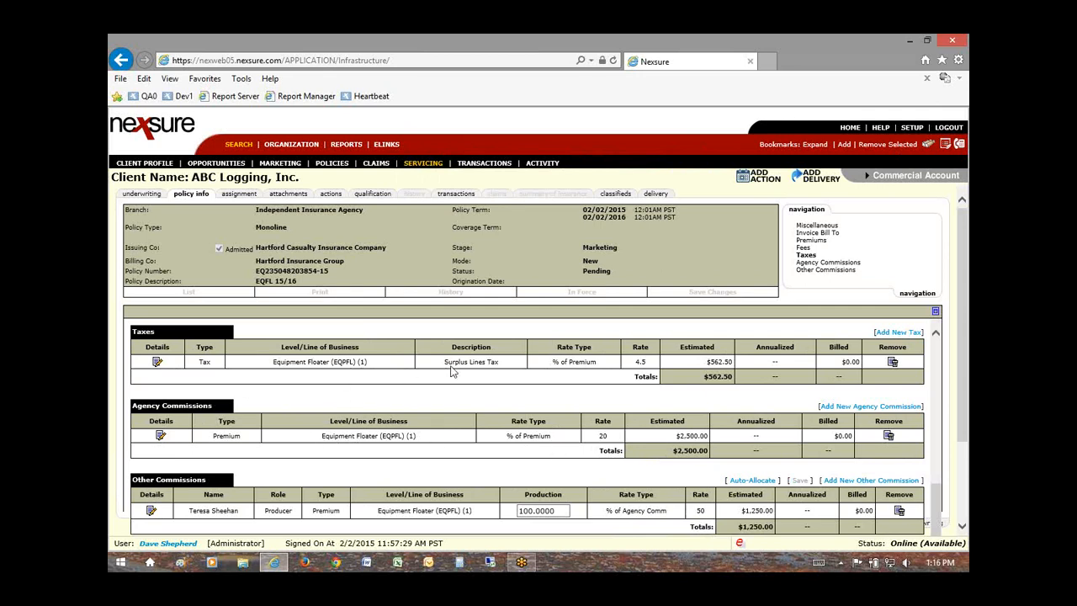
Step: Review the new Surplus Lines Tax row at % of Premium, then begin another tax
drag(445, 361, 469, 362)
drag(562, 361, 579, 367)
click(897, 332)
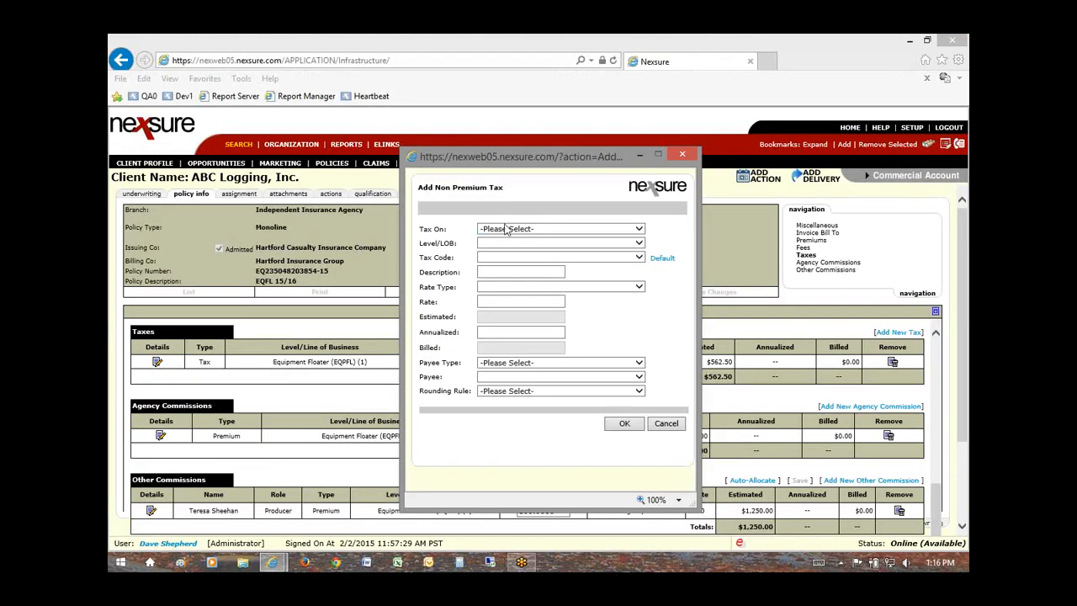
Step: Apply the tax to Equipment Floater premium using TX Stamping Fee defaults instead of AZ SL/Stamping
click(509, 229)
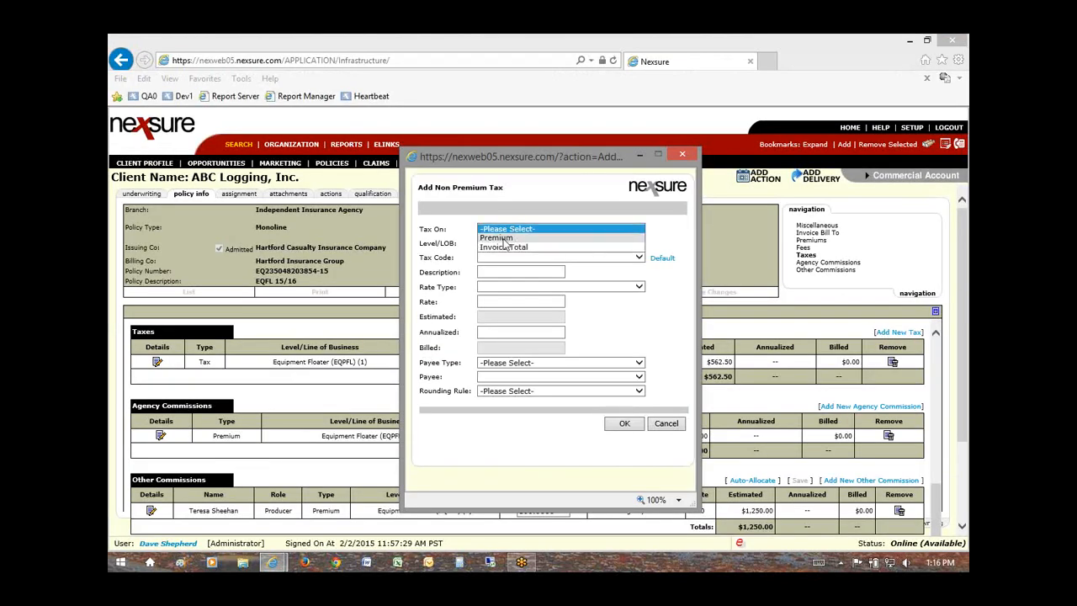
click(503, 238)
click(508, 243)
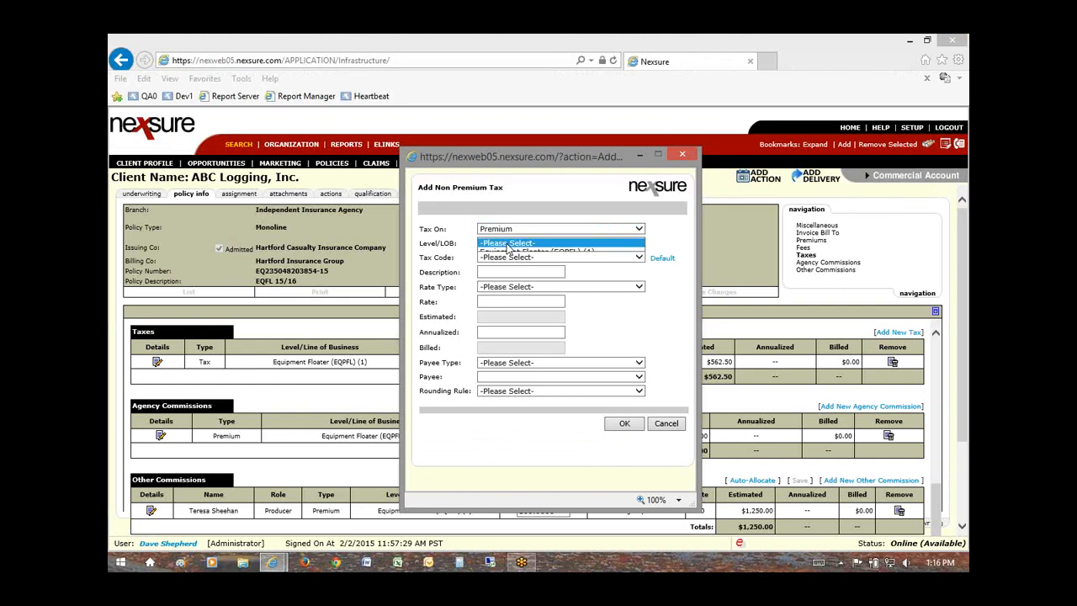
click(508, 252)
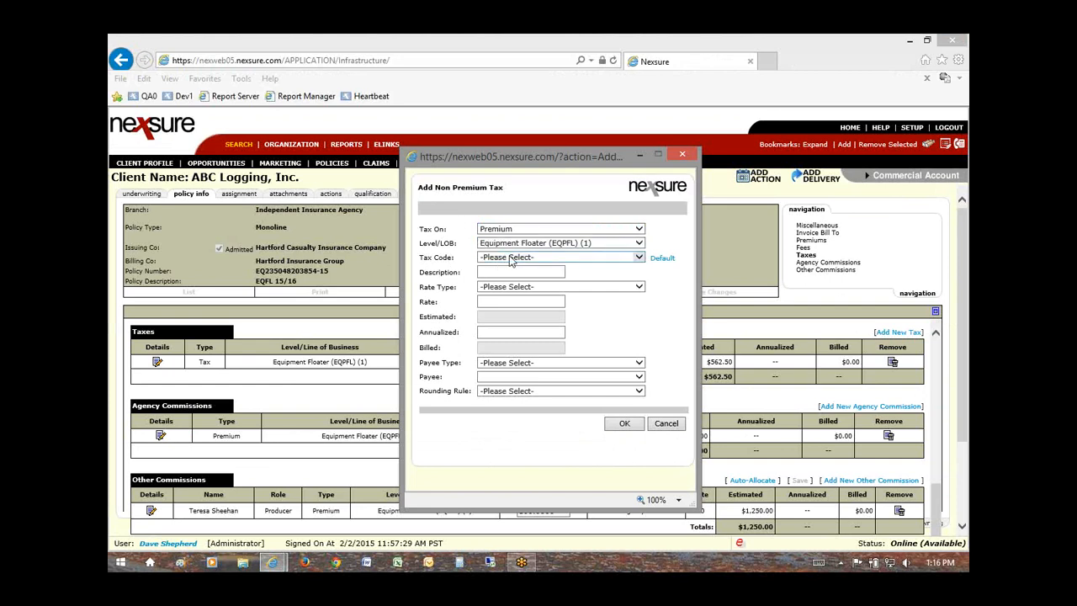
click(509, 260)
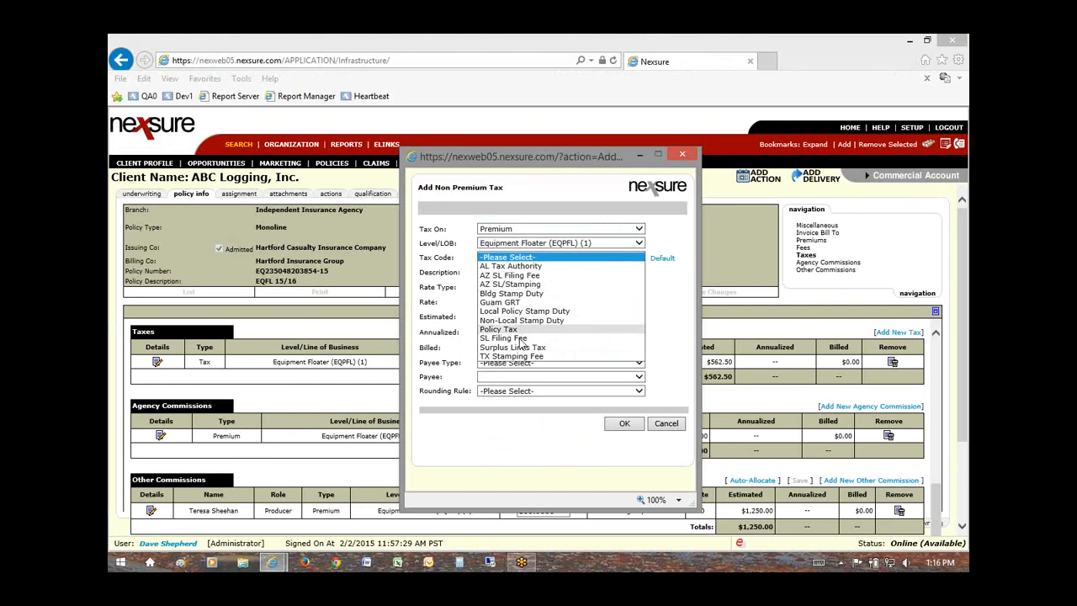
click(519, 284)
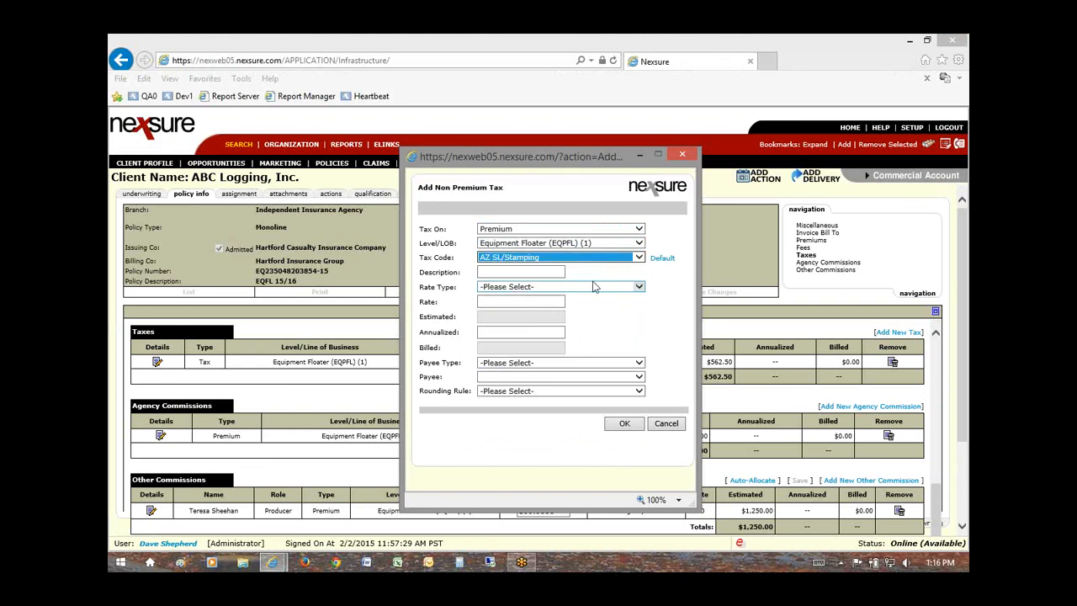
click(664, 259)
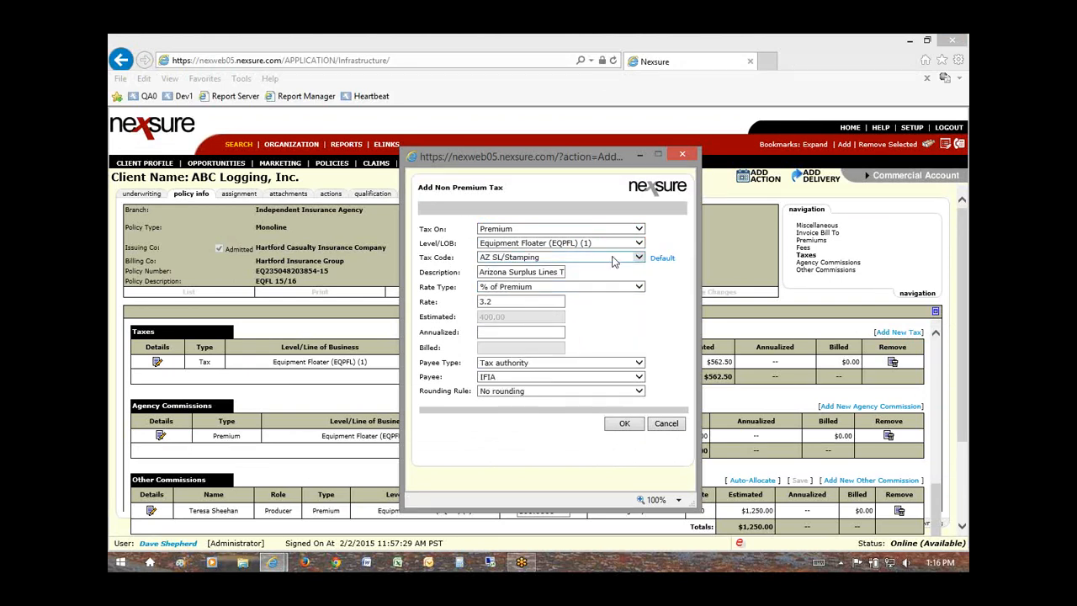
click(528, 258)
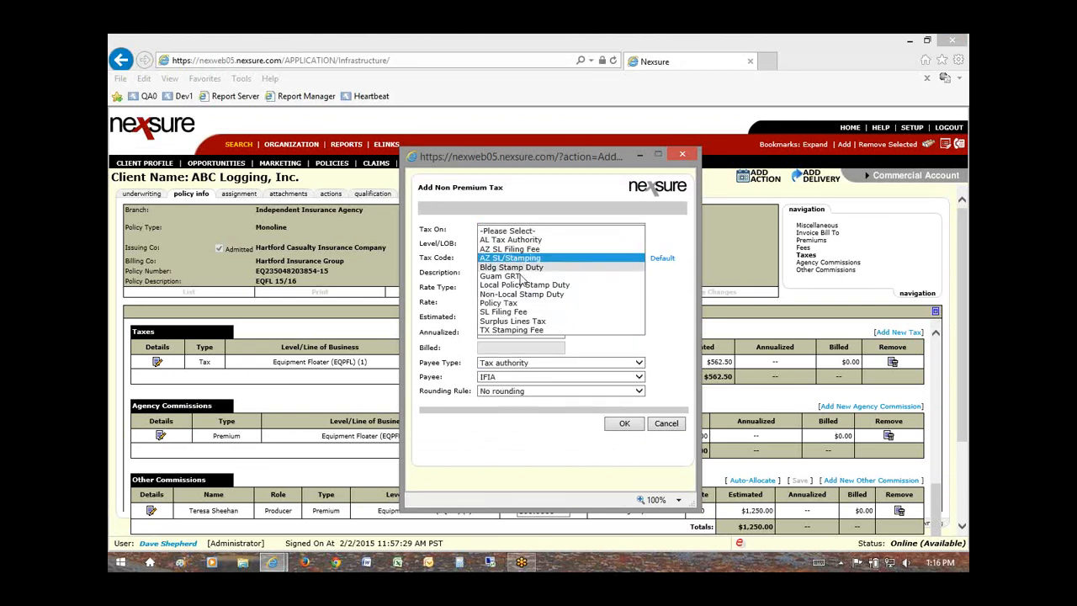
click(510, 330)
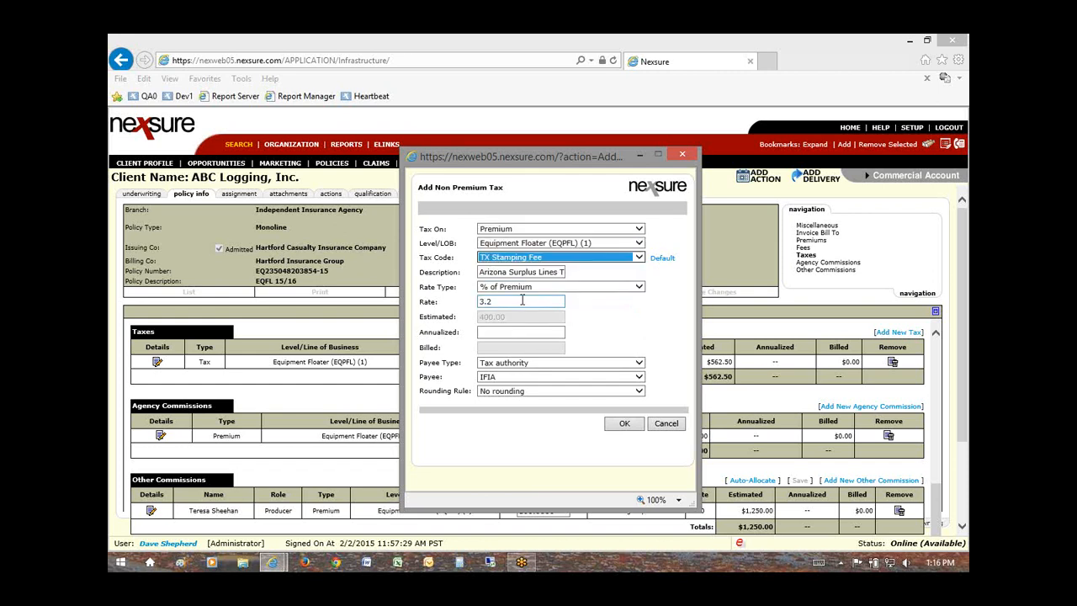
click(662, 257)
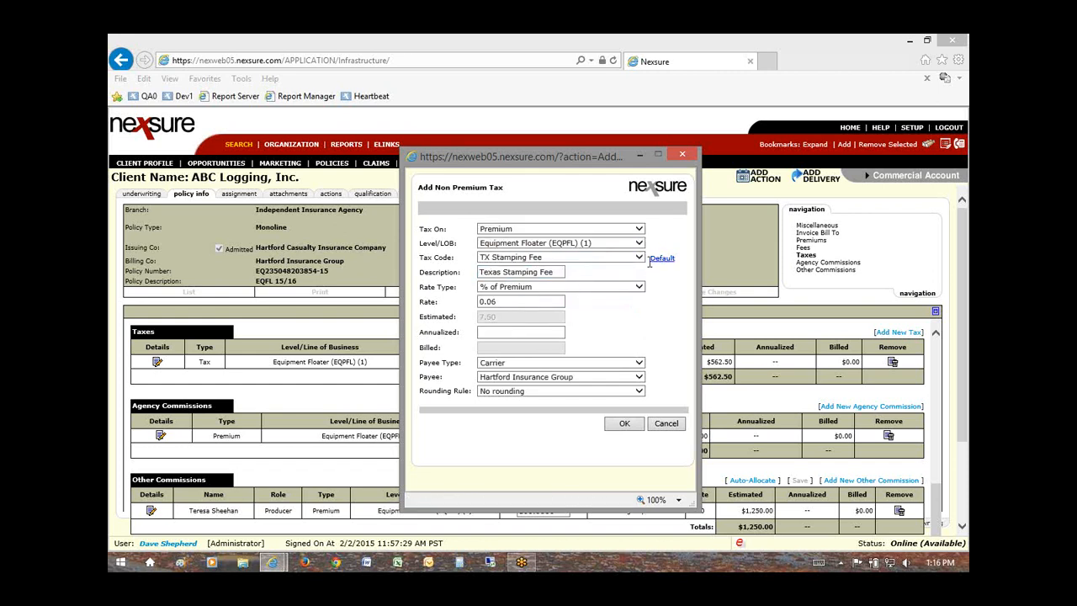
Step: Check the 0.06 rate and 7.50 estimated amount, then save the Texas Stamping Fee tax
click(496, 301)
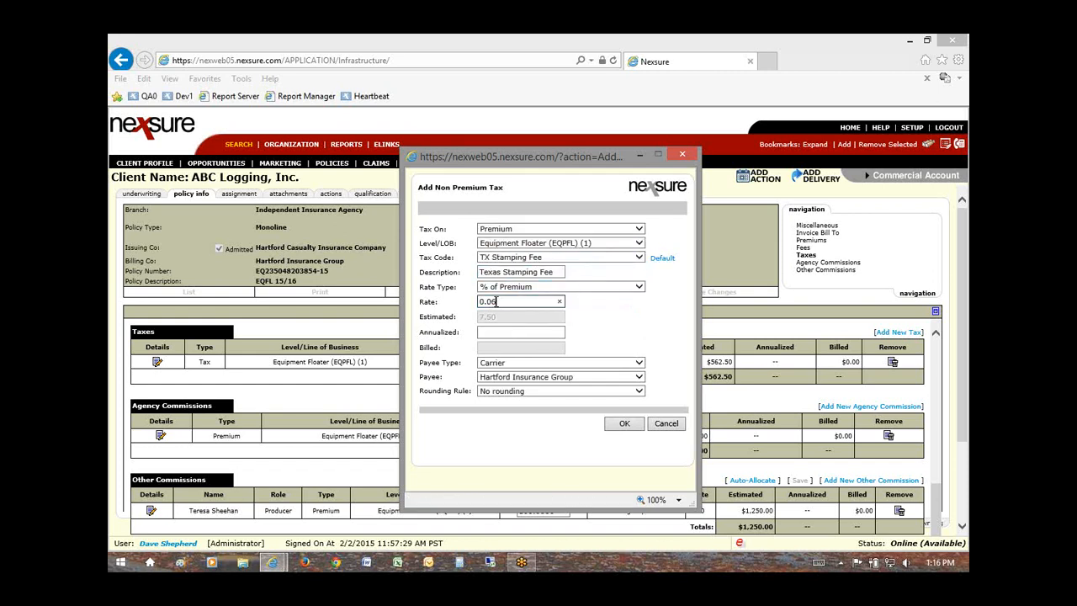
click(516, 303)
click(493, 320)
double_click(493, 319)
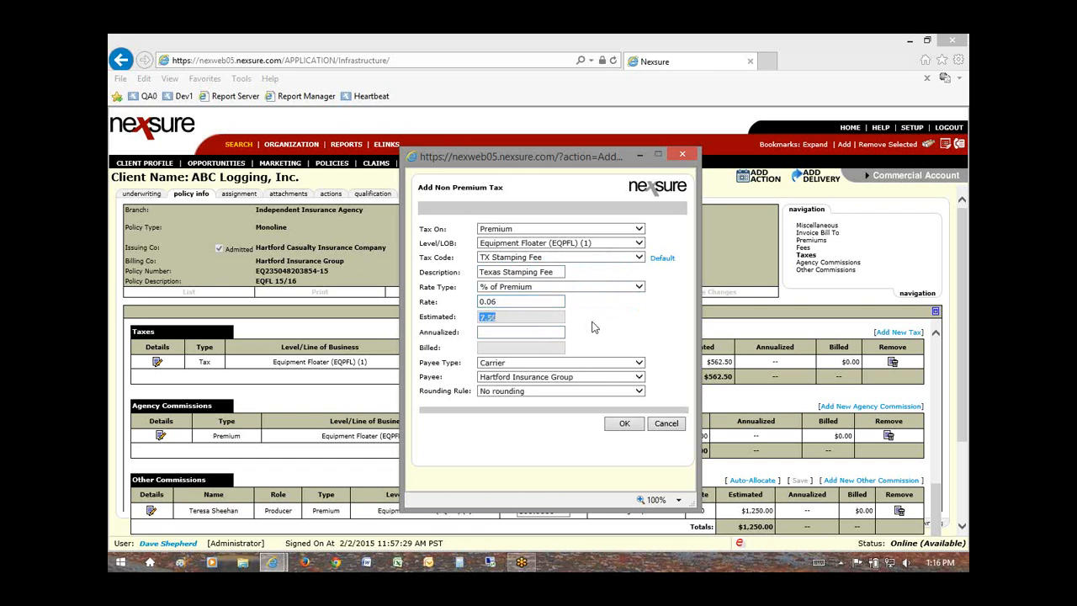
click(539, 324)
click(623, 424)
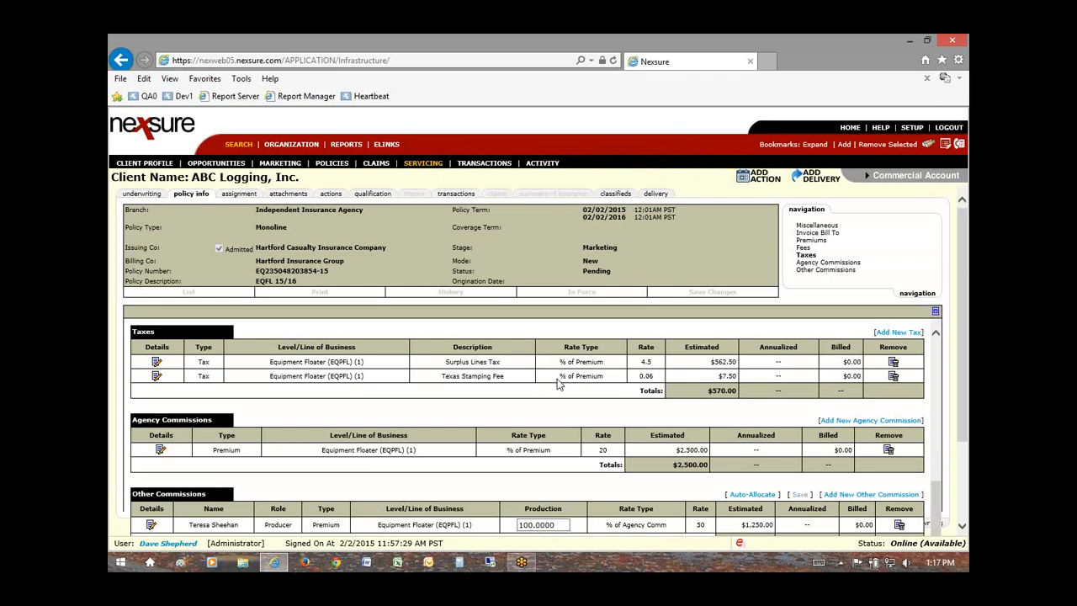
scroll(560, 383, up, 4)
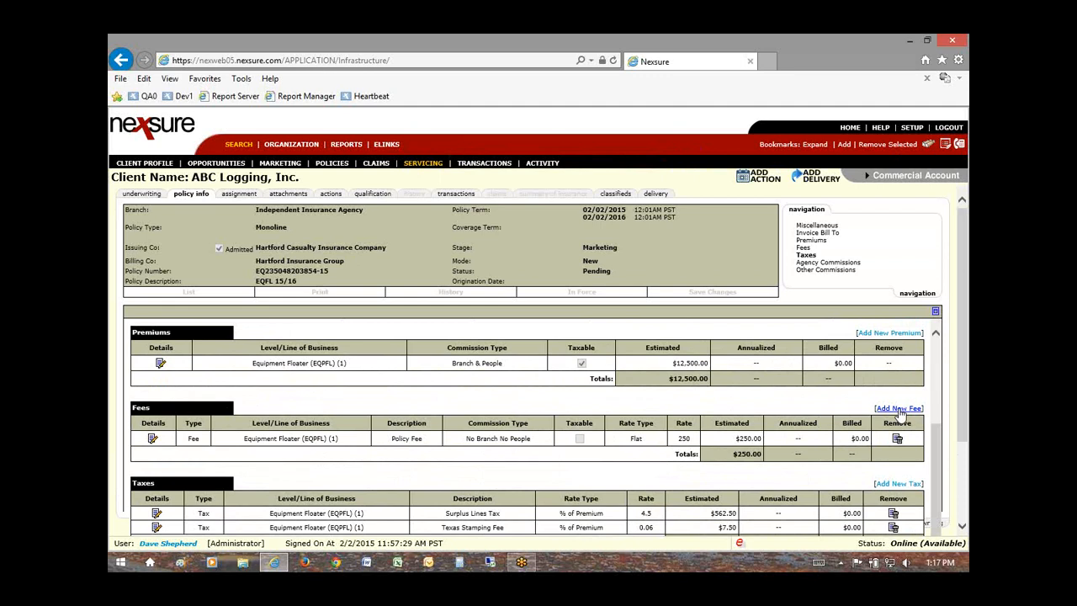
scroll(678, 419, down, 1)
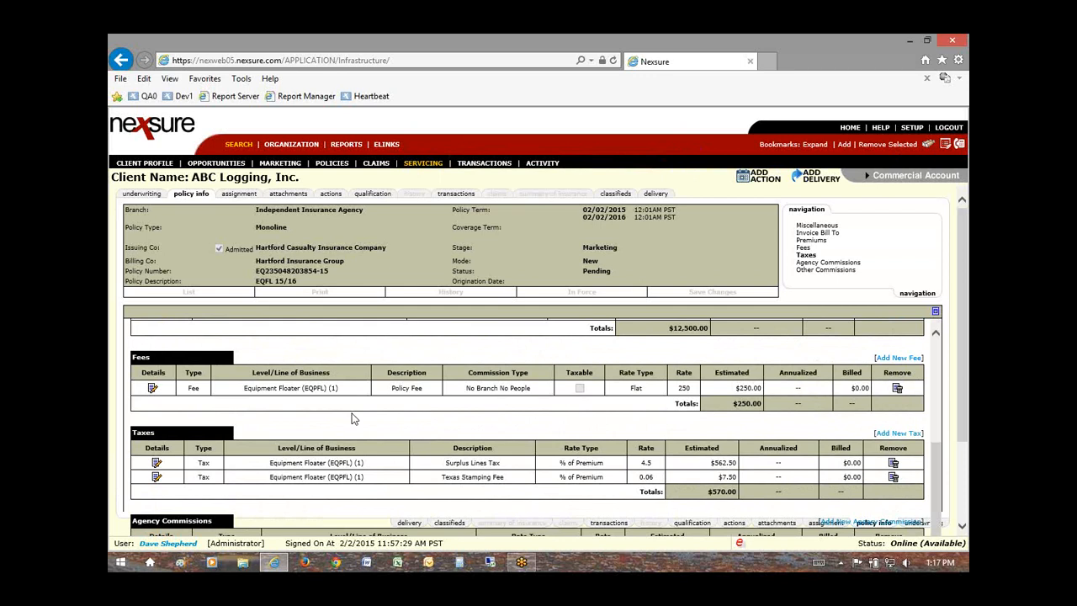
scroll(448, 421, down, 2)
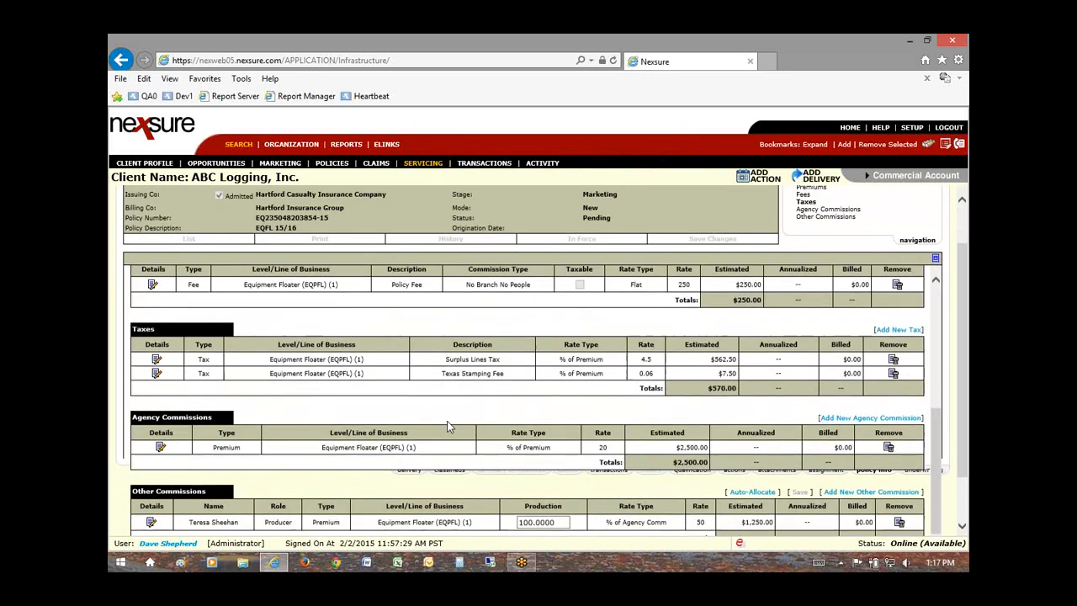
scroll(448, 426, down, 1)
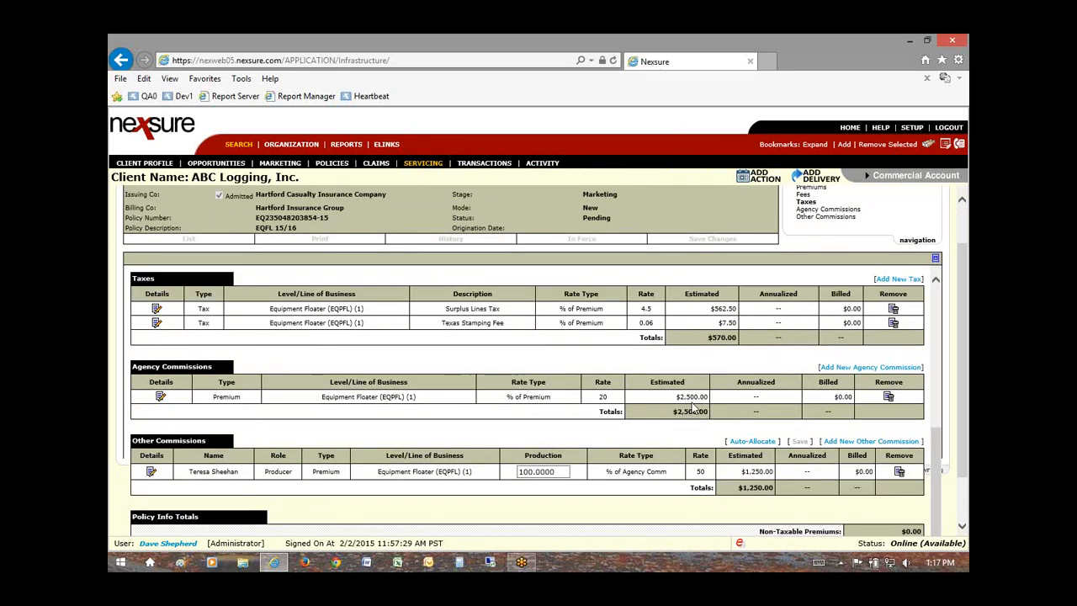
scroll(580, 443, down, 1)
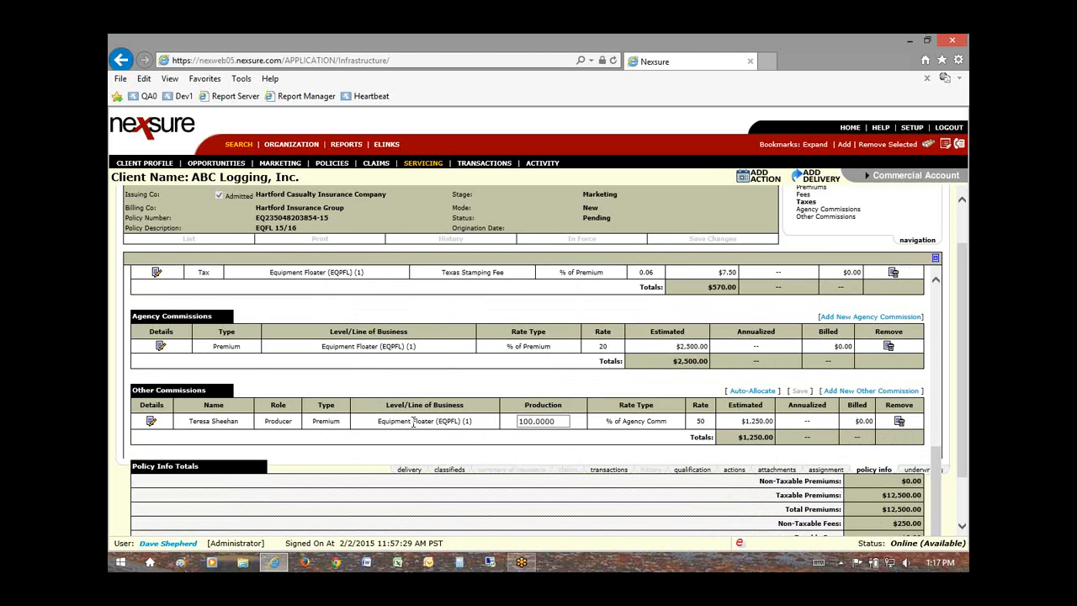
click(704, 422)
scroll(589, 431, up, 7)
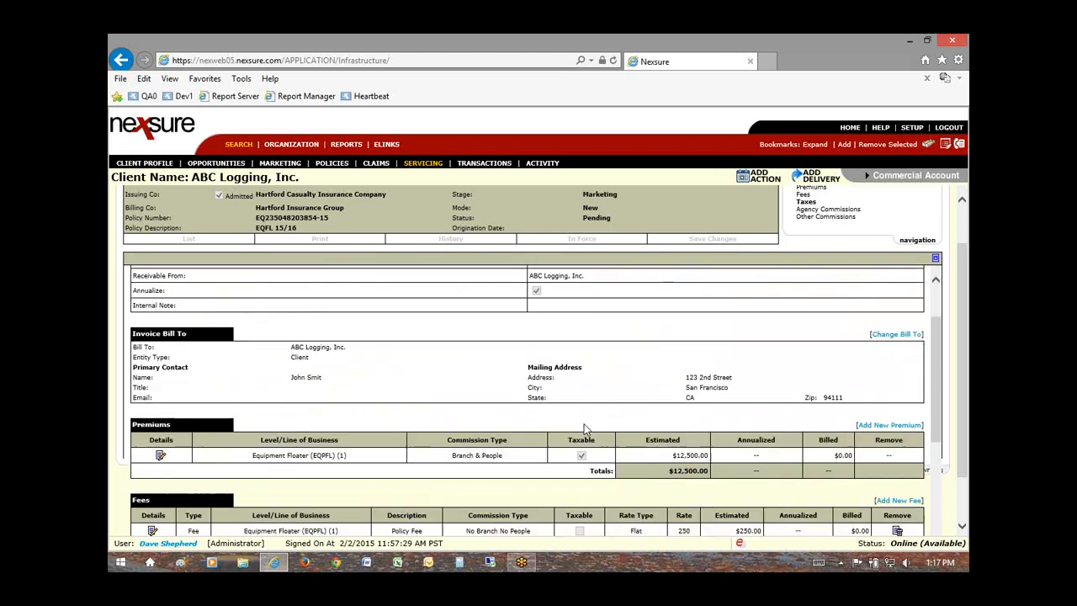
scroll(585, 429, up, 3)
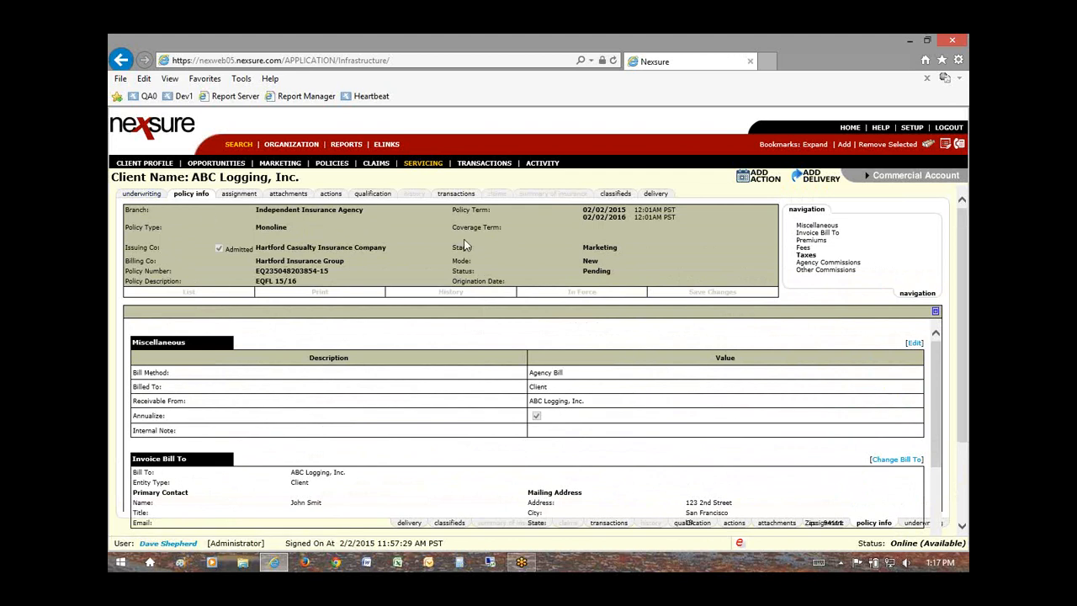
Step: Mark the ABC Logging policy In Force from the underwriting view and save it
click(141, 194)
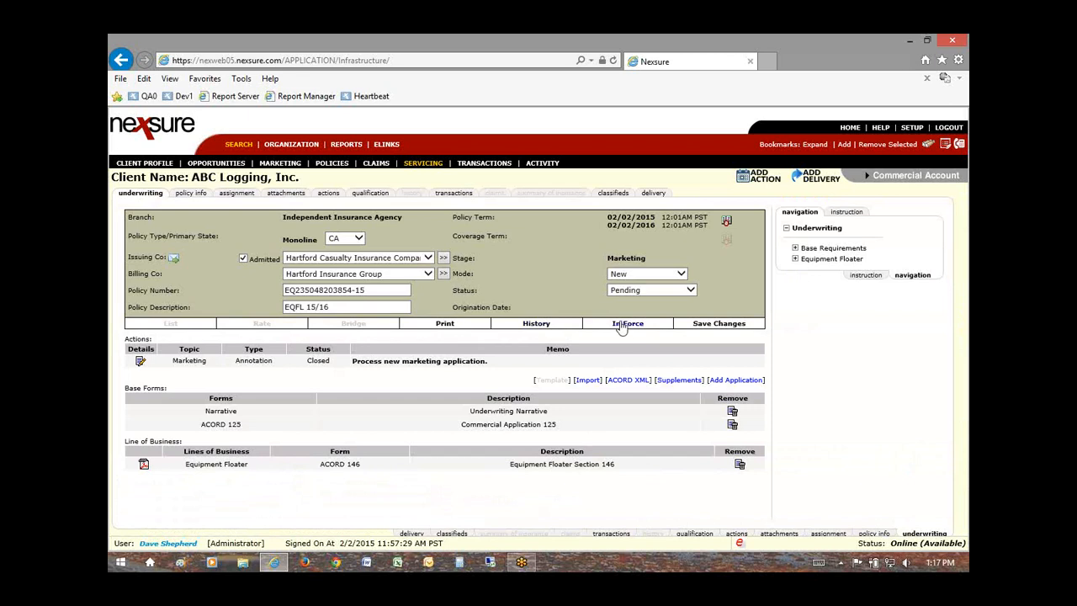
click(627, 325)
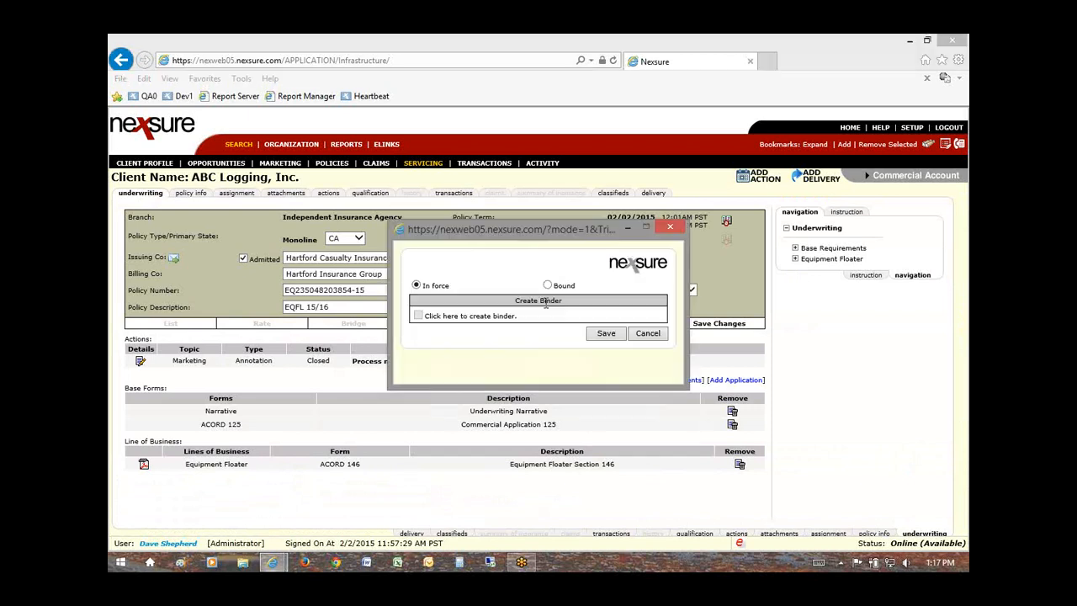
click(609, 335)
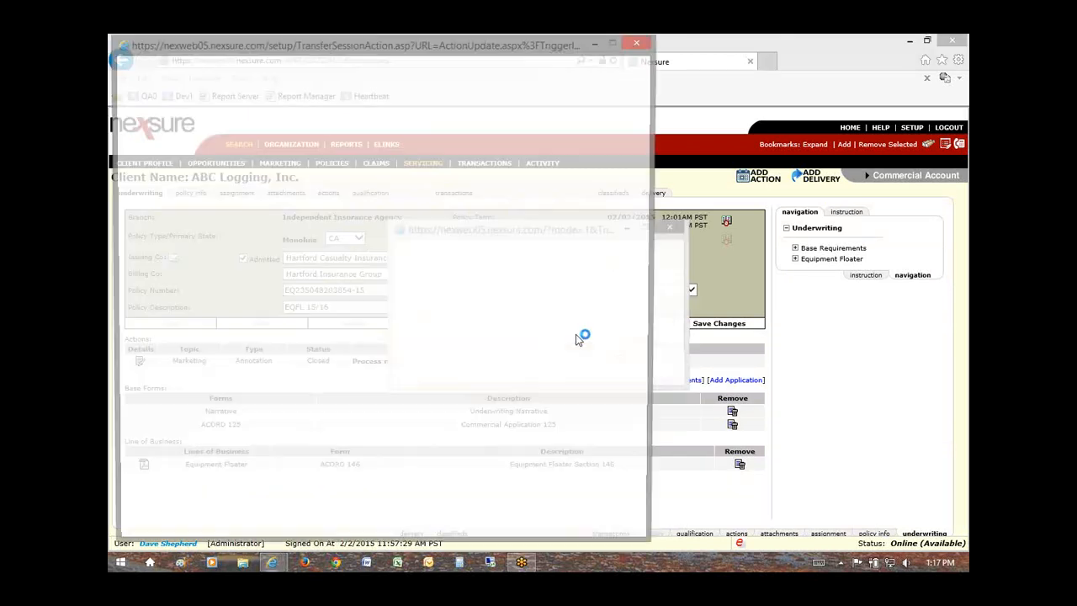
click(640, 42)
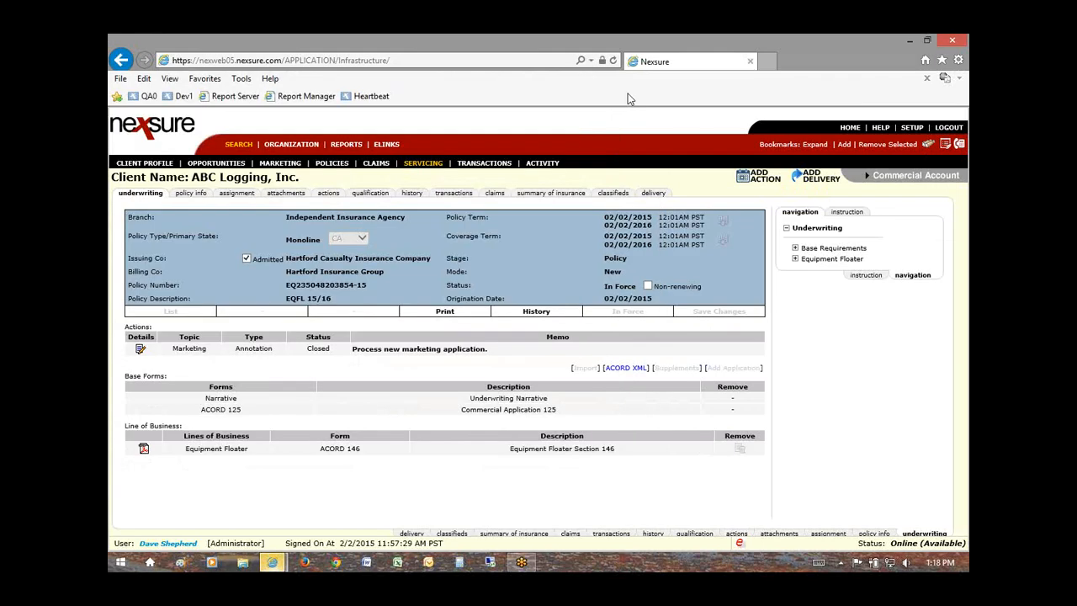
drag(603, 287, 640, 286)
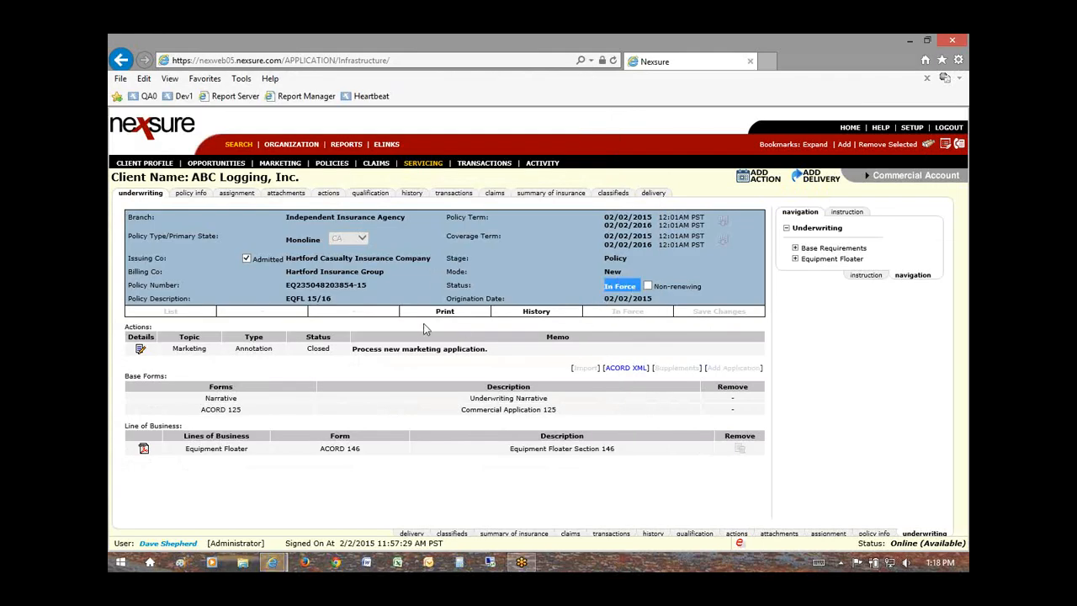
Step: Add a new invoice from the transactions list and scroll through its $13,320.00 charges
click(453, 197)
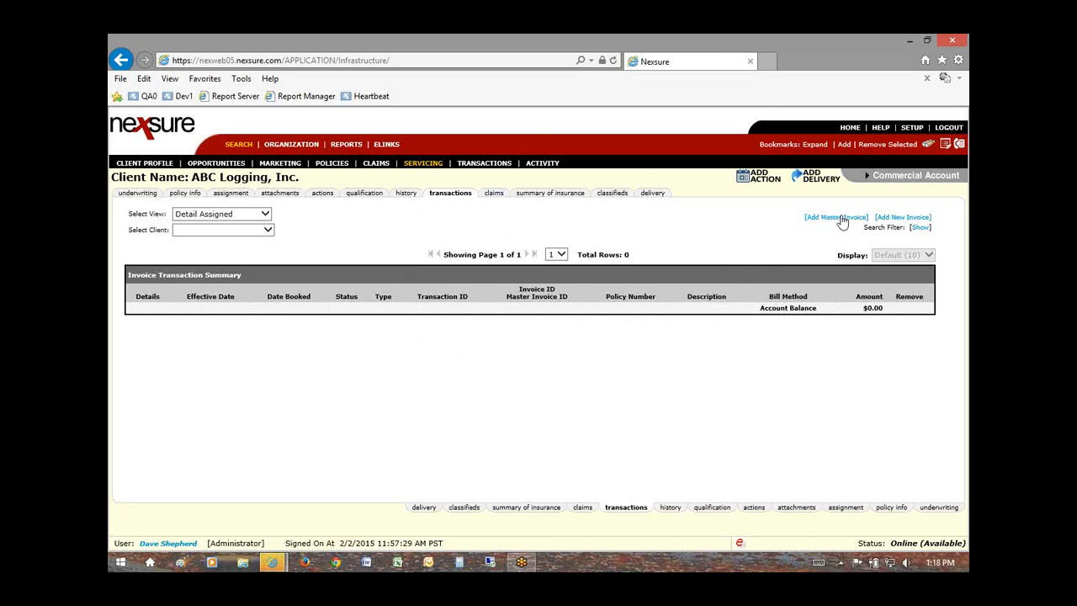
click(902, 220)
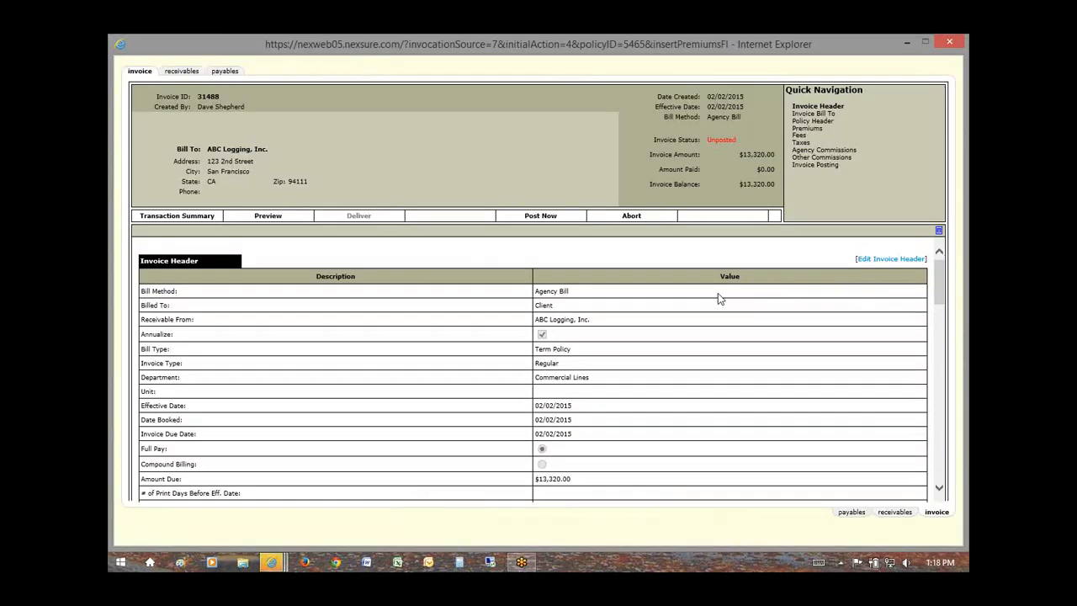
scroll(618, 362, down, 3)
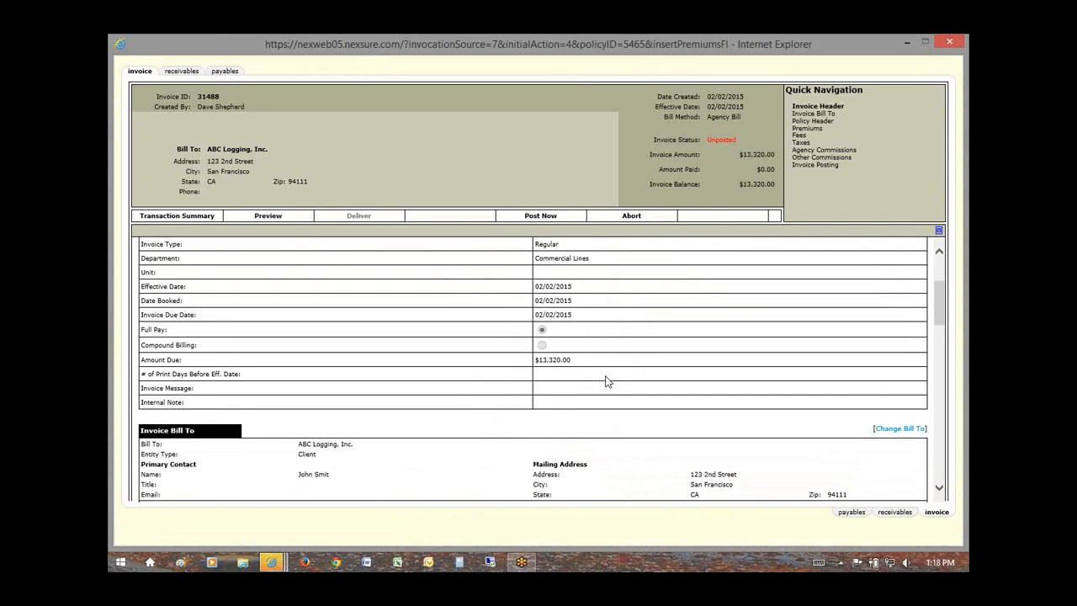
scroll(608, 382, down, 10)
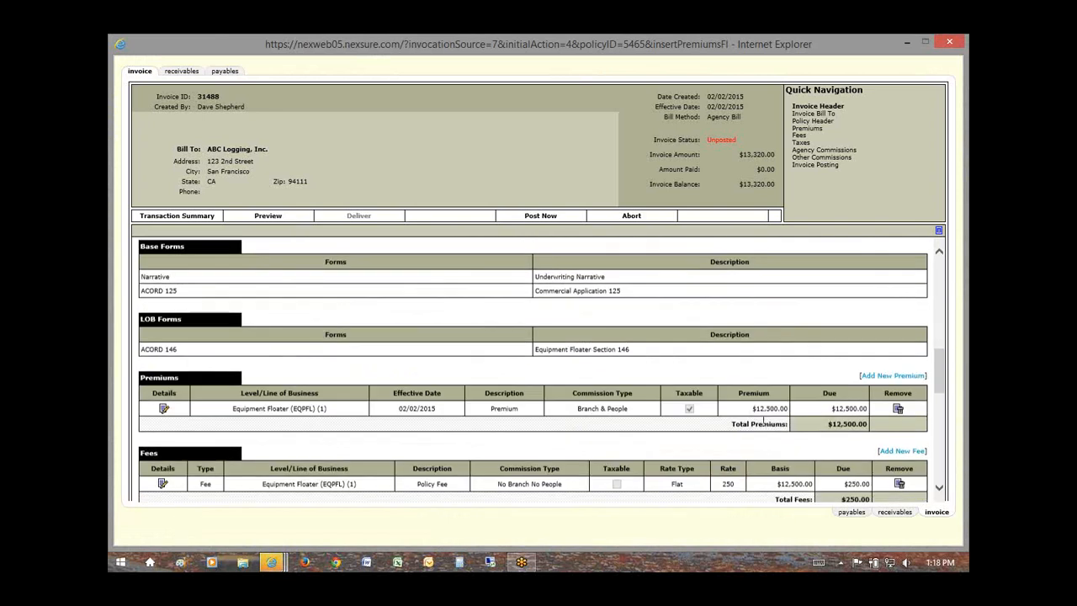
scroll(764, 423, down, 5)
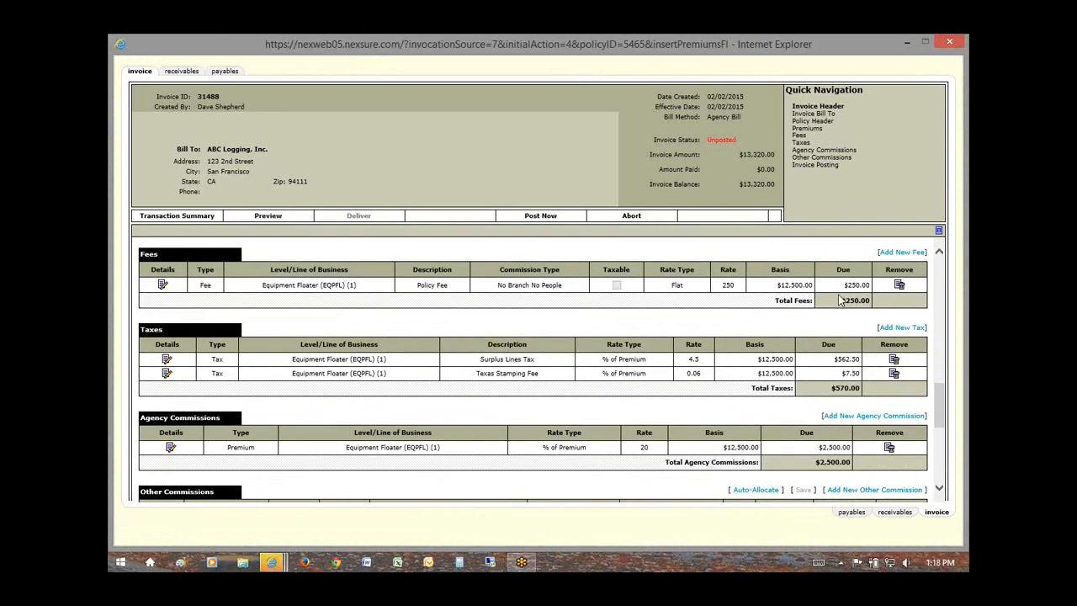
drag(940, 405, 941, 283)
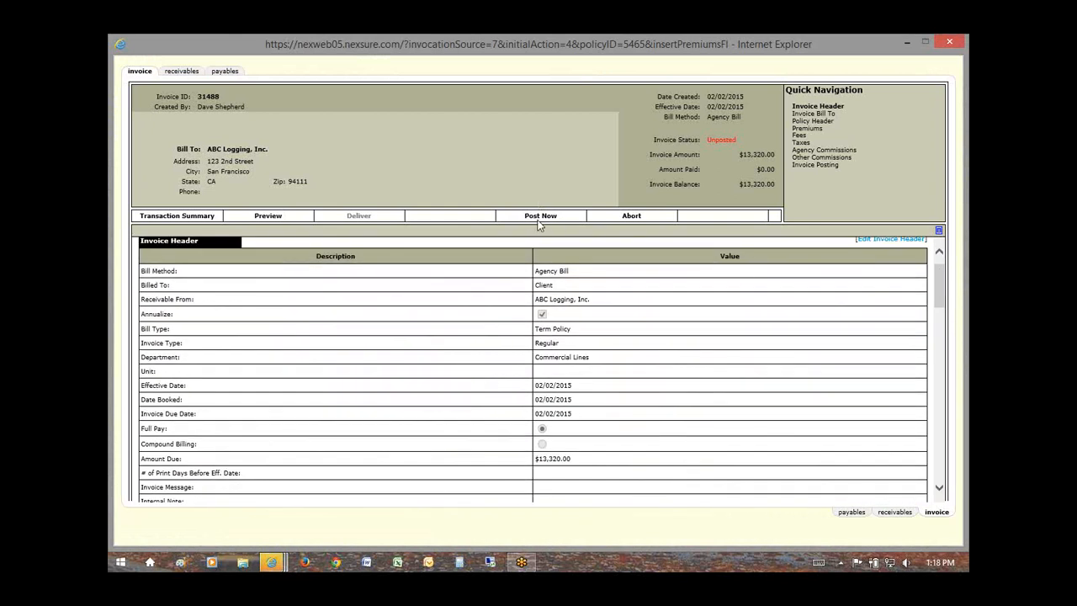
Step: Write a thank-you message offering help with other services in the Unique Invoice Message field
click(892, 240)
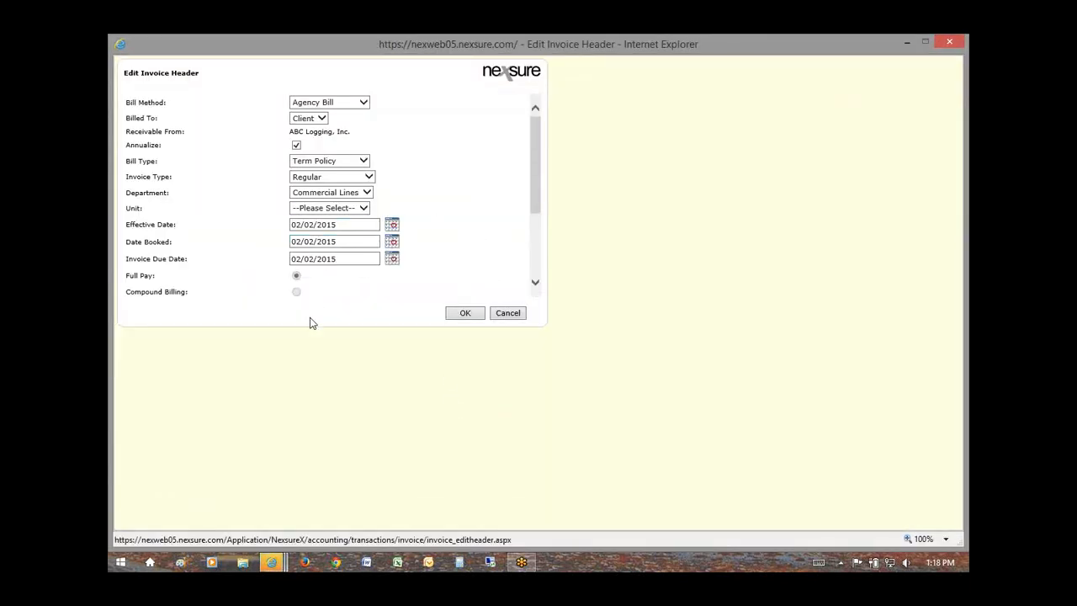
drag(541, 175, 539, 239)
click(338, 218)
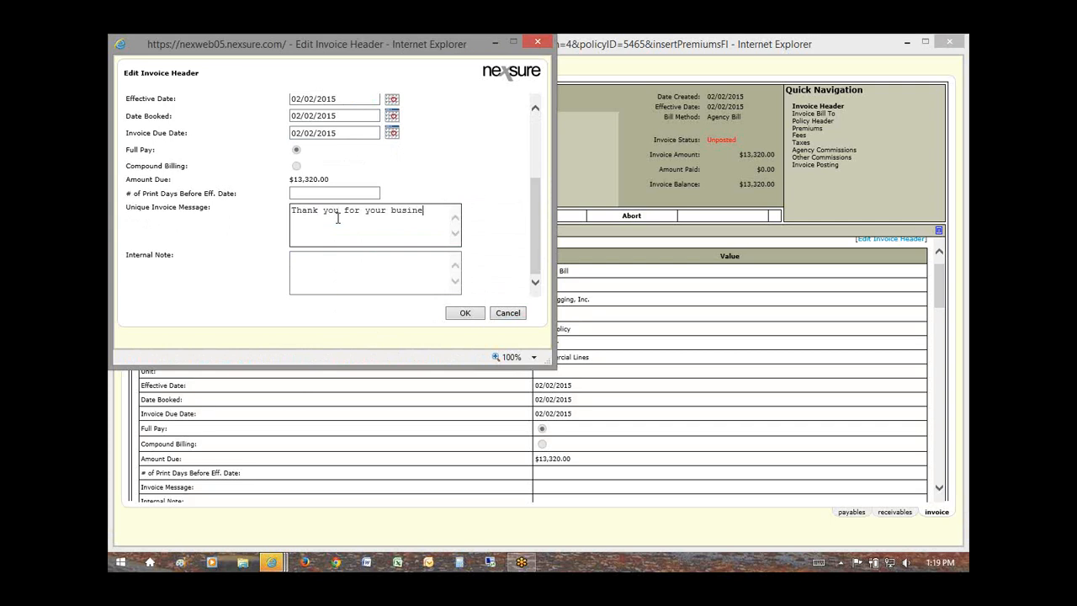
text(know if)
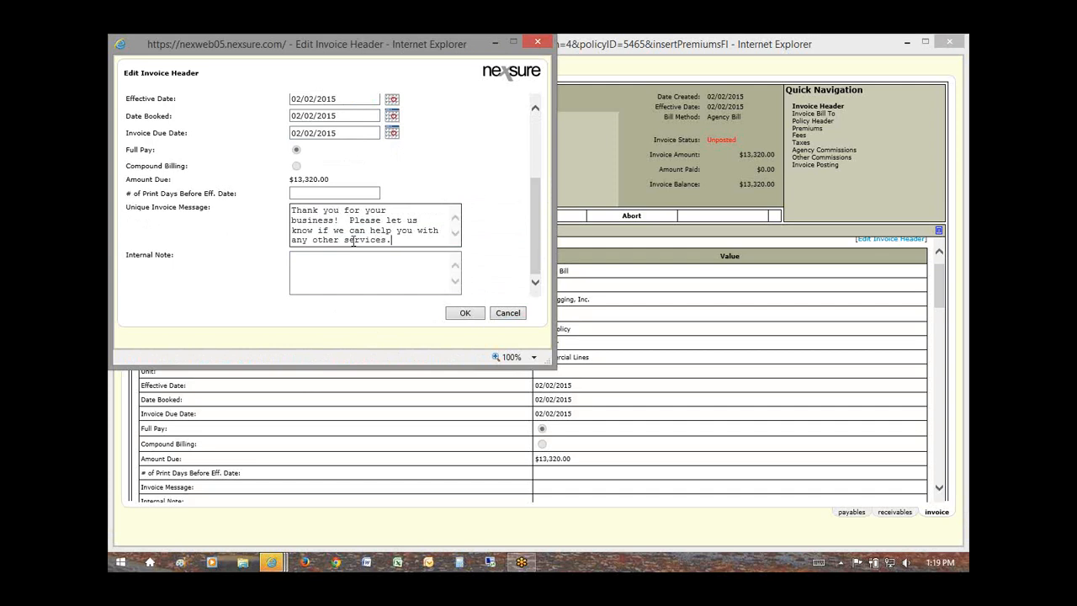
click(465, 313)
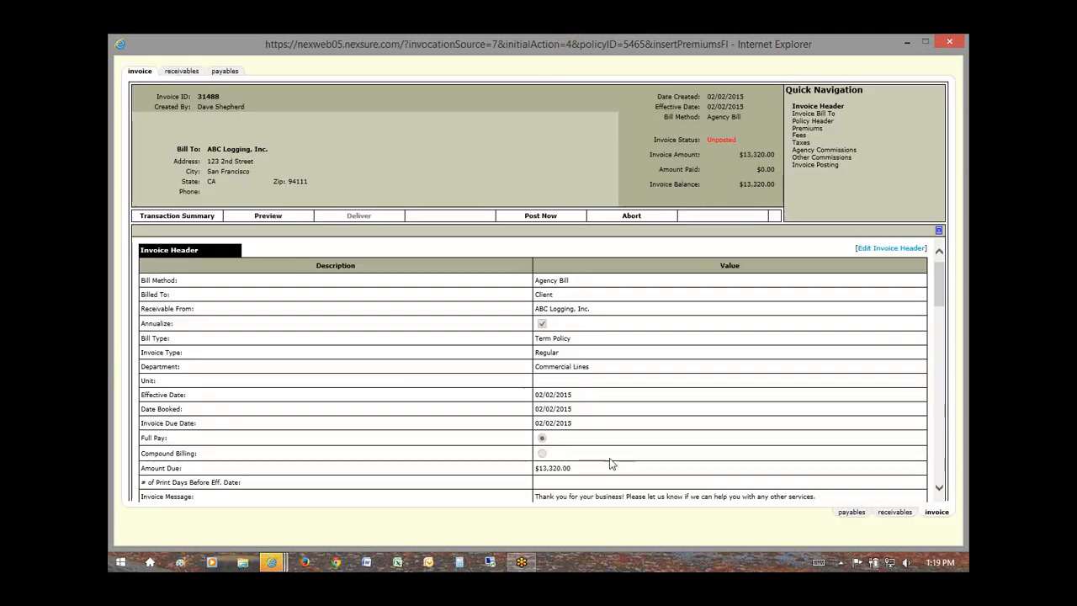
Step: Preview the 31488 full-pay installment invoice in Installment - Top Perforation format
click(266, 219)
click(525, 43)
click(266, 217)
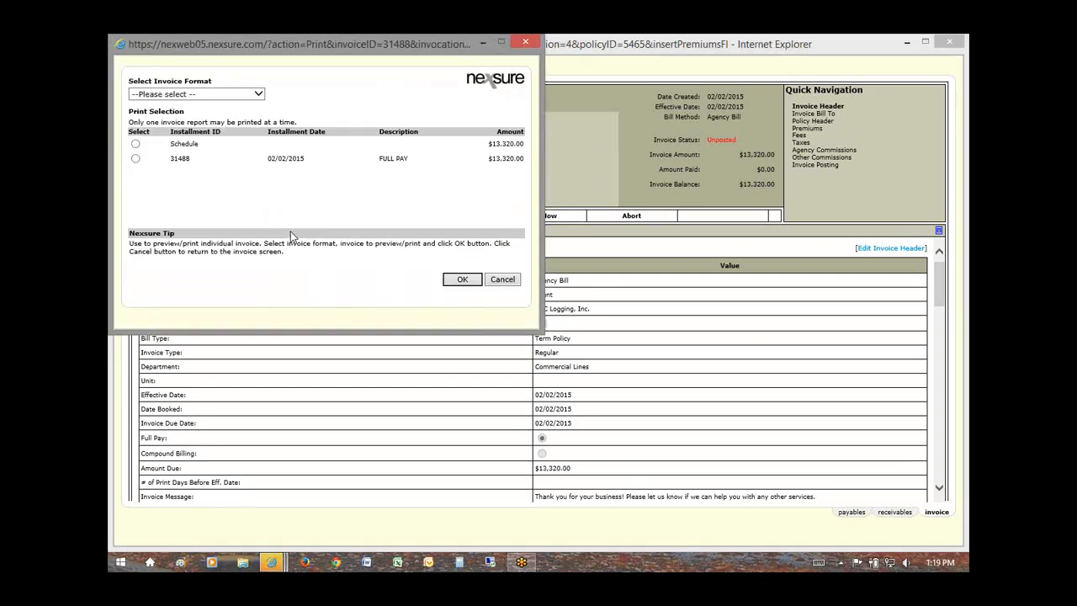
click(200, 95)
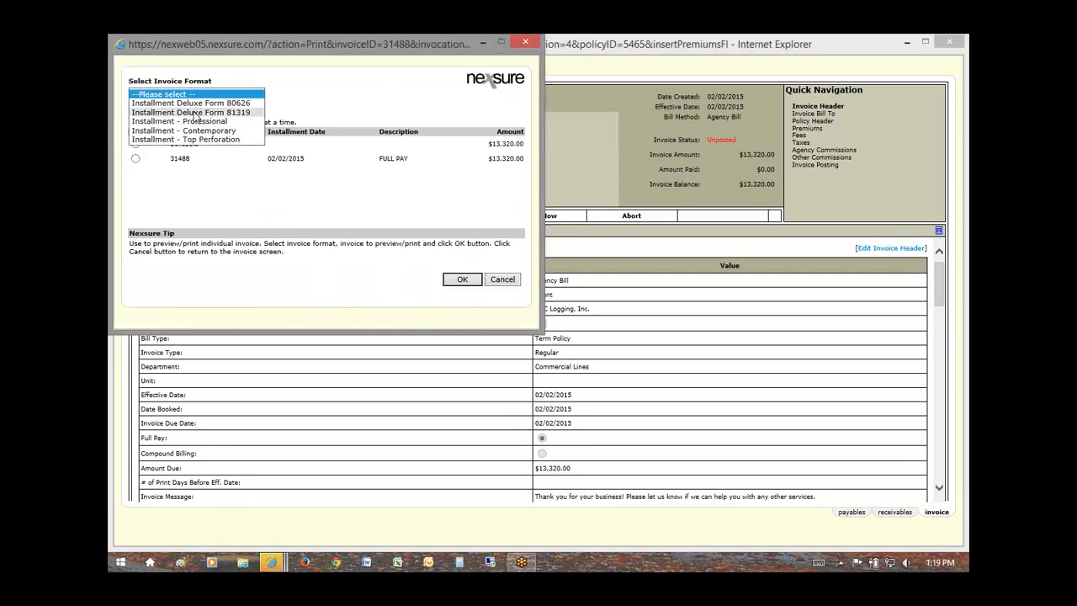
click(208, 148)
click(135, 174)
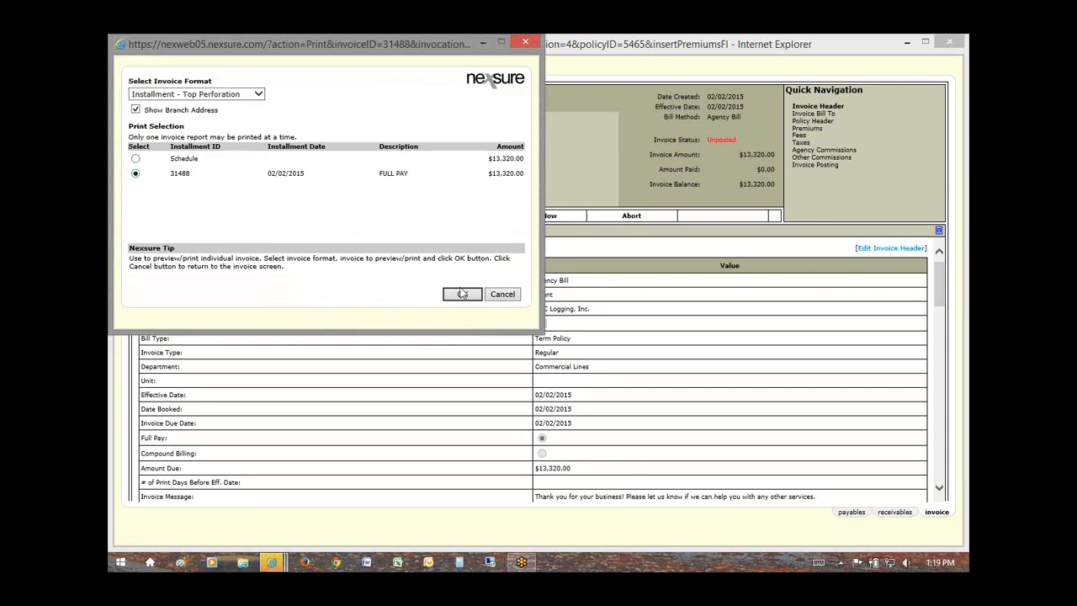
click(462, 294)
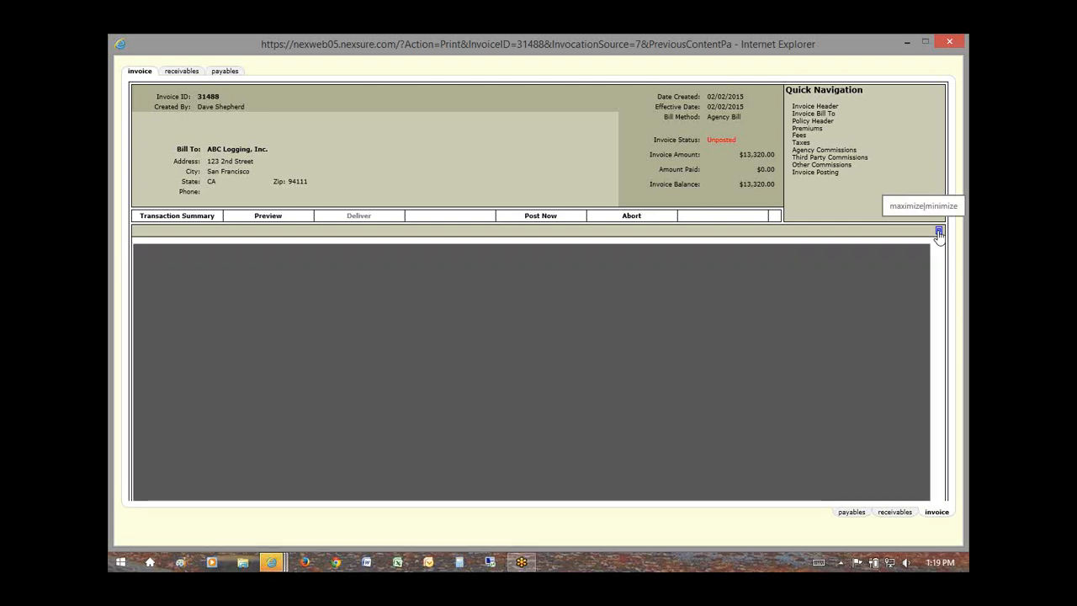
Step: Expand the draft invoice 31488 preview to fill the window and scroll through it
click(939, 232)
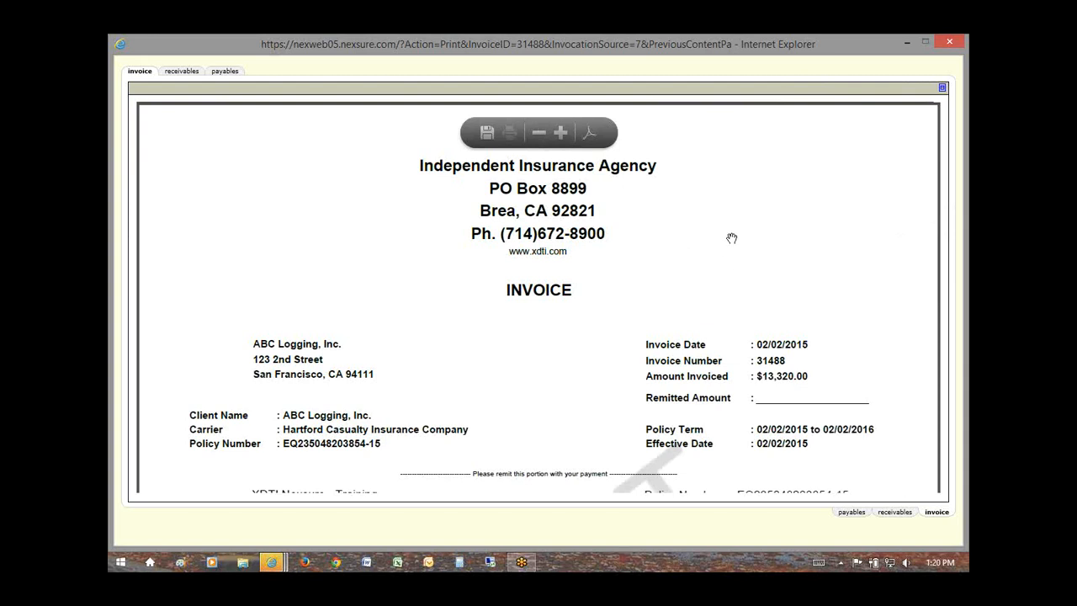
scroll(729, 252, down, 3)
scroll(722, 267, down, 2)
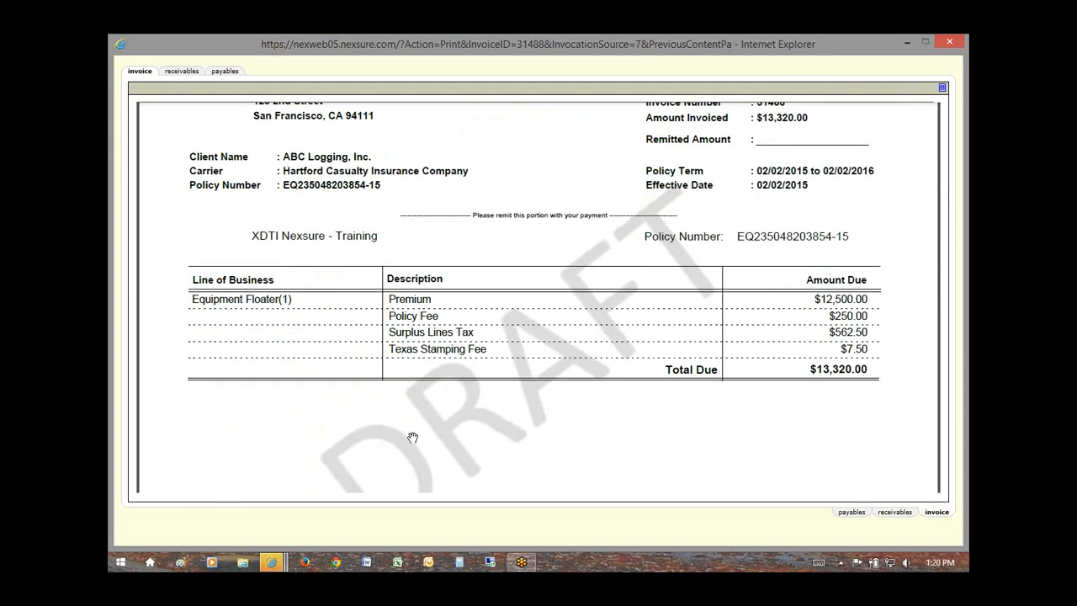
scroll(454, 394, down, 1)
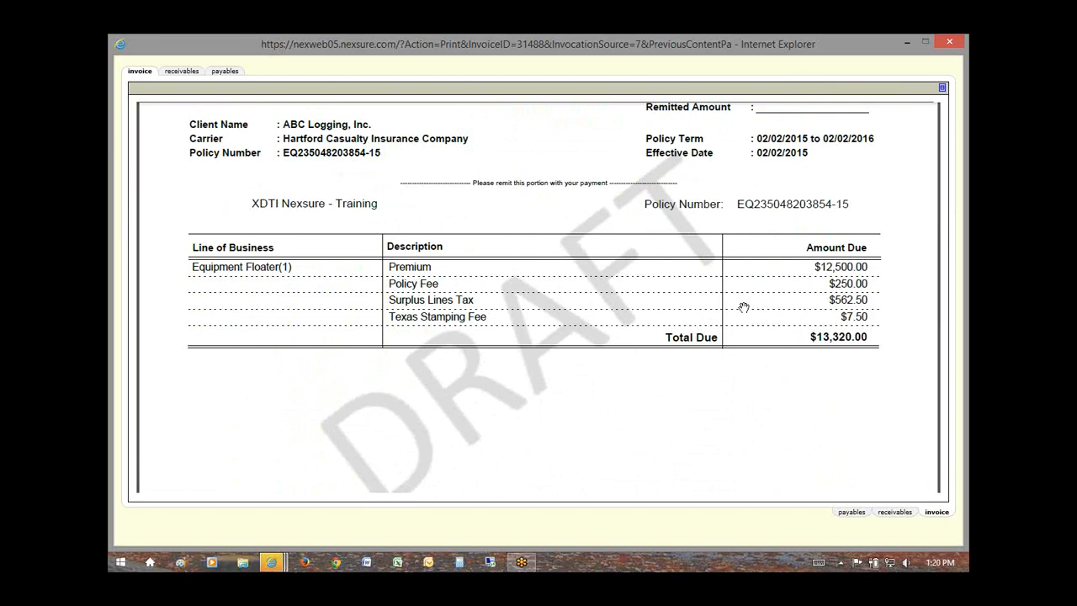
scroll(743, 307, up, 4)
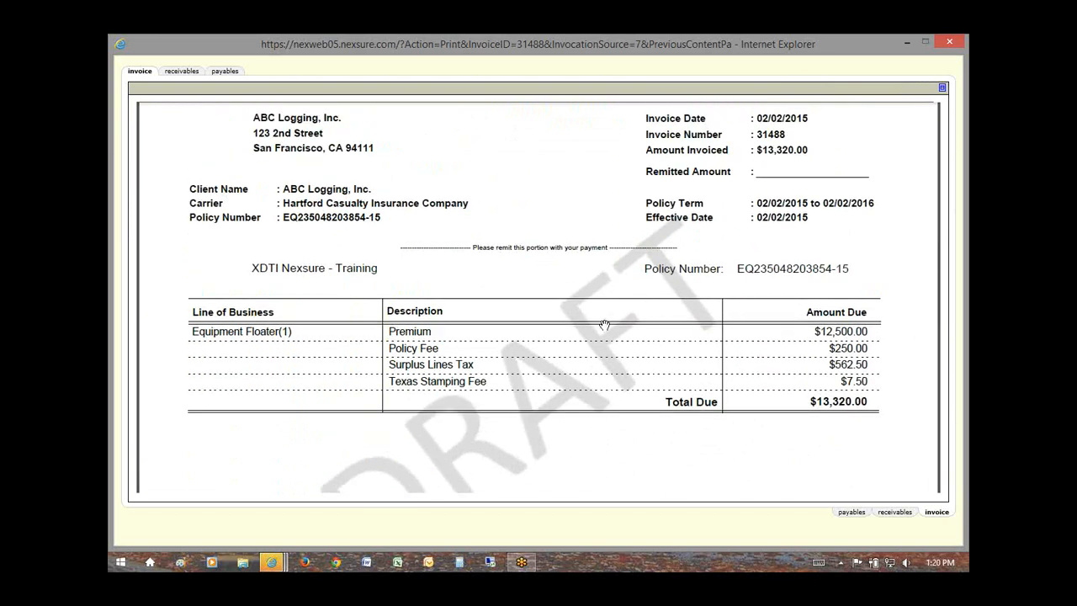
scroll(493, 314, down, 2)
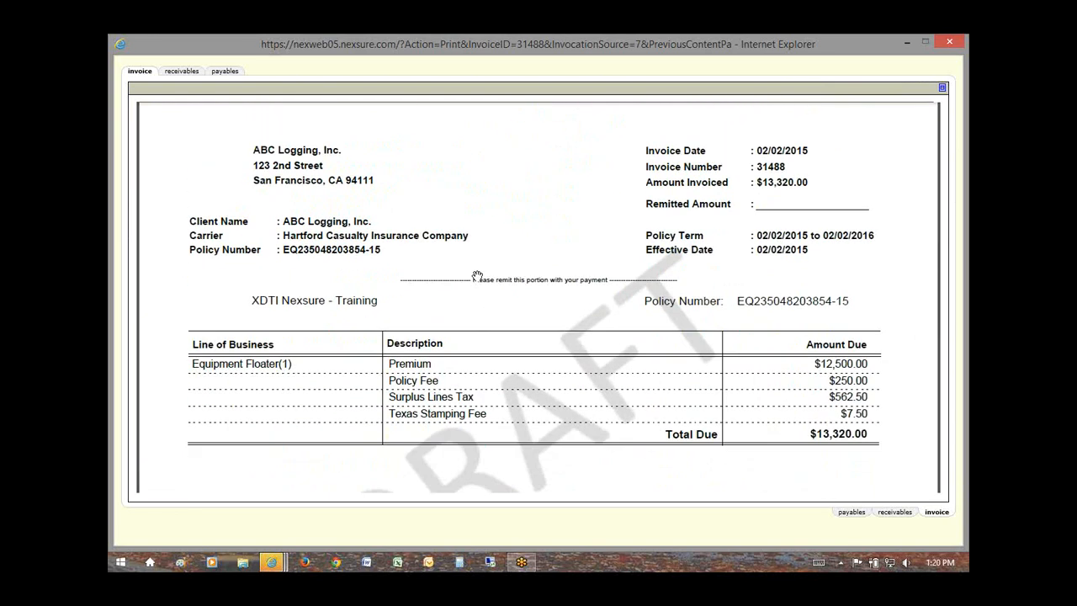
scroll(493, 299, down, 2)
scroll(492, 301, up, 4)
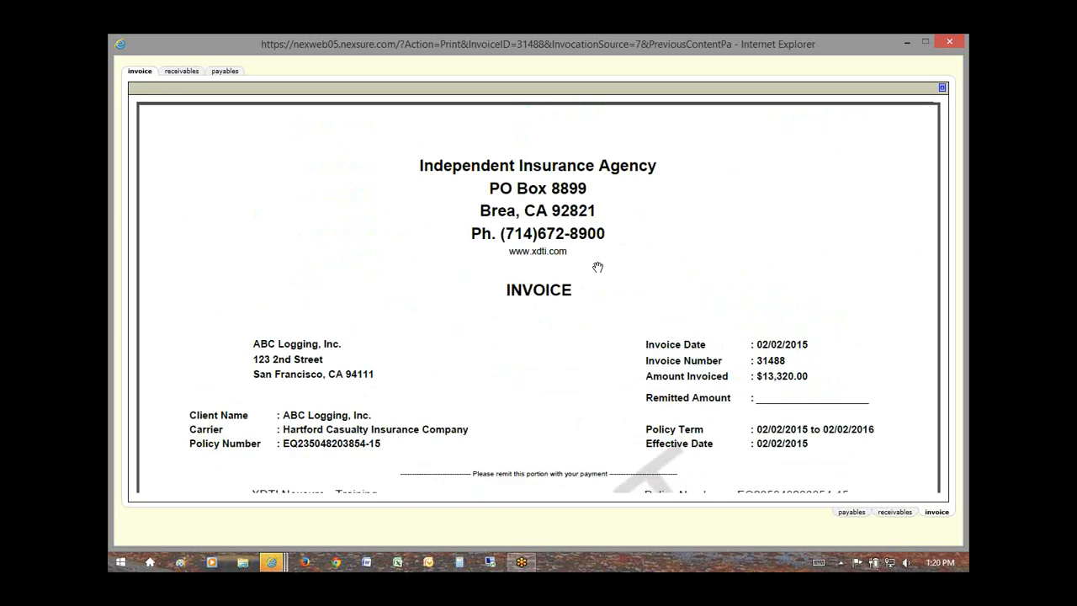
right_click(711, 262)
click(709, 212)
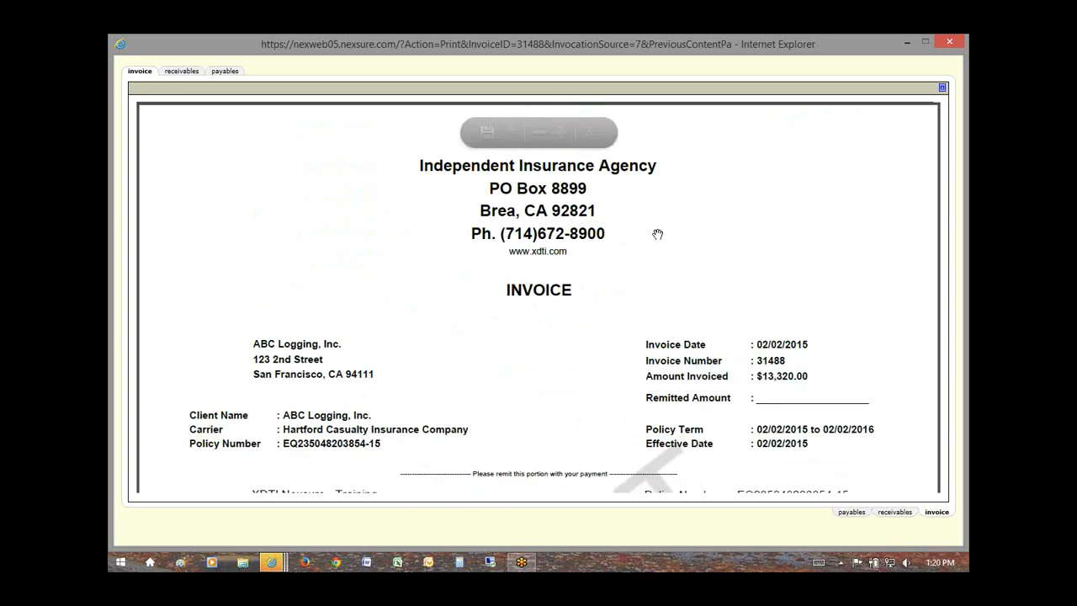
scroll(505, 307, down, 4)
scroll(485, 314, down, 6)
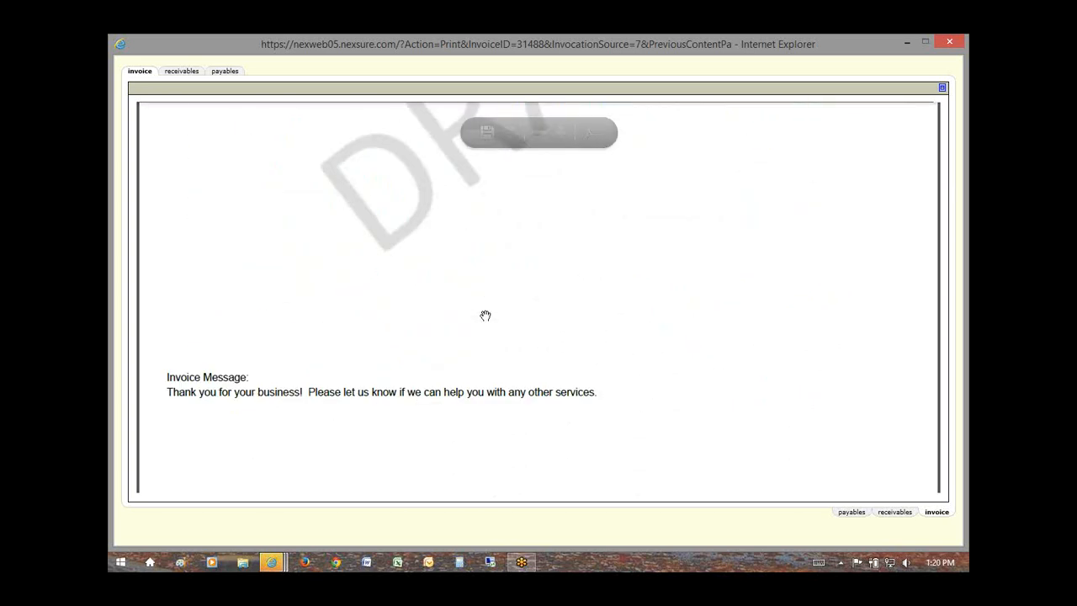
scroll(558, 339, up, 10)
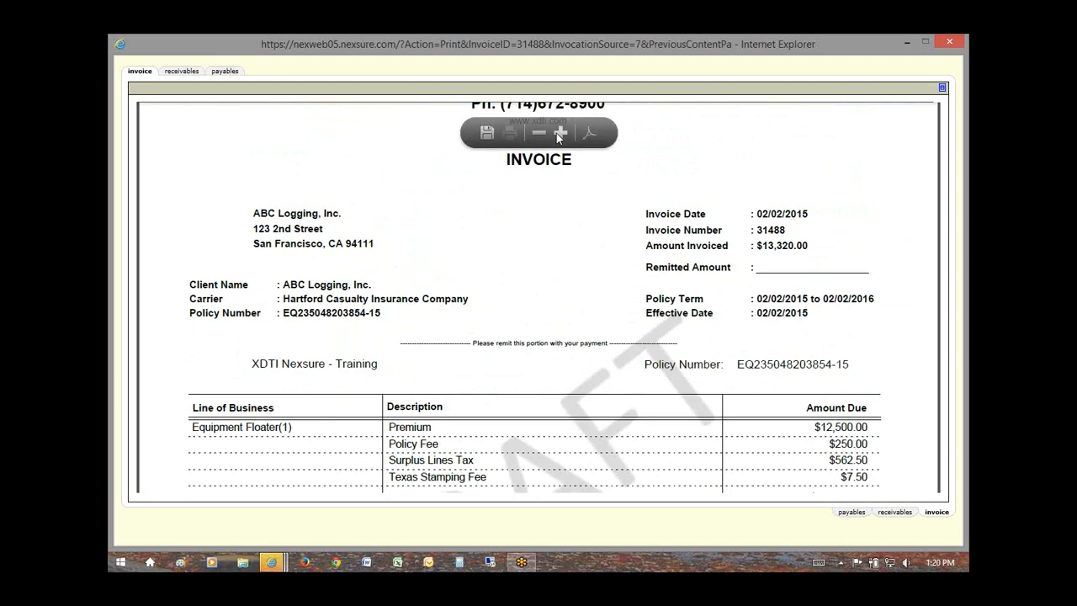
Step: Zoom the preview out to show the whole page, then restore the invoice details above it
click(543, 133)
click(542, 133)
click(542, 133)
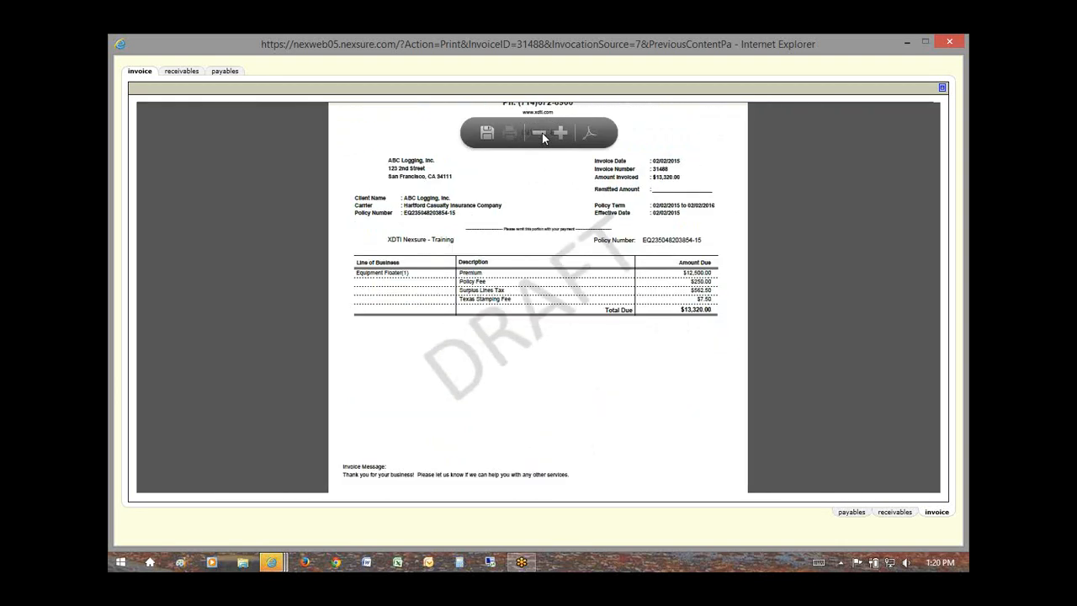
click(542, 133)
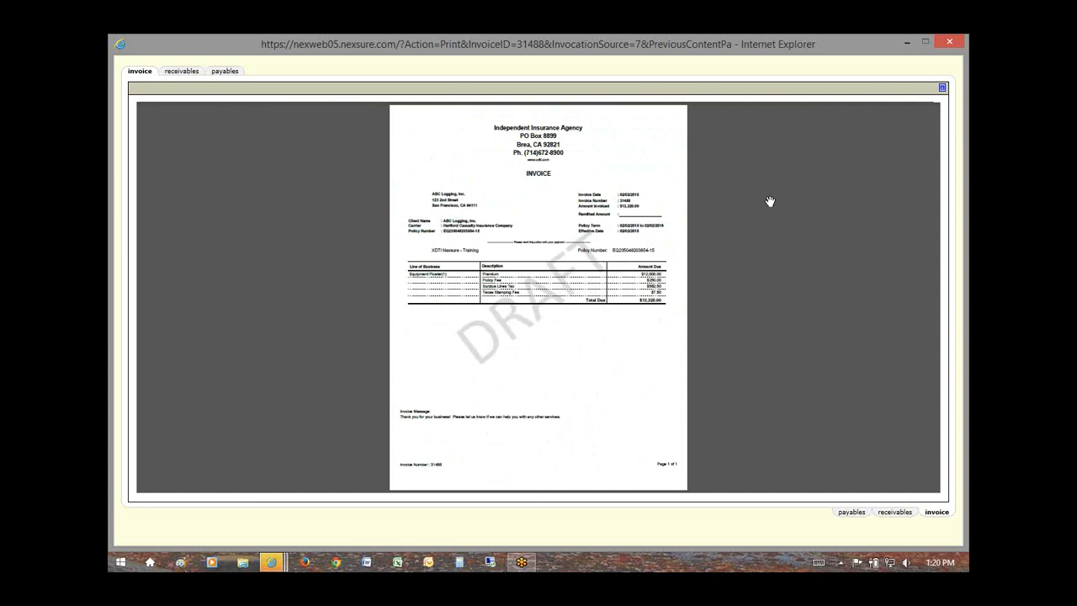
click(943, 89)
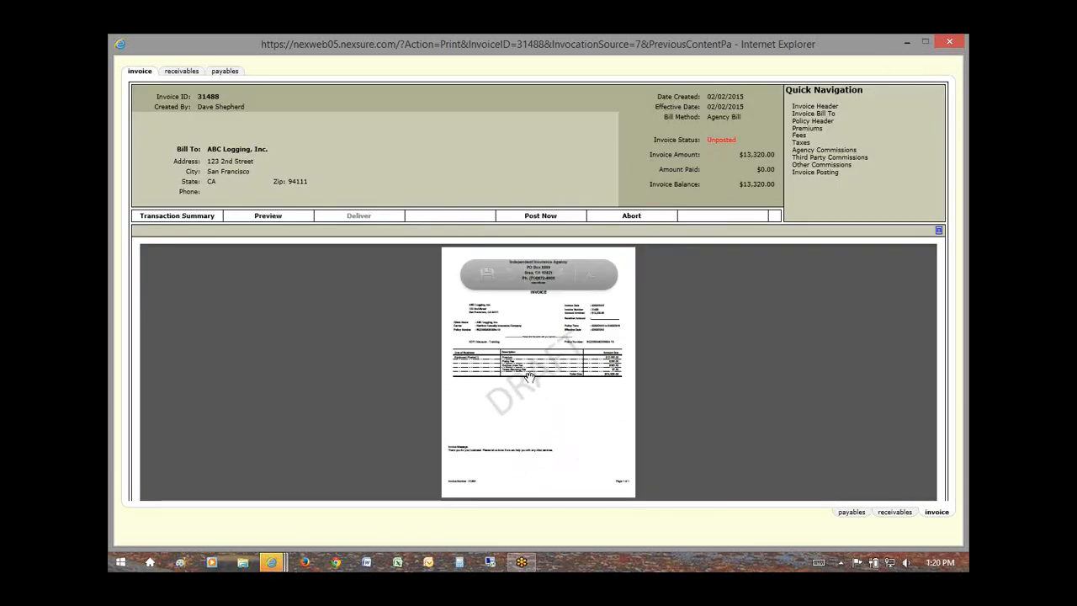
Step: Post invoice 31488 with Yes confirmed, then review the regenerated invoice showing Posted status
click(546, 217)
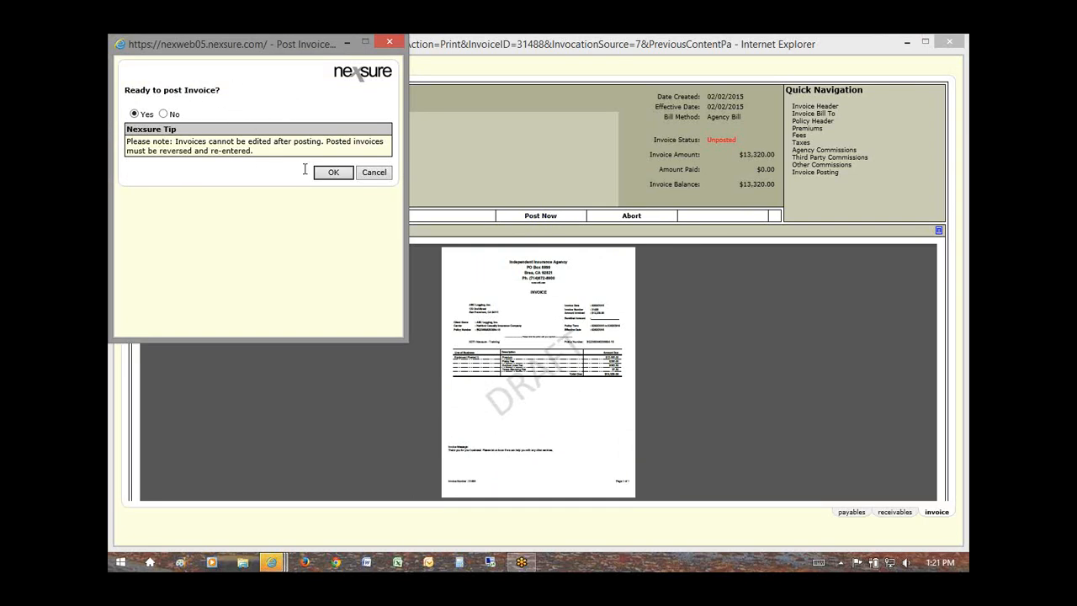
click(331, 173)
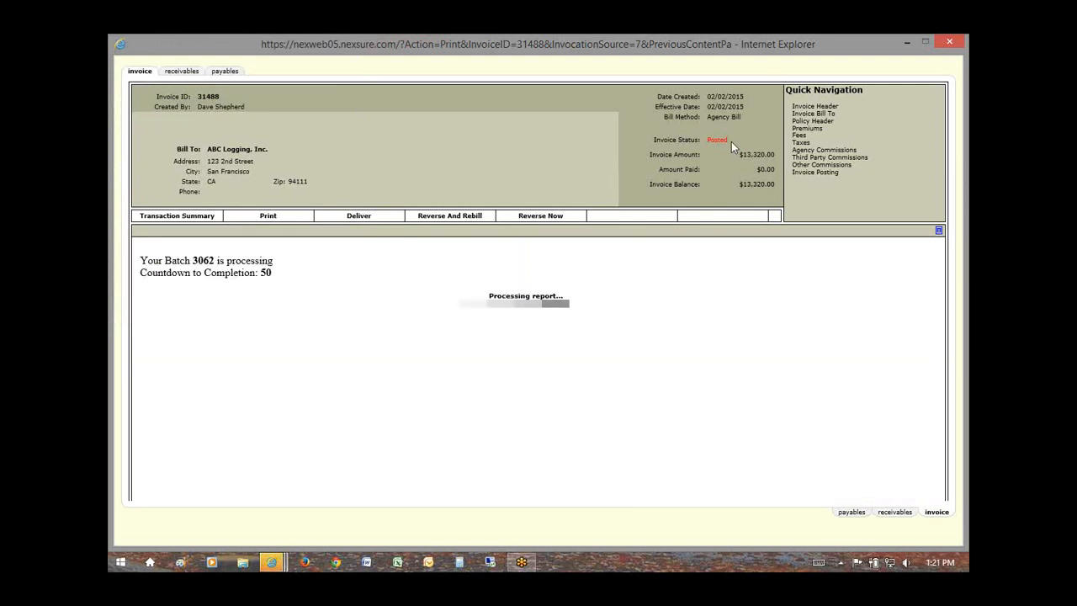
drag(731, 141, 708, 141)
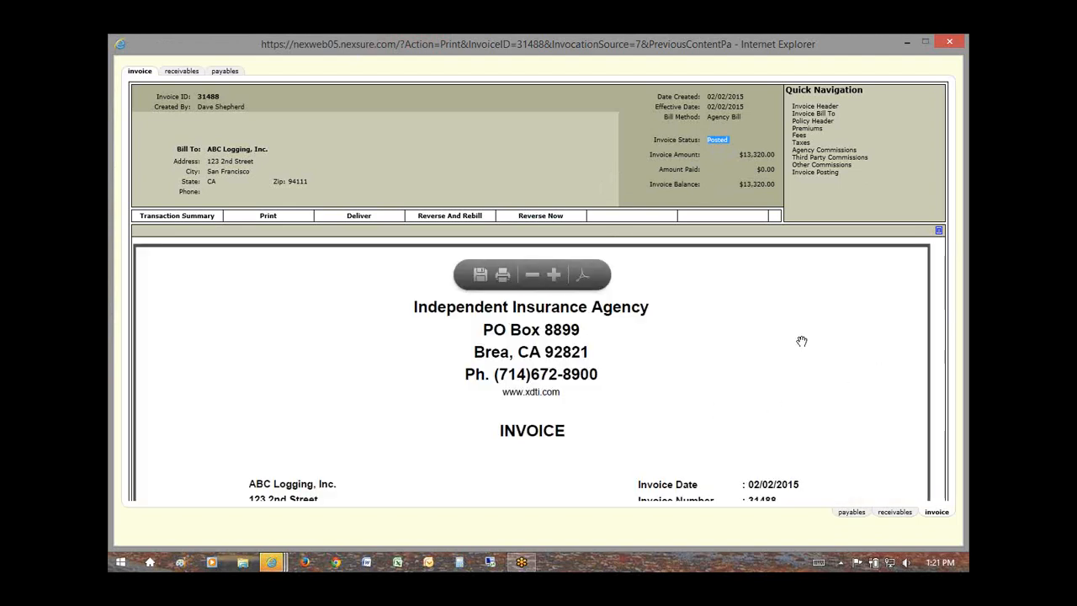
scroll(807, 362, down, 4)
scroll(760, 397, down, 3)
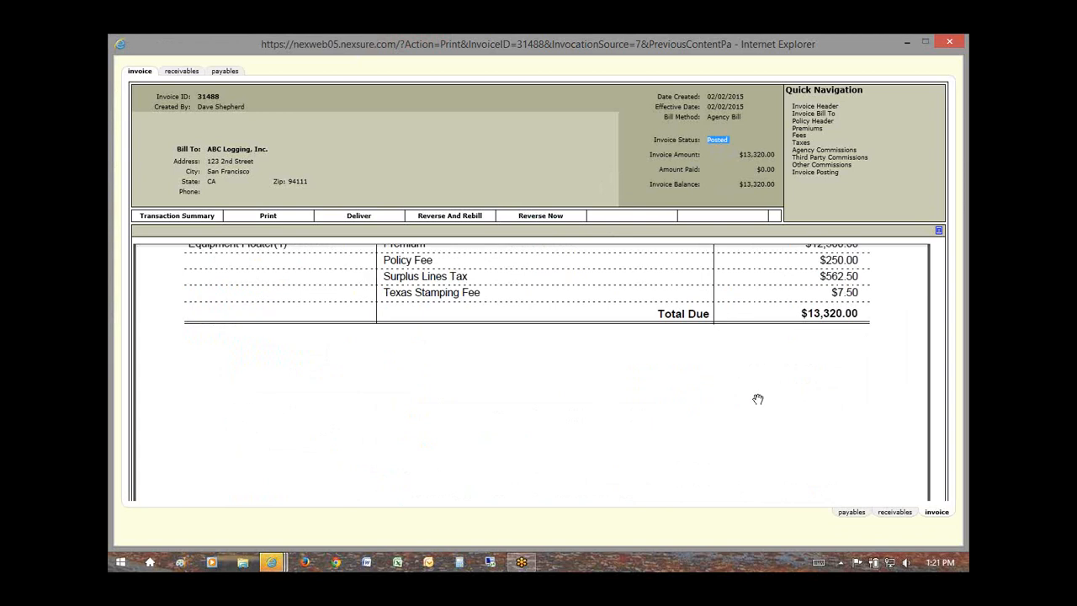
scroll(757, 399, up, 2)
scroll(756, 399, up, 5)
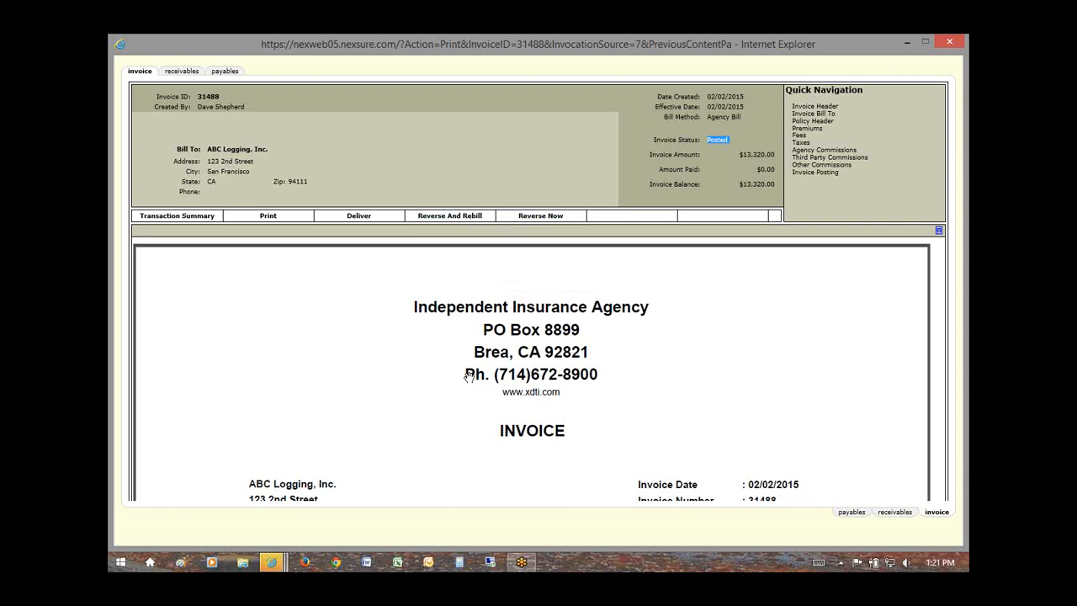
mouse_move(550, 354)
Step: Return to ABC Logging's Transaction Summary, then bring up the Nexsure Accounting Training meeting invitation
click(177, 216)
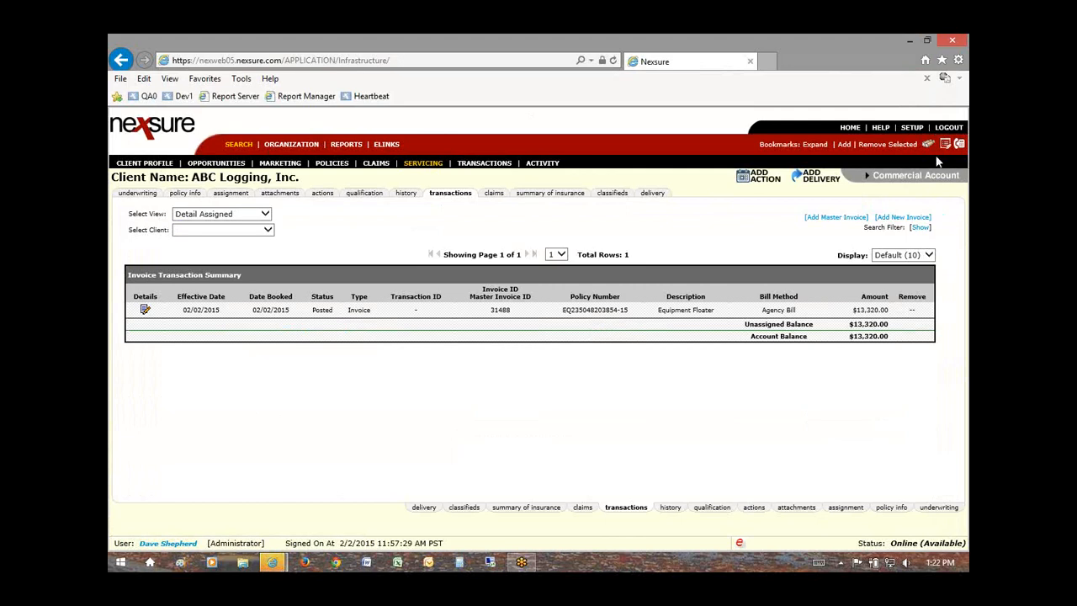
click(961, 114)
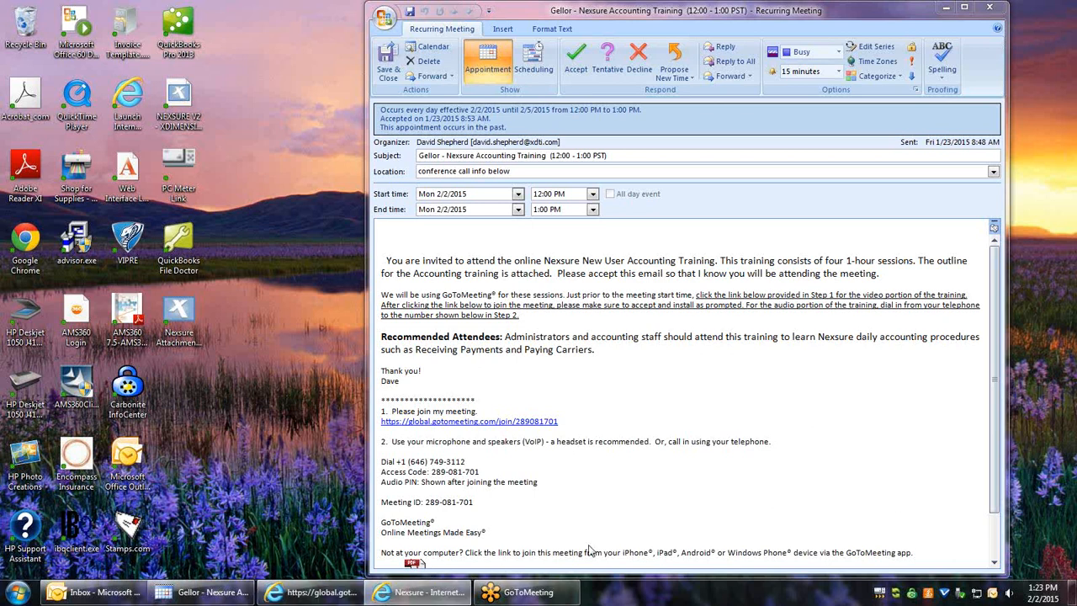
Step: Minimize the Outlook training invitation and drag the Nexsure browser window onto the desktop
click(945, 8)
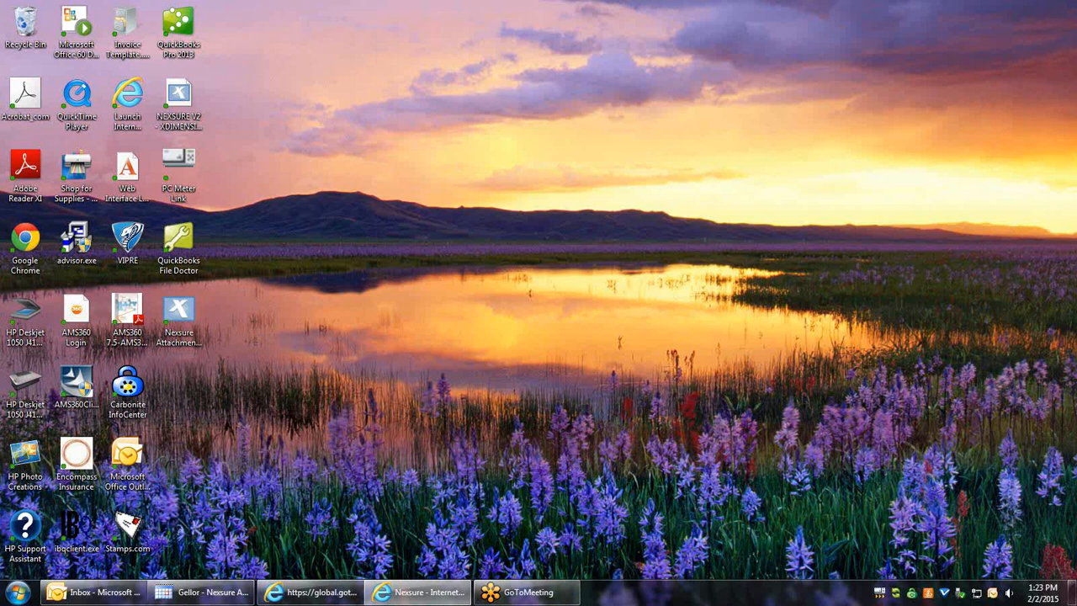
drag(1076, 79, 720, 42)
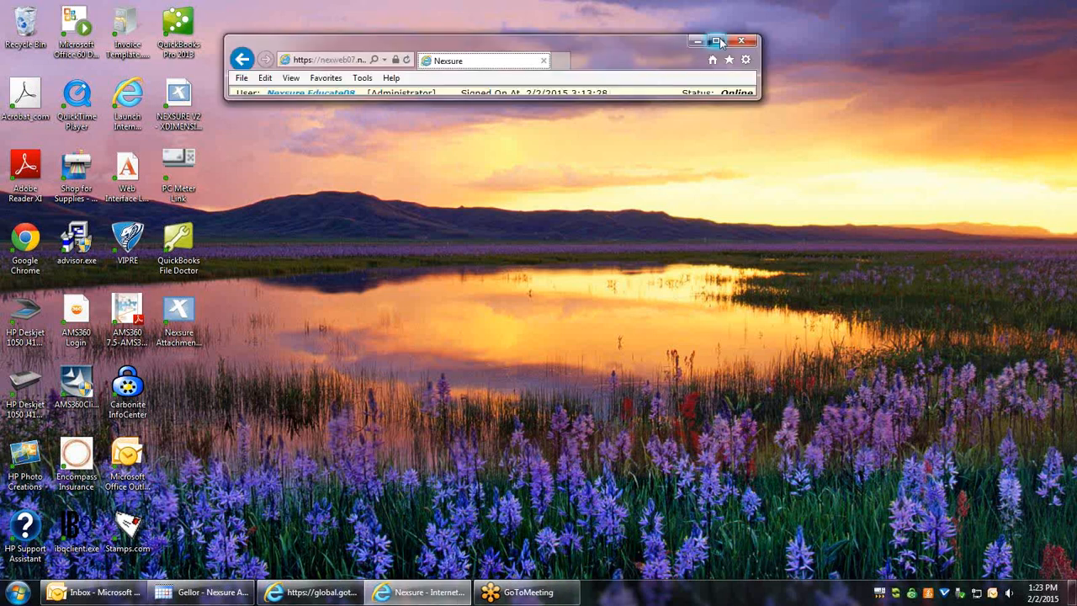
Step: Maximize the Nexsure window and open the signed-in user's Contact Record from the status bar
click(716, 41)
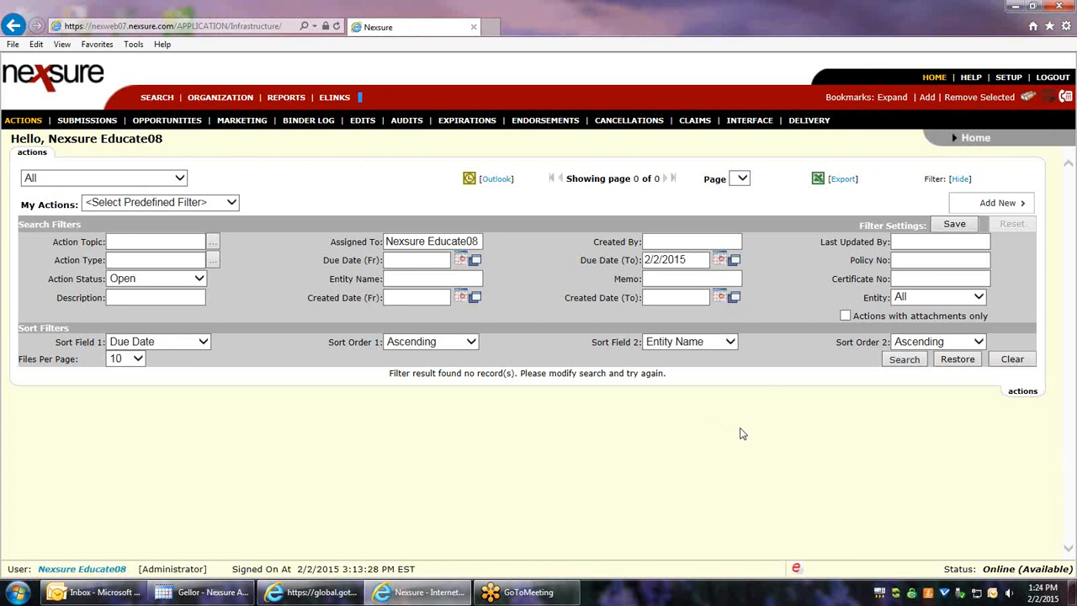
click(73, 570)
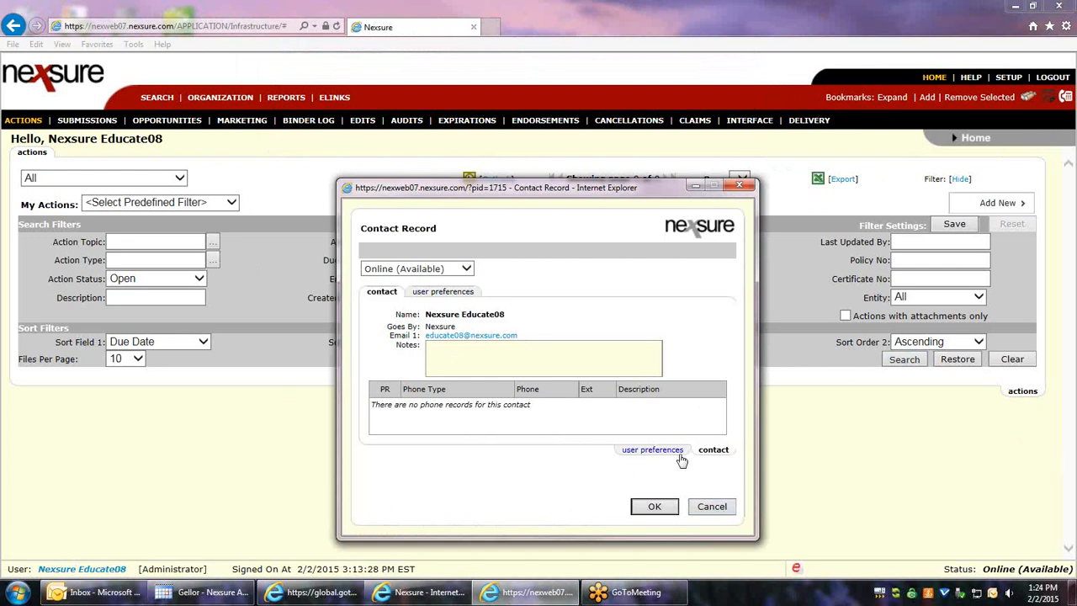
Step: Check the user preferences, leaving Default Territory unset, and close the Contact Record
click(653, 450)
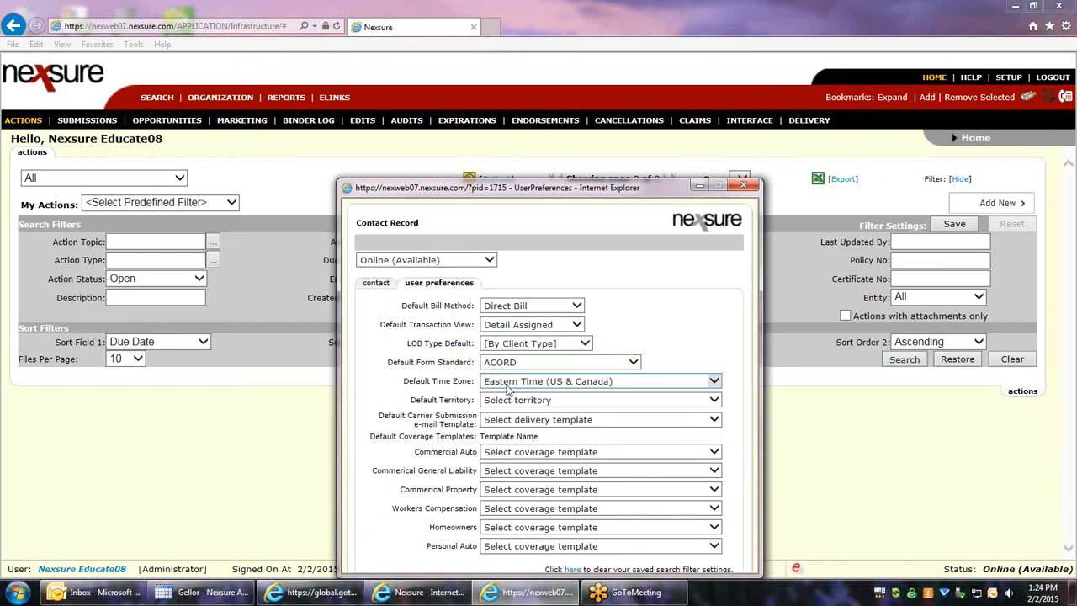
click(698, 406)
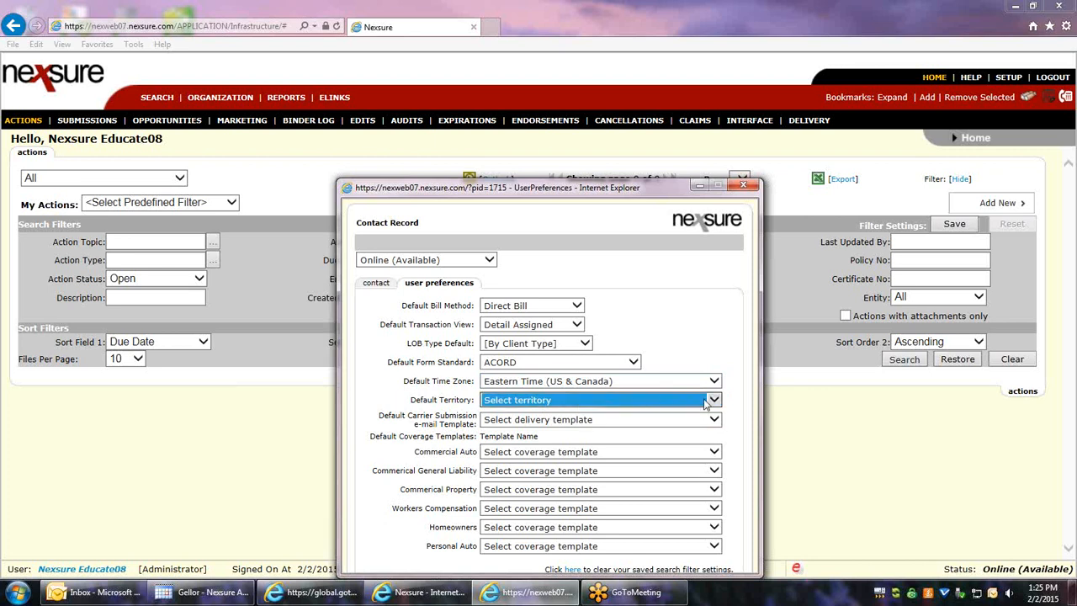
click(442, 399)
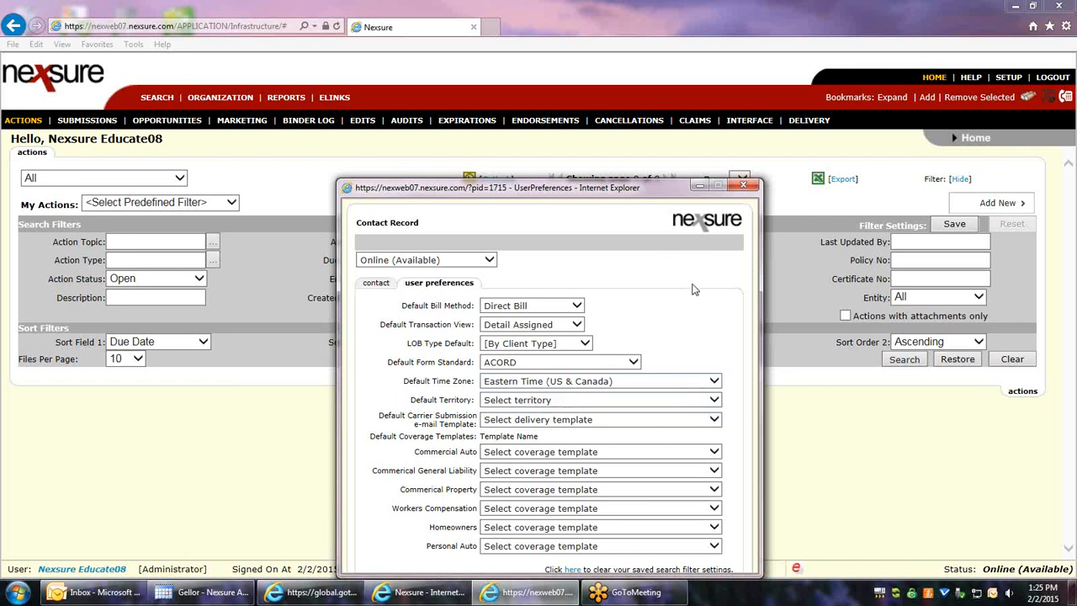
click(744, 186)
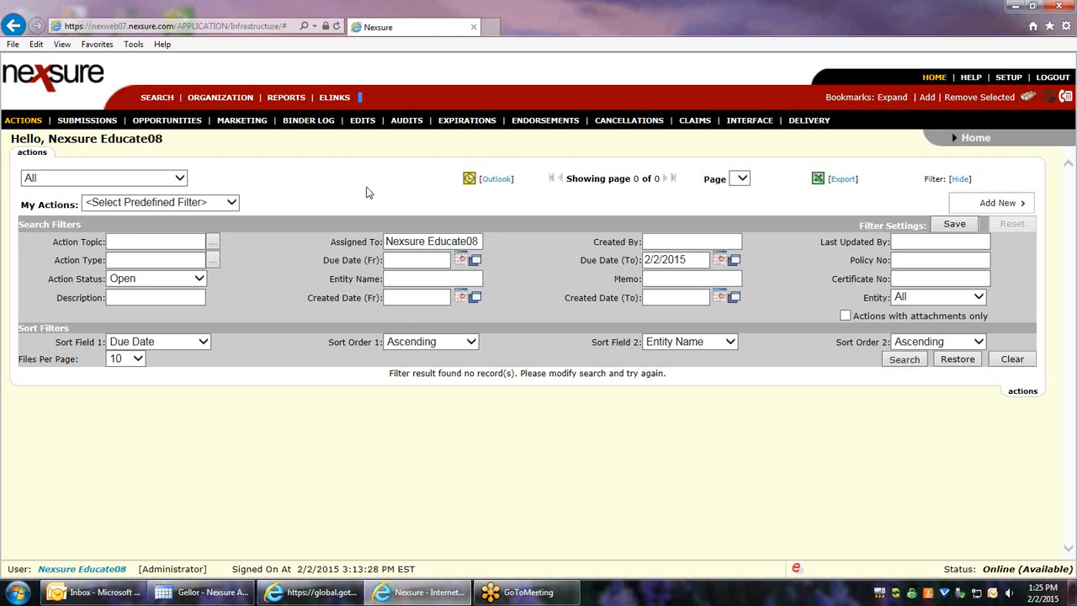
Step: Open the XDTI Nexsure - Training organization profile and view its empty Territories and Regions lists
click(227, 99)
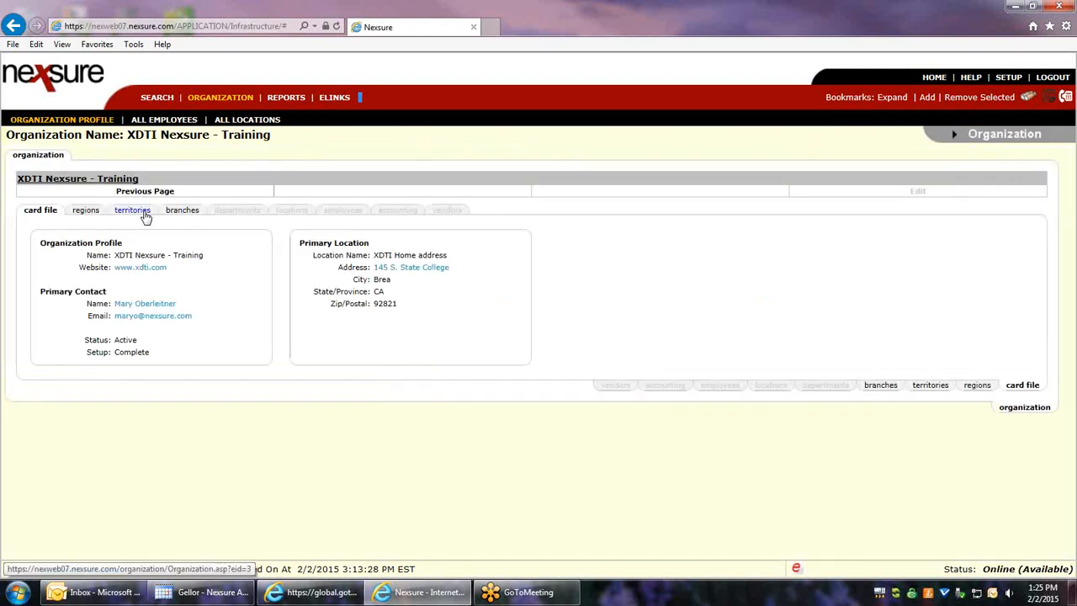
click(133, 210)
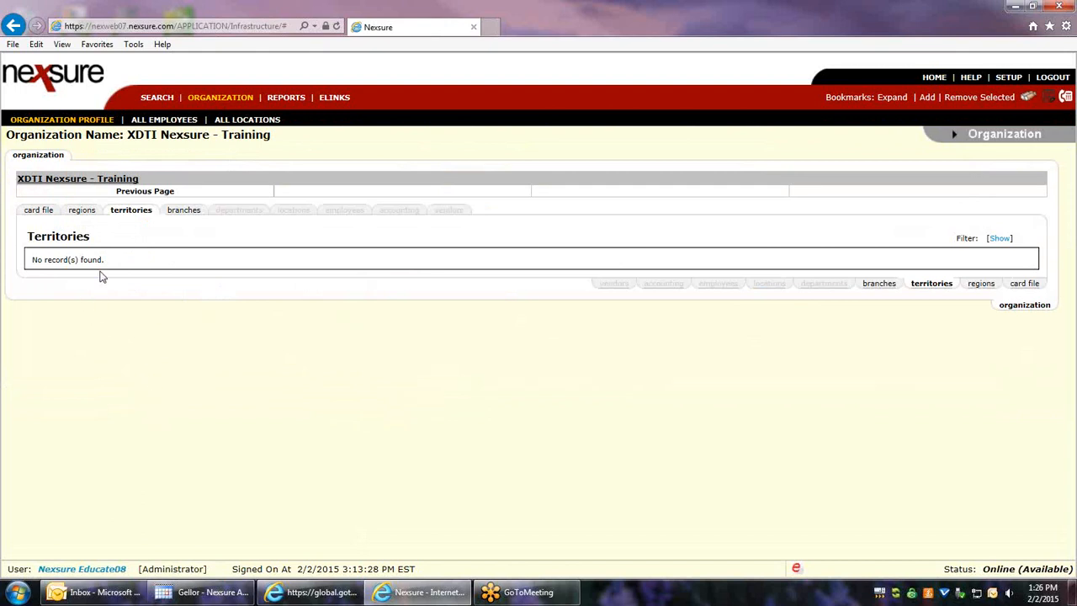
click(82, 210)
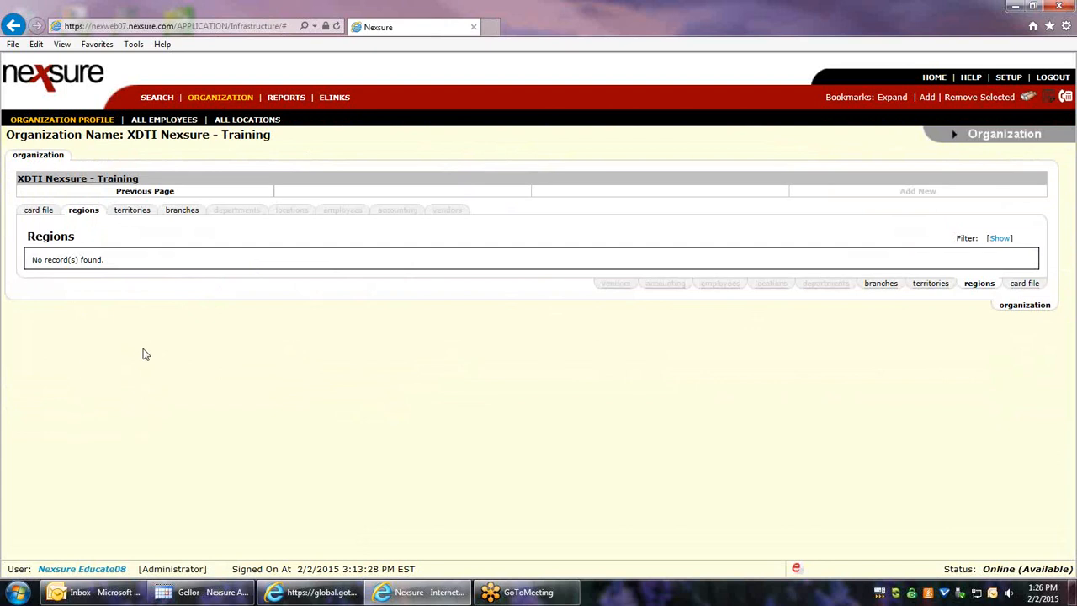
Step: Show the Regions filter options, then choose LOGOUT to bring up the log-off confirmation
click(1000, 239)
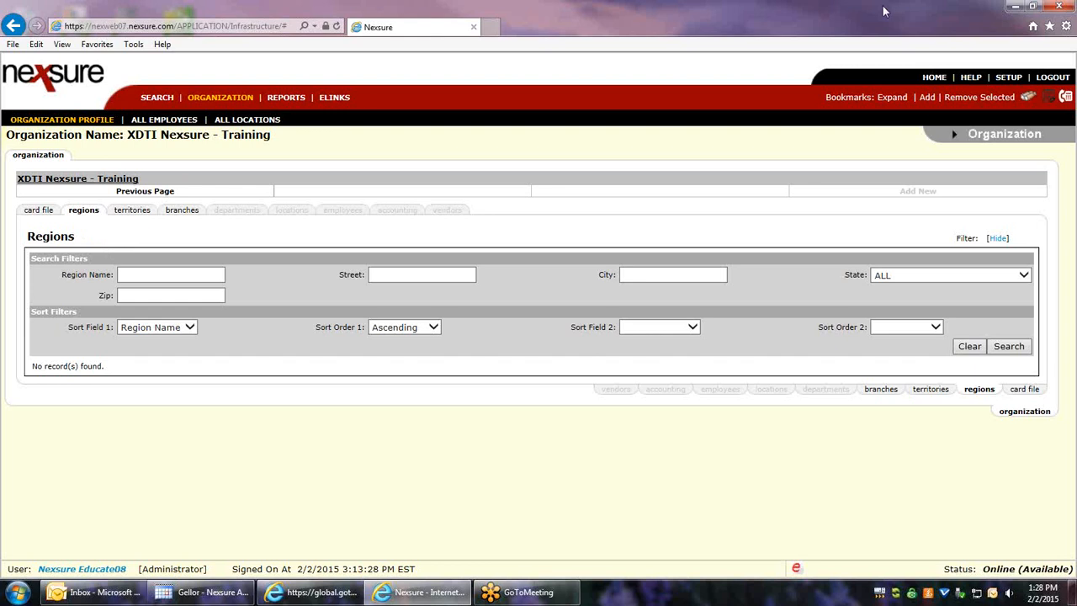
click(1047, 78)
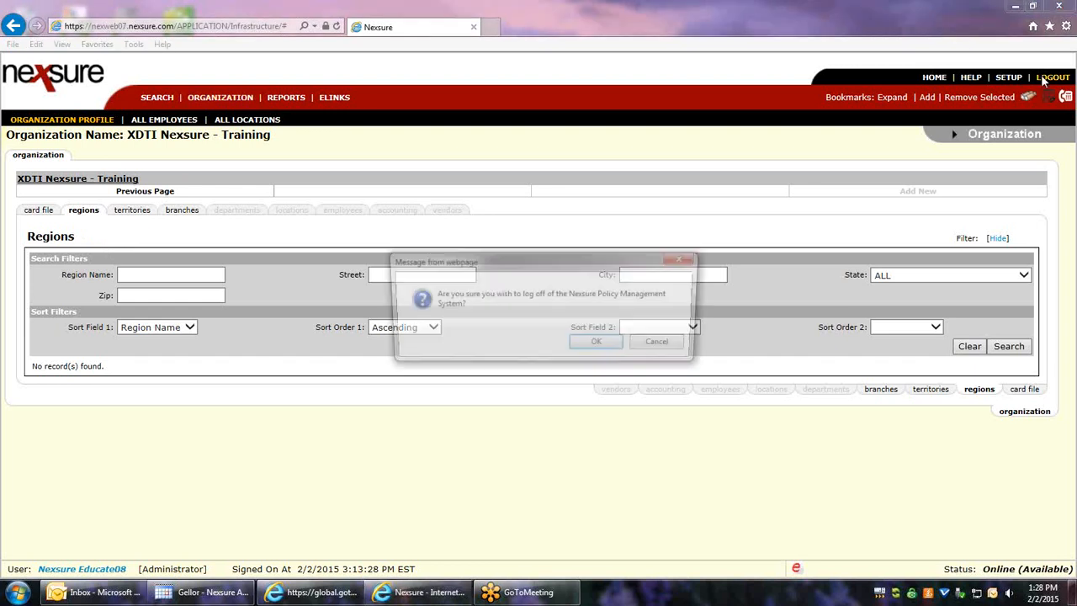
Step: Confirm logging off with OK, returning to the Nexsure login page
click(596, 346)
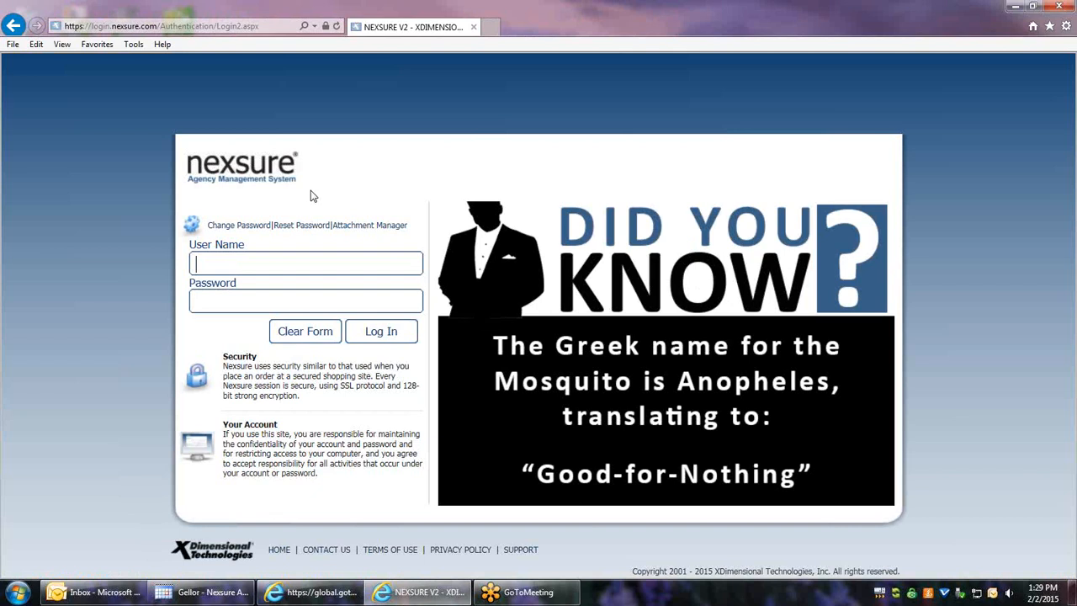
Step: Enter the training user name and password and attempt to log in
text(educate08)
key(Tab)
text(•••••••)
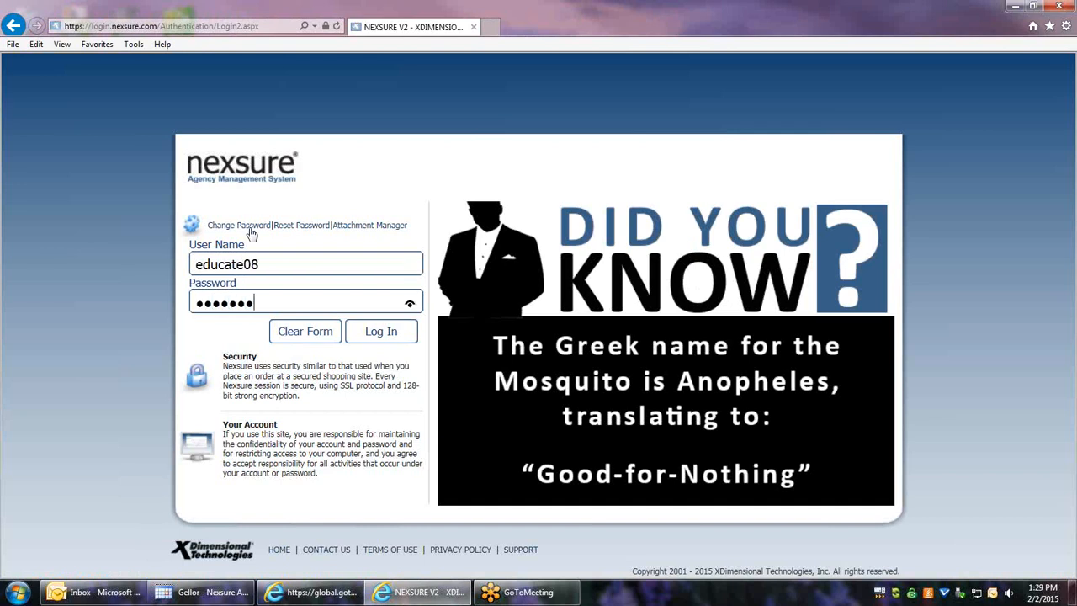
click(379, 335)
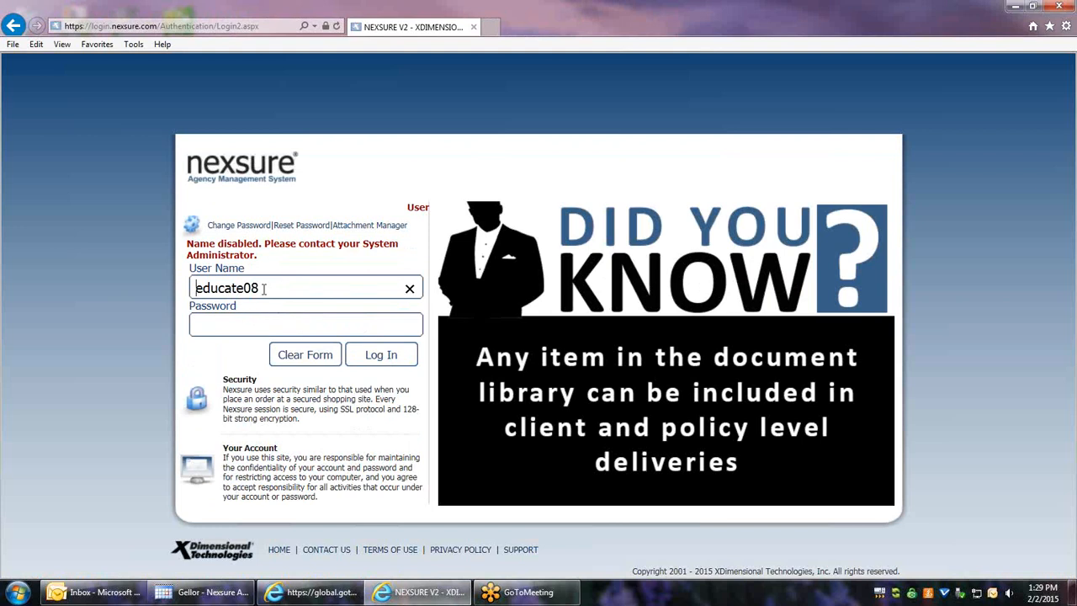
Step: After the refusal, clear the User Name field and re-enter the user name and password
drag(264, 288, 160, 291)
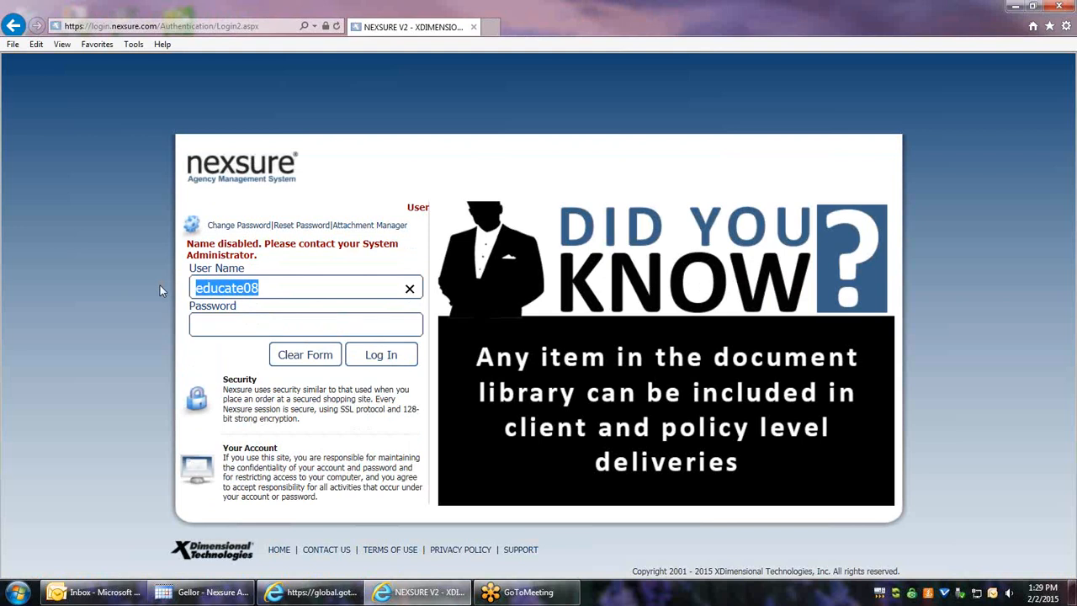
key(BackSpace)
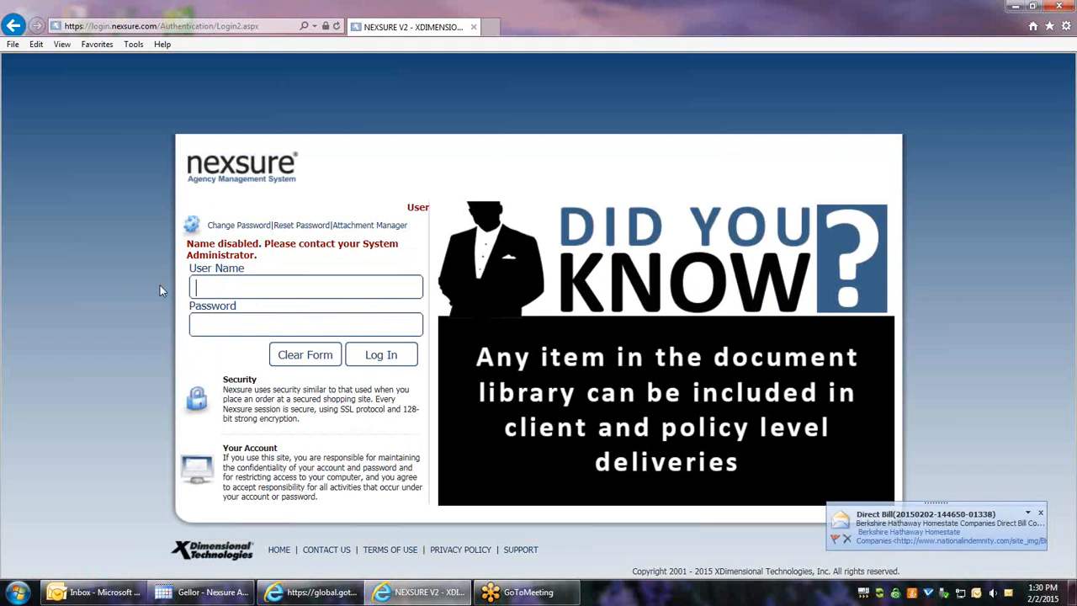
text(educa)
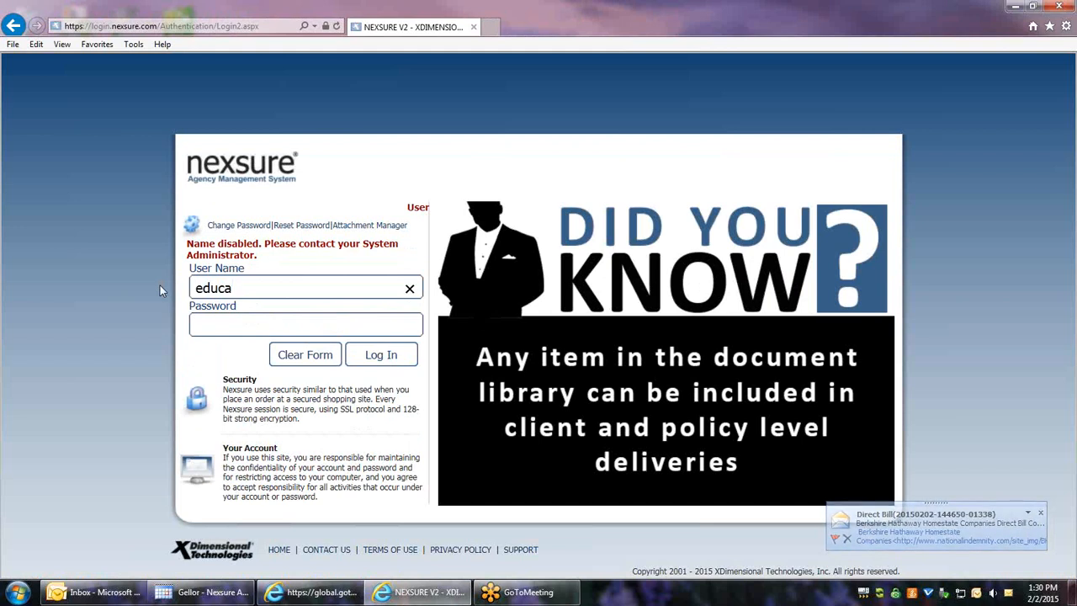
text(te08)
key(Tab)
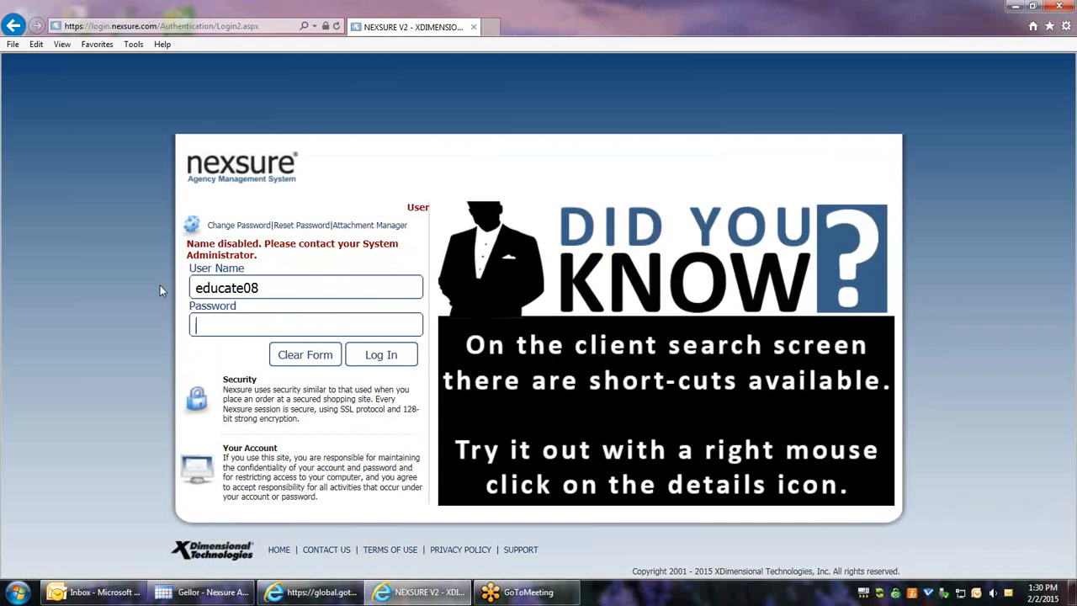
text(•••••••)
Step: Log in and list the XDTI Nexsure - Training organization's territories, showing Independent Training Territory
click(403, 365)
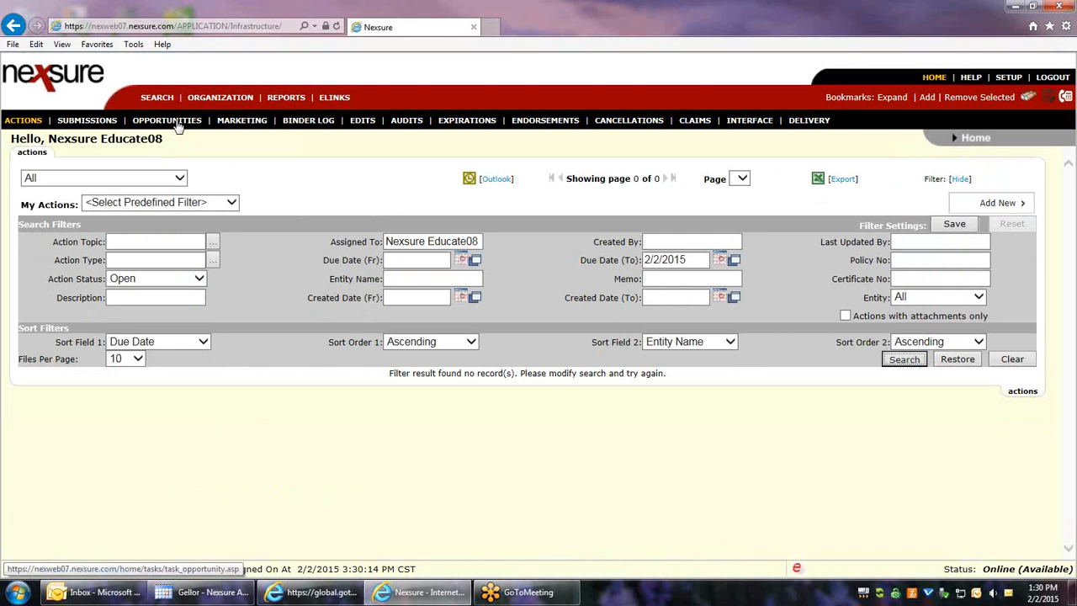
click(221, 98)
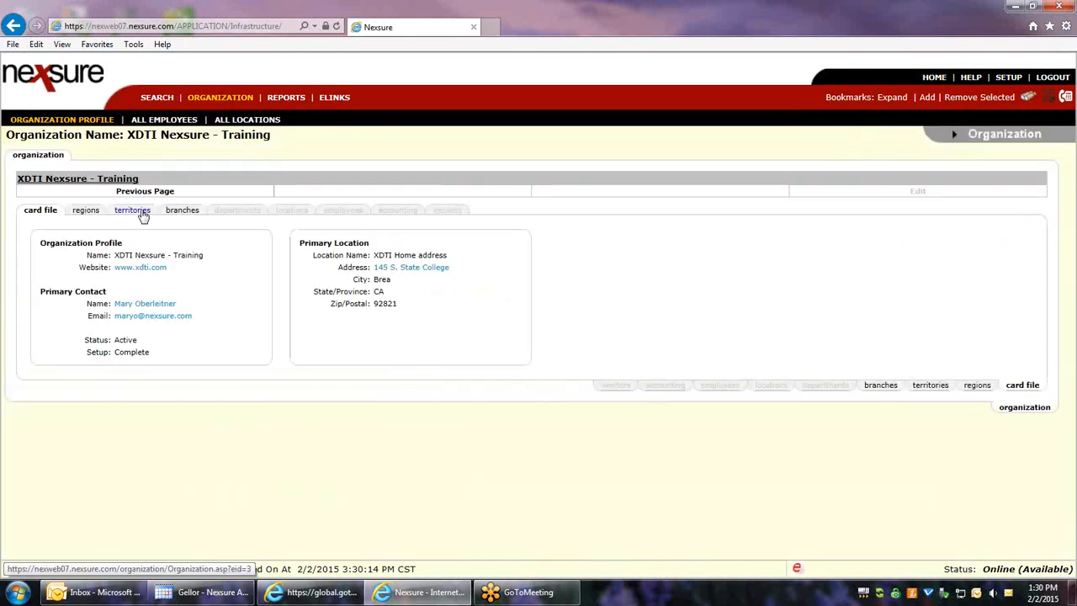
click(133, 211)
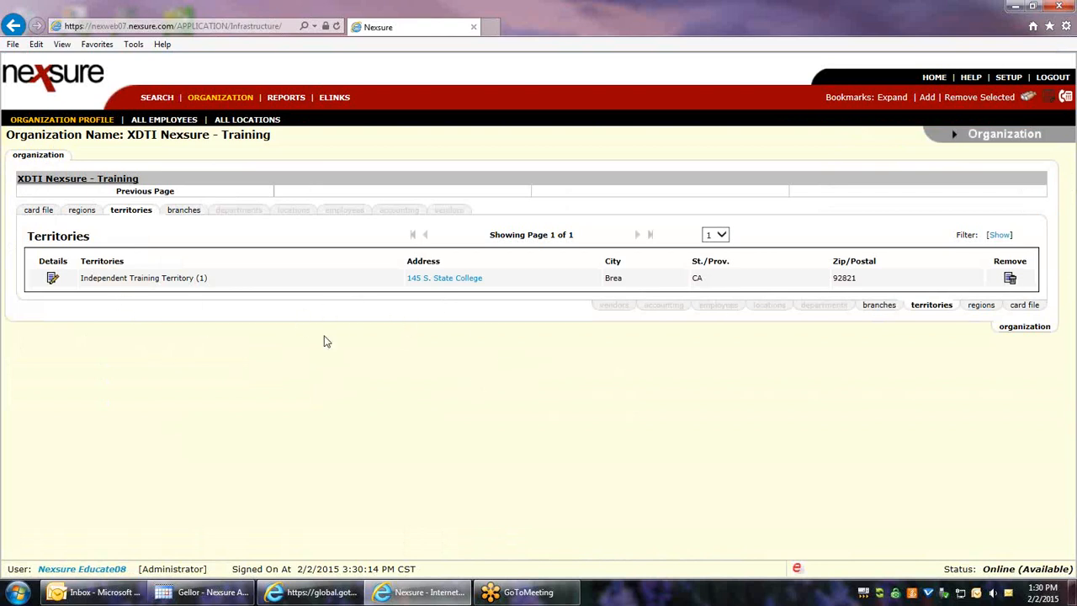
Step: Open the Independent Training Territory's accounting transactions for fiscal year 2015
click(52, 279)
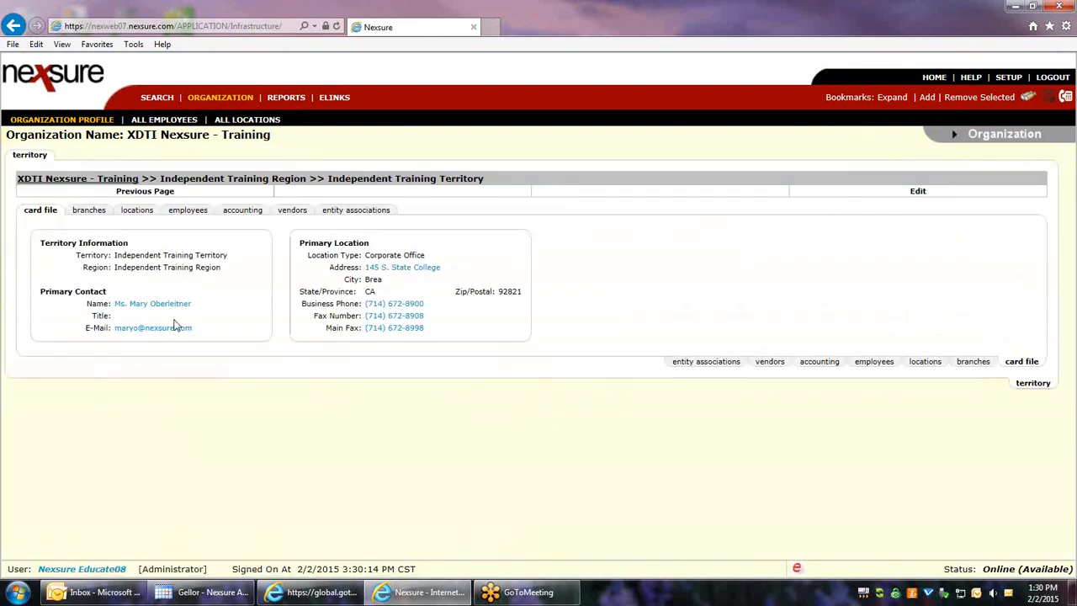
click(244, 211)
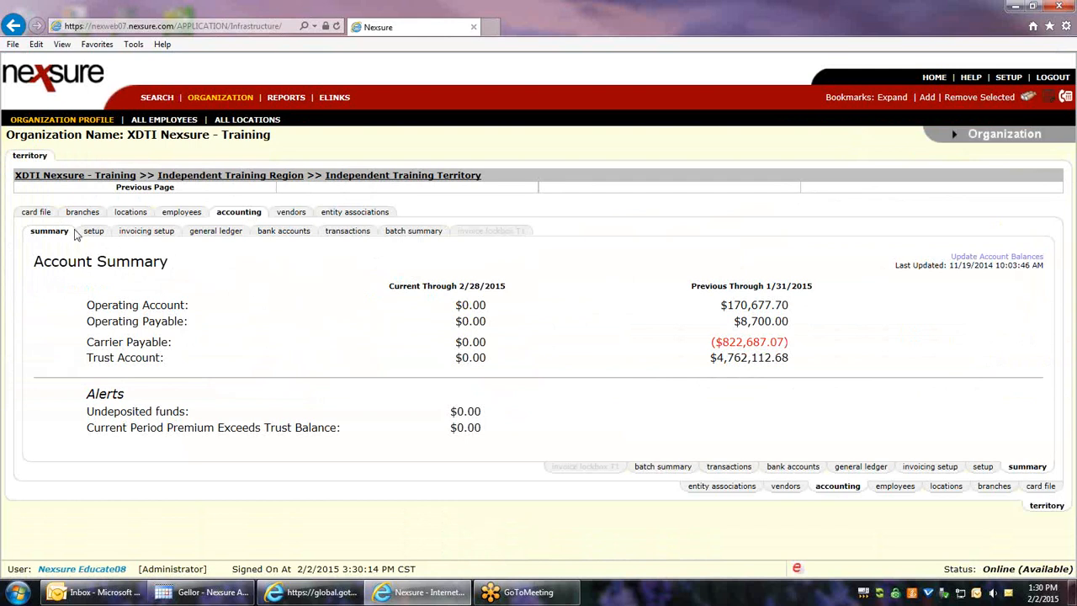
click(344, 233)
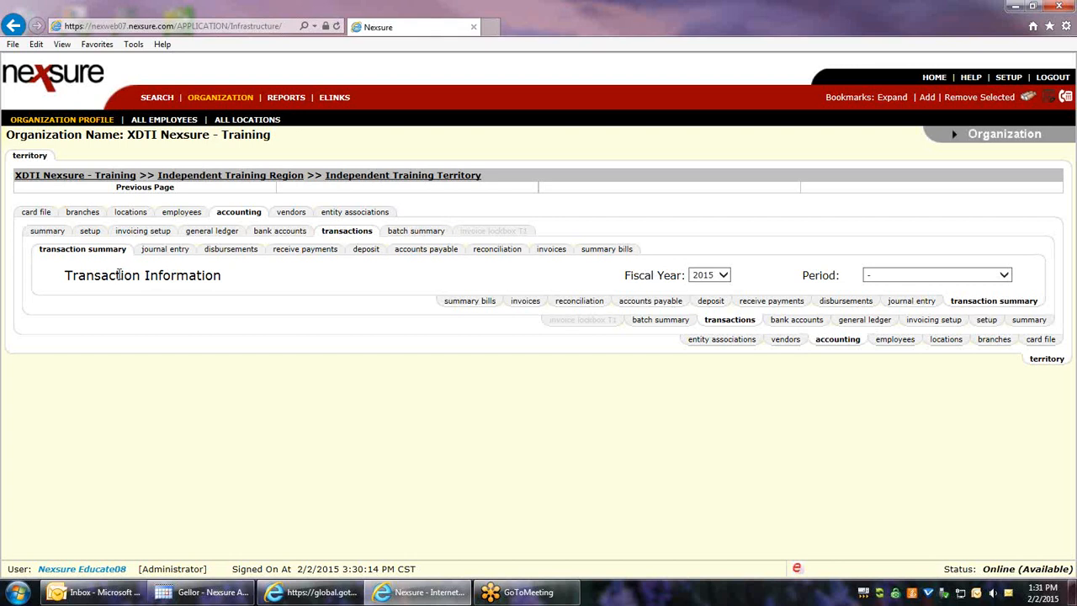
Step: List the territory's disbursements and open Disbursement #779, the $8,800.00 check 1015 to Auto-Owners Insurance
click(217, 253)
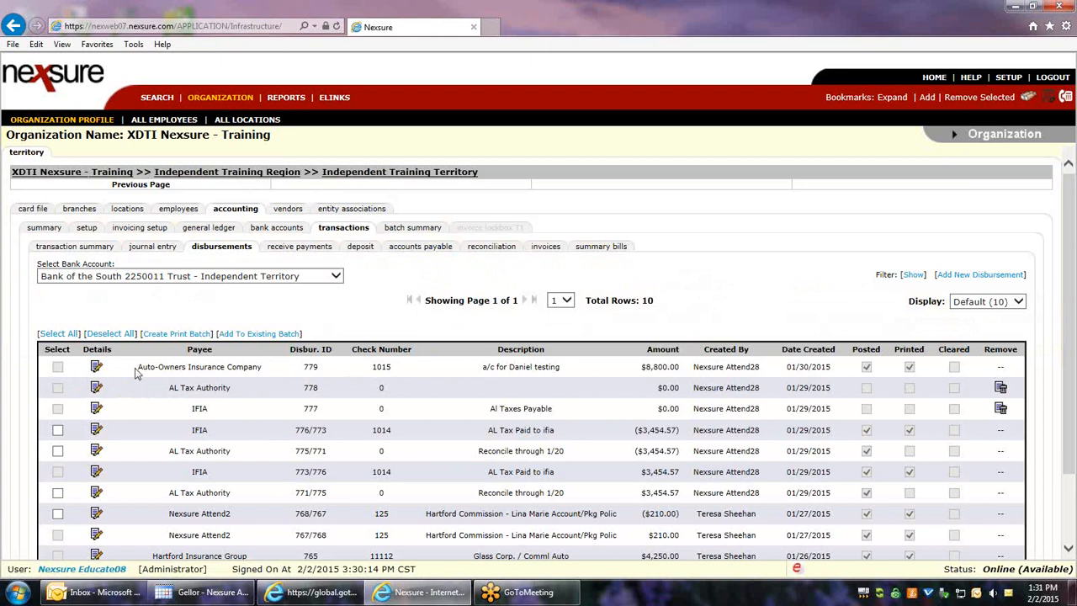
click(96, 368)
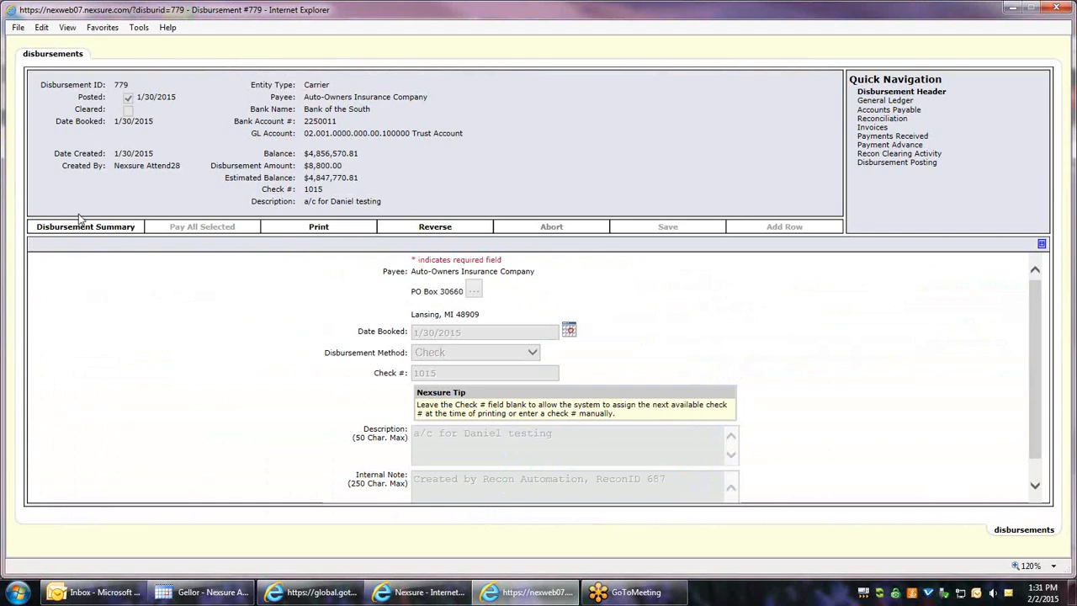
Step: Bring up the print window for disbursement 779 with Deluxe Check 80180 selected
click(321, 227)
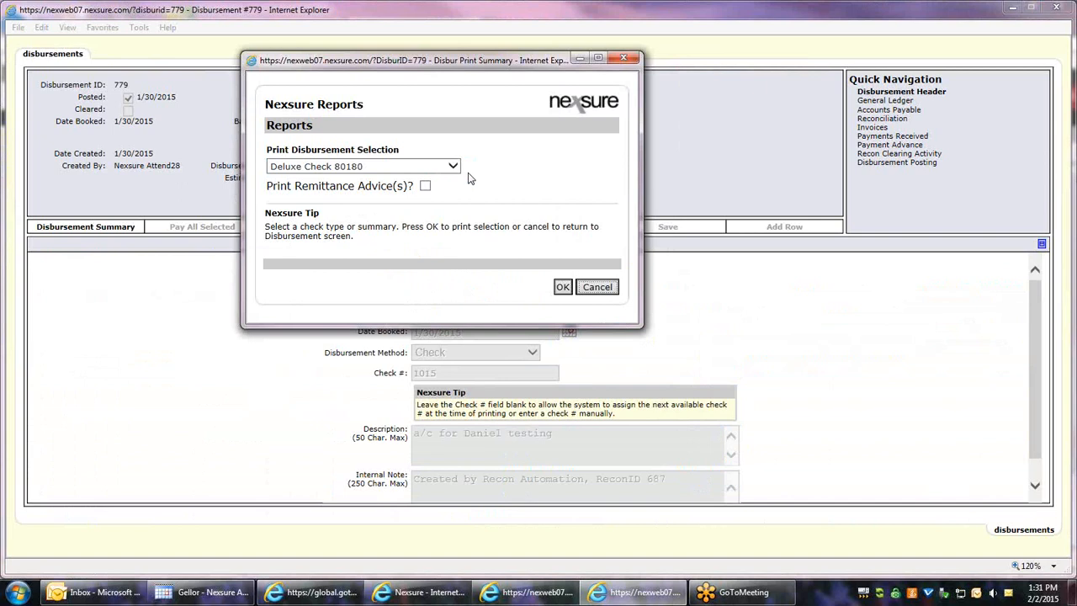
Step: Generate check 1015 for $8,800.00 to Auto-Owners Insurance in Deluxe Check 80180 format
click(562, 287)
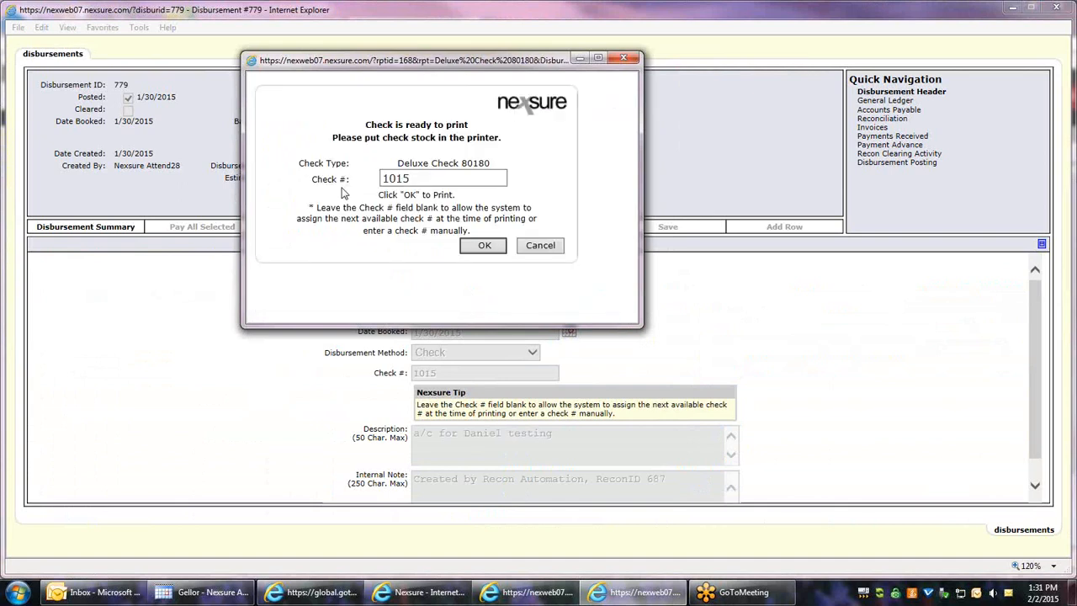
click(483, 247)
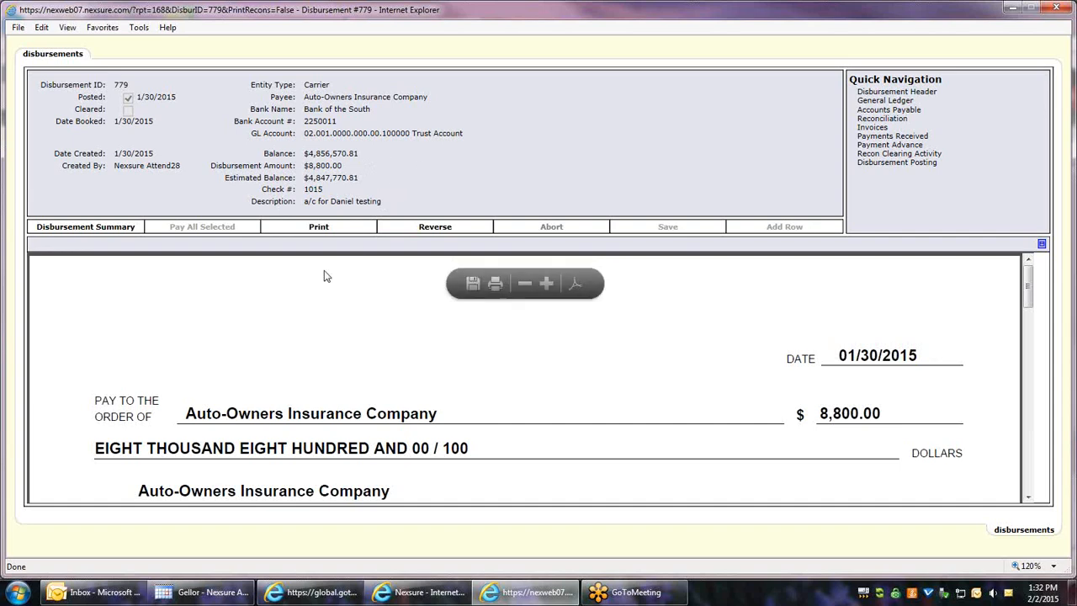
Step: Print the Deluxe Check 80180 check to the HP Deskjet, then reopen the disbursement print window
click(496, 285)
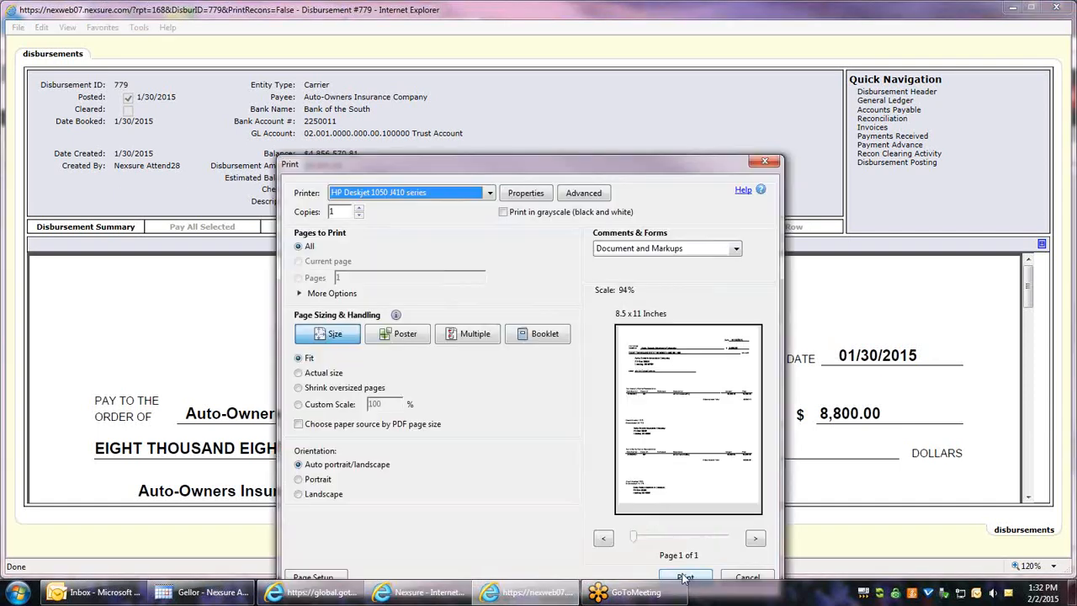
click(685, 578)
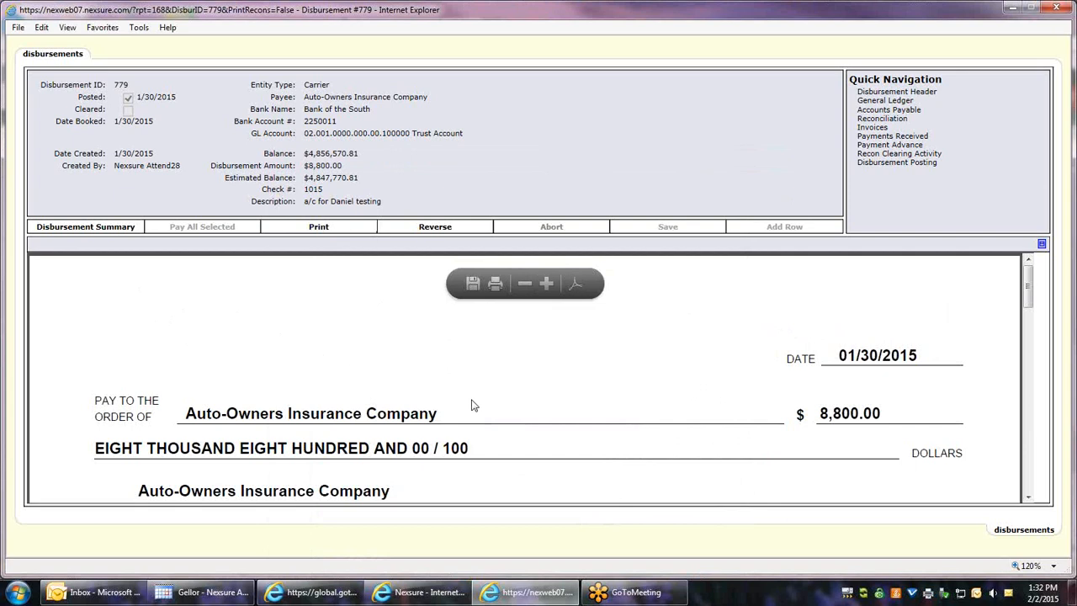
click(318, 227)
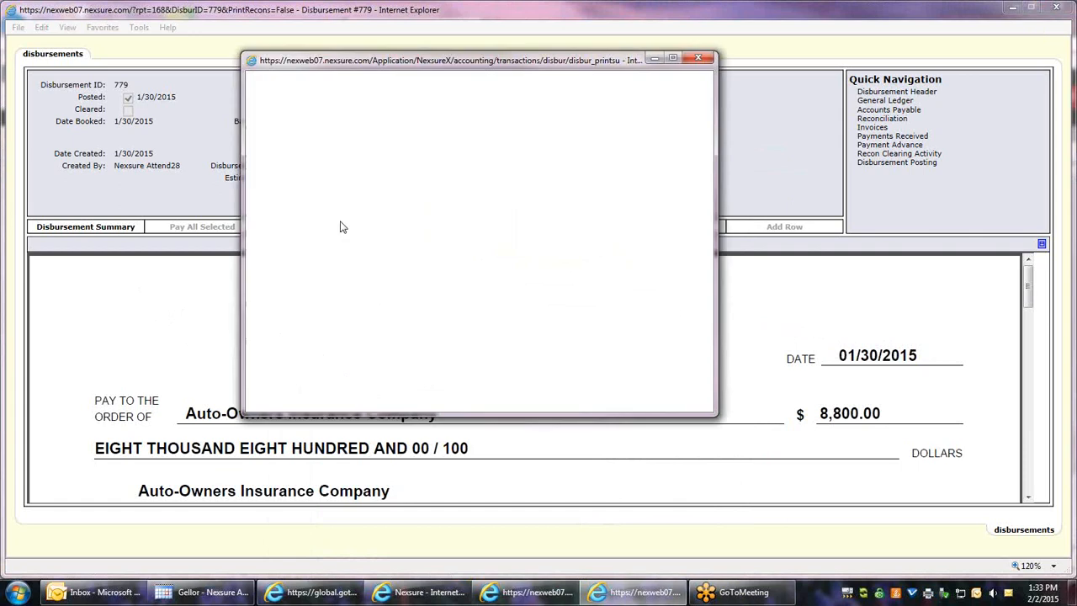
Step: Regenerate check 1015 in the Deluxe Check 80971 format
click(453, 166)
click(453, 166)
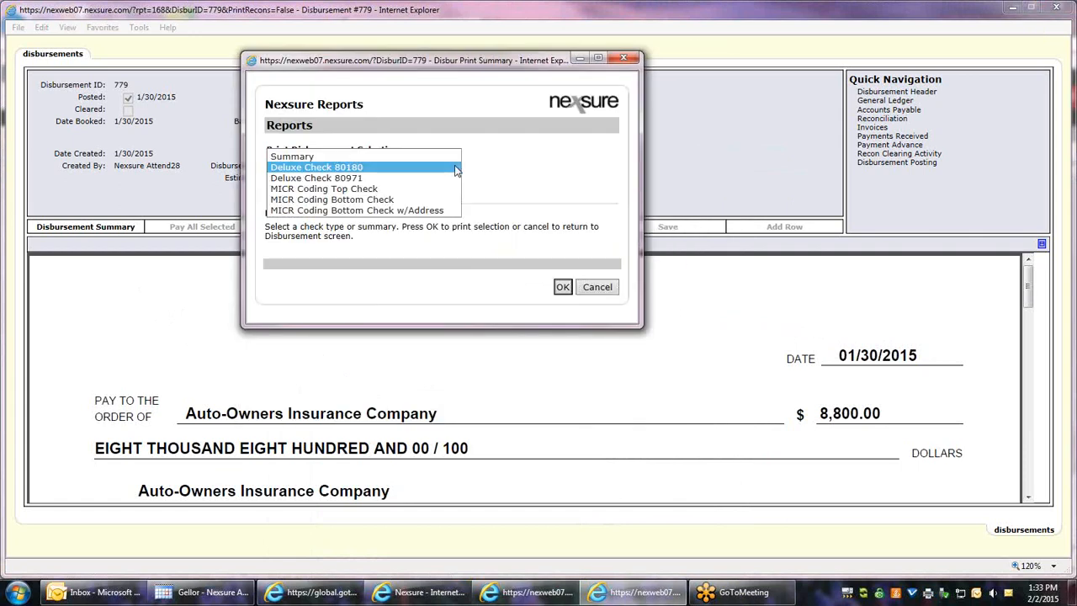
click(360, 178)
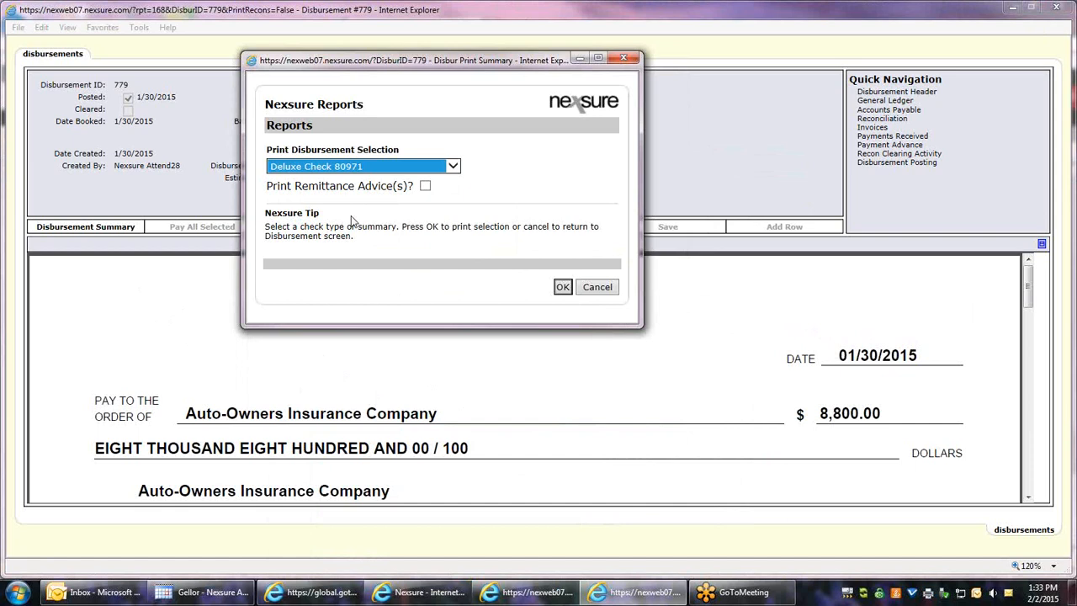
click(562, 286)
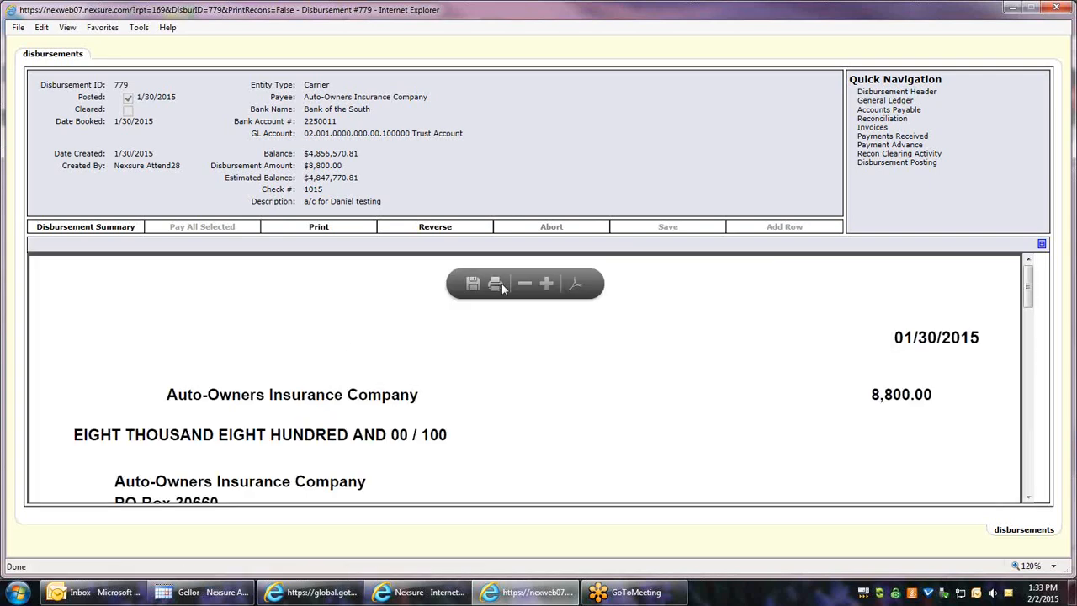
Step: Print the Deluxe Check 80971 check to the HP Deskjet 1050 J410 printer
click(497, 286)
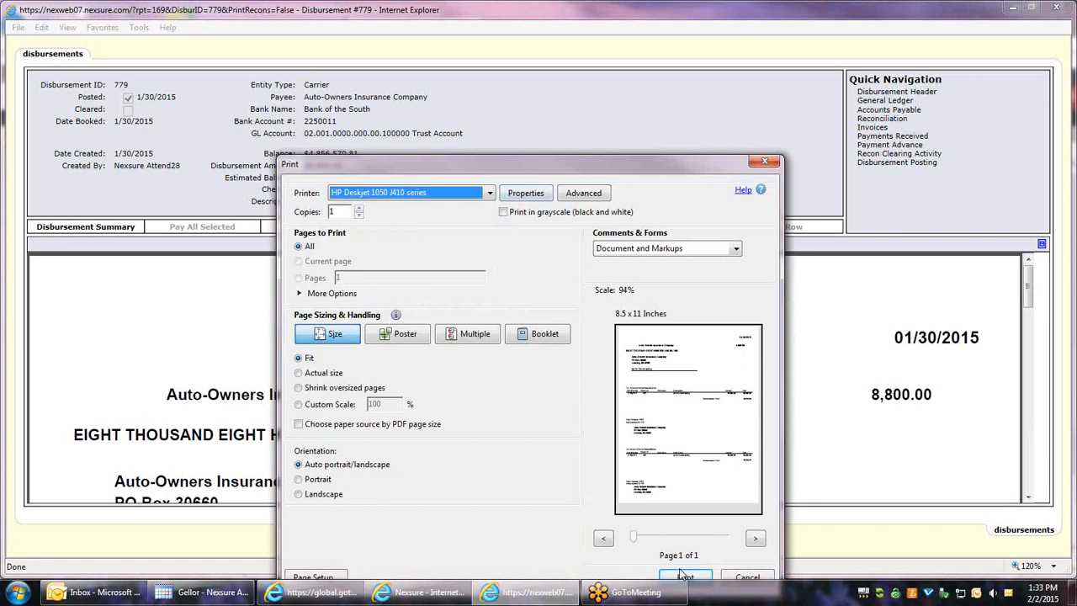
click(682, 578)
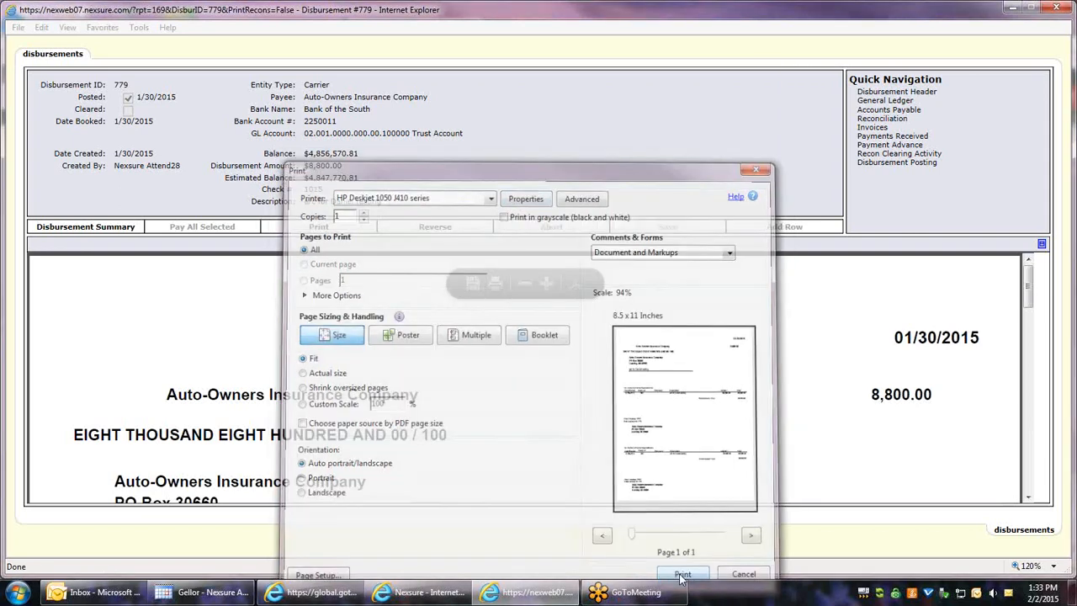